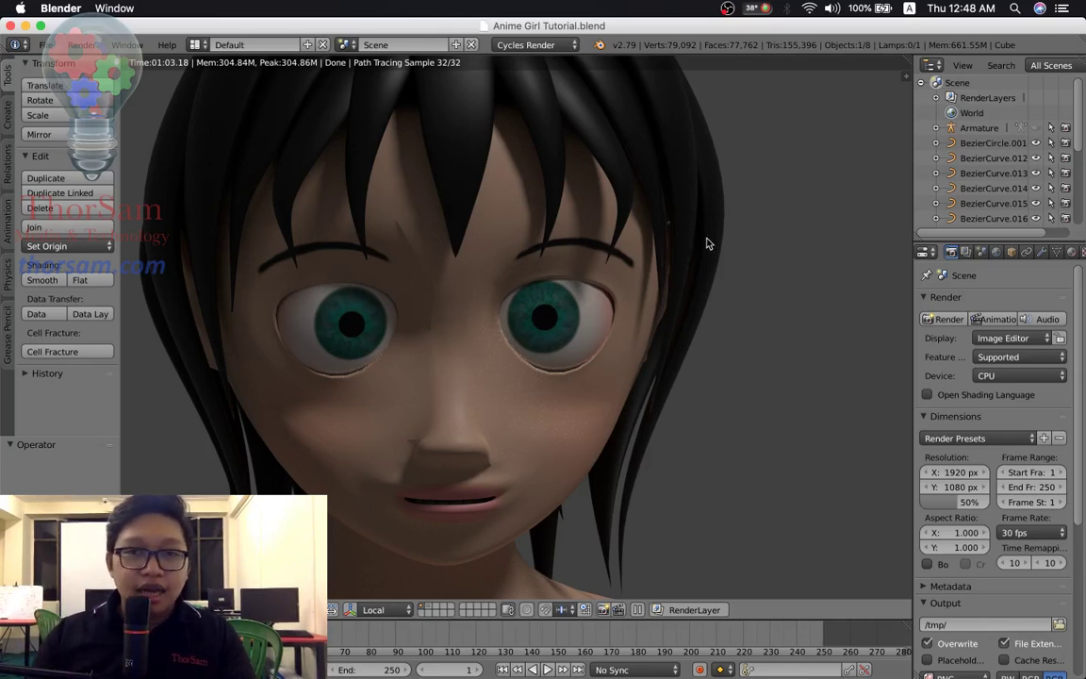
Switch the viewport to textured shading, orbit to a front view of the head, and zoom on the eyes.
{"action": "key", "text": "shift+z"}
{"action": "mouse_move", "coordinate": [717, 283]}
{"action": "middle_mouse_down"}
{"action": "mouse_move", "coordinate": [682, 297]}
{"action": "mouse_move", "coordinate": [685, 274]}
{"action": "middle_mouse_up"}
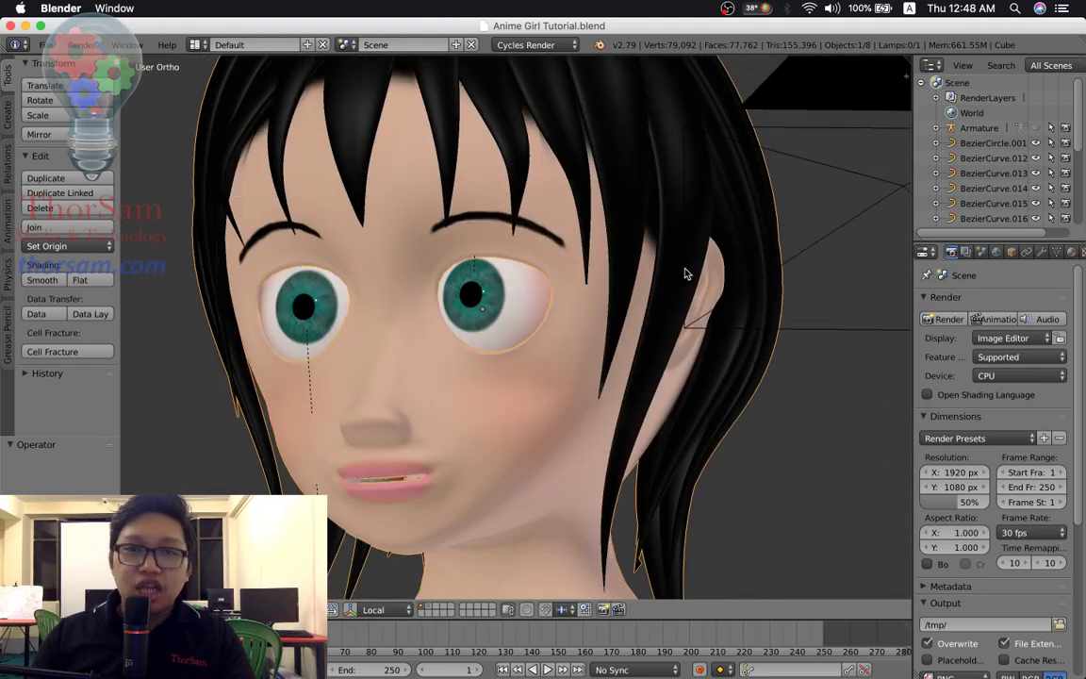
{"action": "middle_click_drag", "start_coordinate": [584, 303], "coordinate": [718, 334]}
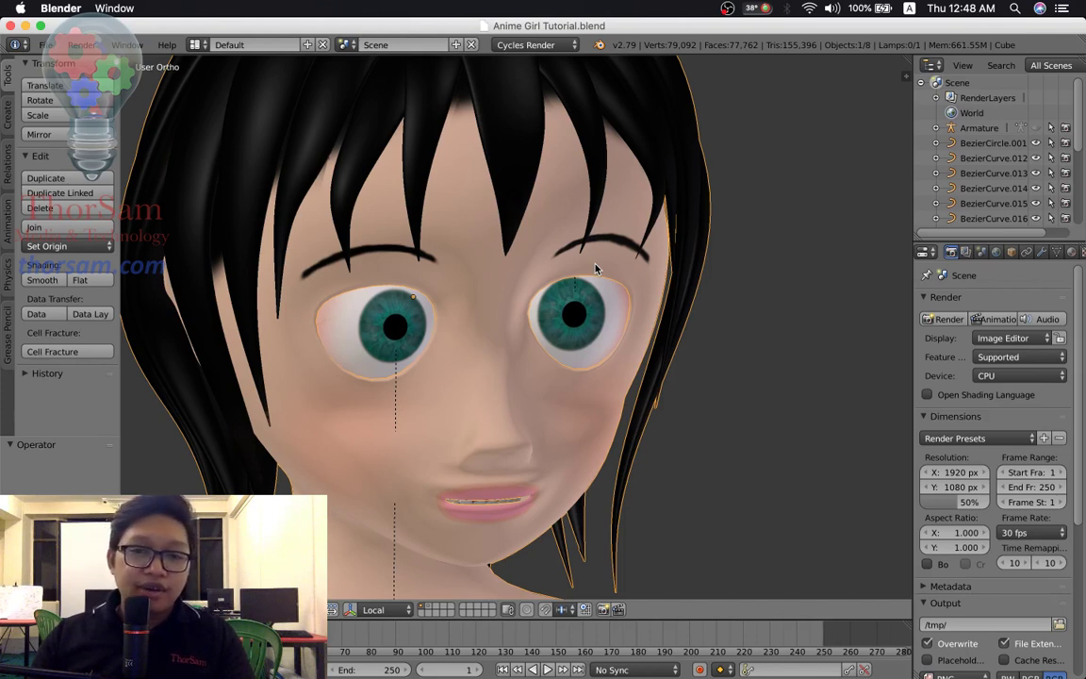
{"action": "mouse_move", "coordinate": [594, 269]}
{"action": "middle_mouse_down"}
{"action": "mouse_move", "coordinate": [624, 285]}
{"action": "mouse_move", "coordinate": [533, 280]}
{"action": "middle_mouse_up"}
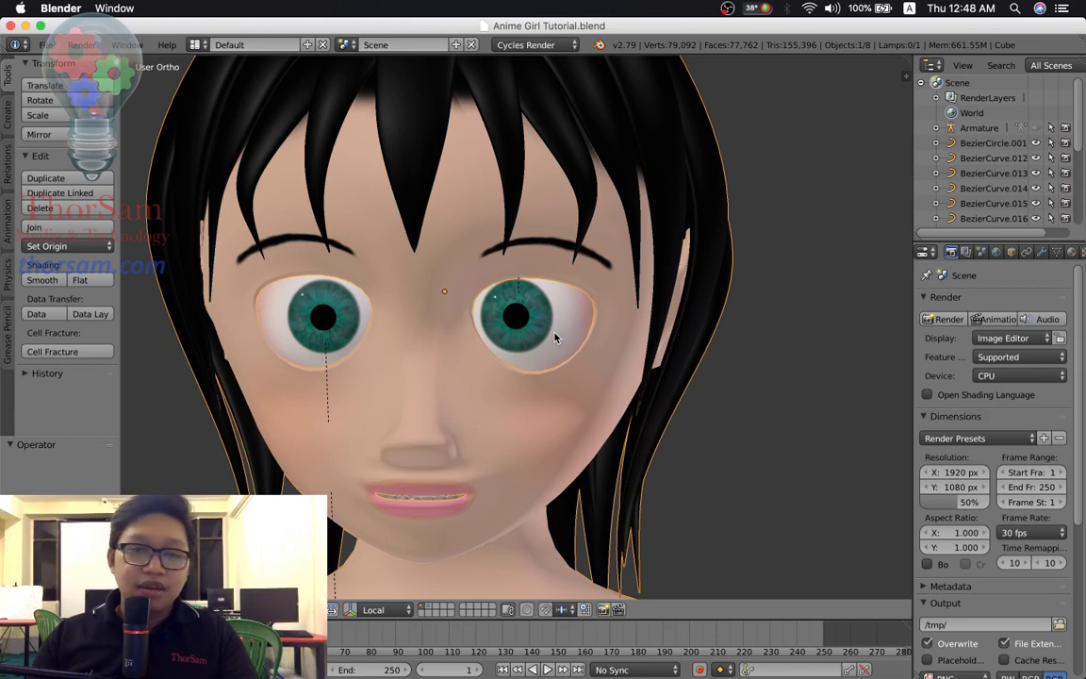
{"action": "scroll", "coordinate": [556, 338], "scroll_direction": "down", "scroll_amount": 1}
{"action": "scroll", "coordinate": [594, 337], "scroll_direction": "down", "scroll_amount": 1}
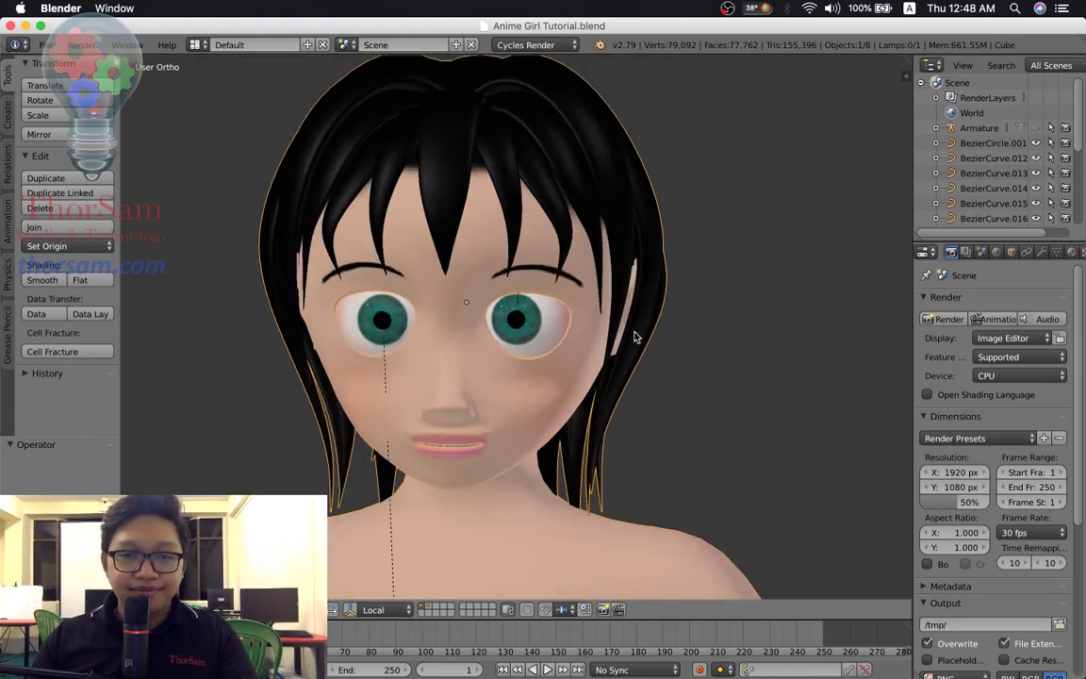
{"action": "scroll", "coordinate": [634, 337], "scroll_direction": "up", "scroll_amount": 4}
{"action": "scroll", "coordinate": [635, 337], "scroll_direction": "up", "scroll_amount": 2}
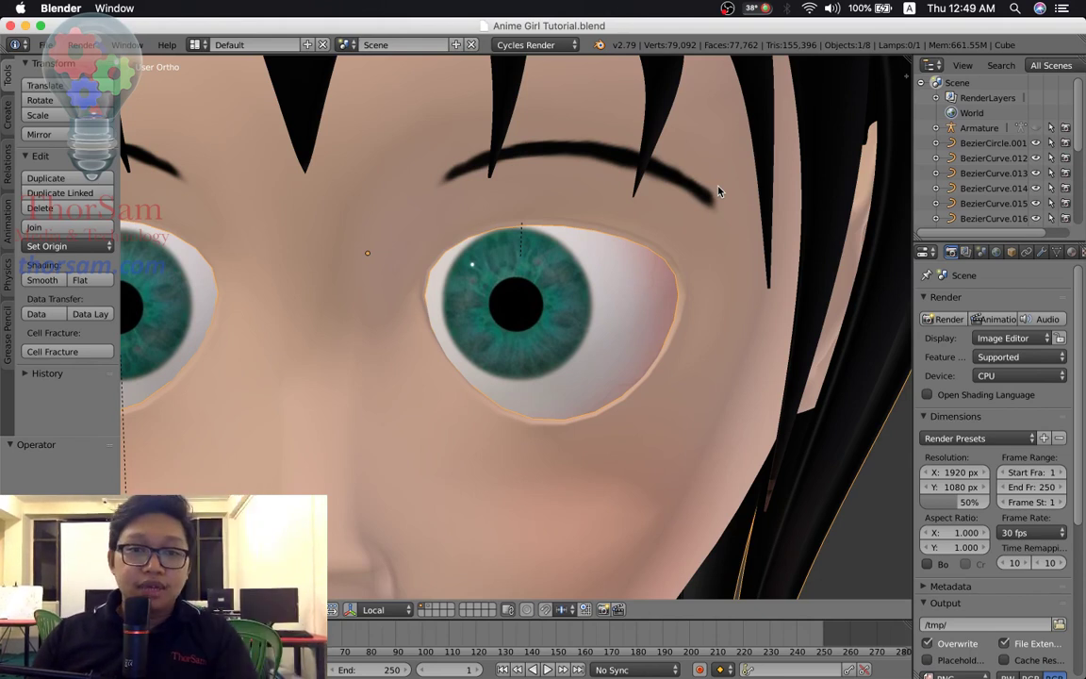
{"action": "scroll", "coordinate": [698, 272], "scroll_direction": "down", "scroll_amount": 5}
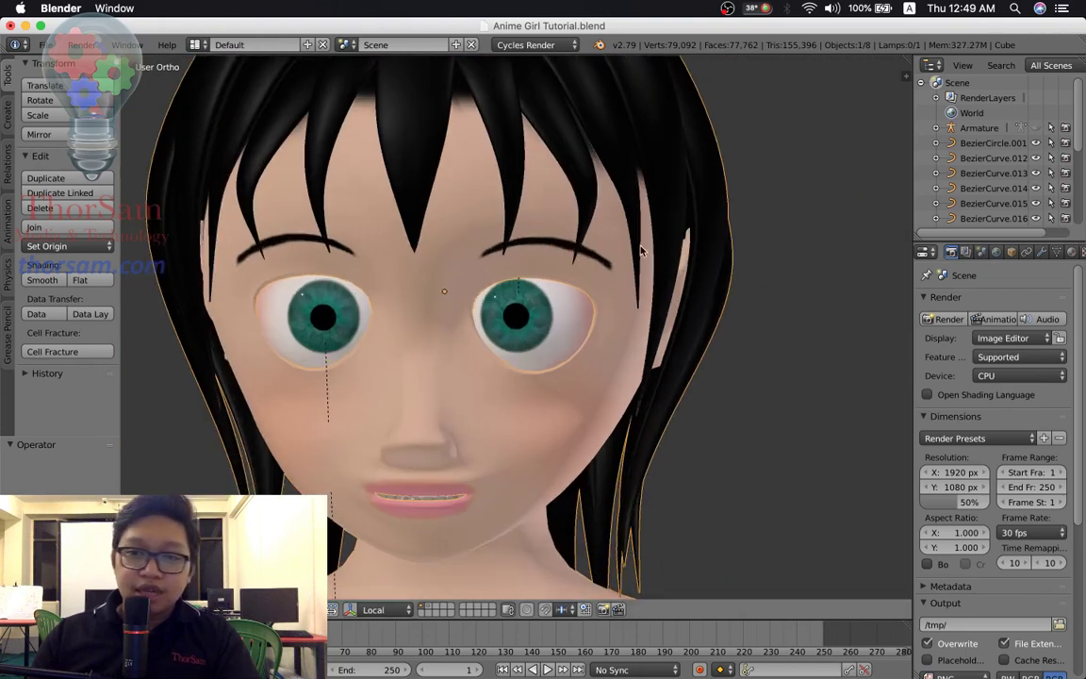
Show the head mesh's Object Data properties, then toggle into Edit Mode and back to Object Mode.
{"action": "left_click", "coordinate": [1056, 252]}
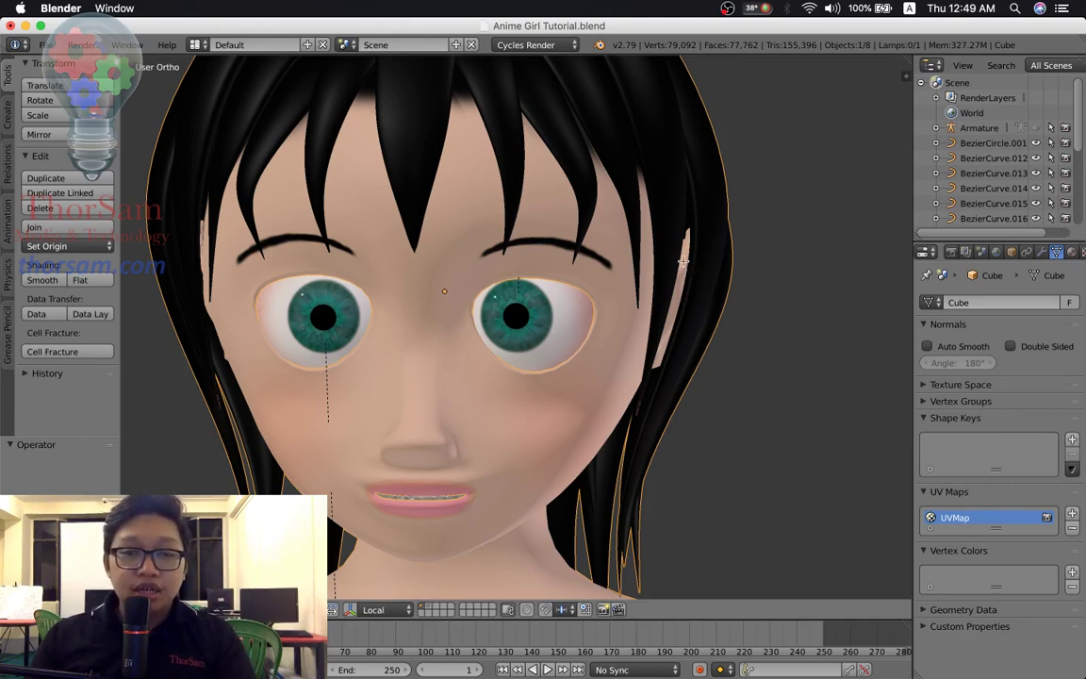
{"action": "key", "text": "Tab"}
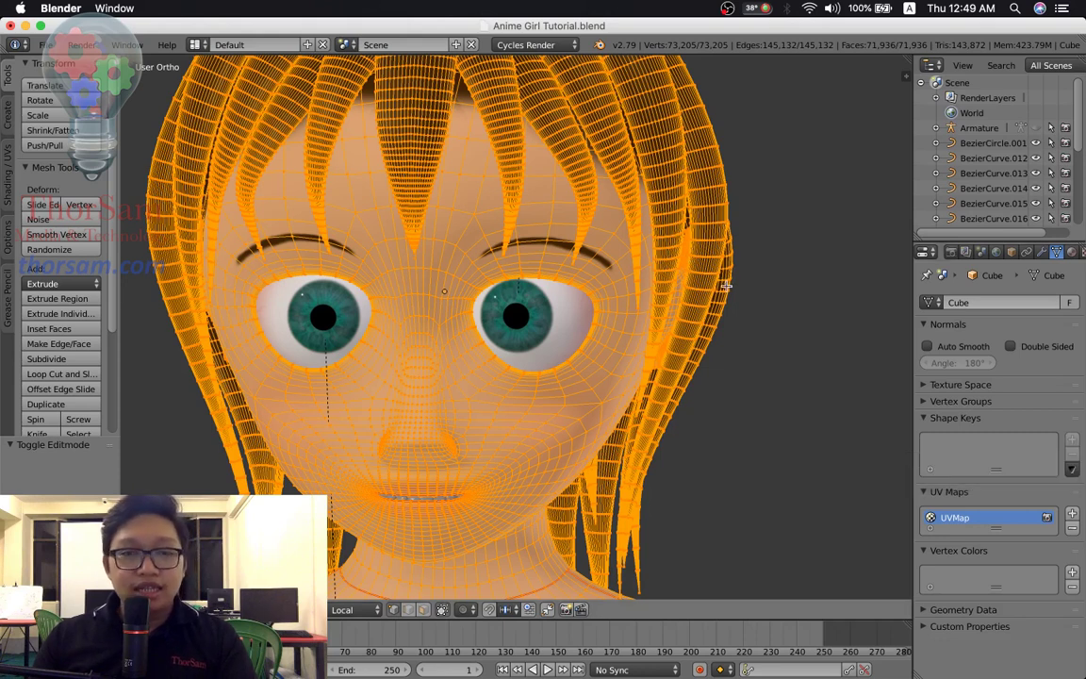
{"action": "key", "text": "Tab"}
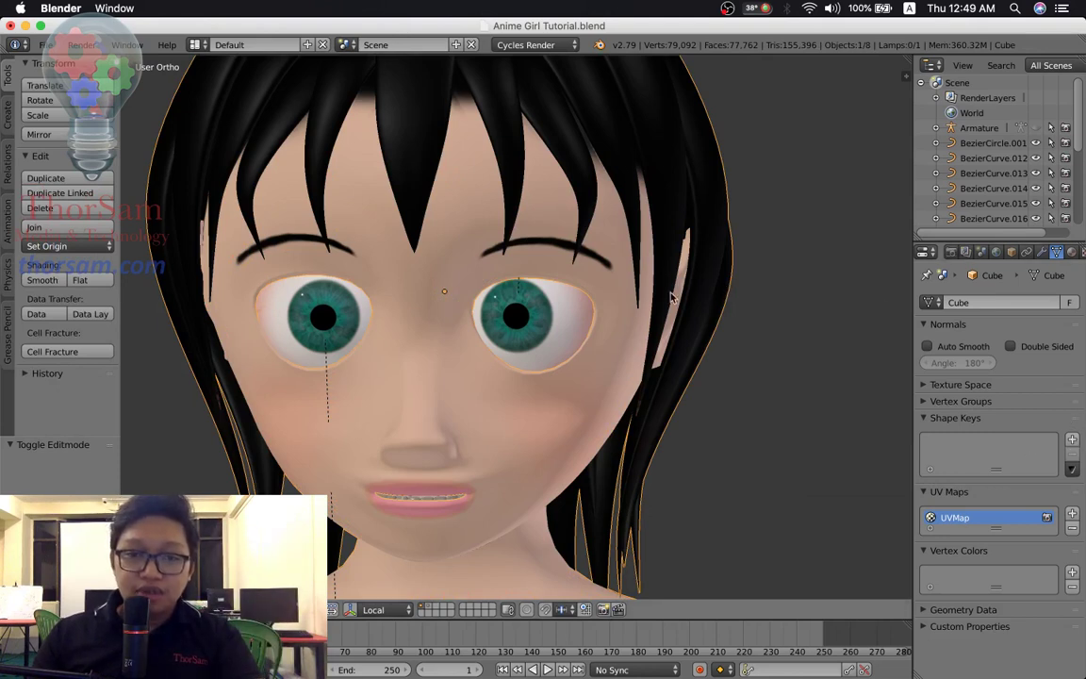
Add Basis and Key 1 shape keys, then rename Key 1 to EyeBlink.L.
{"action": "left_click", "coordinate": [1072, 441]}
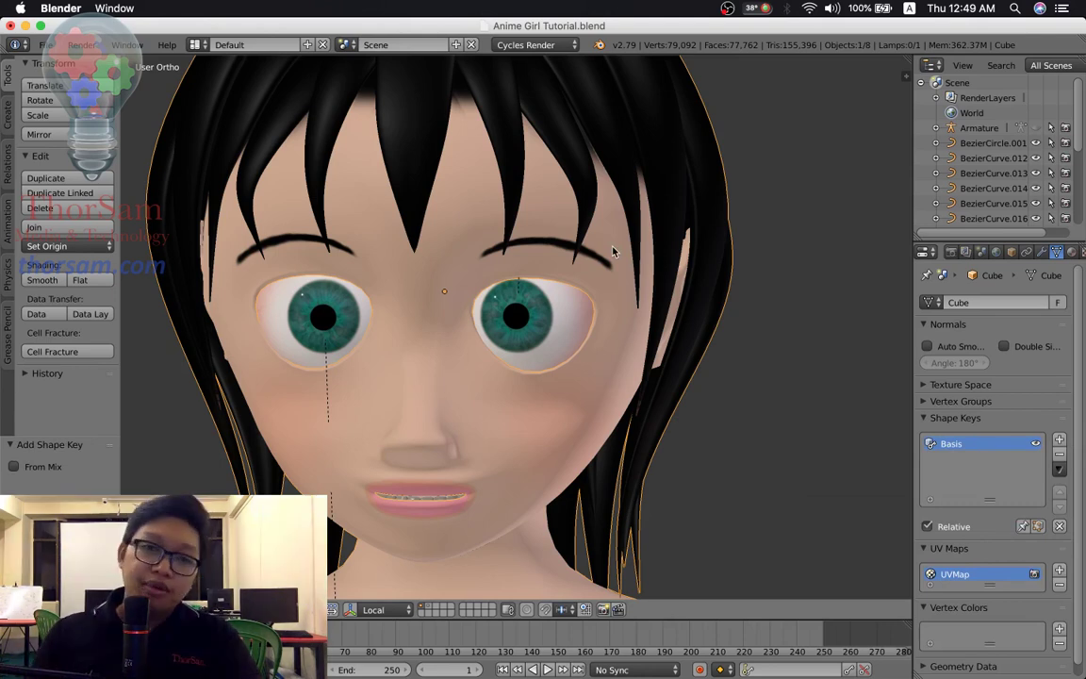
{"action": "left_click", "coordinate": [1059, 440]}
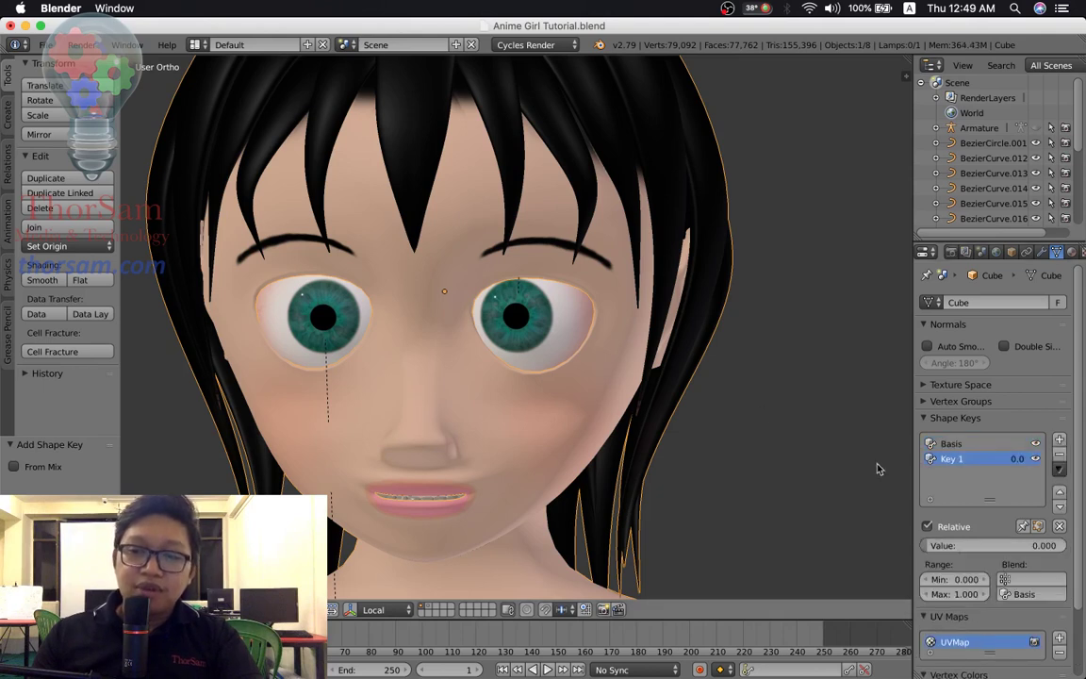
{"action": "double_click", "coordinate": [952, 459]}
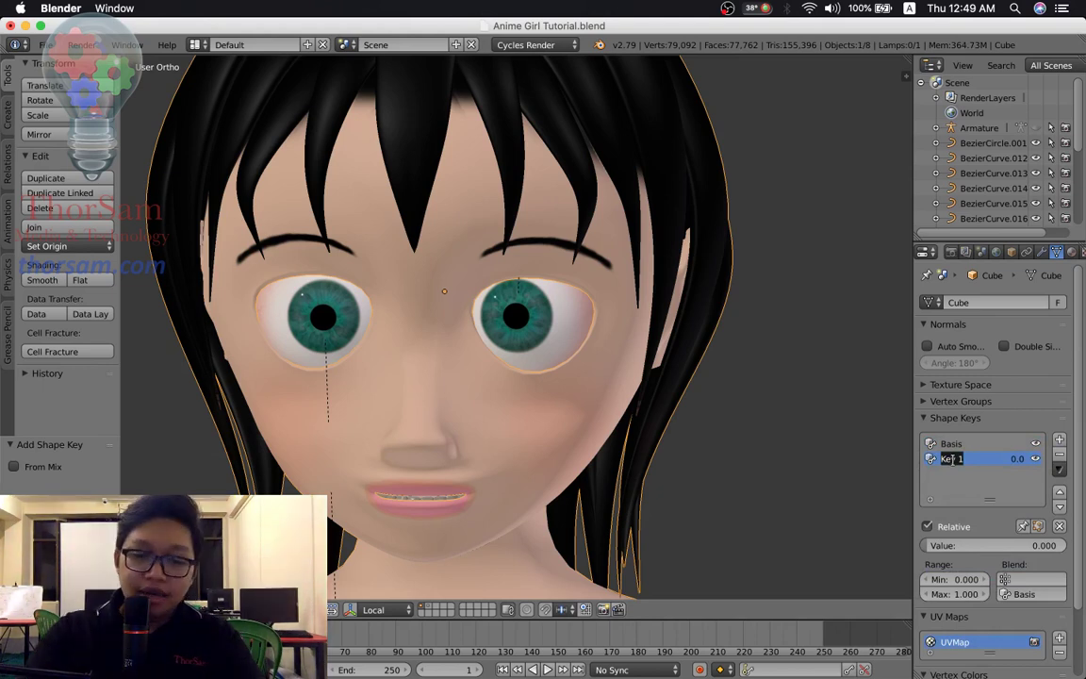
{"action": "type", "text": "EyeBlink.L"}
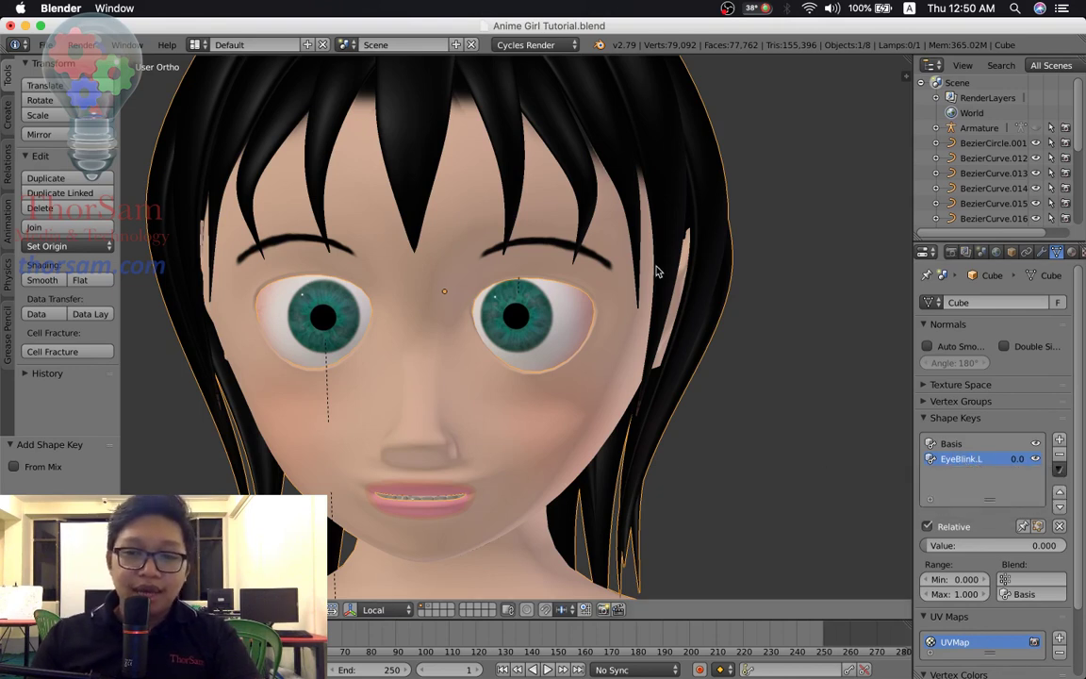
{"action": "scroll", "coordinate": [658, 271], "scroll_direction": "up", "scroll_amount": 3}
Enter Edit Mode zoomed on the left eye and begin selecting upper eyelid vertices.
{"action": "scroll", "coordinate": [657, 271], "scroll_direction": "up", "scroll_amount": 1}
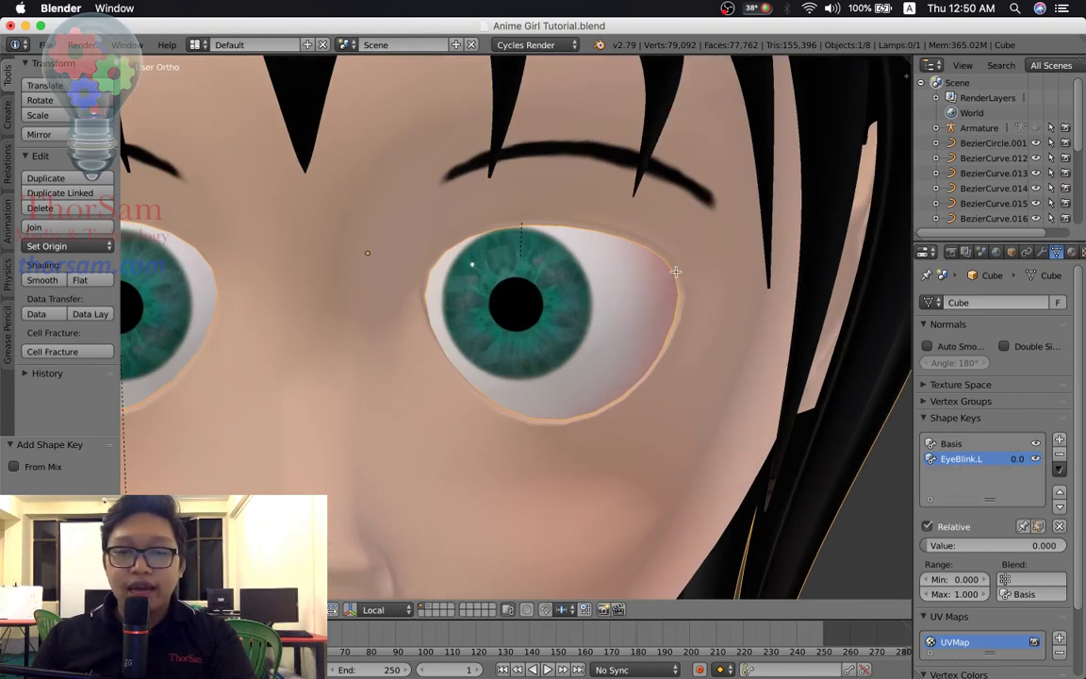
{"action": "key", "text": "Tab"}
{"action": "scroll", "coordinate": [754, 279], "scroll_direction": "up", "scroll_amount": 2}
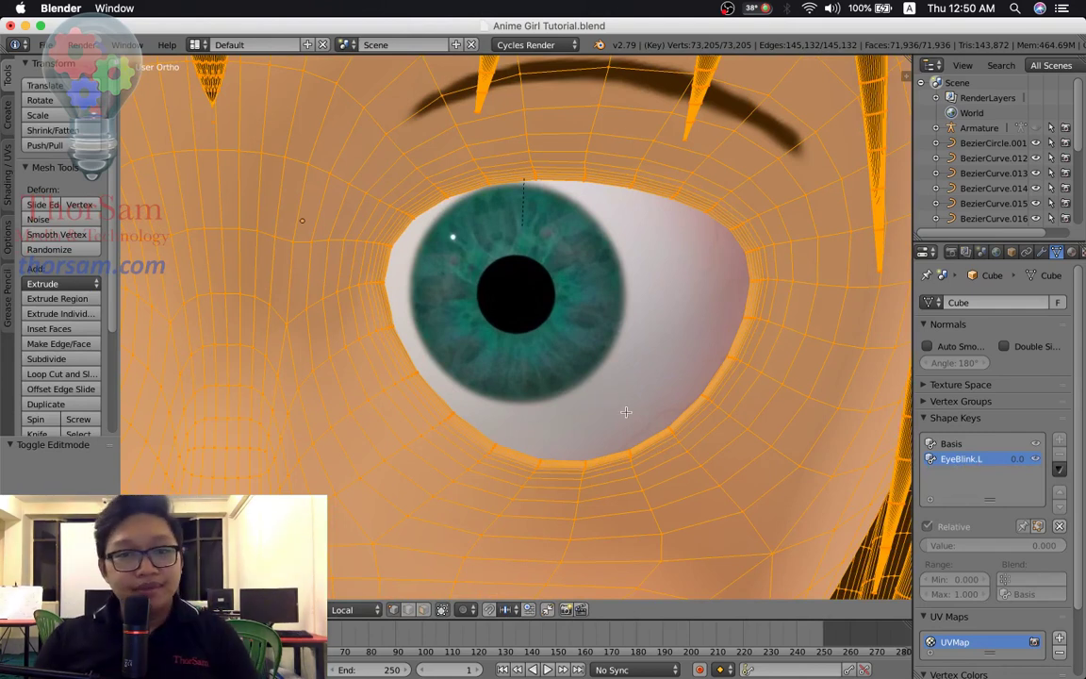
{"action": "right_click", "coordinate": [583, 183]}
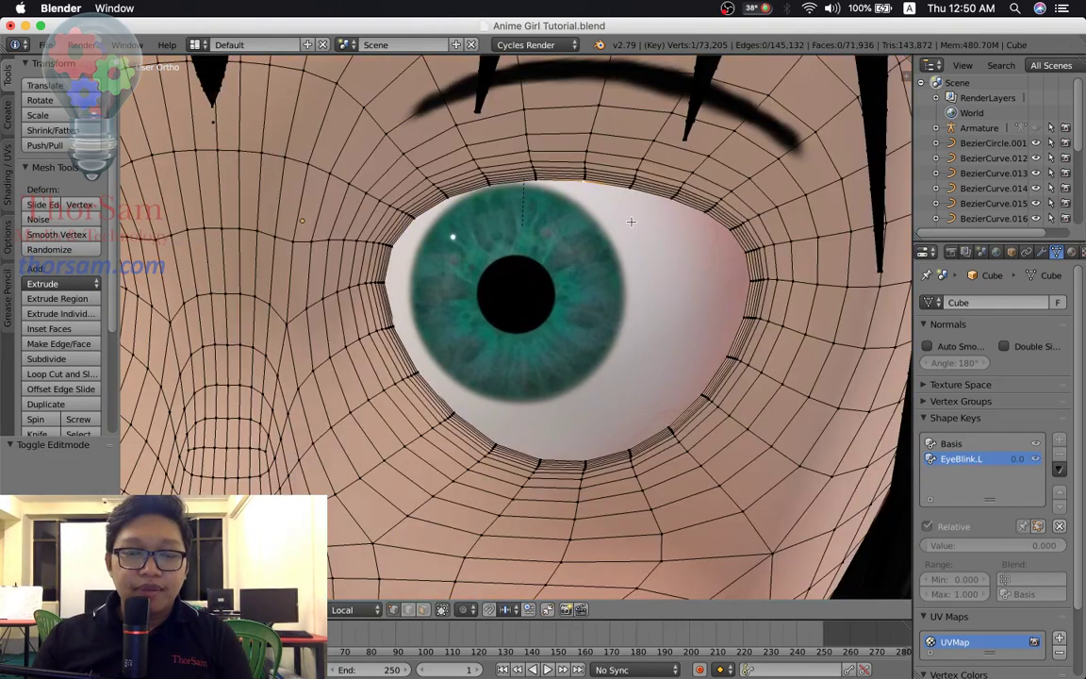
{"action": "scroll", "coordinate": [630, 222], "scroll_direction": "up", "scroll_amount": 2}
{"action": "scroll", "coordinate": [631, 222], "scroll_direction": "up", "scroll_amount": 2}
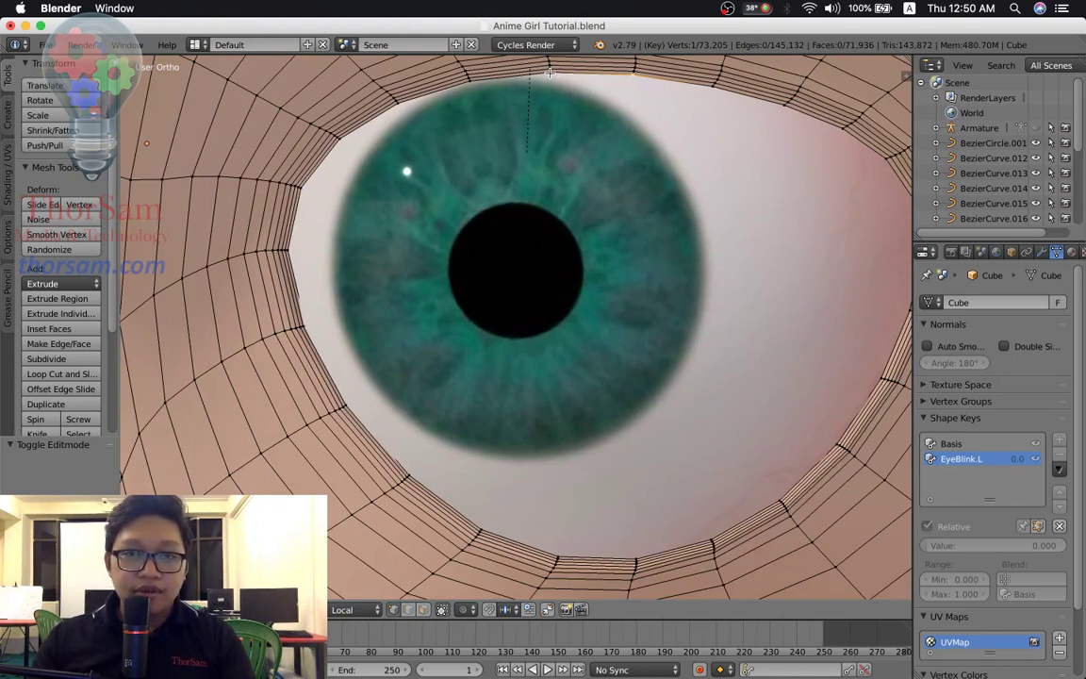
{"action": "right_click", "coordinate": [549, 71], "text": "shift"}
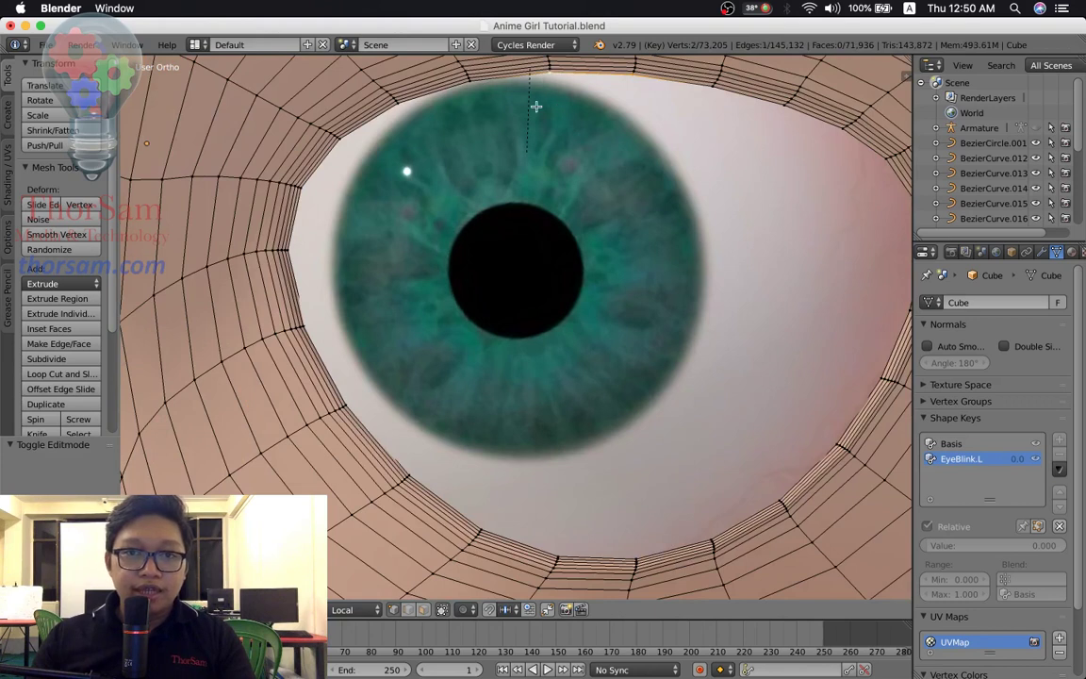
{"action": "right_click", "coordinate": [469, 82], "text": "shift"}
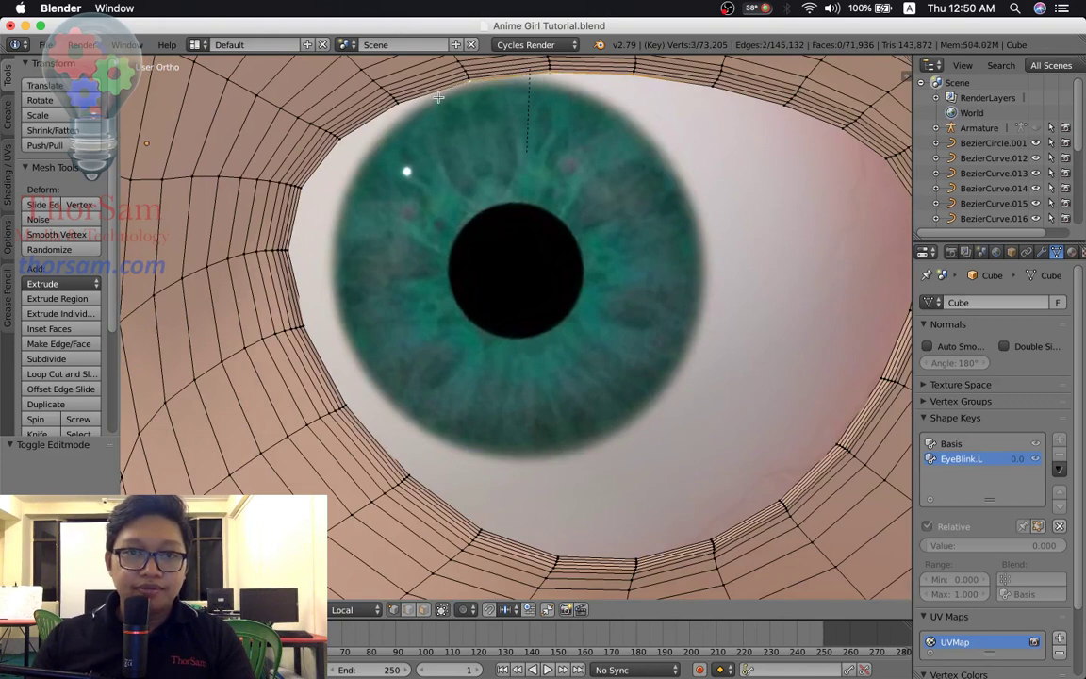
Reselect the upper eyelid vertices from the inner to the outer corner and further left.
{"action": "right_click", "coordinate": [397, 103]}
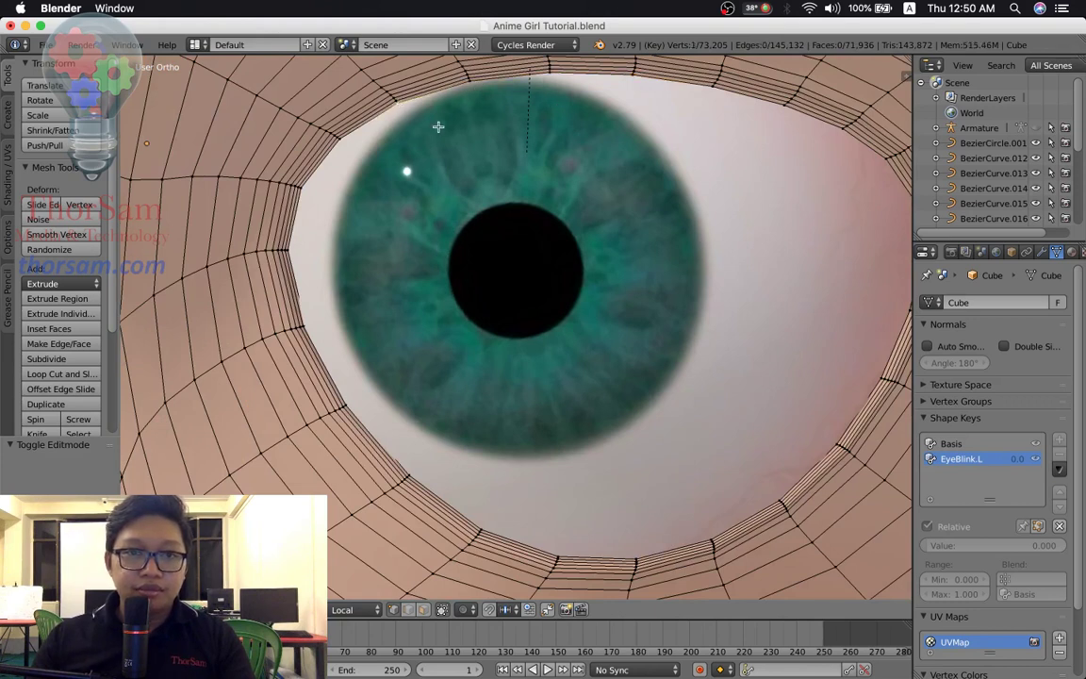
{"action": "right_click", "coordinate": [469, 82], "text": "shift"}
{"action": "right_click", "coordinate": [546, 70], "text": "shift"}
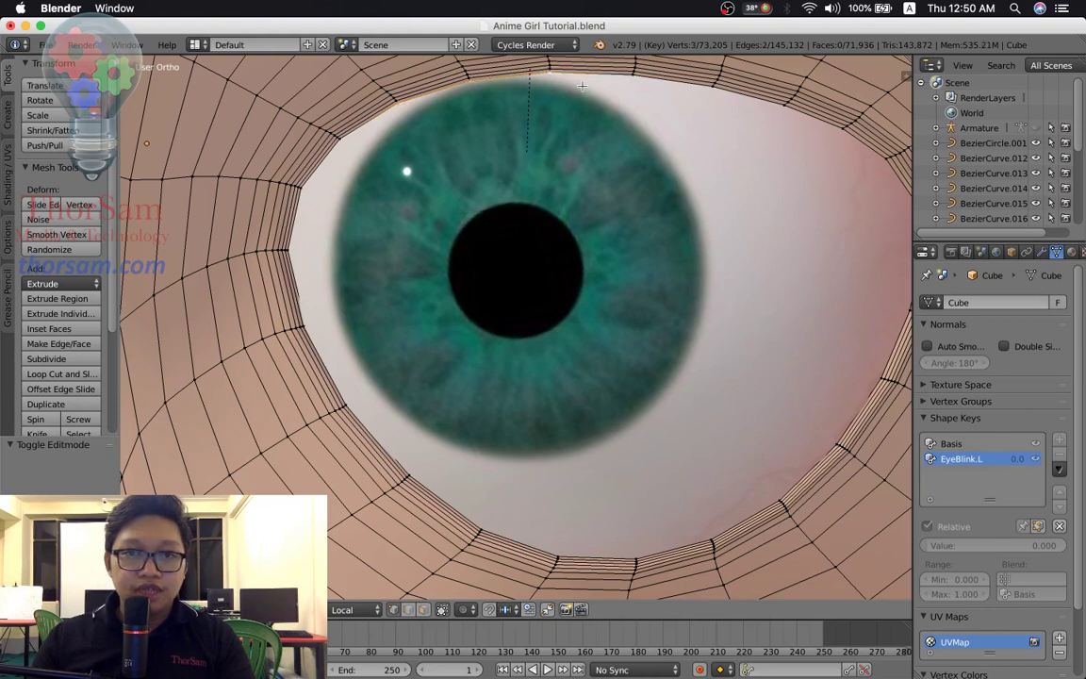
{"action": "right_click", "coordinate": [633, 74], "text": "shift"}
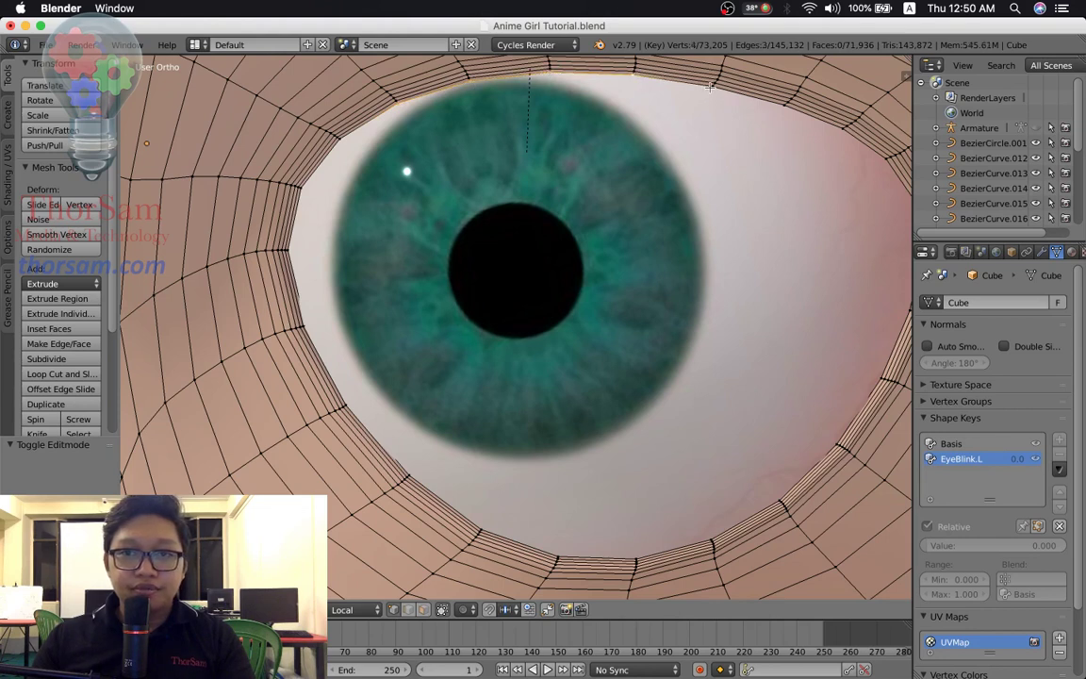
{"action": "right_click", "coordinate": [714, 83], "text": "shift"}
{"action": "right_click", "coordinate": [785, 104], "text": "shift"}
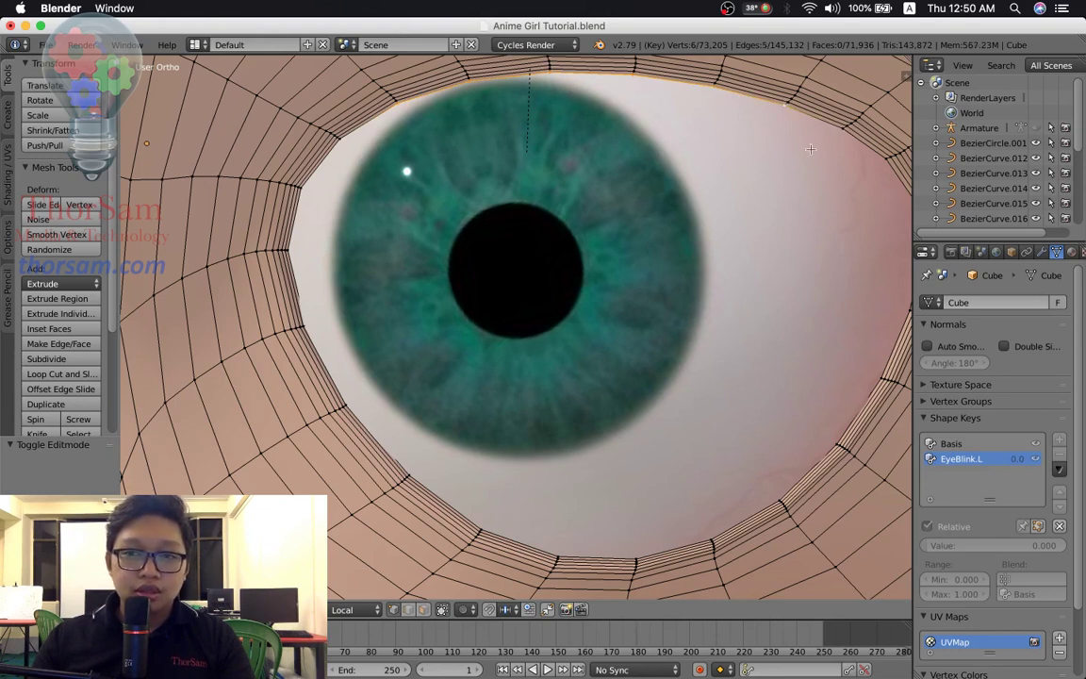
{"action": "scroll", "coordinate": [775, 176], "scroll_direction": "down", "scroll_amount": 3}
{"action": "scroll", "coordinate": [774, 175], "scroll_direction": "up", "scroll_amount": 2}
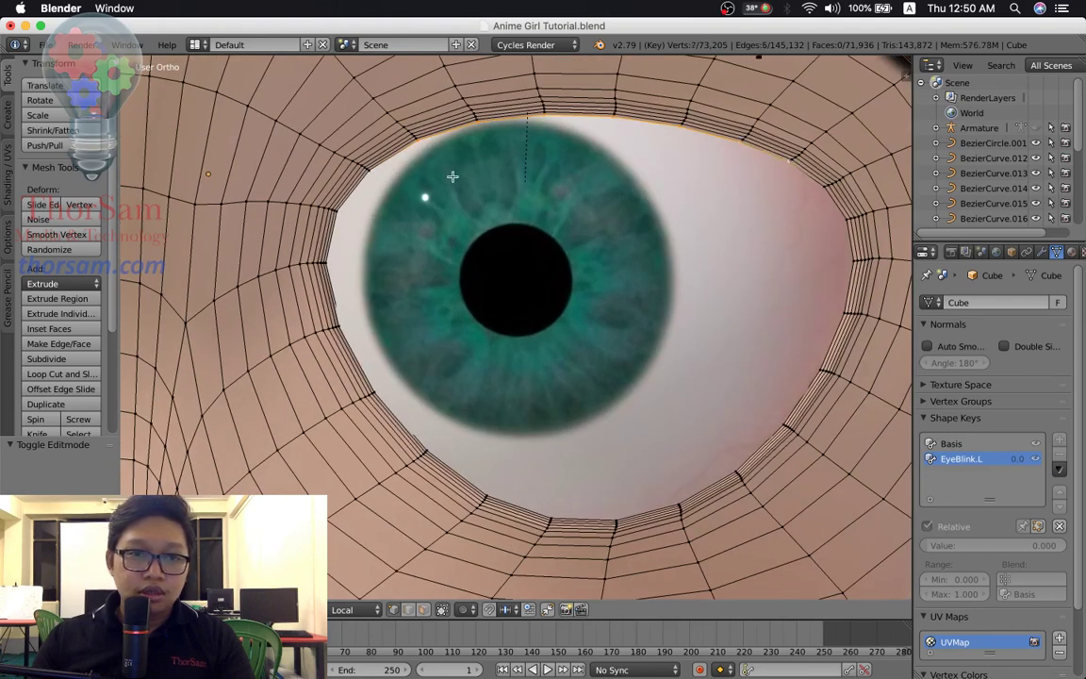
{"action": "right_click", "coordinate": [396, 173], "text": "shift"}
{"action": "right_click", "coordinate": [369, 181], "text": "shift"}
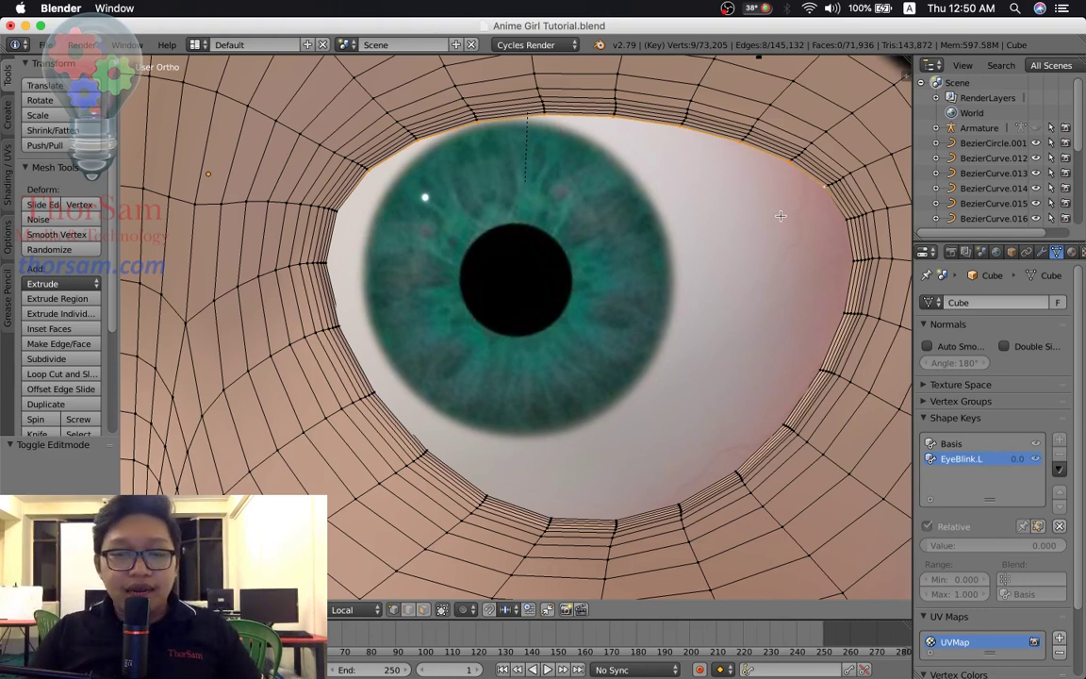
Add the outer eyelid-rim vertices and inner corner vertices to the eyelid selection.
{"action": "scroll", "coordinate": [775, 234], "scroll_direction": "down", "scroll_amount": 3}
{"action": "scroll", "coordinate": [778, 232], "scroll_direction": "up", "scroll_amount": 1}
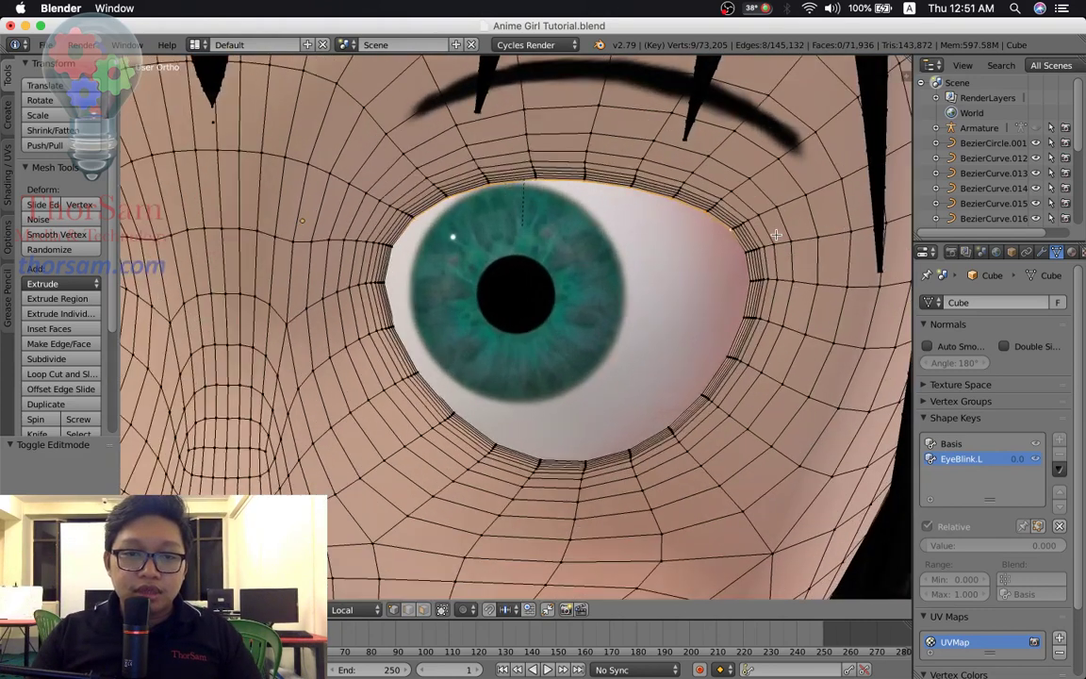
{"action": "scroll", "coordinate": [782, 232], "scroll_direction": "up", "scroll_amount": 1}
{"action": "scroll", "coordinate": [788, 231], "scroll_direction": "up", "scroll_amount": 1}
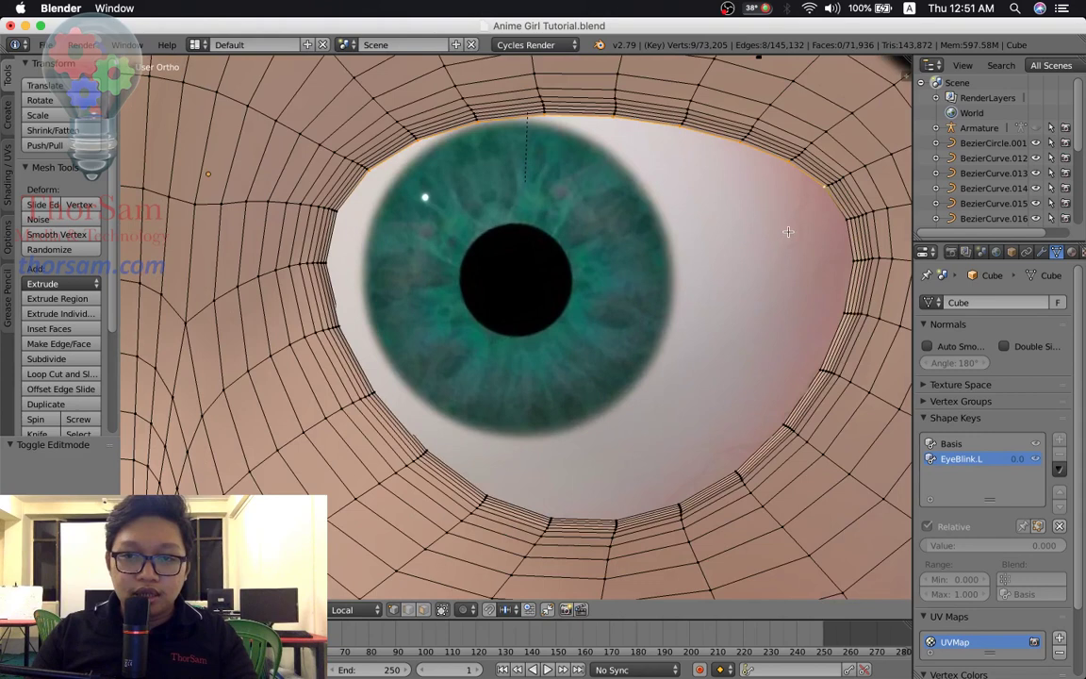
{"action": "right_click", "coordinate": [845, 220], "text": "shift"}
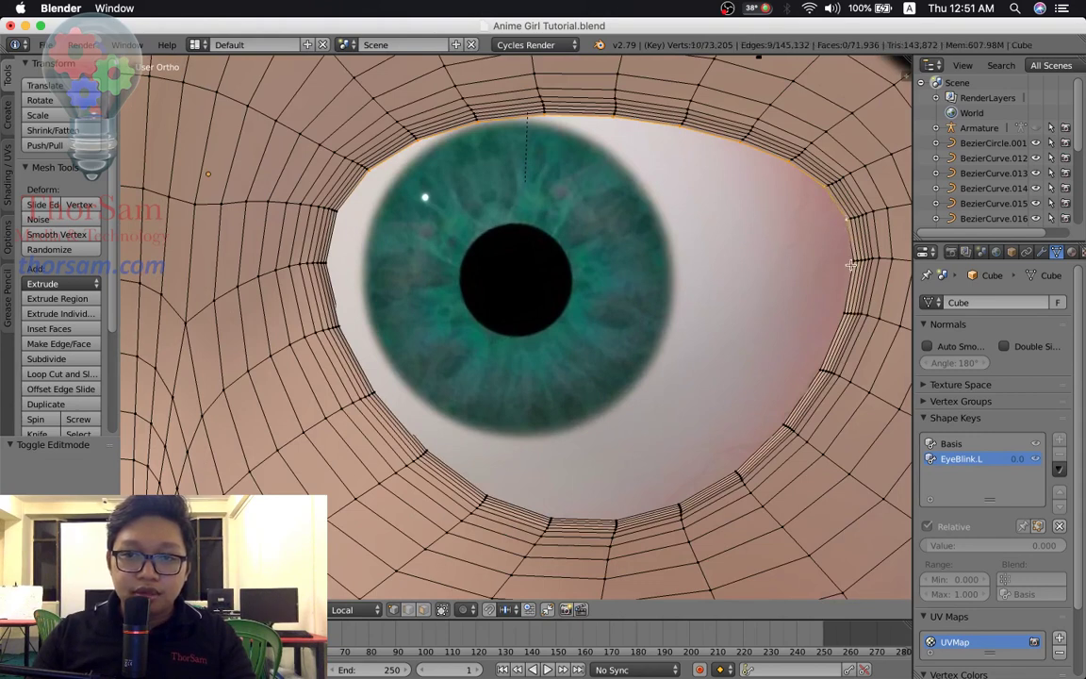
{"action": "right_click", "coordinate": [851, 261], "text": "shift"}
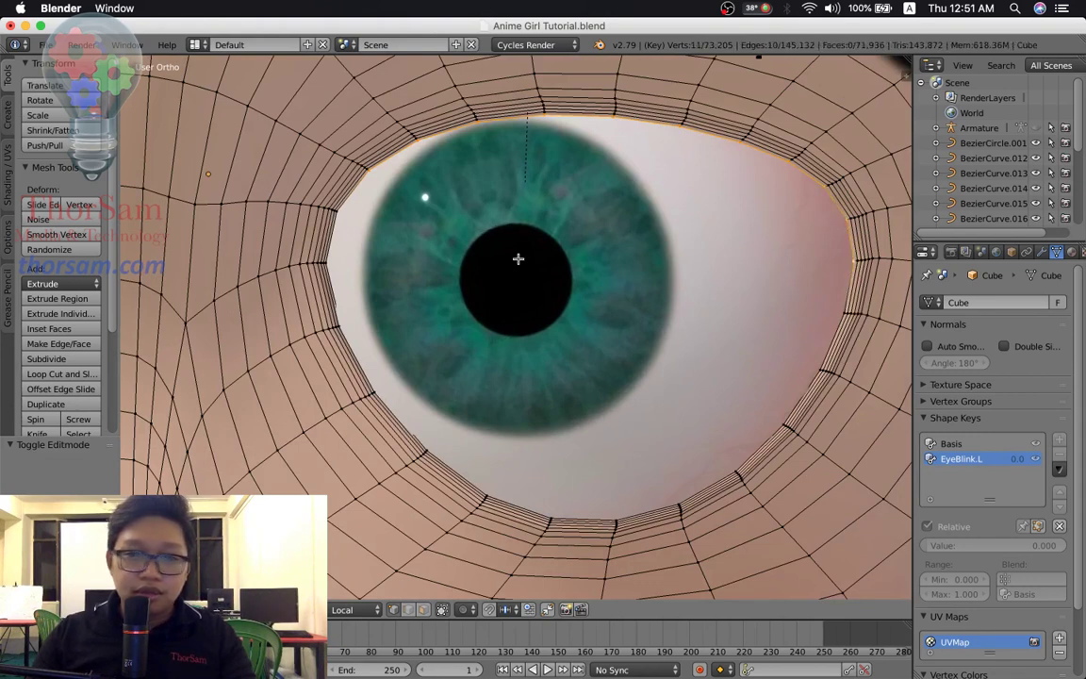
{"action": "right_click", "coordinate": [337, 212], "text": "shift"}
{"action": "right_click", "coordinate": [327, 264], "text": "shift"}
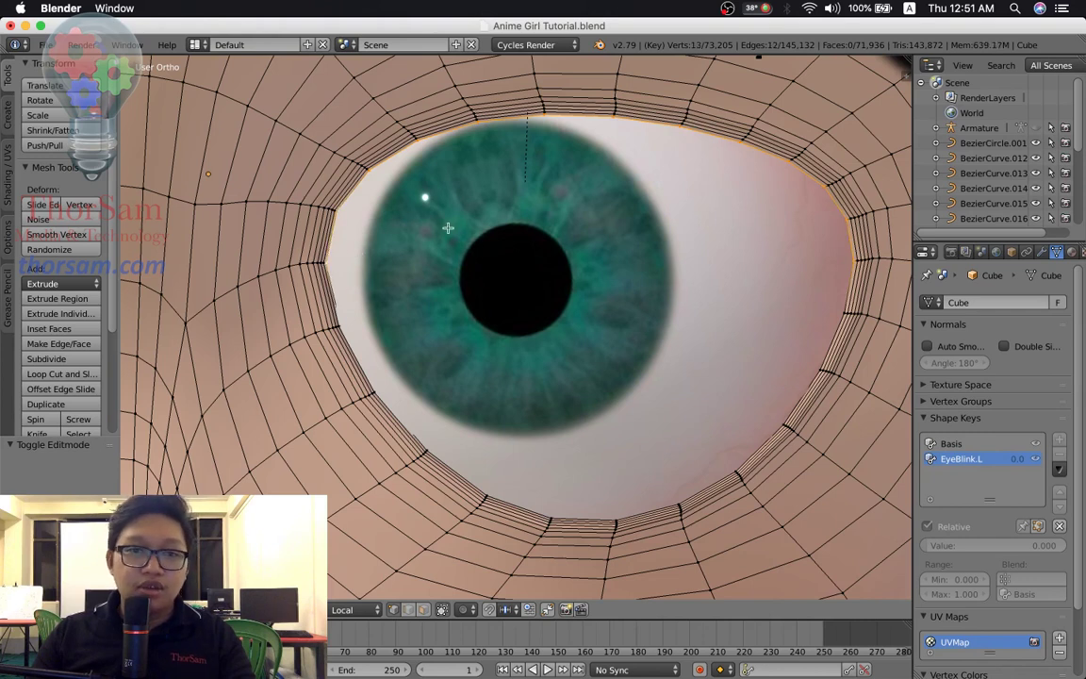
{"action": "scroll", "coordinate": [632, 277], "scroll_direction": "down", "scroll_amount": 3}
{"action": "scroll", "coordinate": [632, 277], "scroll_direction": "up", "scroll_amount": 2}
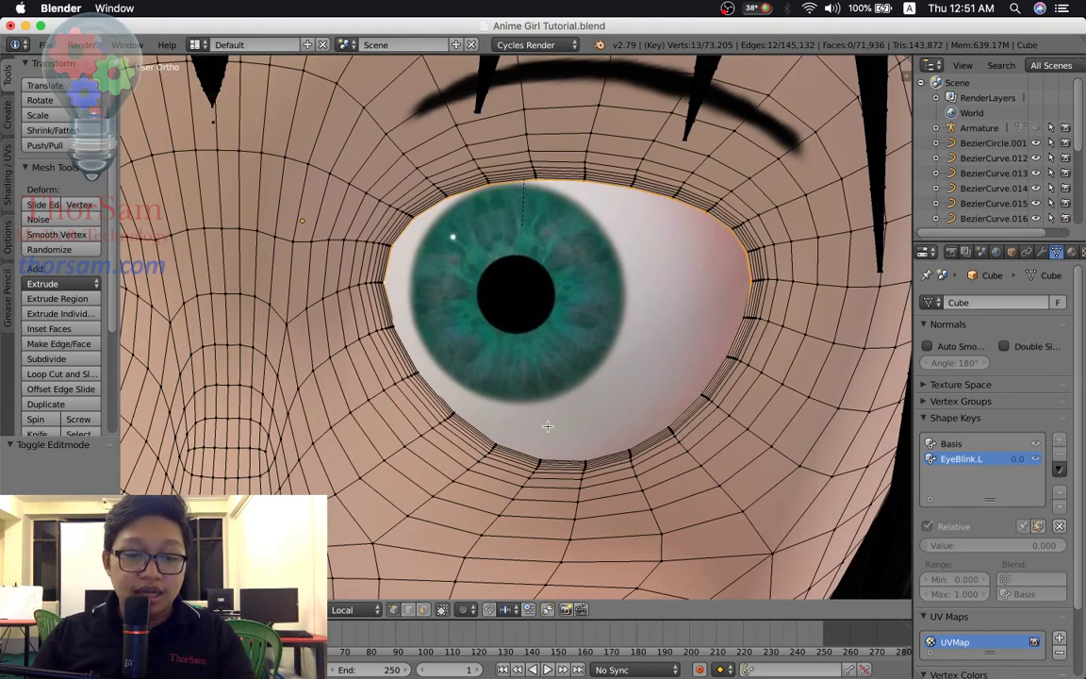
Turn on proportional editing and trial-transform the upper eyelid vertices with an enlarged falloff.
{"action": "left_click", "coordinate": [466, 610]}
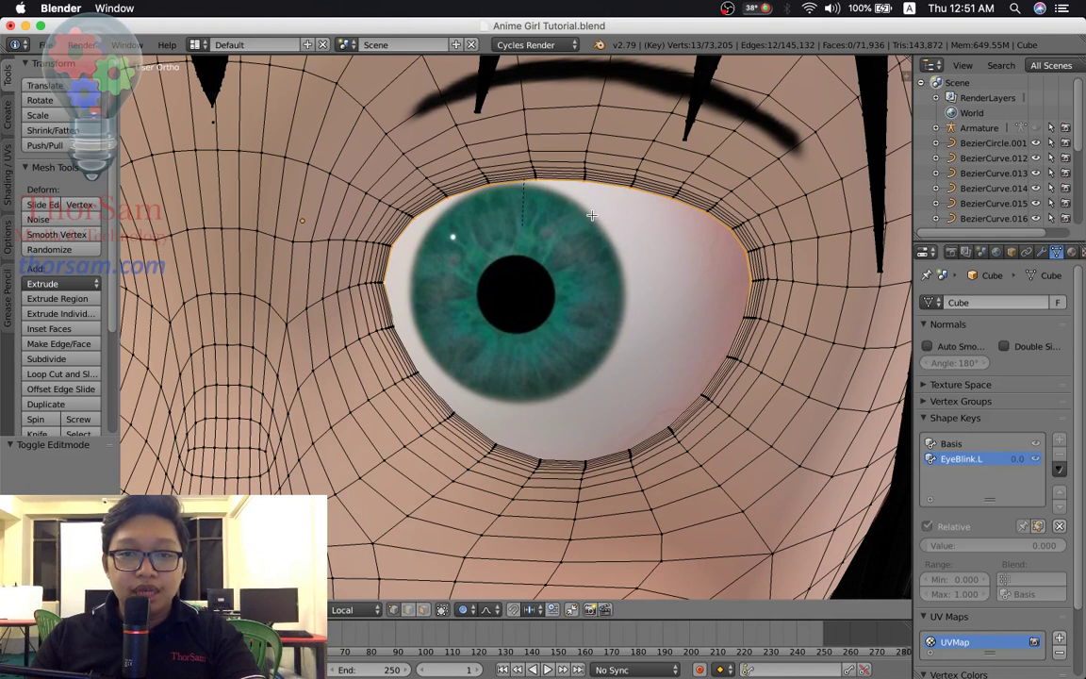
{"action": "key", "text": "s"}
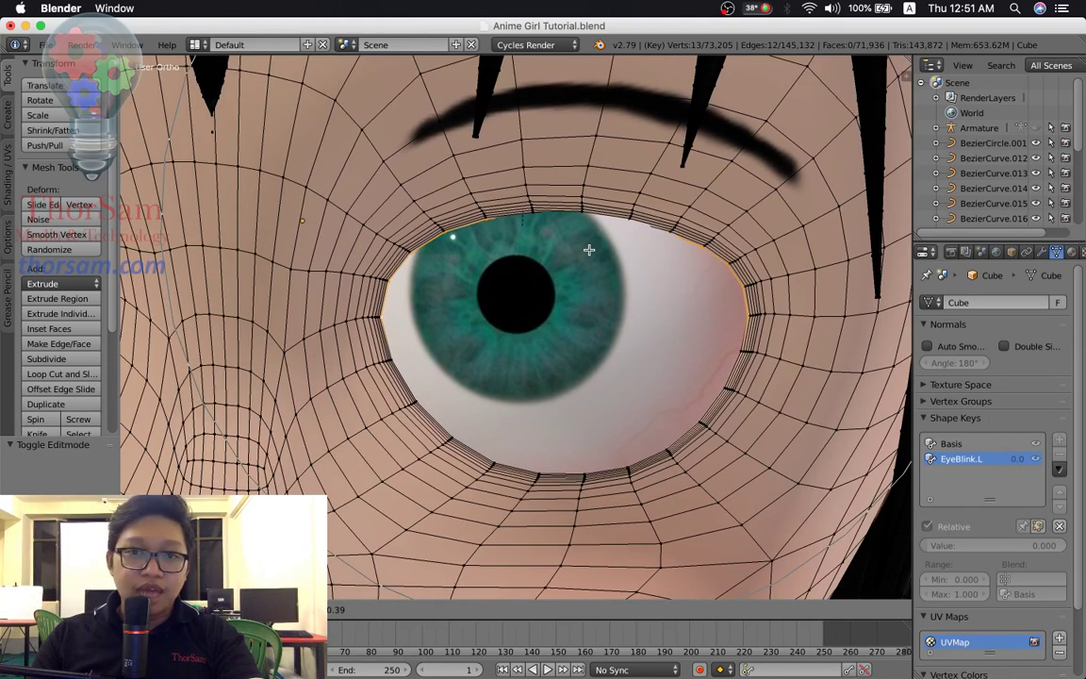
{"action": "scroll", "coordinate": [589, 249], "scroll_direction": "up", "scroll_amount": 3}
{"action": "scroll", "coordinate": [589, 248], "scroll_direction": "up", "scroll_amount": 1}
{"action": "scroll", "coordinate": [588, 249], "scroll_direction": "up", "scroll_amount": 1}
{"action": "scroll", "coordinate": [589, 249], "scroll_direction": "up", "scroll_amount": 1}
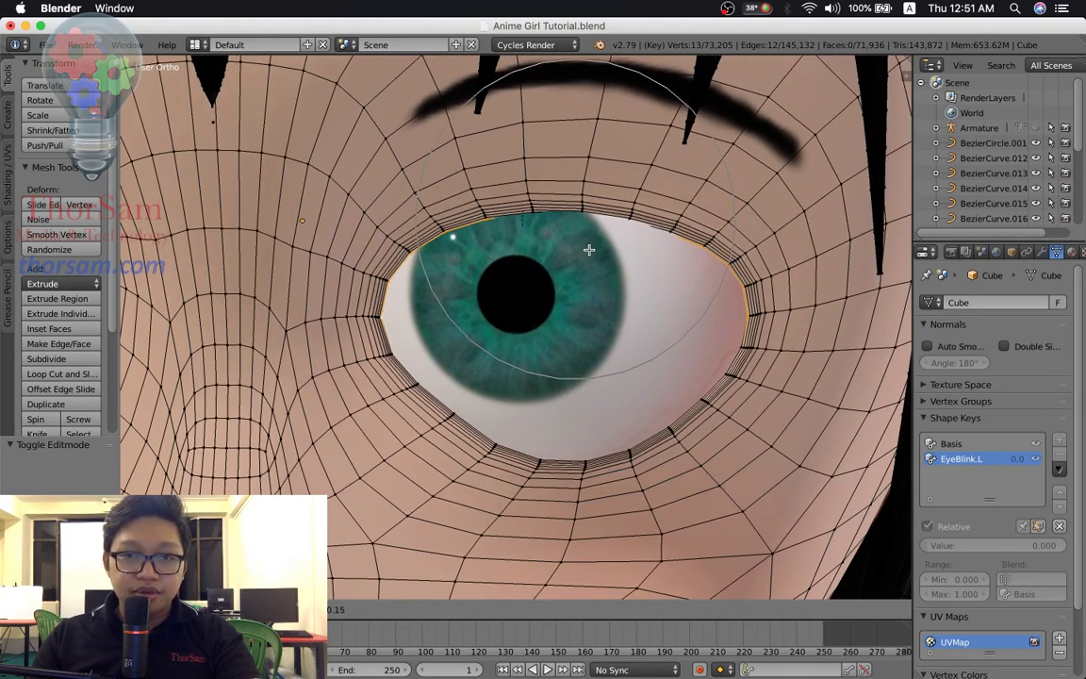
{"action": "scroll", "coordinate": [588, 249], "scroll_direction": "up", "scroll_amount": 1}
{"action": "scroll", "coordinate": [589, 249], "scroll_direction": "up", "scroll_amount": 1}
{"action": "scroll", "coordinate": [588, 249], "scroll_direction": "up", "scroll_amount": 1}
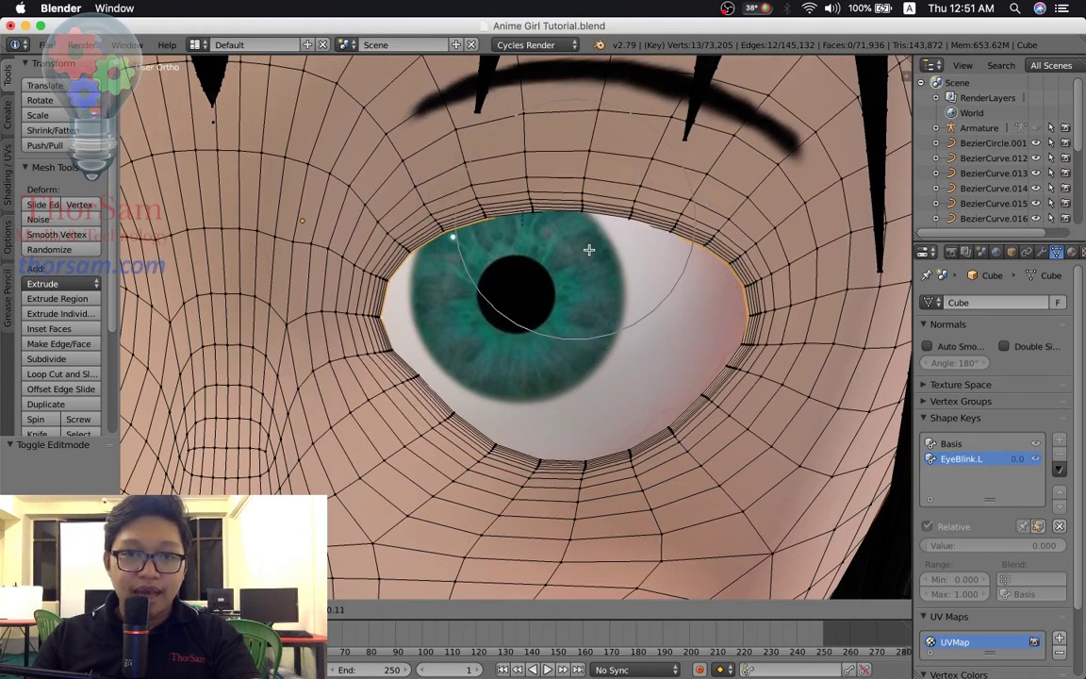
{"action": "scroll", "coordinate": [588, 249], "scroll_direction": "up", "scroll_amount": 1}
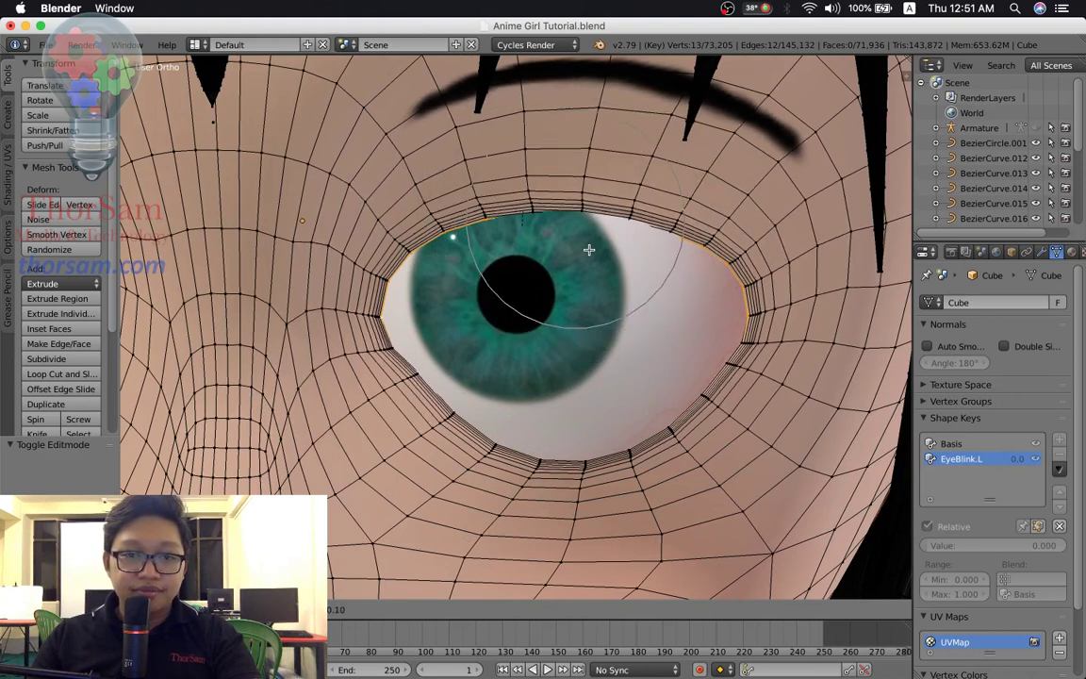
{"action": "scroll", "coordinate": [588, 249], "scroll_direction": "down", "scroll_amount": 1}
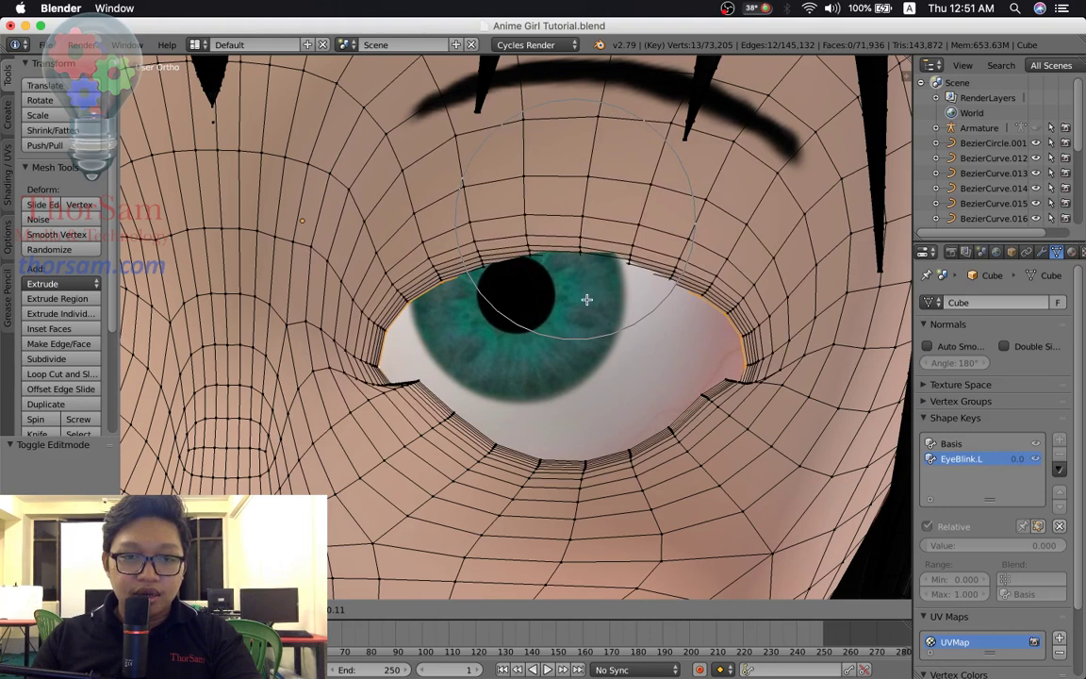
{"action": "left_click", "coordinate": [586, 299]}
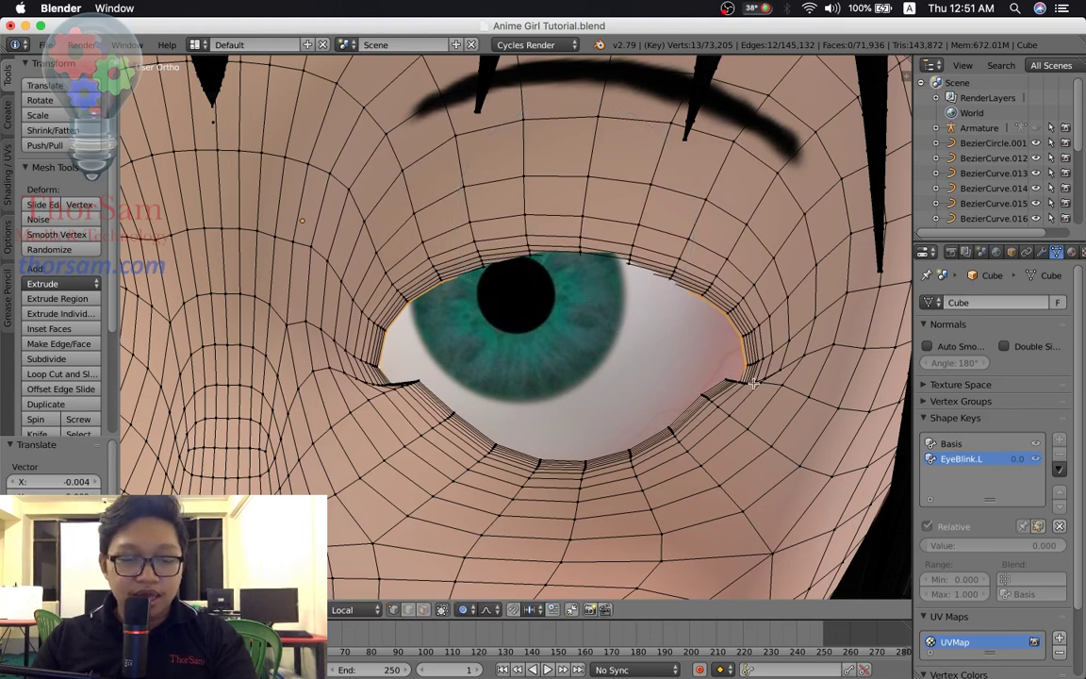
Undo the trial transform and deselect three vertices at the eyelid's outer end.
{"action": "key", "text": "ctrl+z"}
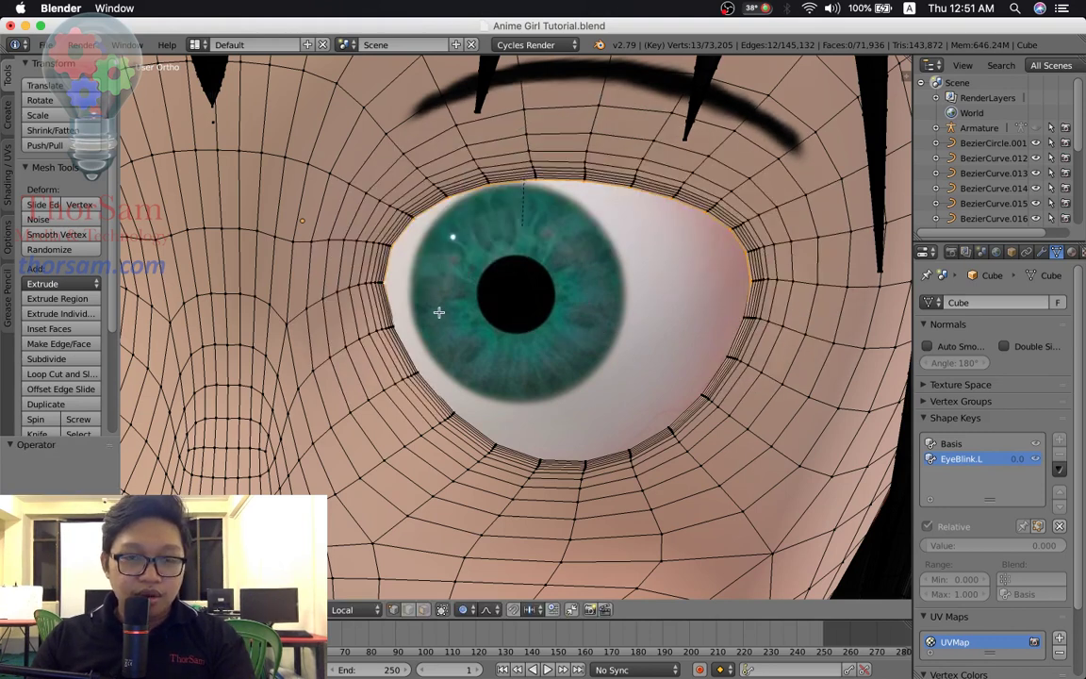
{"action": "scroll", "coordinate": [424, 303], "scroll_direction": "up", "scroll_amount": 2}
{"action": "scroll", "coordinate": [424, 303], "scroll_direction": "up", "scroll_amount": 1}
{"action": "scroll", "coordinate": [312, 270], "scroll_direction": "up", "scroll_amount": 1}
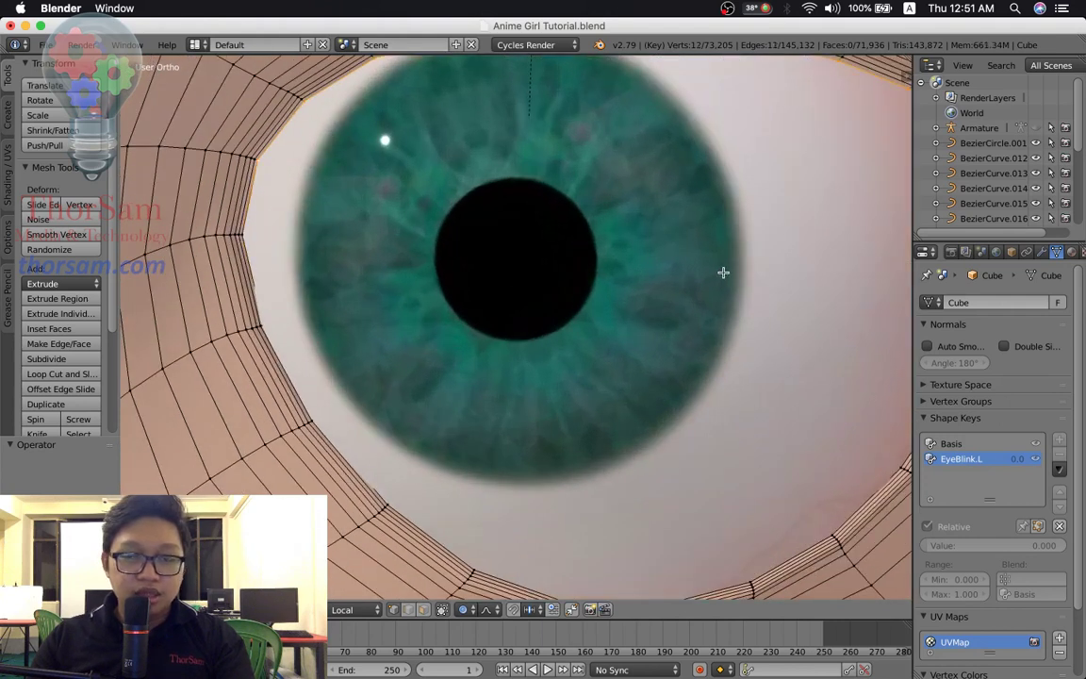
{"action": "scroll", "coordinate": [835, 295], "scroll_direction": "down", "scroll_amount": 2}
{"action": "right_click", "coordinate": [798, 275], "text": "shift"}
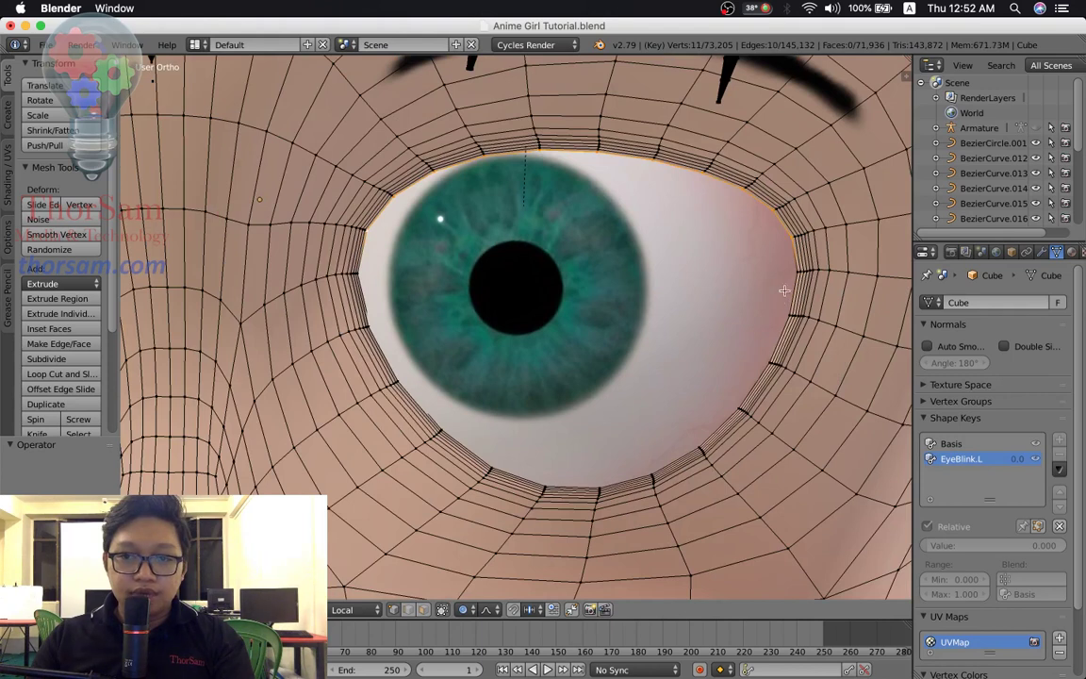
{"action": "right_click", "coordinate": [788, 237], "text": "shift"}
{"action": "right_click", "coordinate": [781, 221], "text": "shift"}
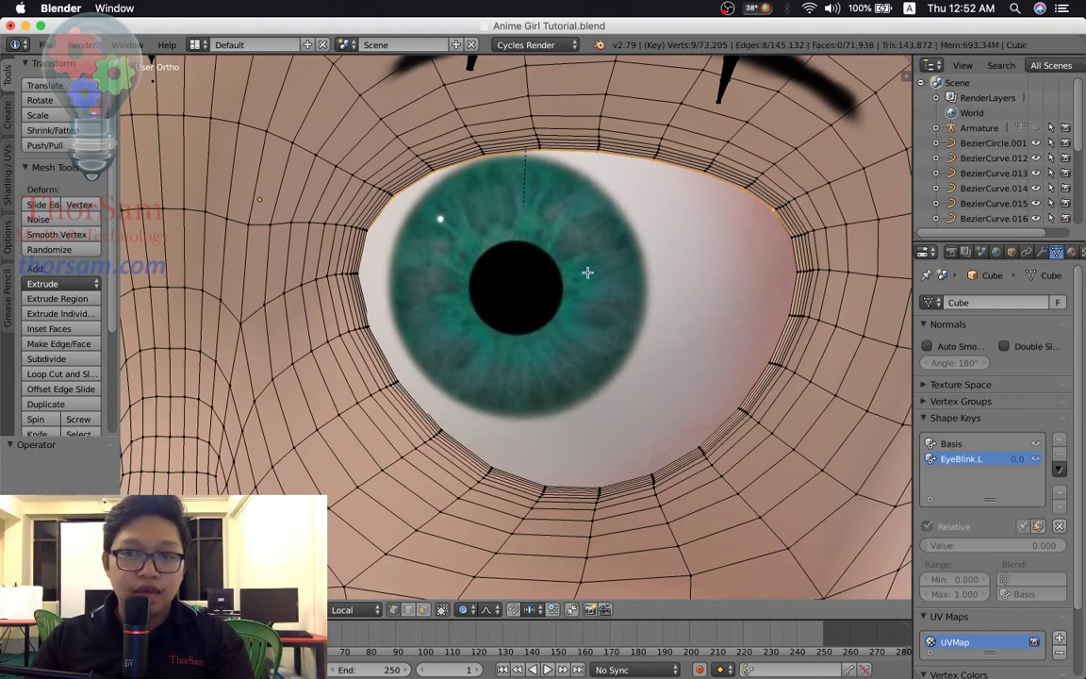
{"action": "scroll", "coordinate": [586, 271], "scroll_direction": "down", "scroll_amount": 1}
{"action": "key", "text": "g"}
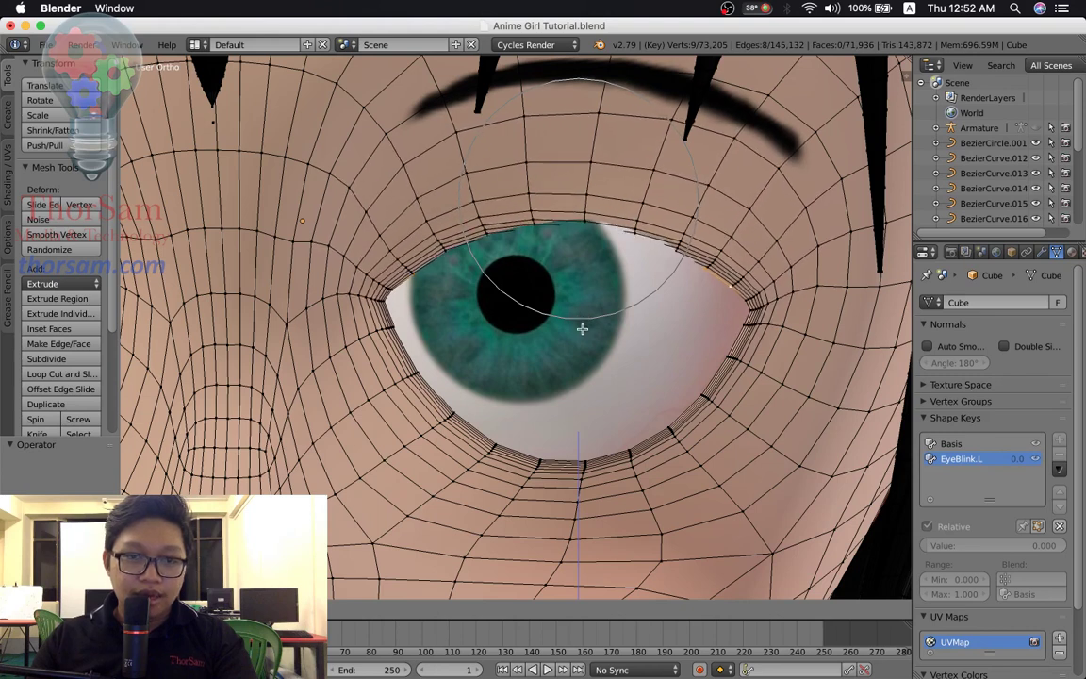
Lower the EyeBlink.L upper eyelid partway over the iris with proportional falloff.
{"action": "left_click", "coordinate": [581, 328]}
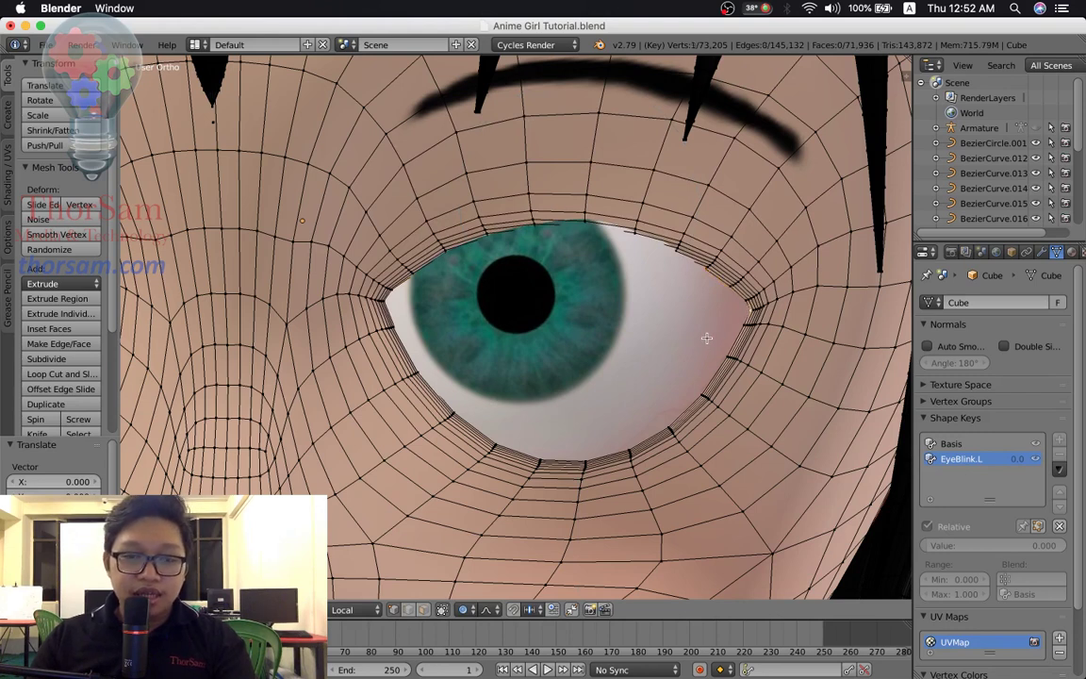
{"action": "scroll", "coordinate": [706, 337], "scroll_direction": "up", "scroll_amount": 2}
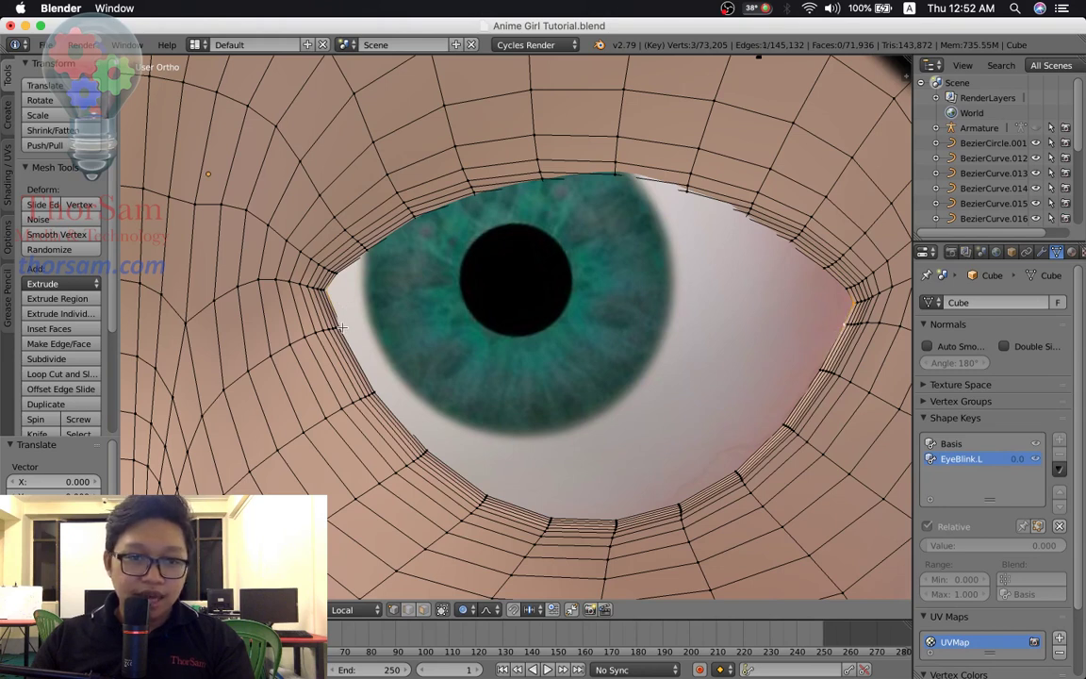
{"action": "scroll", "coordinate": [482, 373], "scroll_direction": "down", "scroll_amount": 3}
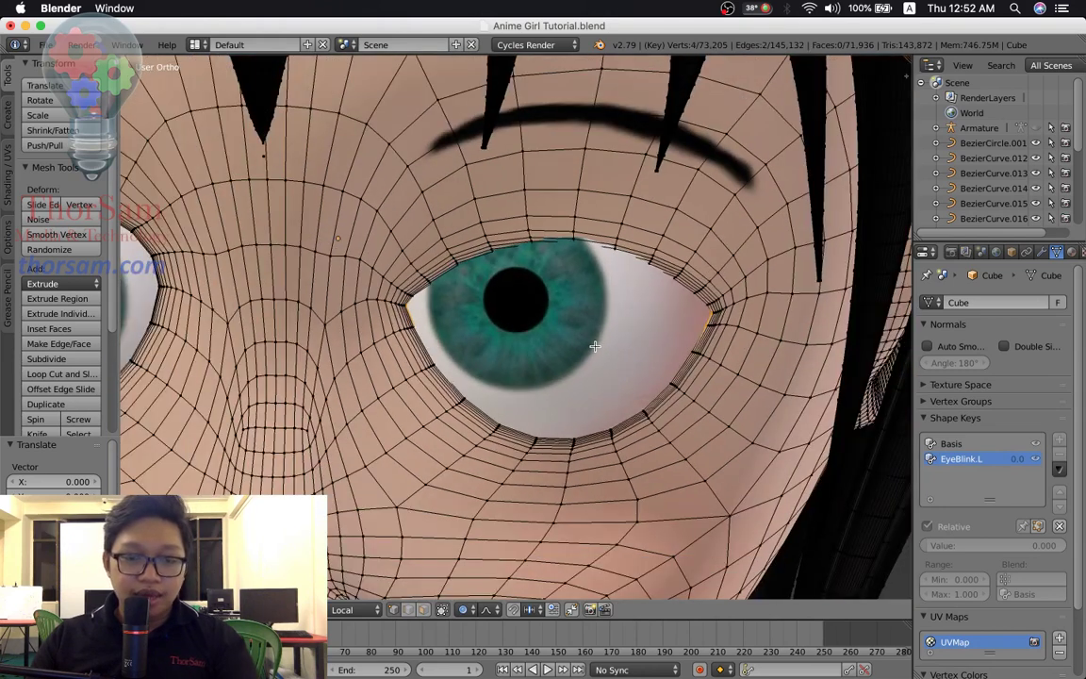
{"action": "key", "text": "g"}
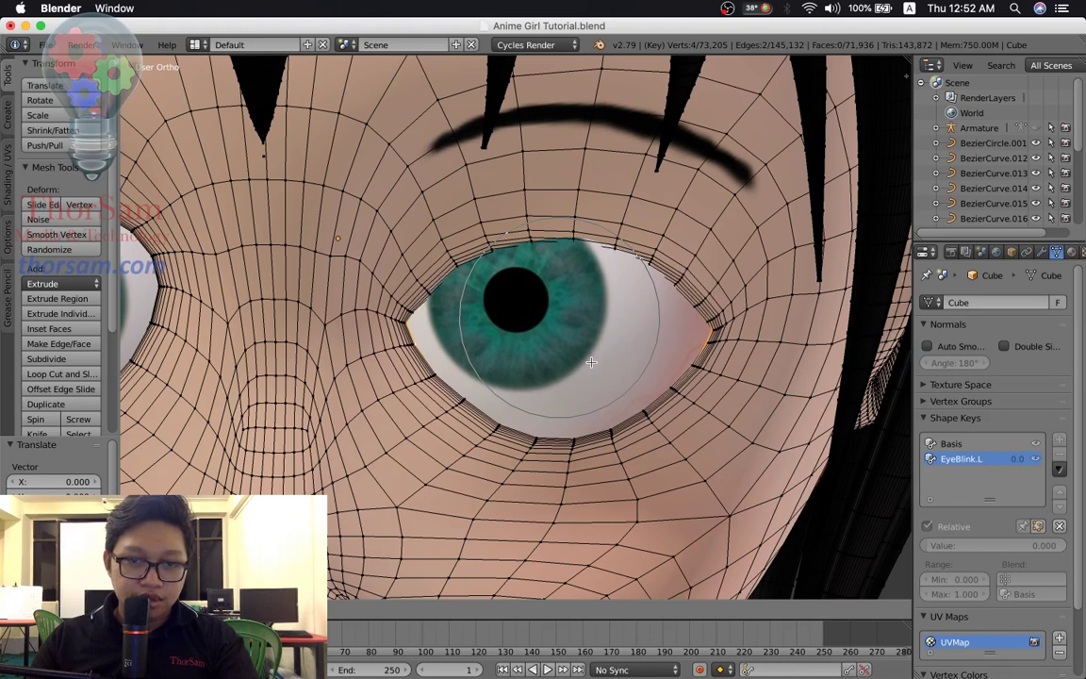
Cancel the eyelid move and select four vertices along the lower eyelid edge.
{"action": "right_click", "coordinate": [556, 391]}
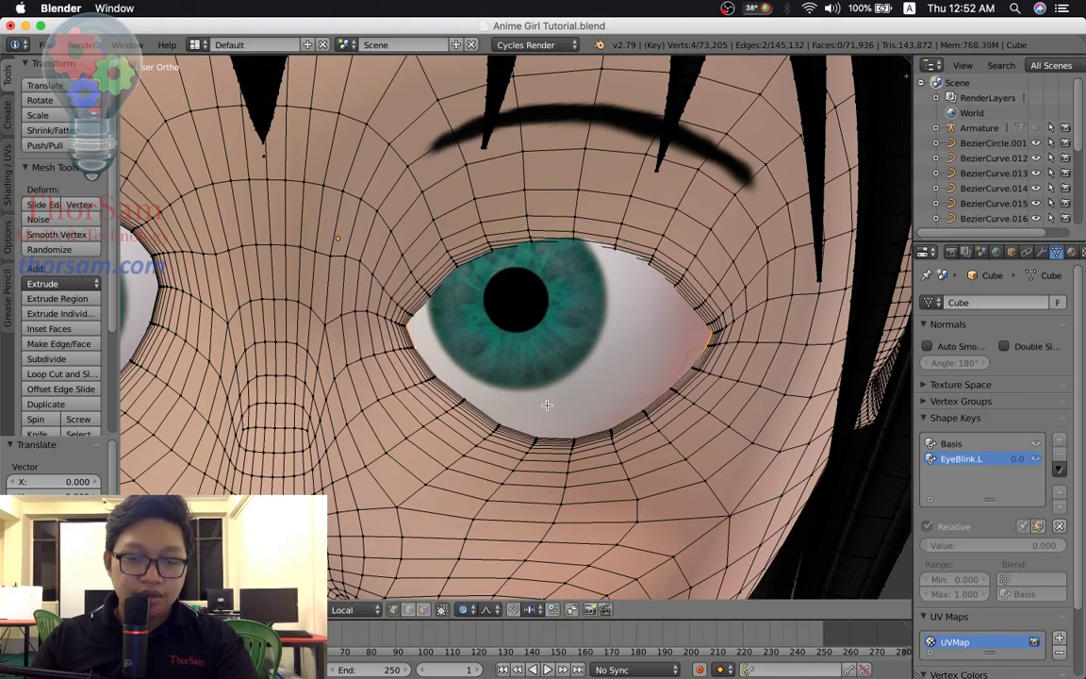
{"action": "scroll", "coordinate": [547, 405], "scroll_direction": "up", "scroll_amount": 2}
{"action": "scroll", "coordinate": [537, 420], "scroll_direction": "up", "scroll_amount": 1}
{"action": "right_click", "coordinate": [491, 494]}
{"action": "right_click", "coordinate": [617, 516], "text": "shift"}
{"action": "right_click", "coordinate": [681, 510], "text": "shift"}
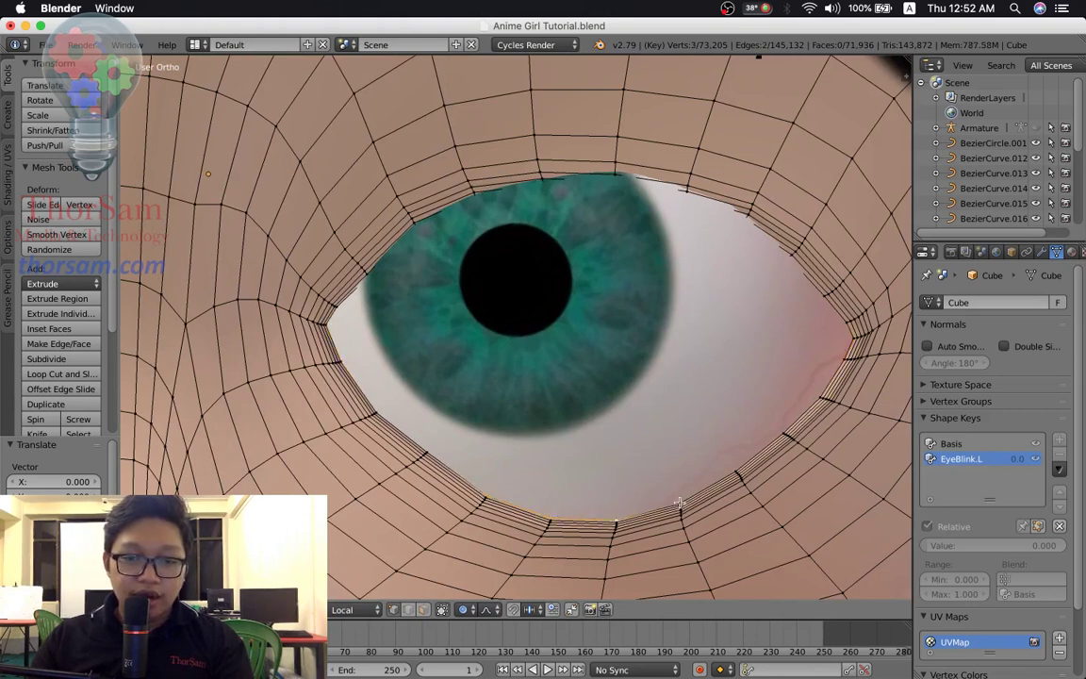
{"action": "right_click", "coordinate": [737, 475], "text": "shift"}
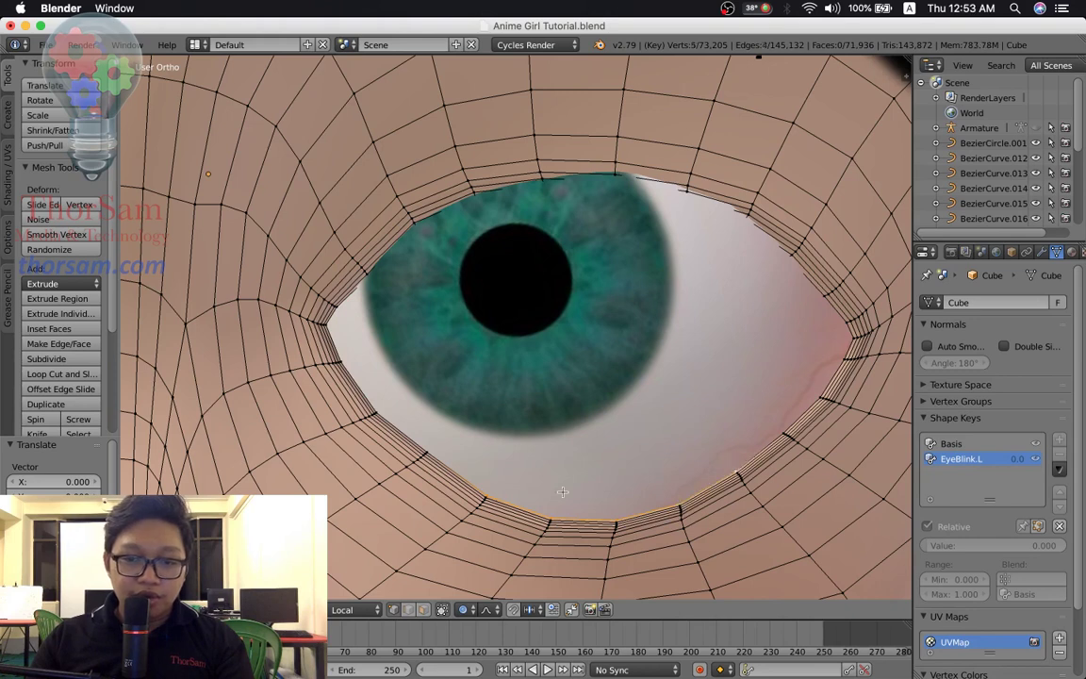
Raise the lower eyelid toward the iris, then orbit to view the eye at an angle.
{"action": "scroll", "coordinate": [471, 443], "scroll_direction": "down", "scroll_amount": 3}
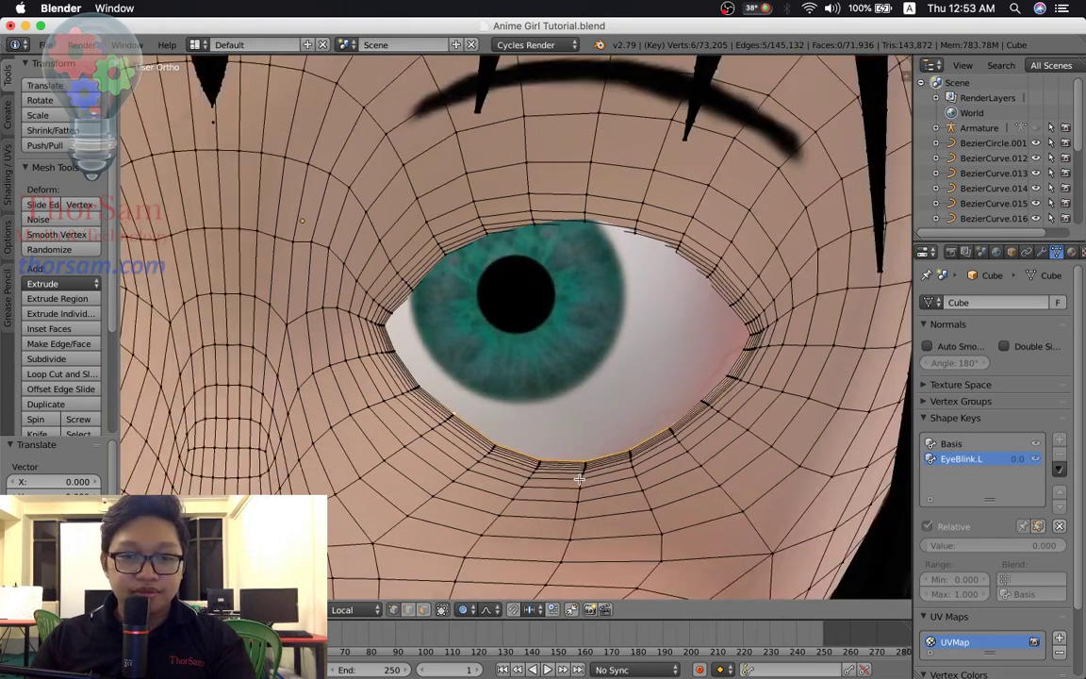
{"action": "scroll", "coordinate": [528, 443], "scroll_direction": "down", "scroll_amount": 2}
{"action": "scroll", "coordinate": [607, 443], "scroll_direction": "down", "scroll_amount": 3}
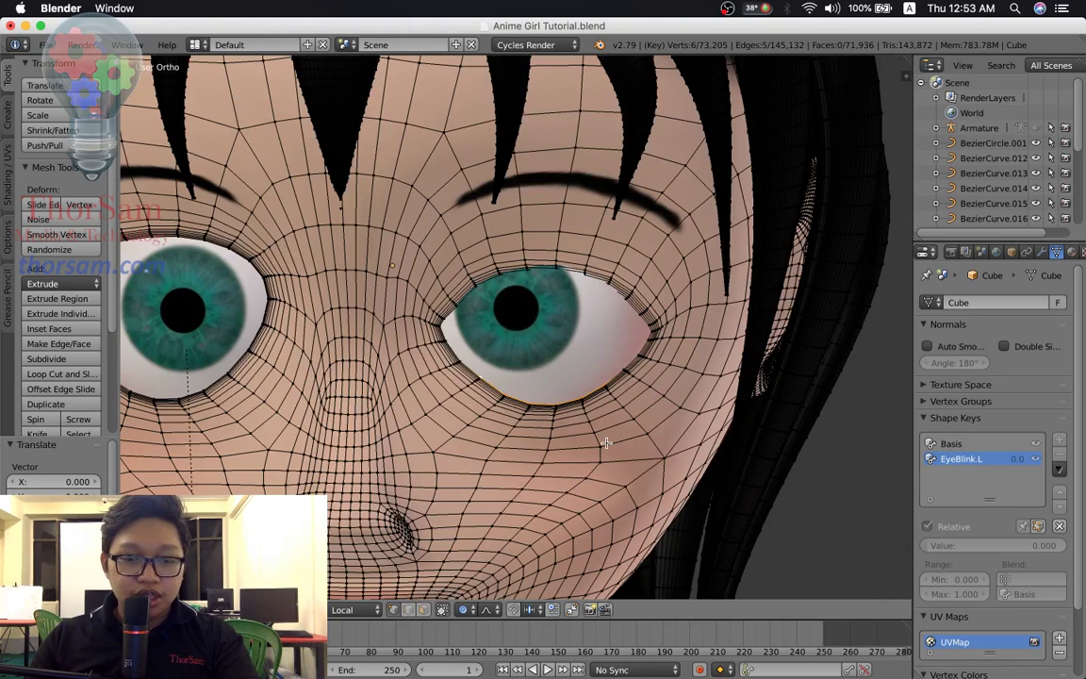
{"action": "key", "text": "g"}
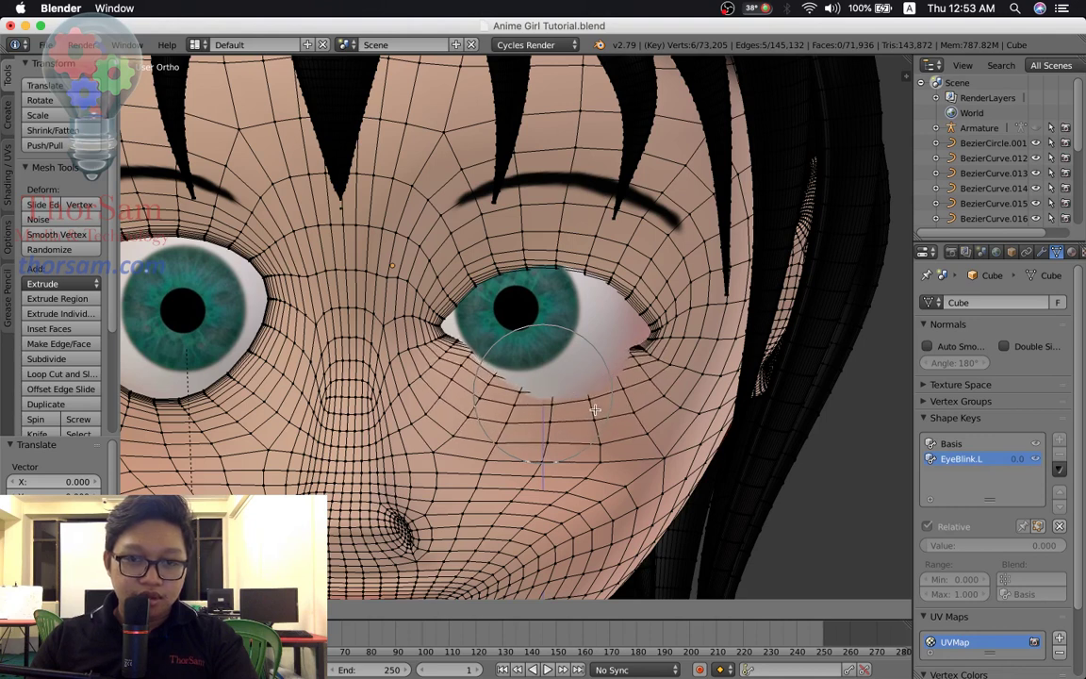
{"action": "left_click", "coordinate": [626, 412]}
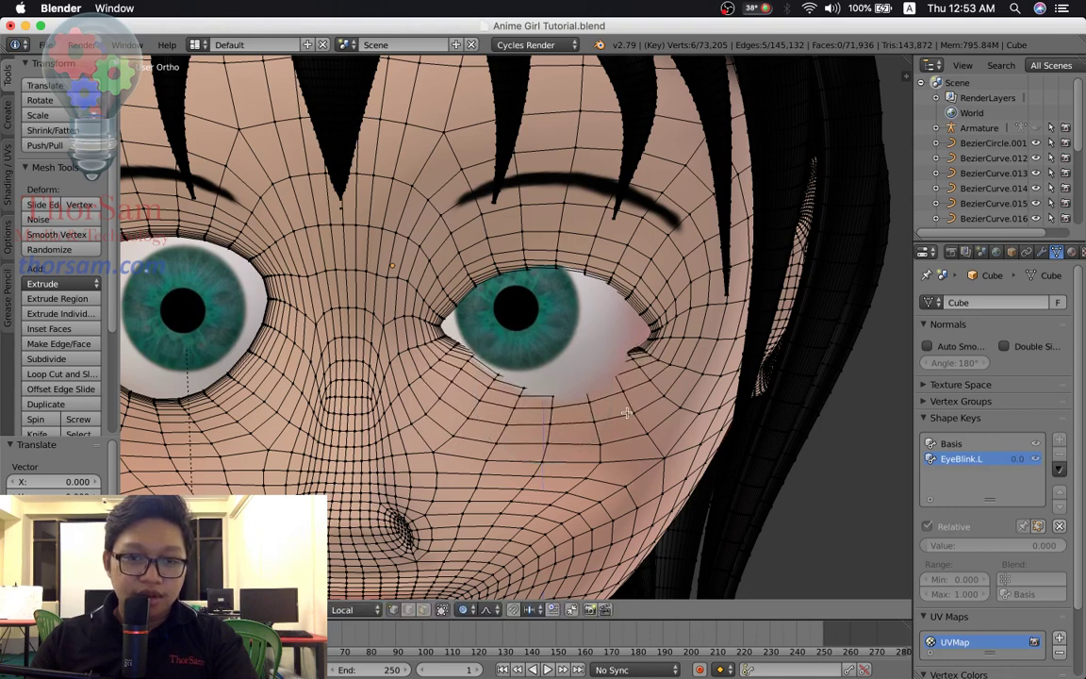
{"action": "middle_click_drag", "start_coordinate": [612, 415], "coordinate": [511, 402]}
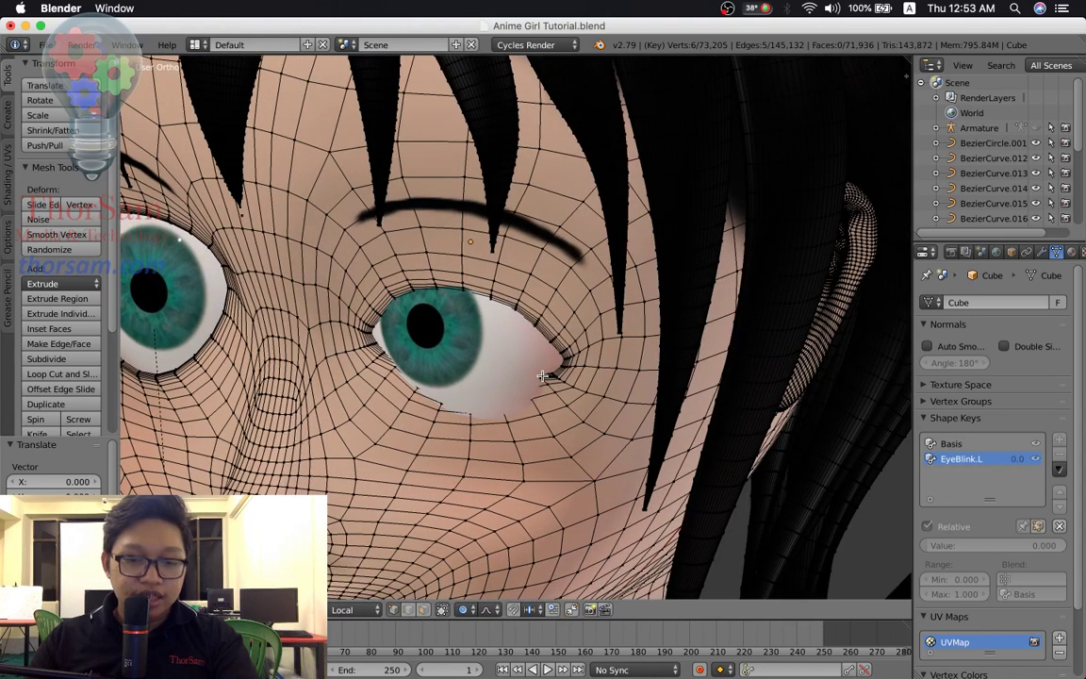
Nudge the lower eyelid again and orbit to face the eye more directly.
{"action": "key", "text": "g"}
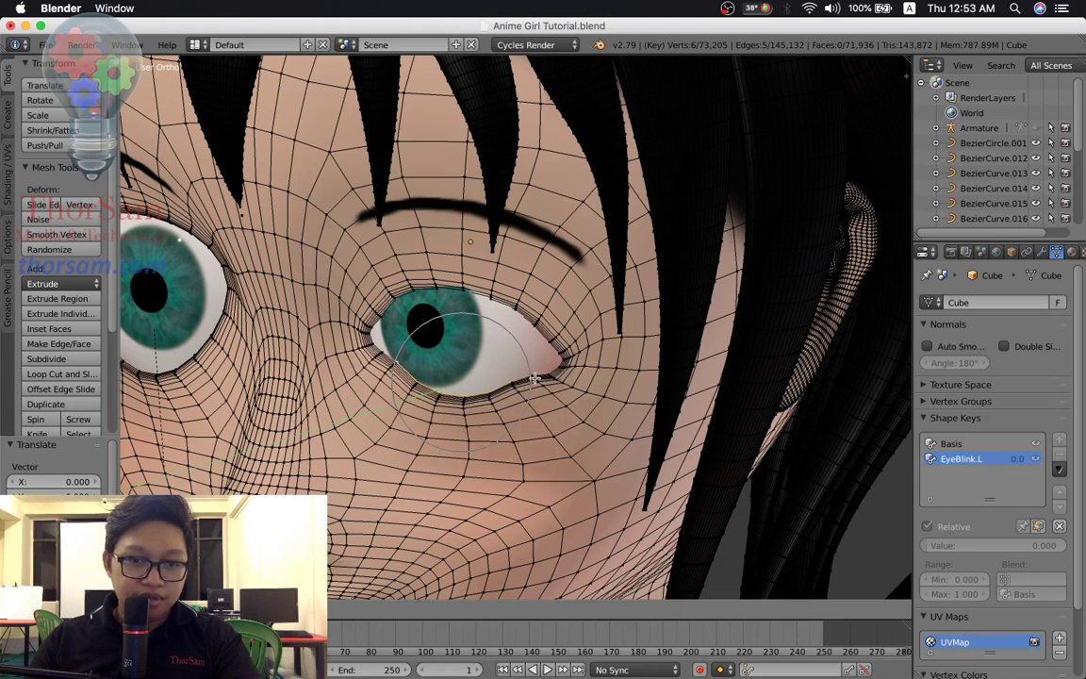
{"action": "left_click", "coordinate": [533, 378]}
{"action": "scroll", "coordinate": [433, 369], "scroll_direction": "up", "scroll_amount": 3}
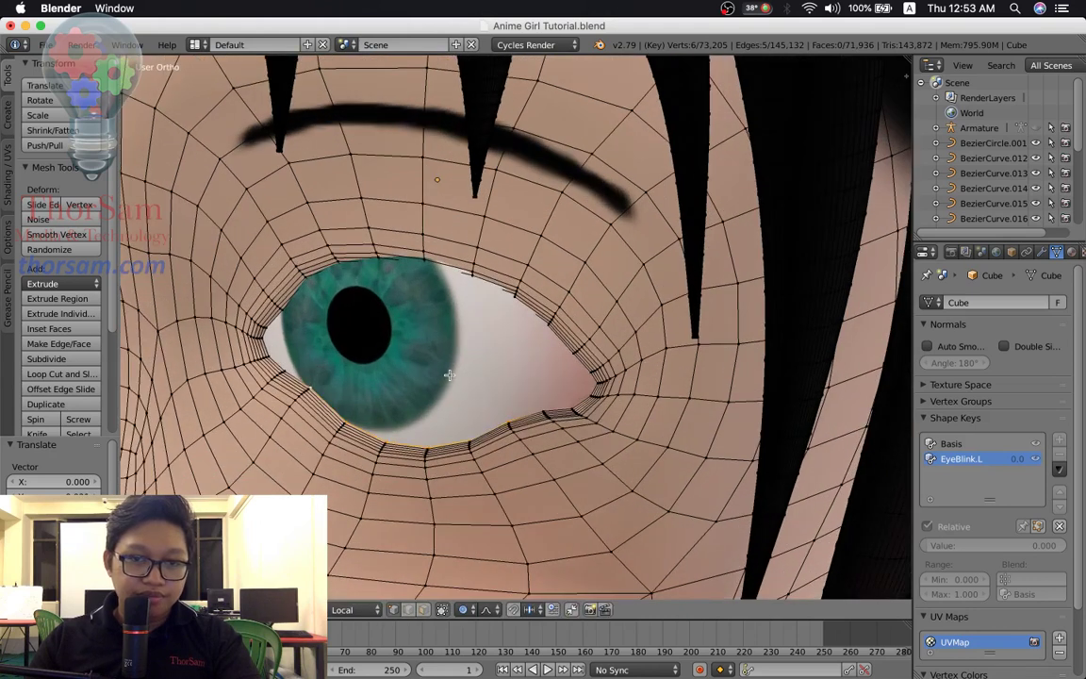
{"action": "middle_click_drag", "start_coordinate": [444, 378], "coordinate": [458, 361]}
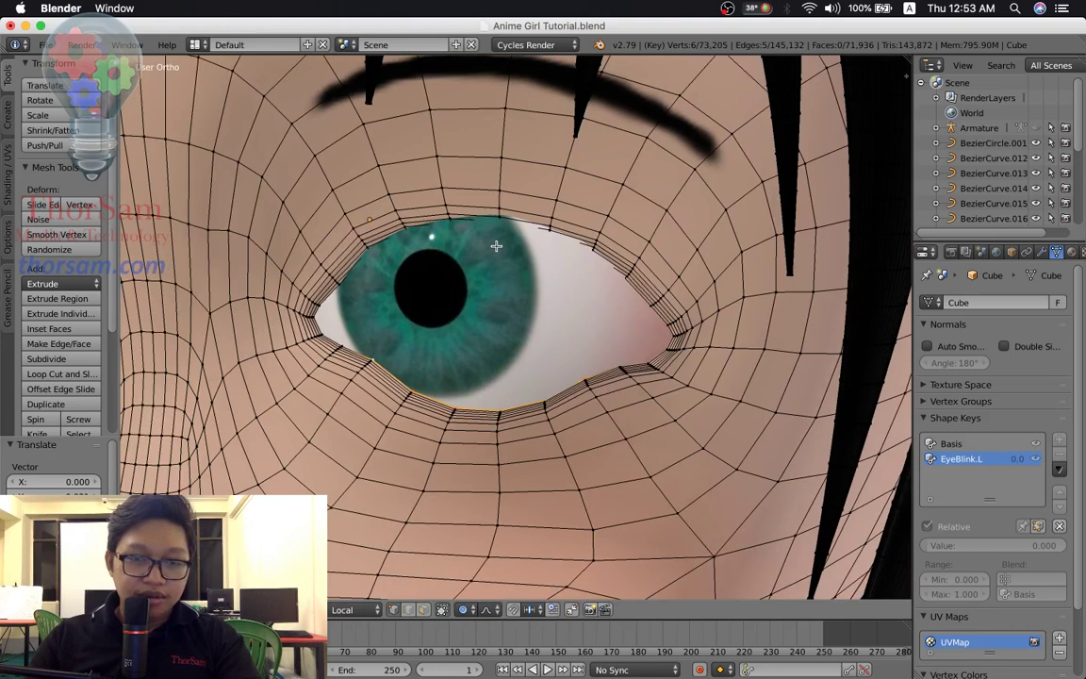
{"action": "scroll", "coordinate": [490, 252], "scroll_direction": "up", "scroll_amount": 1}
{"action": "scroll", "coordinate": [491, 254], "scroll_direction": "up", "scroll_amount": 2}
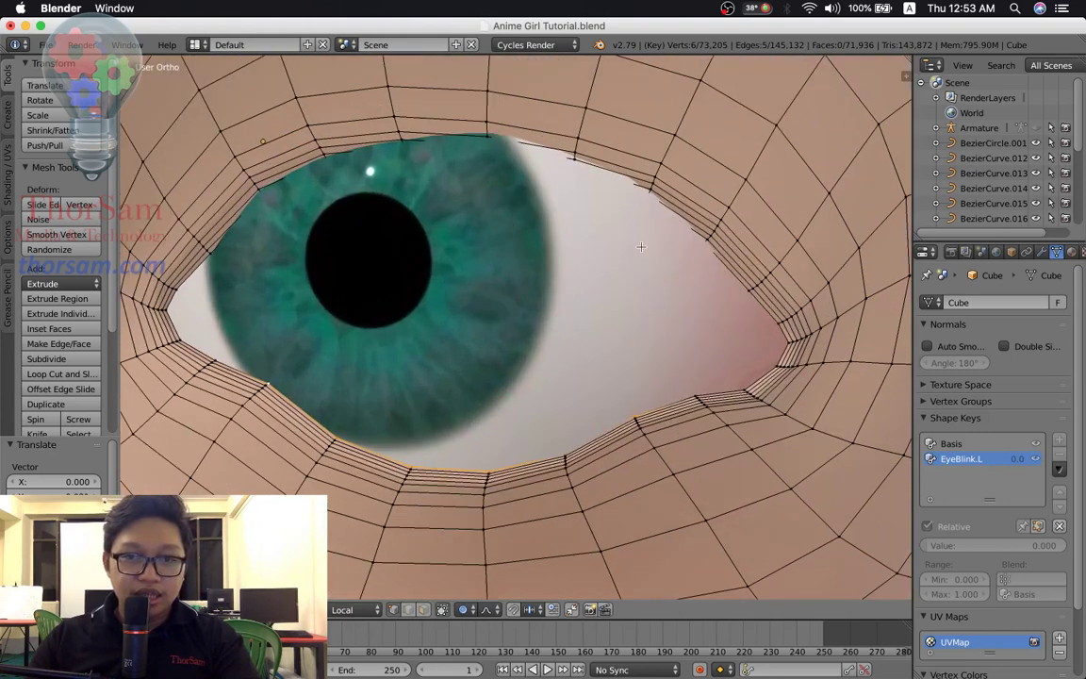
In wireframe, select an upper-eyelid vertex, then return to the textured view.
{"action": "key", "text": "z"}
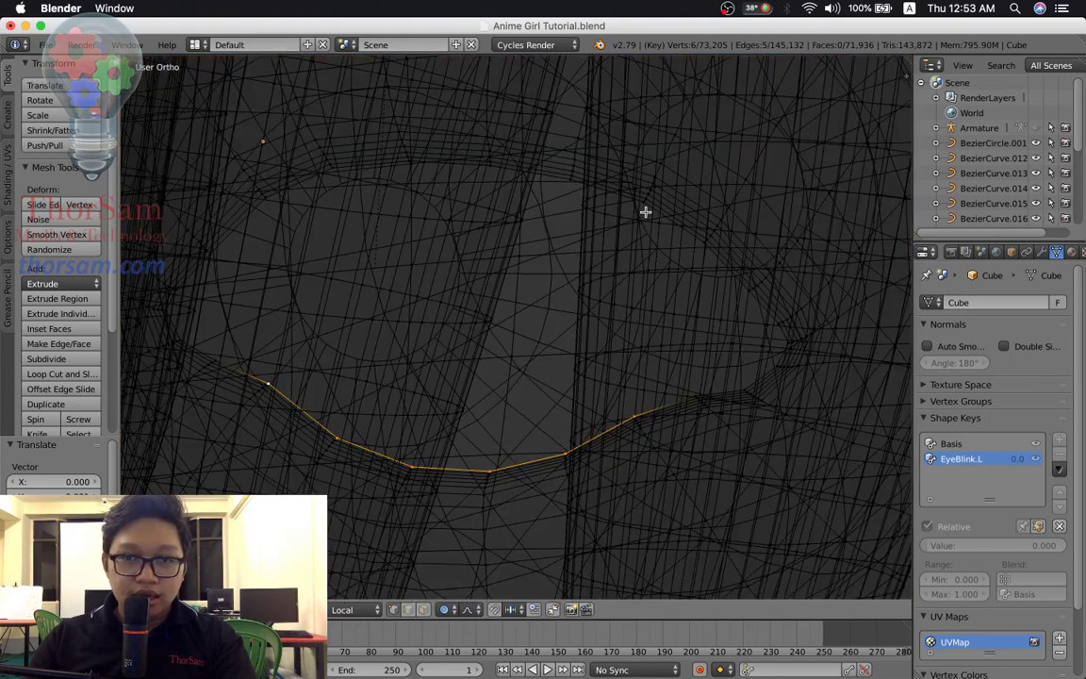
{"action": "right_click", "coordinate": [643, 204]}
{"action": "key", "text": "z"}
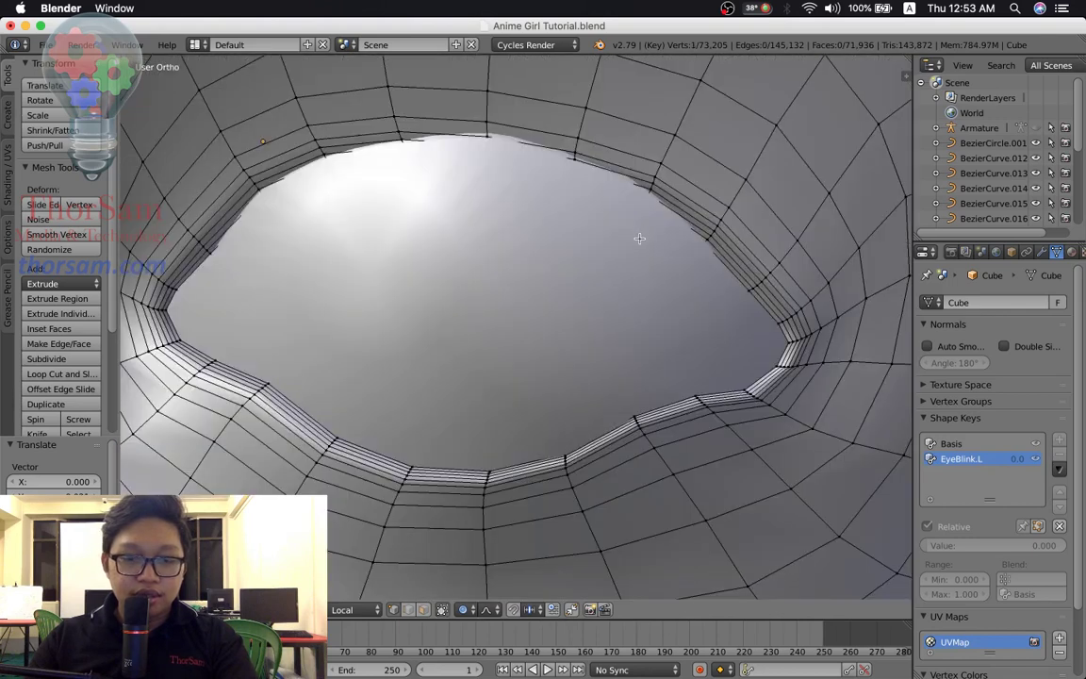
{"action": "scroll", "coordinate": [639, 238], "scroll_direction": "down", "scroll_amount": 2}
{"action": "scroll", "coordinate": [639, 239], "scroll_direction": "down", "scroll_amount": 2}
{"action": "scroll", "coordinate": [639, 238], "scroll_direction": "down", "scroll_amount": 2}
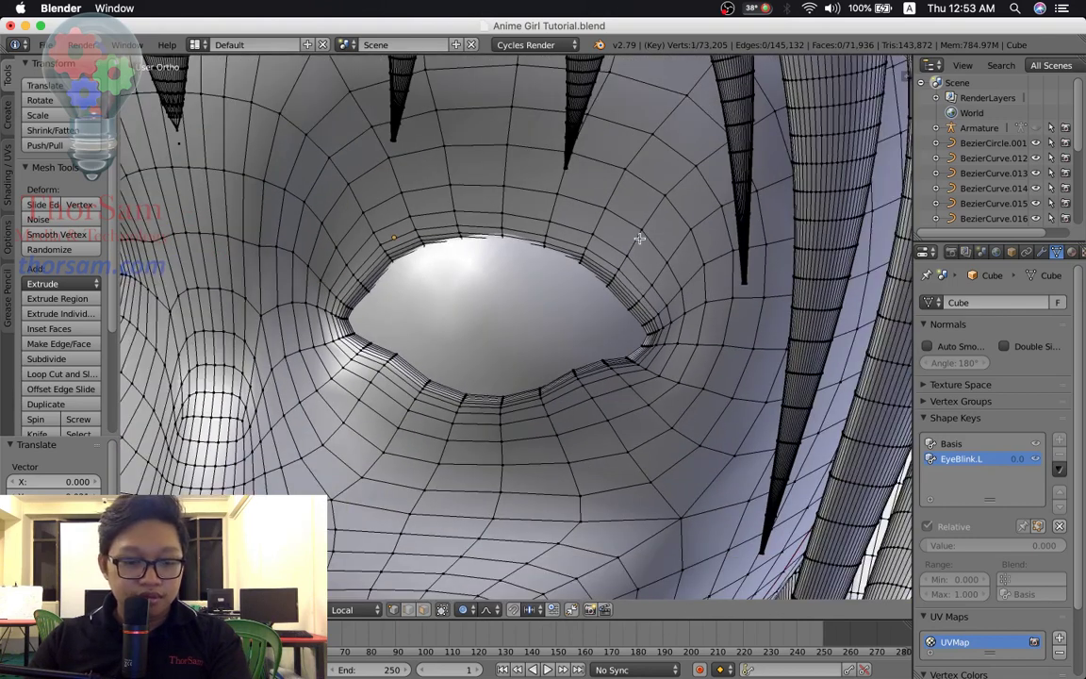
{"action": "key", "text": "alt+z"}
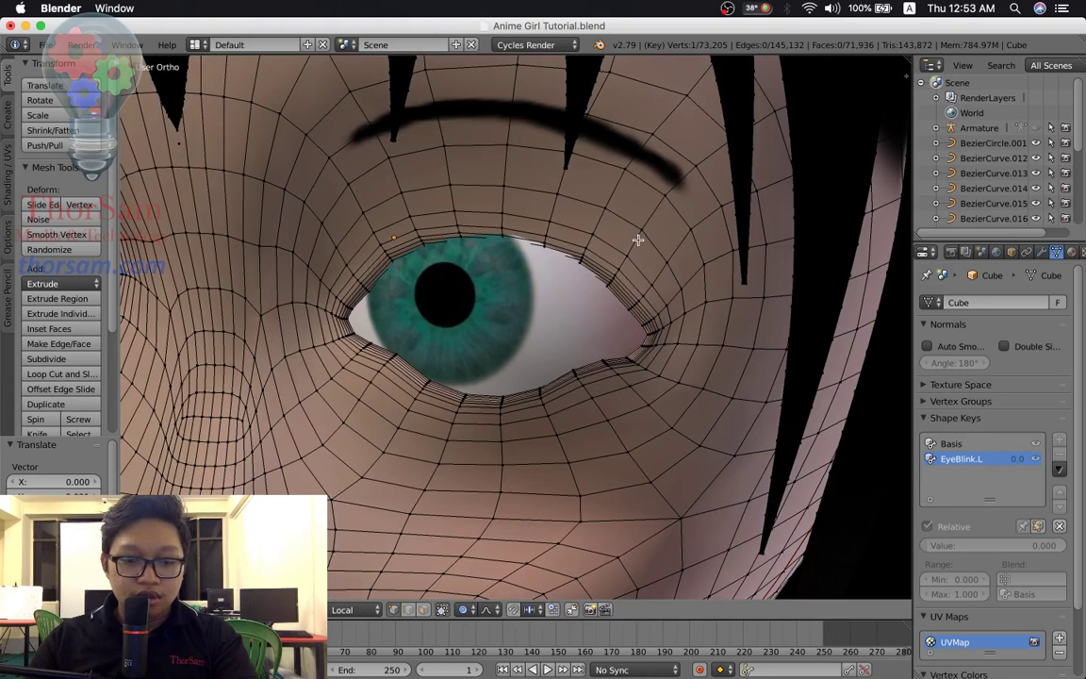
Try moving the eyelid vertex, cancel, and recheck the mesh in wireframe.
{"action": "key", "text": "g"}
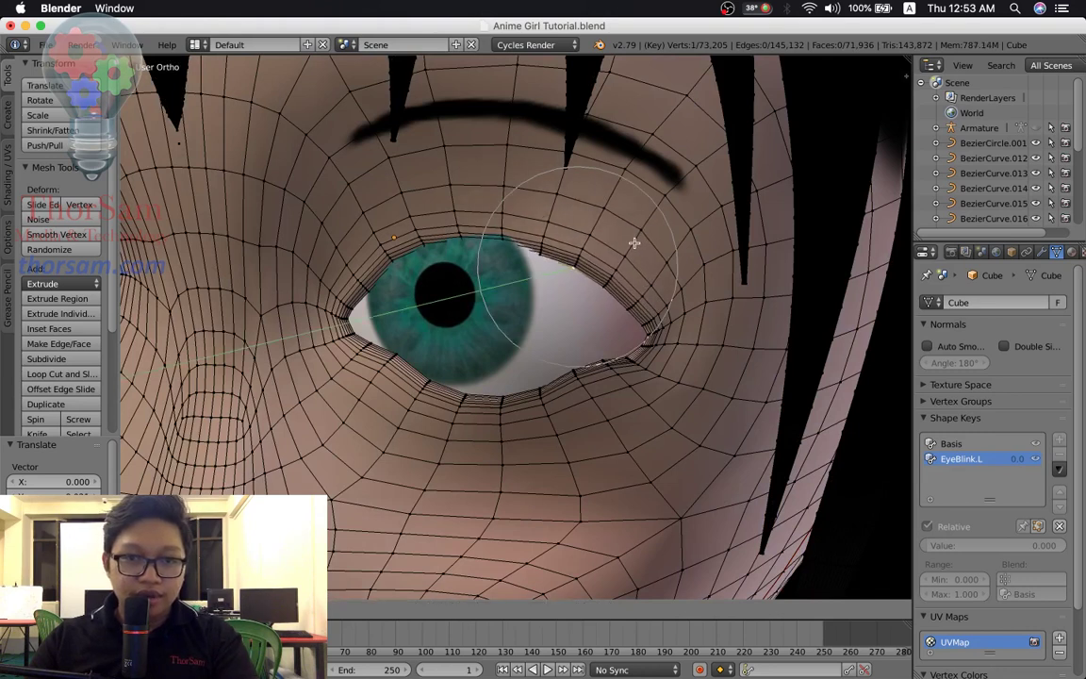
{"action": "right_click", "coordinate": [634, 238]}
{"action": "scroll", "coordinate": [480, 267], "scroll_direction": "down", "scroll_amount": 3}
{"action": "key", "text": "z"}
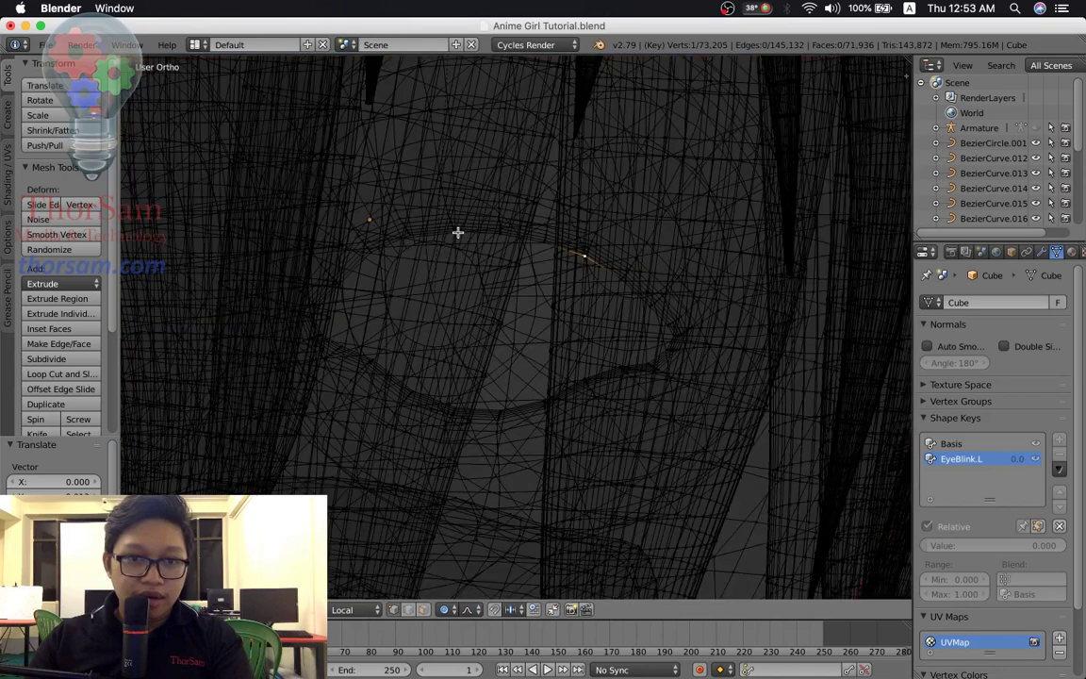
{"action": "scroll", "coordinate": [456, 231], "scroll_direction": "up", "scroll_amount": 2}
{"action": "scroll", "coordinate": [457, 231], "scroll_direction": "up", "scroll_amount": 3}
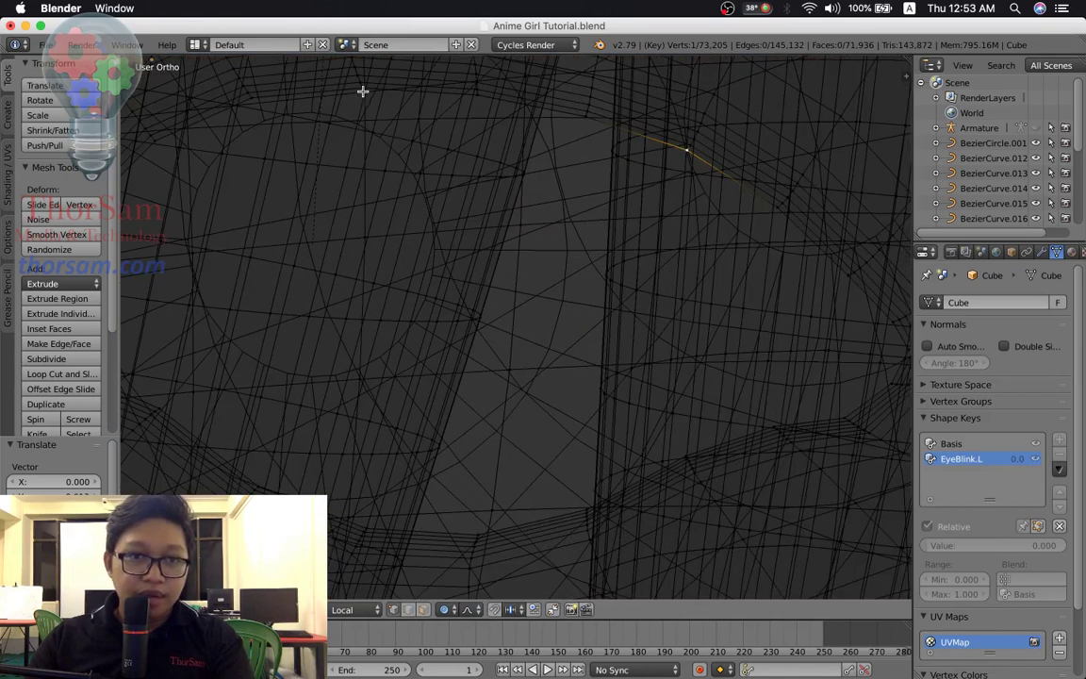
{"action": "scroll", "coordinate": [489, 262], "scroll_direction": "down", "scroll_amount": 2}
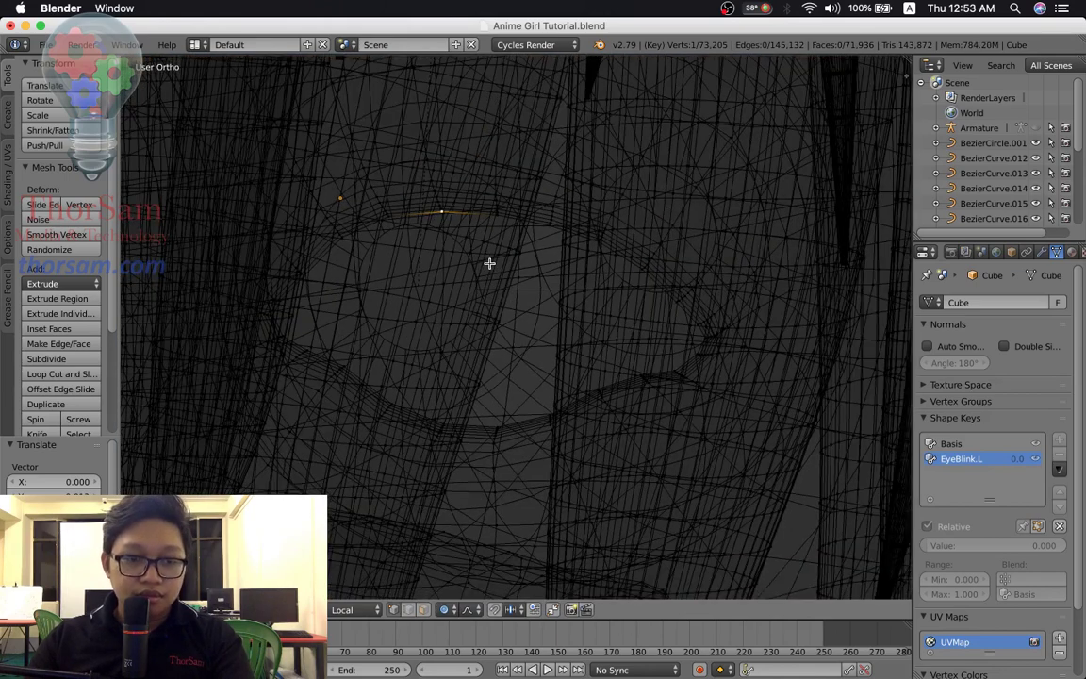
{"action": "key", "text": "z"}
Drag the upper-eyelid vertex down with proportional falloff, constrained to the Z axis.
{"action": "scroll", "coordinate": [523, 301], "scroll_direction": "down", "scroll_amount": 2}
{"action": "scroll", "coordinate": [523, 301], "scroll_direction": "down", "scroll_amount": 2}
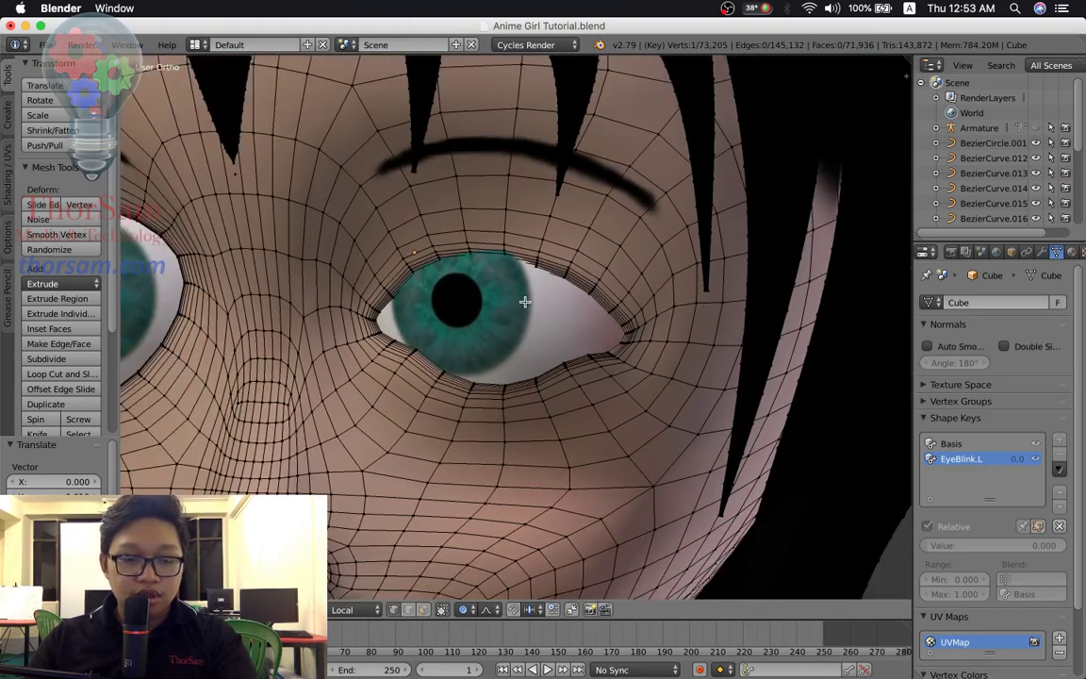
{"action": "key", "text": "g"}
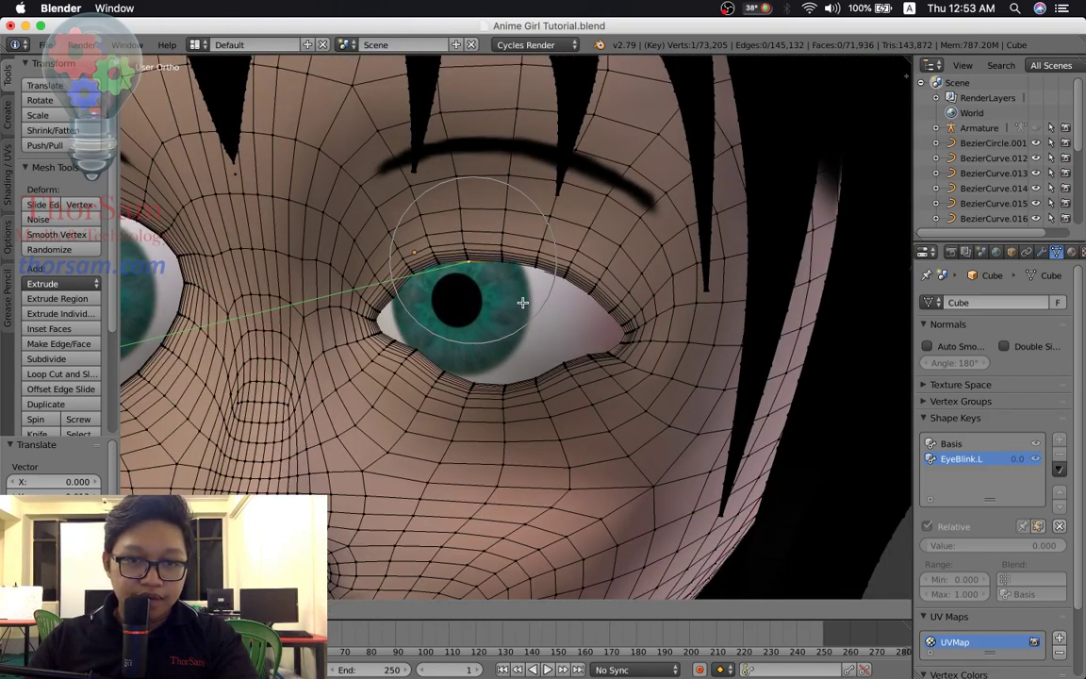
{"action": "left_click", "coordinate": [521, 303]}
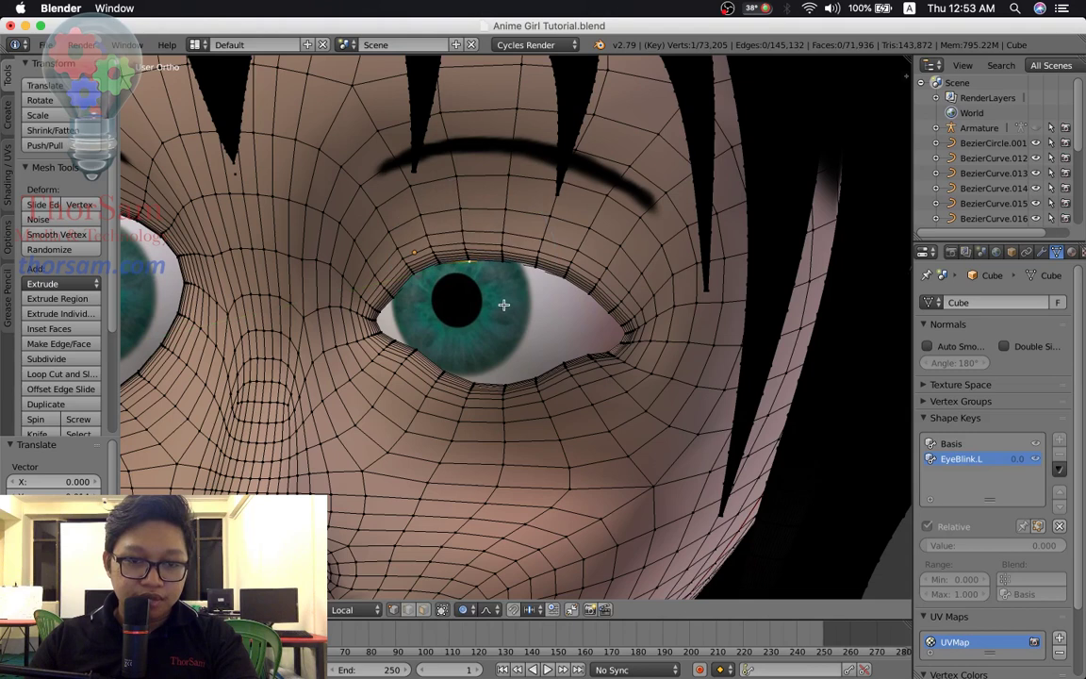
{"action": "key", "text": "g"}
{"action": "key", "text": "z"}
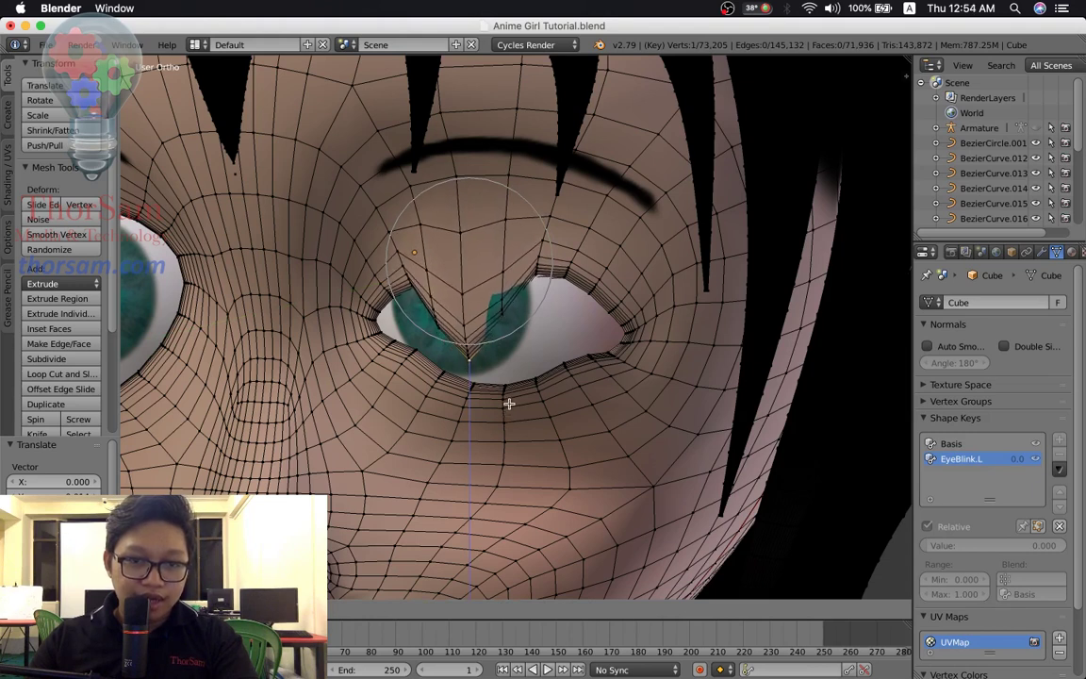
Drop the upper eyelid further along Z with proportional editing, checking the mesh in wireframe.
{"action": "left_click", "coordinate": [529, 376]}
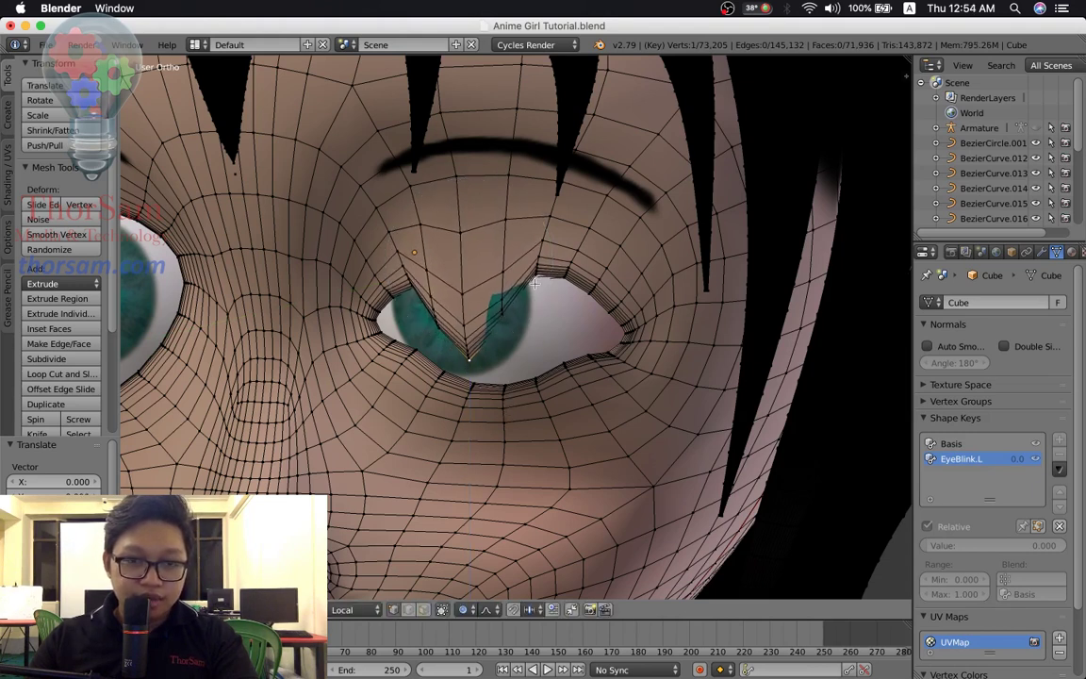
{"action": "scroll", "coordinate": [537, 295], "scroll_direction": "up", "scroll_amount": 3}
{"action": "scroll", "coordinate": [545, 273], "scroll_direction": "up", "scroll_amount": 3}
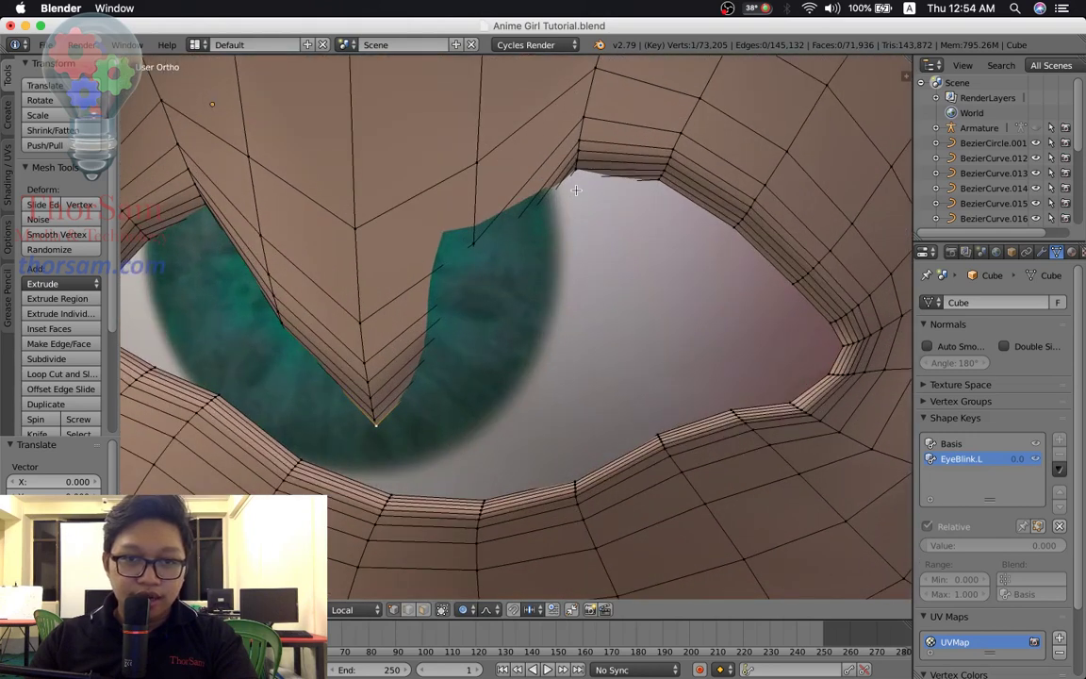
{"action": "key", "text": "z"}
{"action": "key", "text": "z"}
{"action": "scroll", "coordinate": [585, 212], "scroll_direction": "down", "scroll_amount": 2}
{"action": "scroll", "coordinate": [589, 218], "scroll_direction": "down", "scroll_amount": 2}
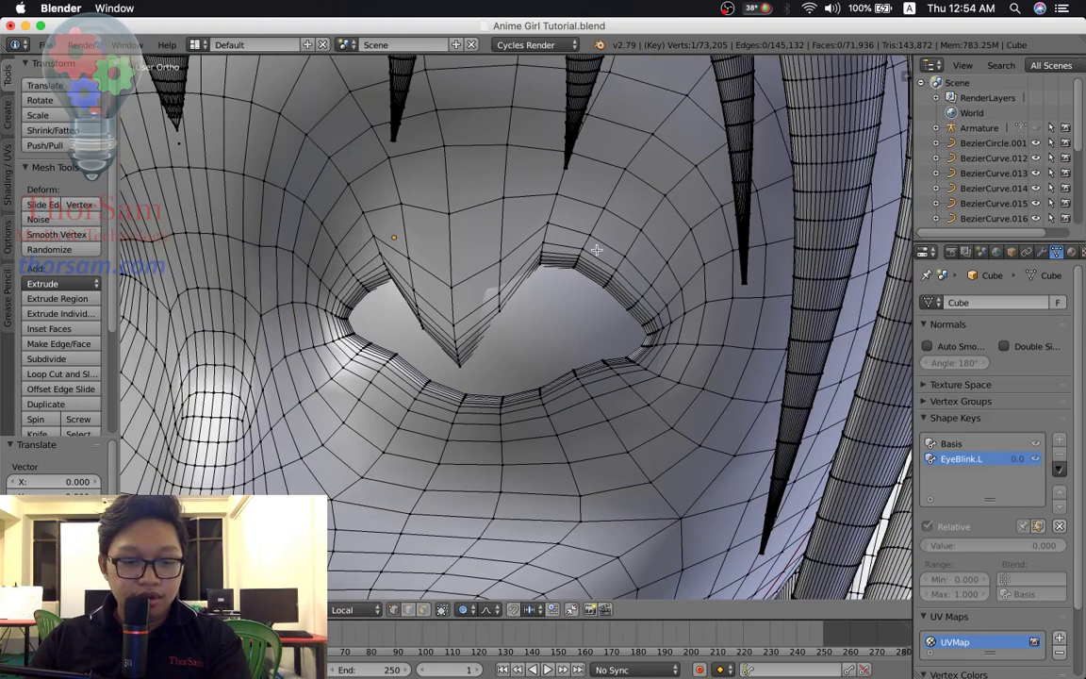
{"action": "key", "text": "alt+z"}
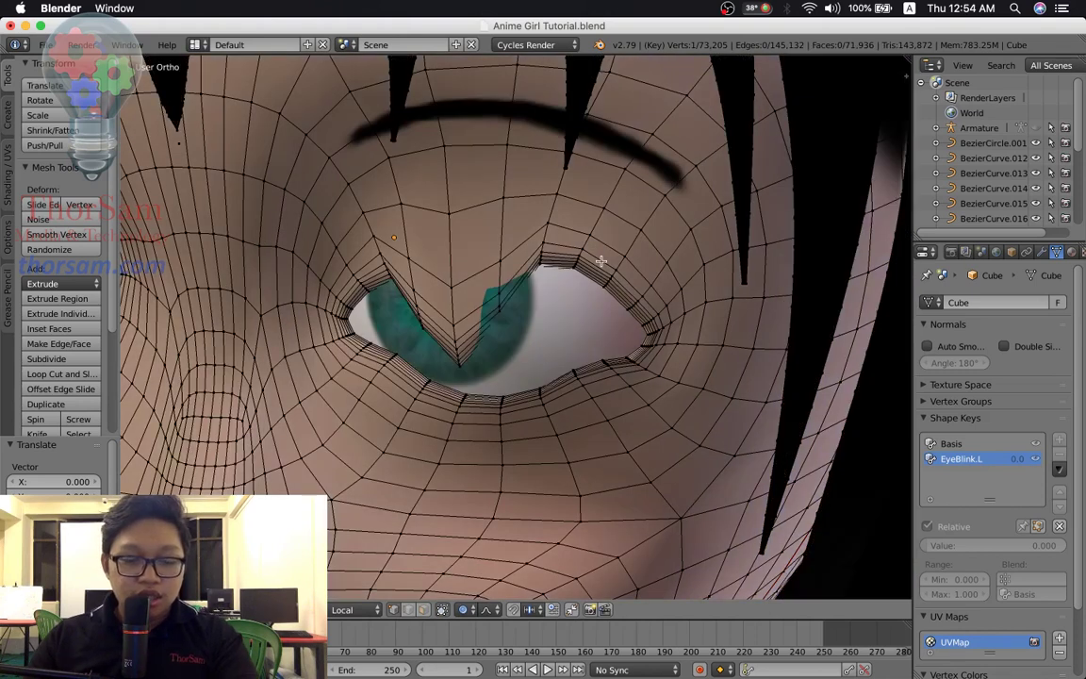
{"action": "key", "text": "g"}
{"action": "key", "text": "z"}
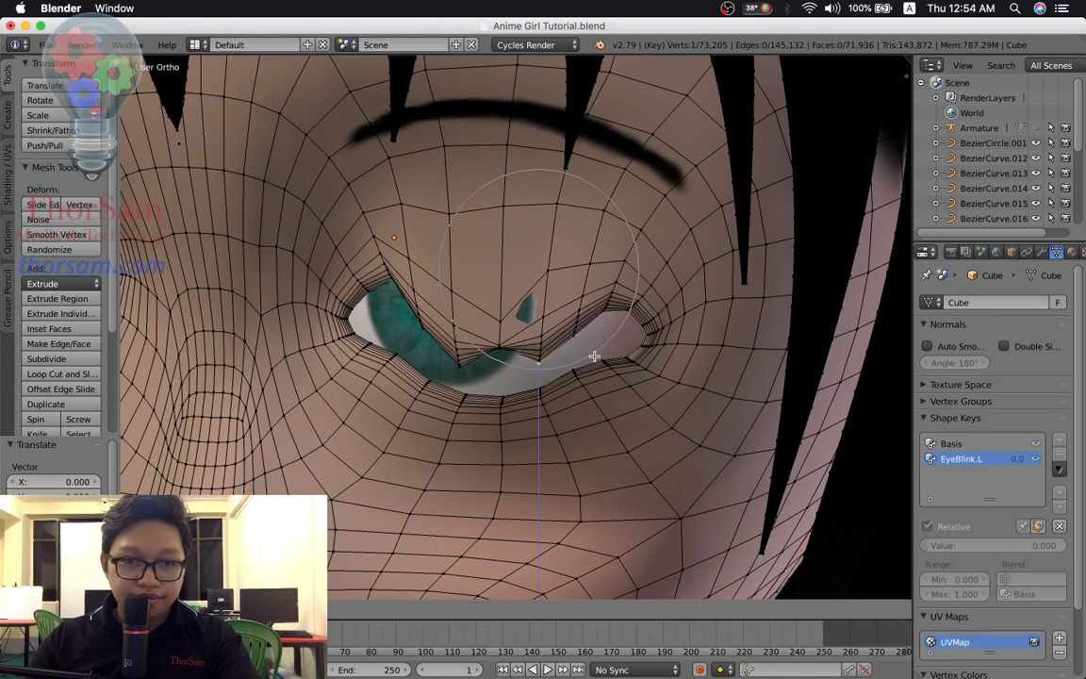
{"action": "left_click", "coordinate": [595, 352]}
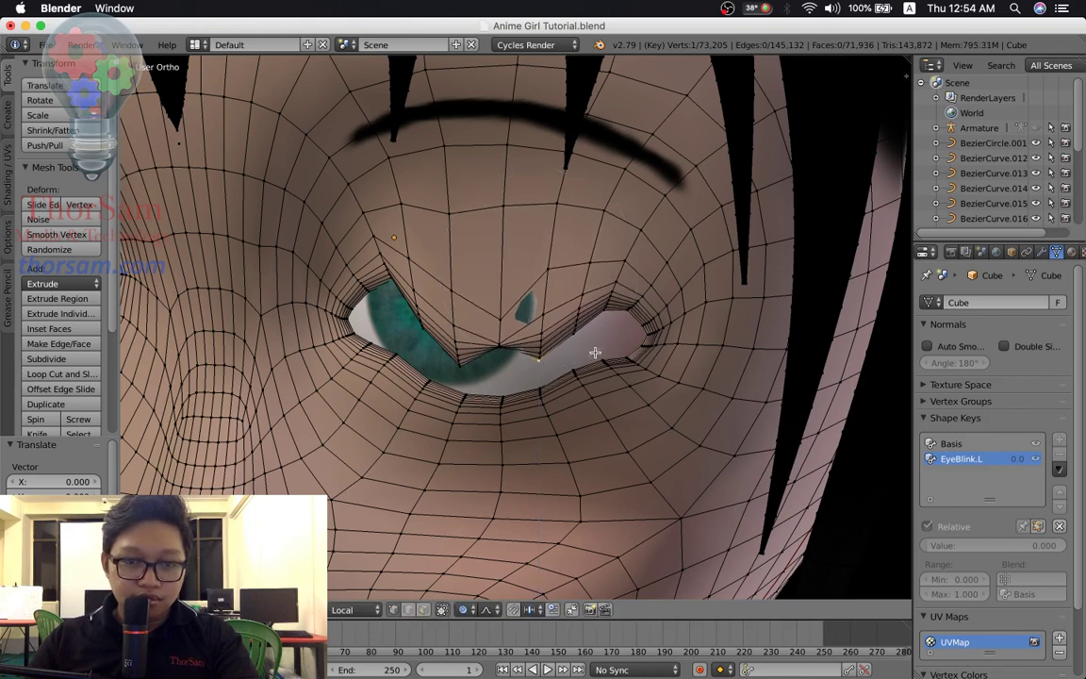
Select another upper-eyelid vertex in the wireframe view.
{"action": "scroll", "coordinate": [493, 359], "scroll_direction": "up", "scroll_amount": 1}
{"action": "scroll", "coordinate": [513, 331], "scroll_direction": "down", "scroll_amount": 1, "text": "shift"}
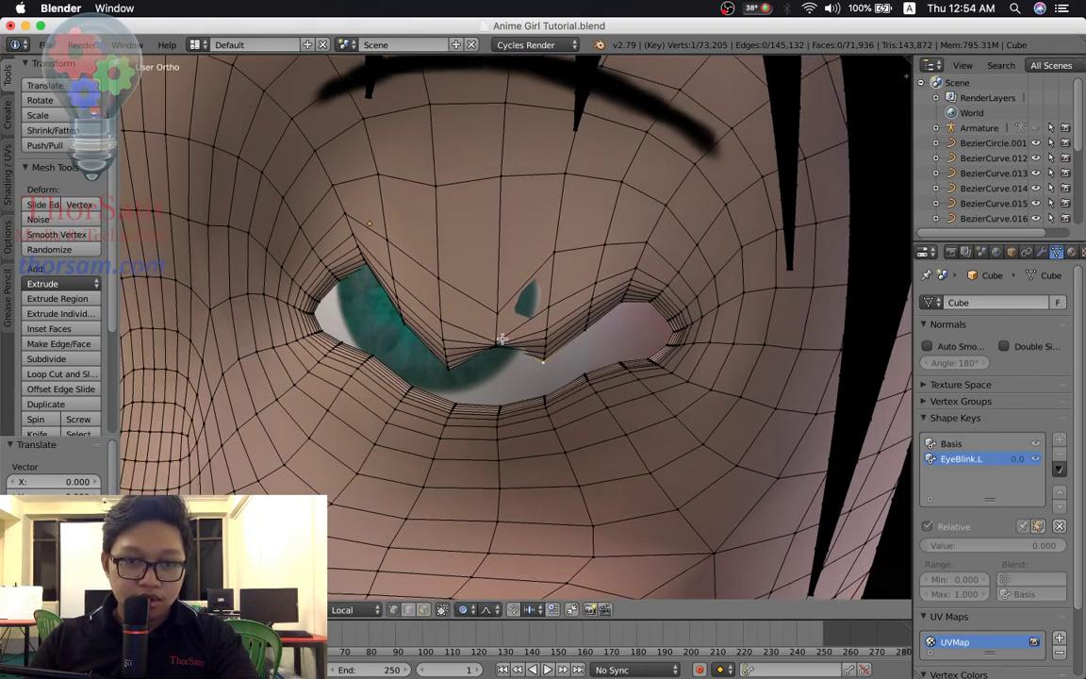
{"action": "scroll", "coordinate": [502, 326], "scroll_direction": "down", "scroll_amount": 3, "text": "shift"}
{"action": "scroll", "coordinate": [509, 192], "scroll_direction": "up", "scroll_amount": 2}
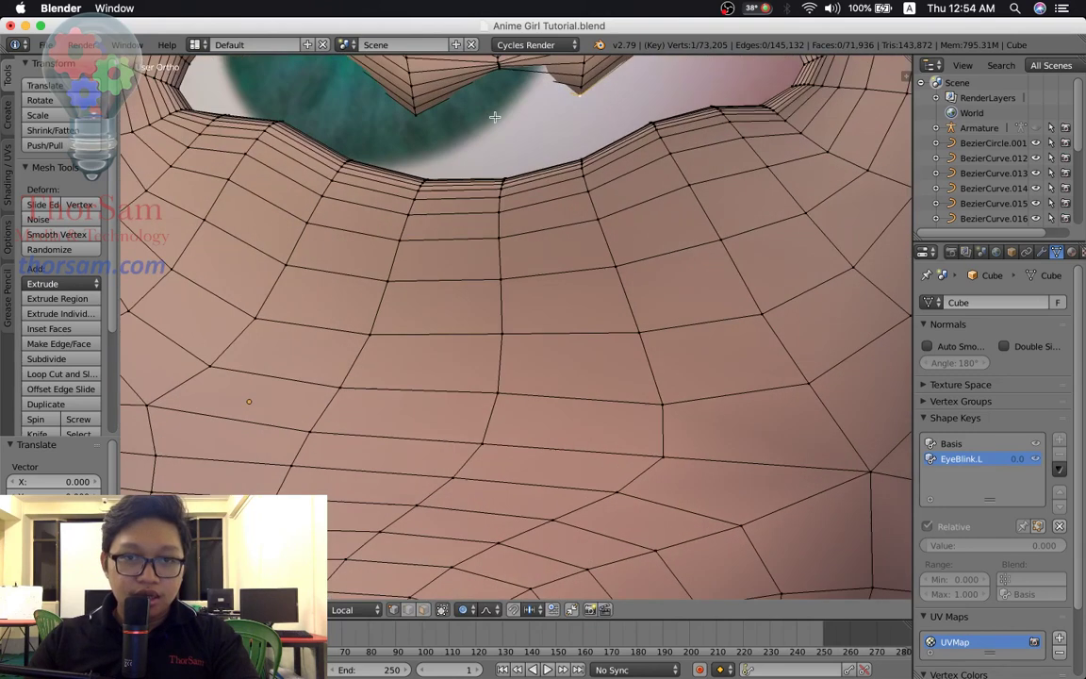
{"action": "scroll", "coordinate": [512, 179], "scroll_direction": "up", "scroll_amount": 2, "text": "shift"}
{"action": "scroll", "coordinate": [512, 178], "scroll_direction": "up", "scroll_amount": 2, "text": "shift"}
{"action": "key", "text": "z"}
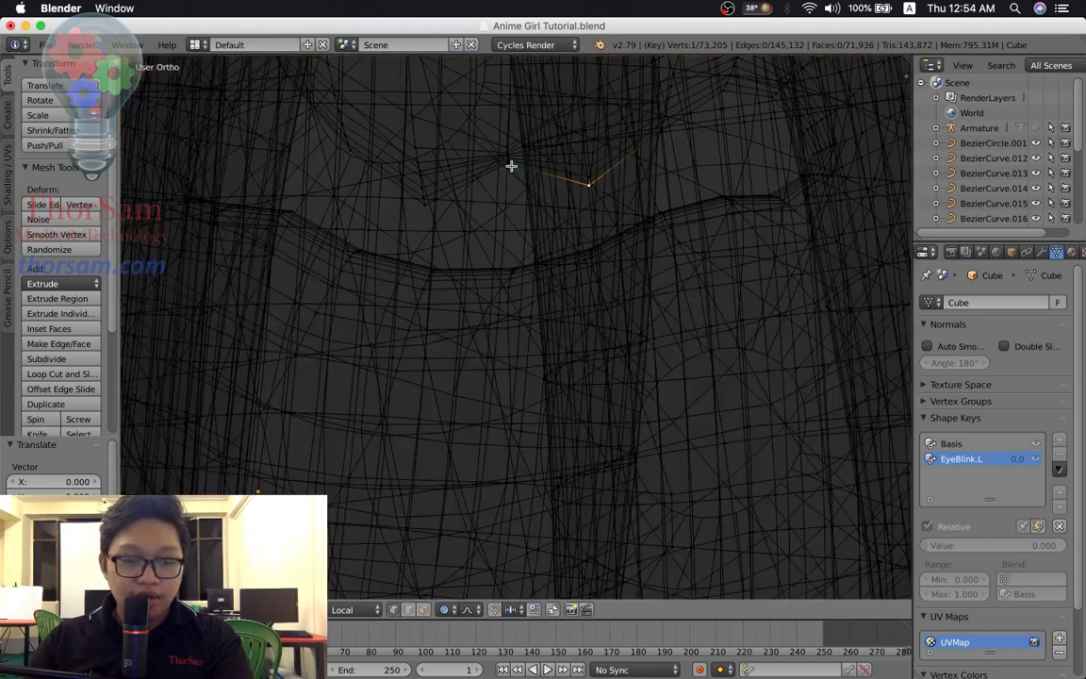
{"action": "scroll", "coordinate": [509, 168], "scroll_direction": "down", "scroll_amount": 3, "text": "shift"}
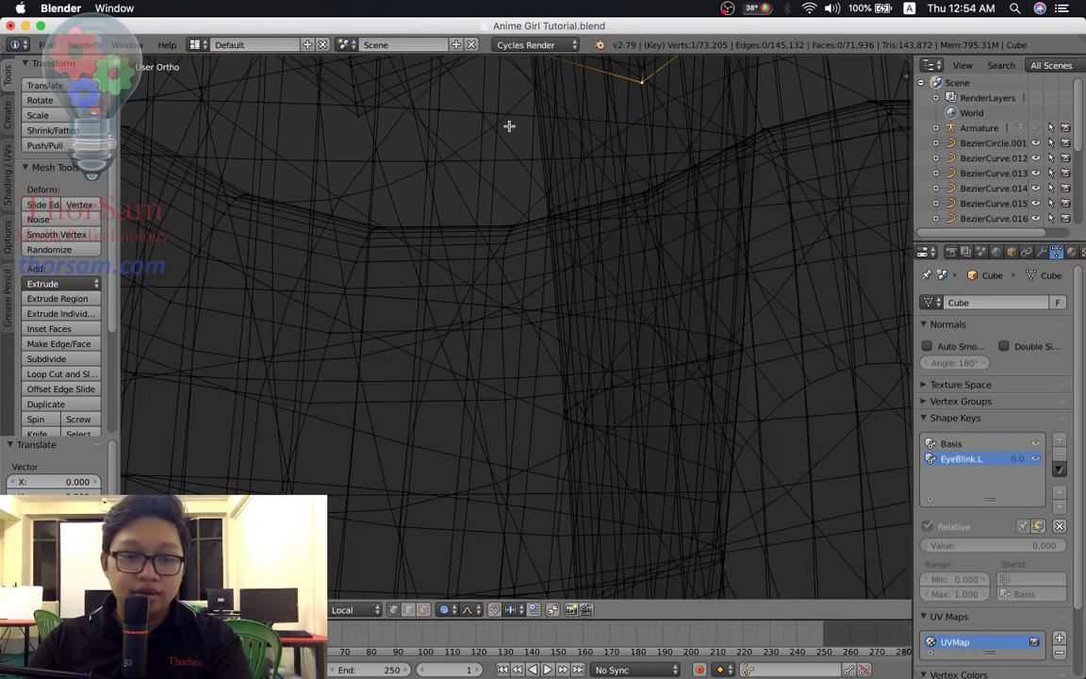
{"action": "scroll", "coordinate": [509, 184], "scroll_direction": "up", "scroll_amount": 3, "text": "shift"}
{"action": "scroll", "coordinate": [509, 237], "scroll_direction": "up", "scroll_amount": 1, "text": "shift"}
{"action": "right_click", "coordinate": [502, 154]}
{"action": "key", "text": "z"}
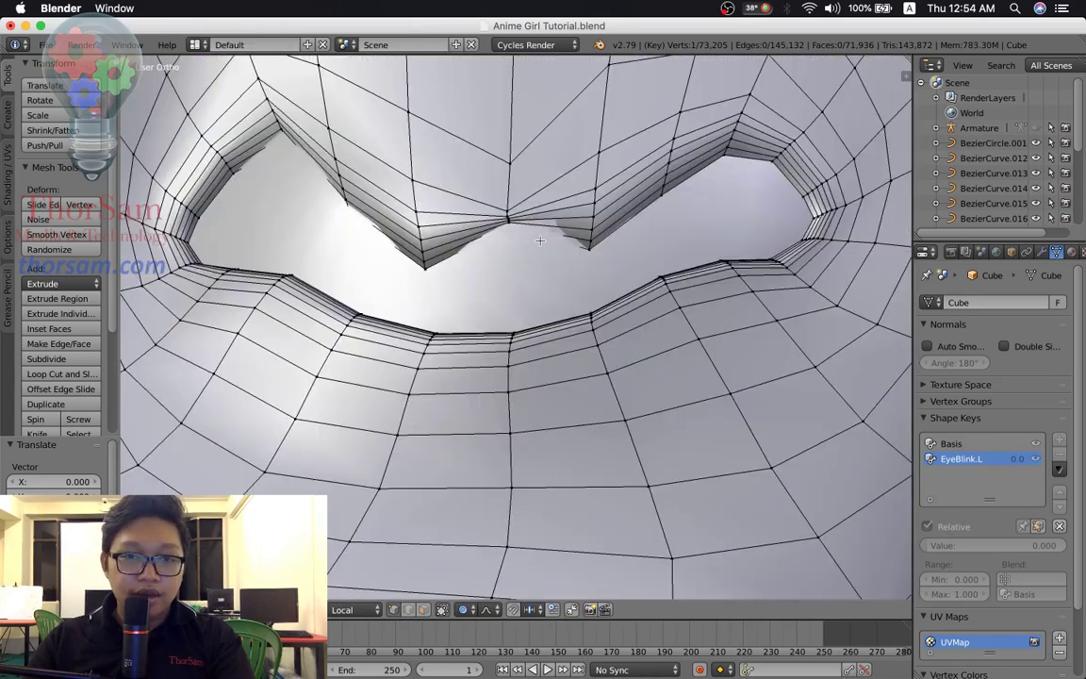
{"action": "scroll", "coordinate": [539, 240], "scroll_direction": "down", "scroll_amount": 2}
{"action": "key", "text": "alt+z"}
{"action": "scroll", "coordinate": [539, 241], "scroll_direction": "down", "scroll_amount": 4}
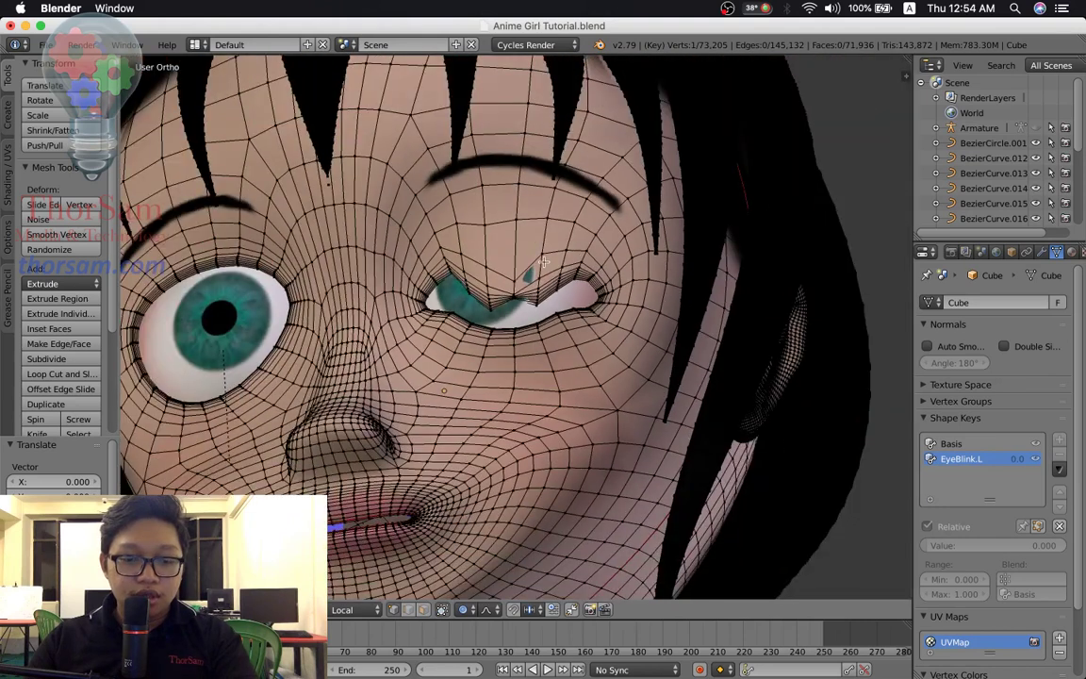
Pull that vertex down vertically, then select the vertex near the outer eyelid corner.
{"action": "key", "text": "g"}
{"action": "key", "text": "z"}
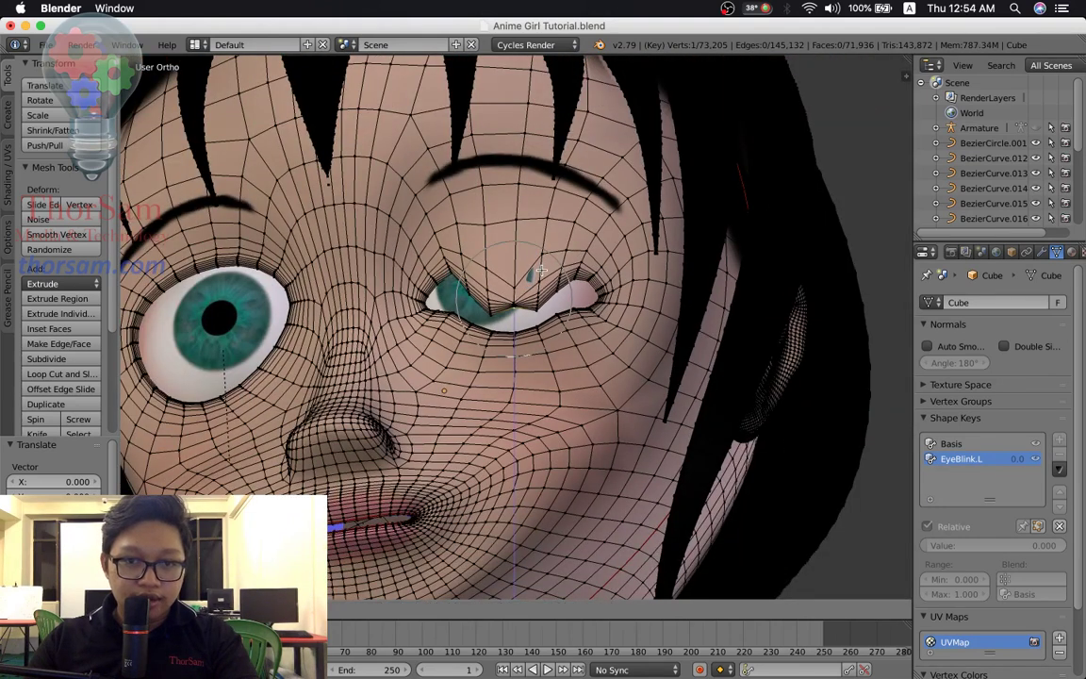
{"action": "scroll", "coordinate": [540, 271], "scroll_direction": "up", "scroll_amount": 3}
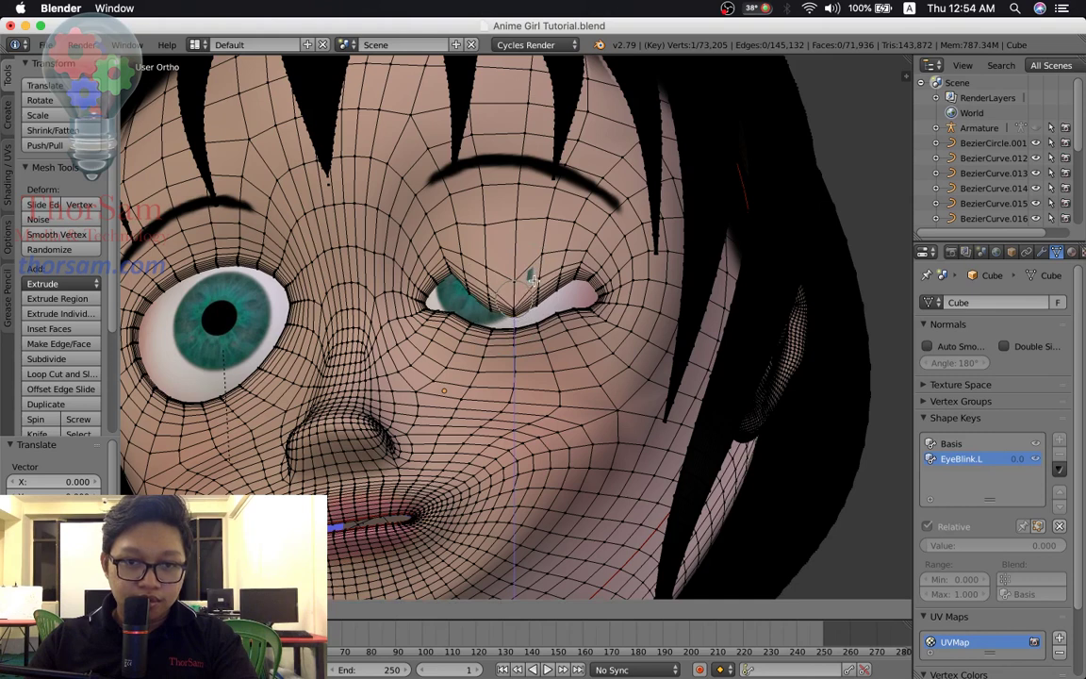
{"action": "left_click", "coordinate": [533, 276]}
{"action": "scroll", "coordinate": [533, 263], "scroll_direction": "up", "scroll_amount": 2}
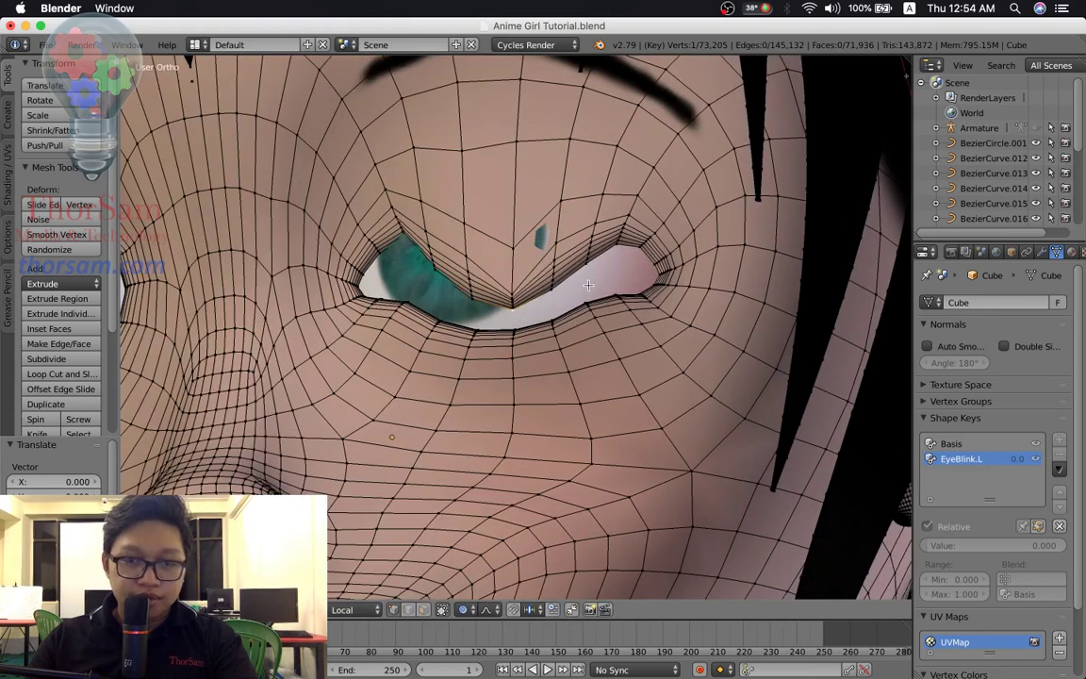
{"action": "scroll", "coordinate": [663, 229], "scroll_direction": "up", "scroll_amount": 2}
{"action": "right_click", "coordinate": [663, 208]}
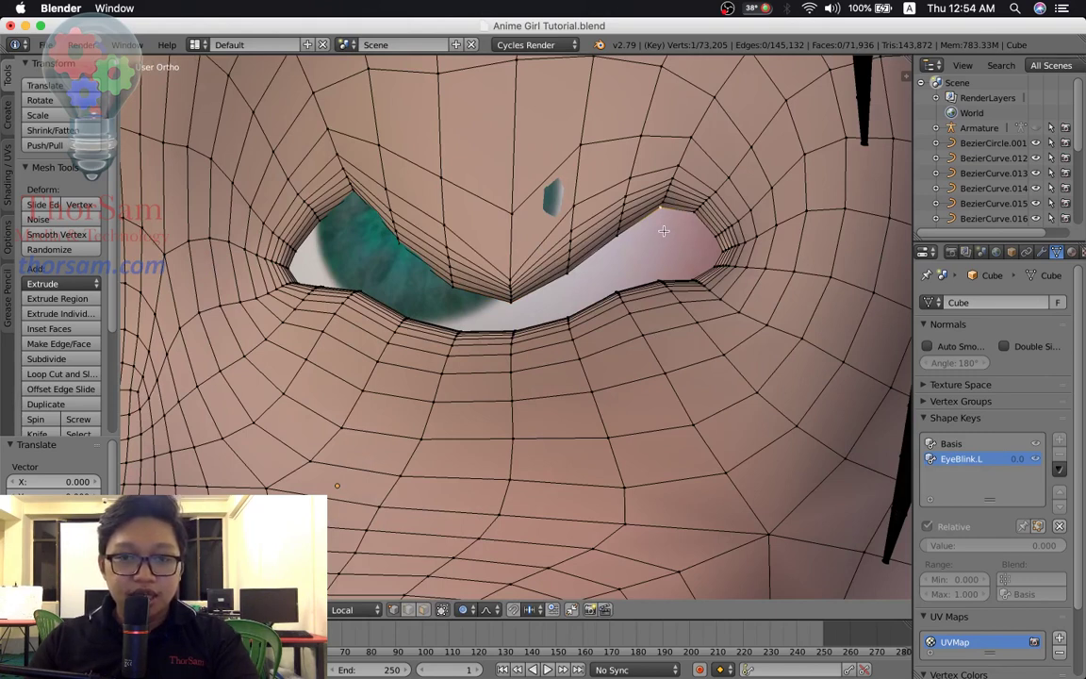
Reposition the outer eyelid corner vertex with proportional editing.
{"action": "key", "text": "g"}
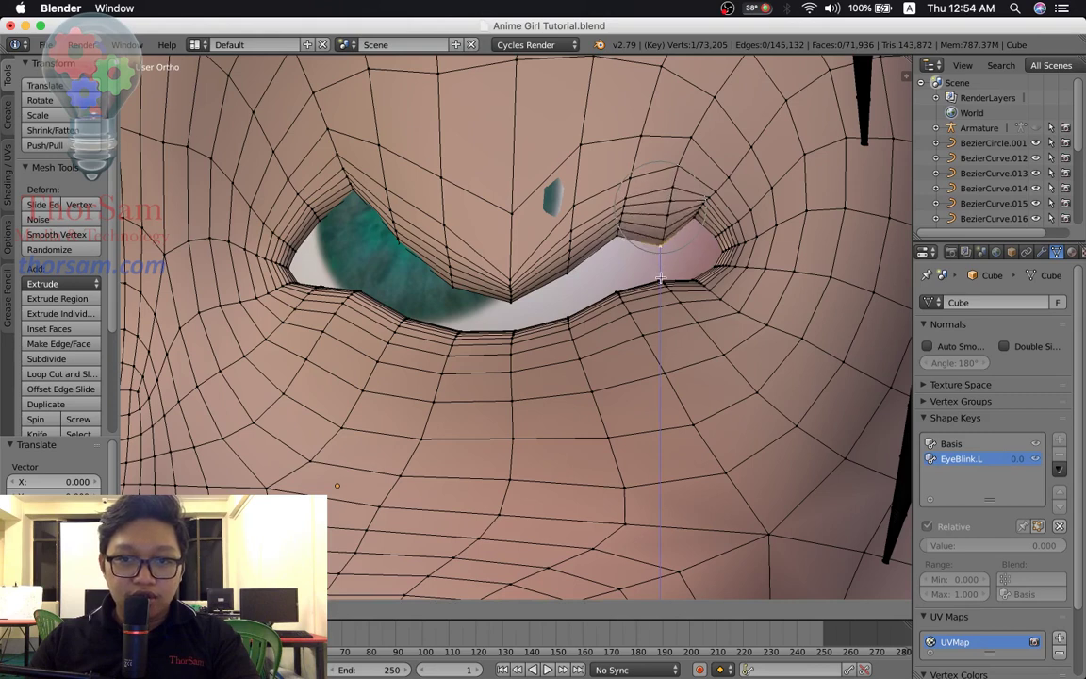
{"action": "scroll", "coordinate": [661, 292], "scroll_direction": "down", "scroll_amount": 1}
{"action": "scroll", "coordinate": [661, 291], "scroll_direction": "down", "scroll_amount": 1}
{"action": "scroll", "coordinate": [660, 292], "scroll_direction": "down", "scroll_amount": 1}
{"action": "scroll", "coordinate": [660, 293], "scroll_direction": "down", "scroll_amount": 2}
{"action": "scroll", "coordinate": [661, 293], "scroll_direction": "up", "scroll_amount": 1}
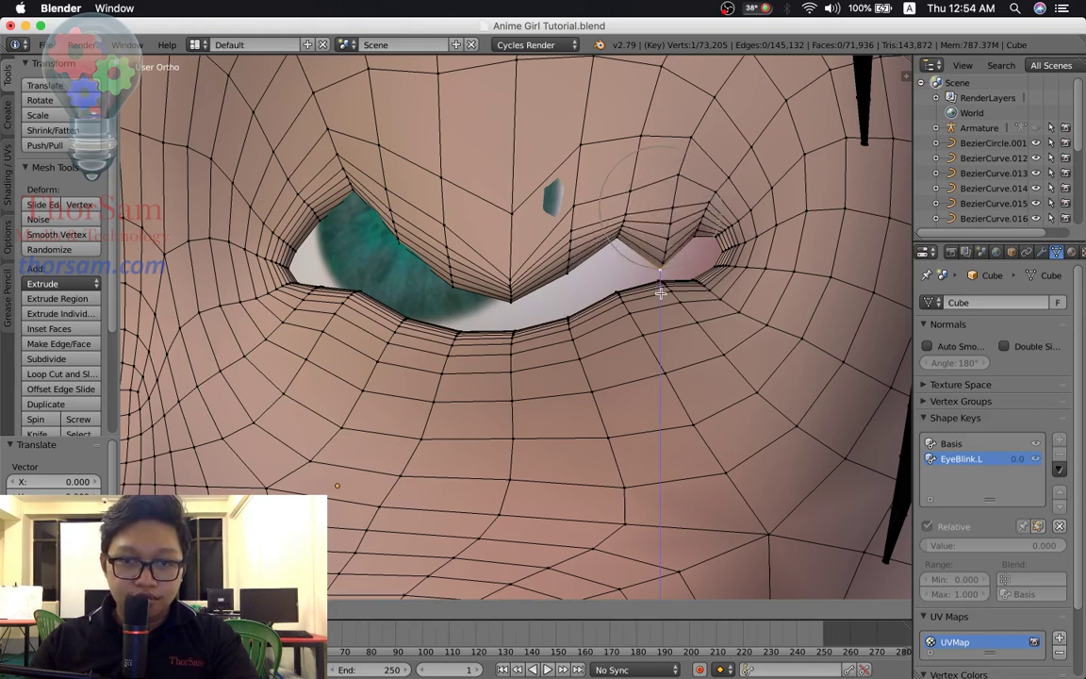
{"action": "scroll", "coordinate": [661, 293], "scroll_direction": "up", "scroll_amount": 1}
{"action": "scroll", "coordinate": [661, 292], "scroll_direction": "down", "scroll_amount": 1}
{"action": "scroll", "coordinate": [660, 292], "scroll_direction": "down", "scroll_amount": 1}
{"action": "left_click", "coordinate": [661, 293]}
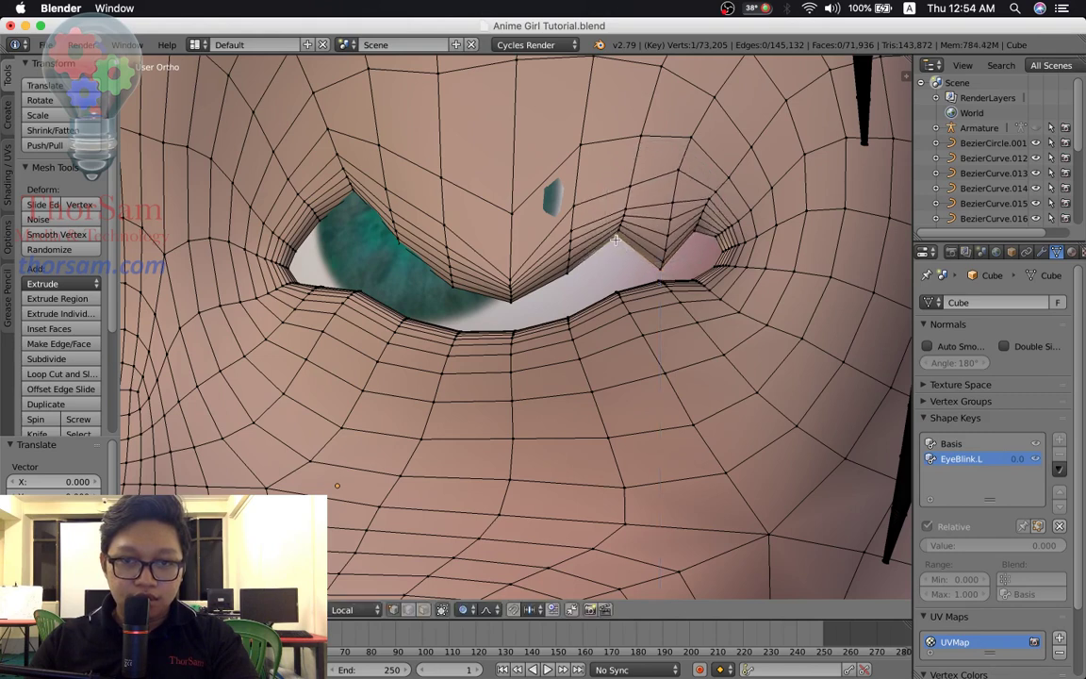
Lower the upper-eyelid vertices and the outer corner along the vertical axis.
{"action": "key", "text": "g"}
{"action": "key", "text": "z"}
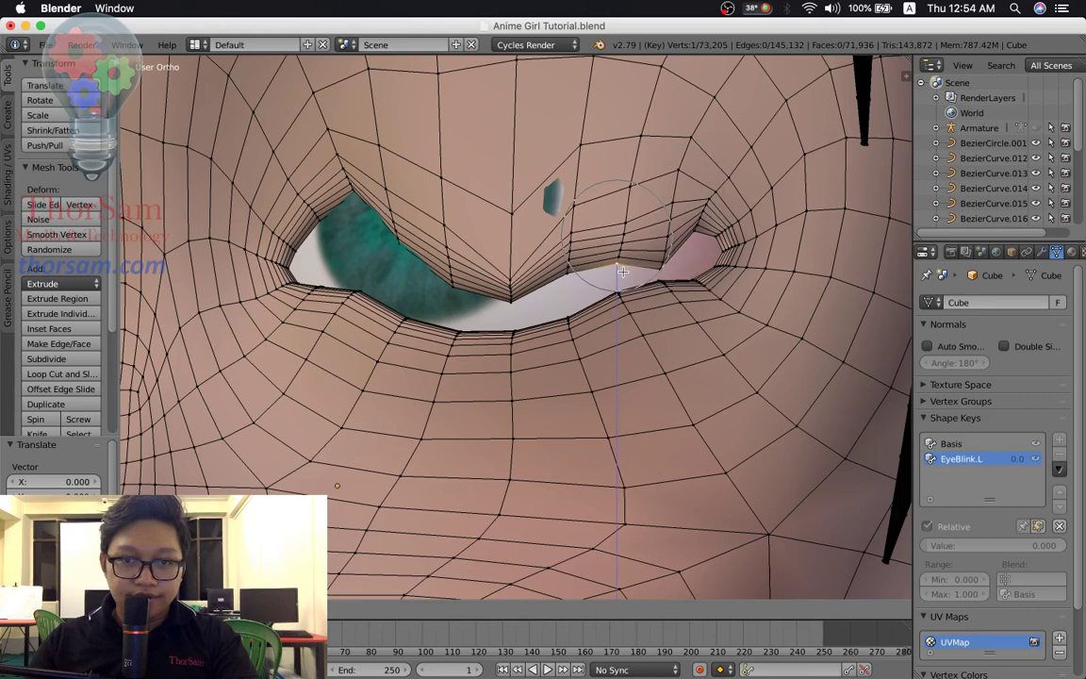
{"action": "left_click", "coordinate": [603, 279]}
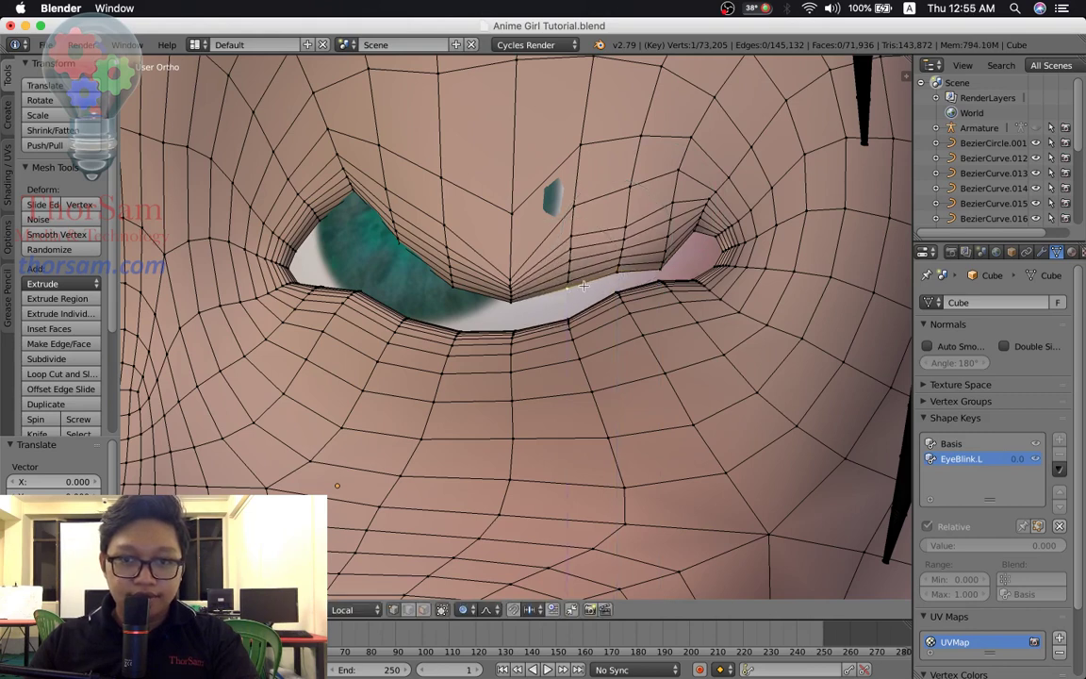
{"action": "key", "text": "g"}
{"action": "key", "text": "z"}
{"action": "left_click", "coordinate": [695, 269]}
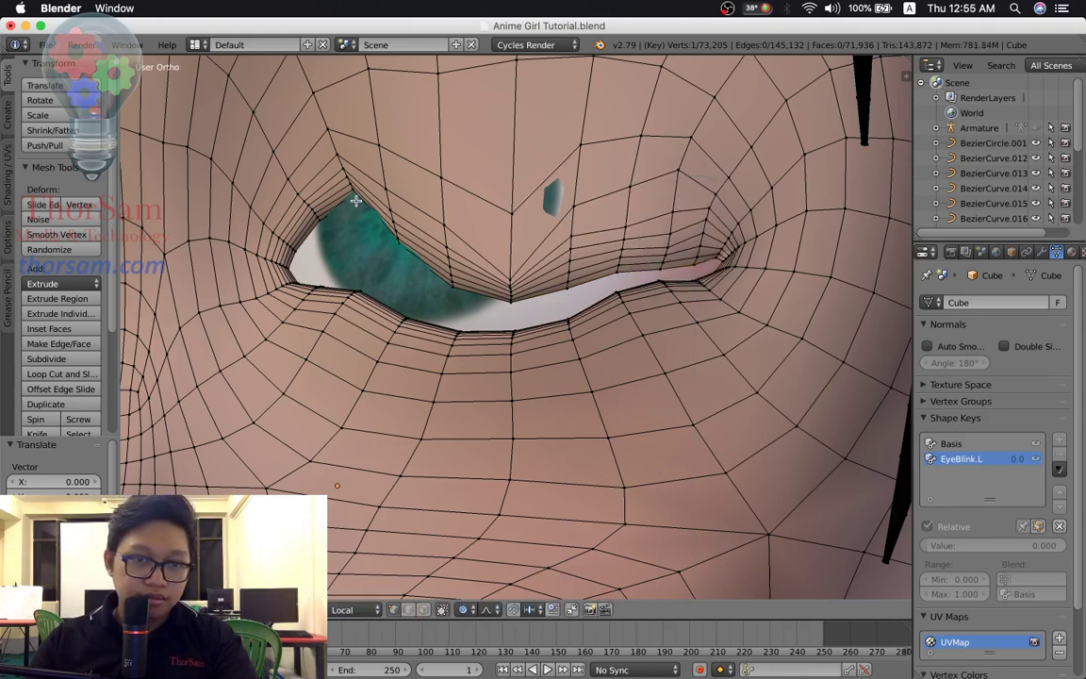
Pull the inner end of the upper lid down, checking the mesh in wireframe.
{"action": "key", "text": "z"}
{"action": "key", "text": "z"}
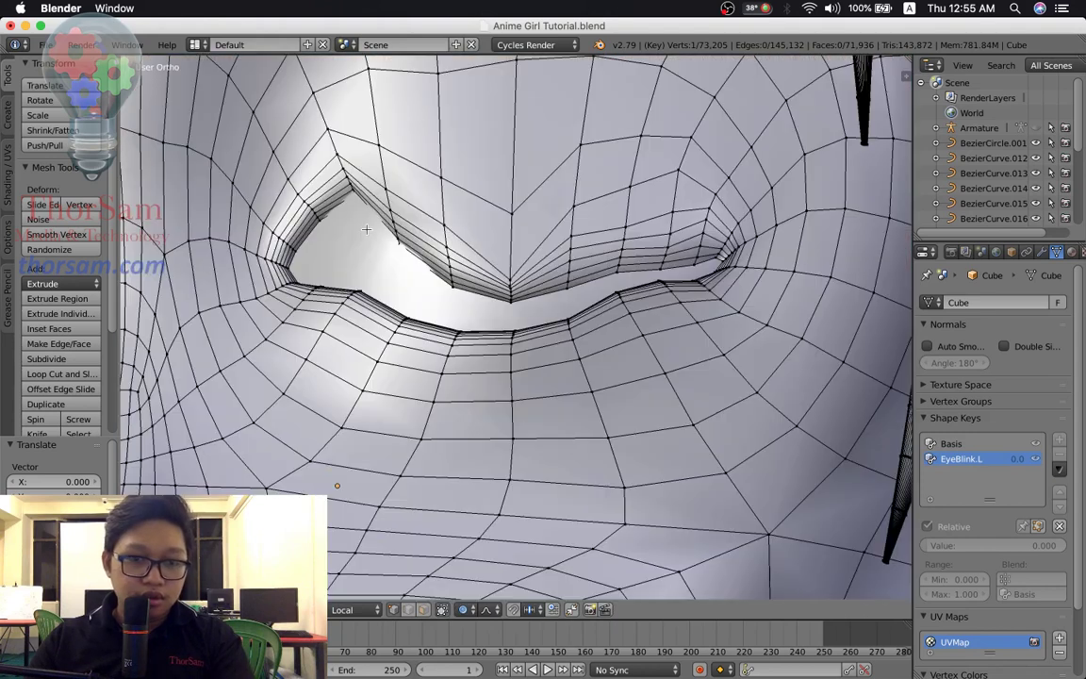
{"action": "key", "text": "alt+z"}
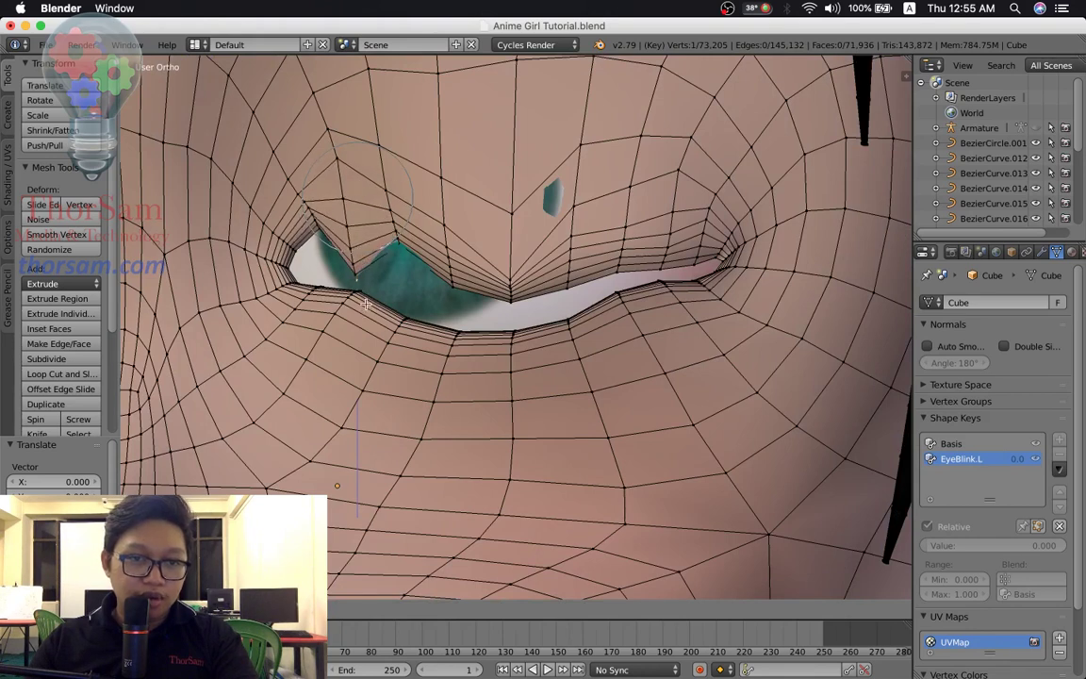
{"action": "left_click", "coordinate": [318, 236]}
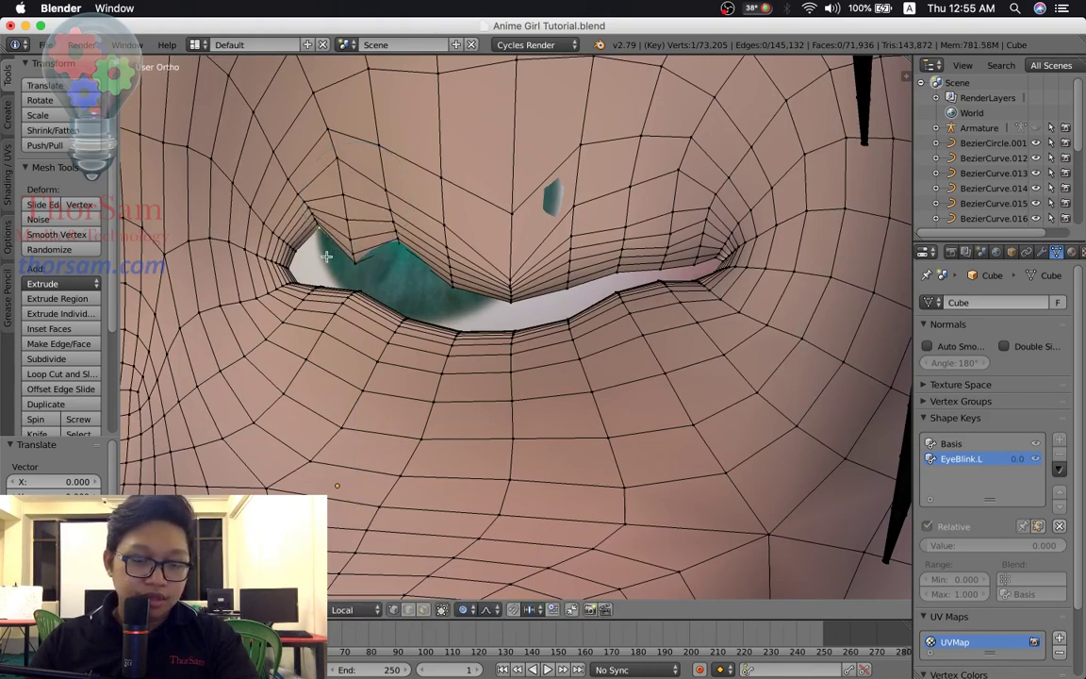
{"action": "key", "text": "g"}
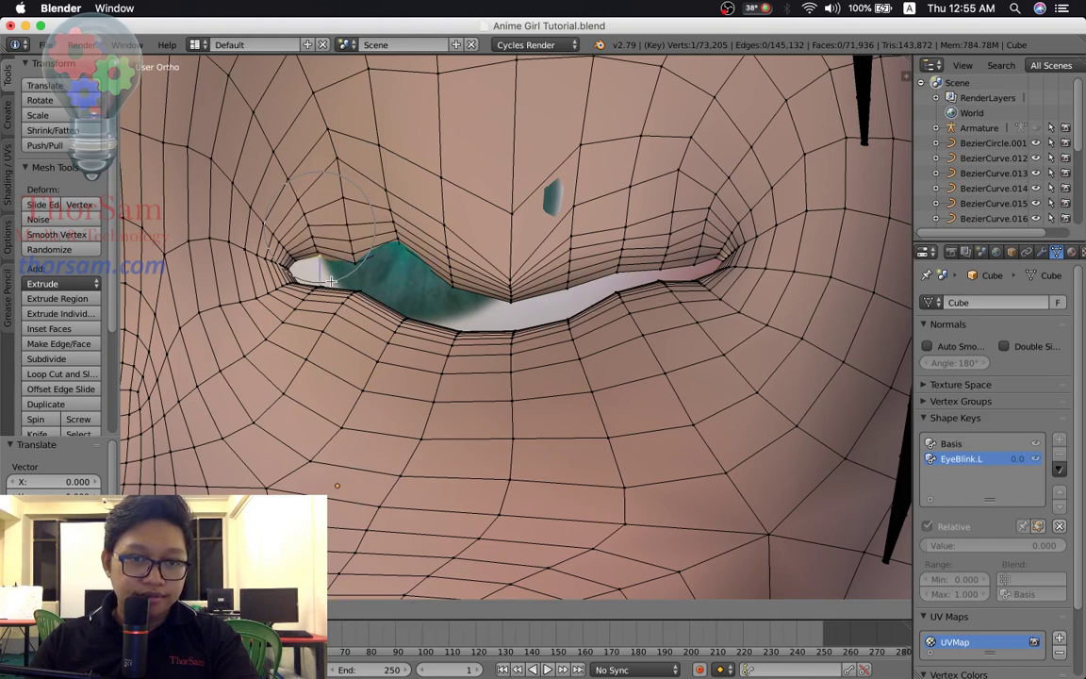
{"action": "left_click", "coordinate": [331, 279]}
{"action": "key", "text": "z"}
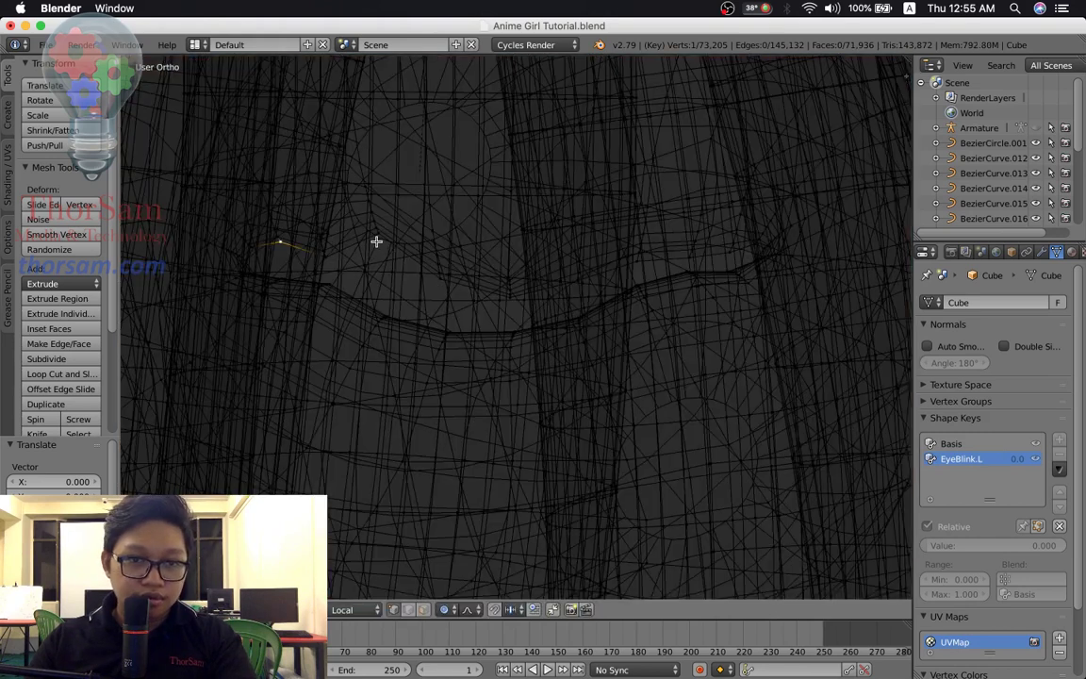
{"action": "key", "text": "z"}
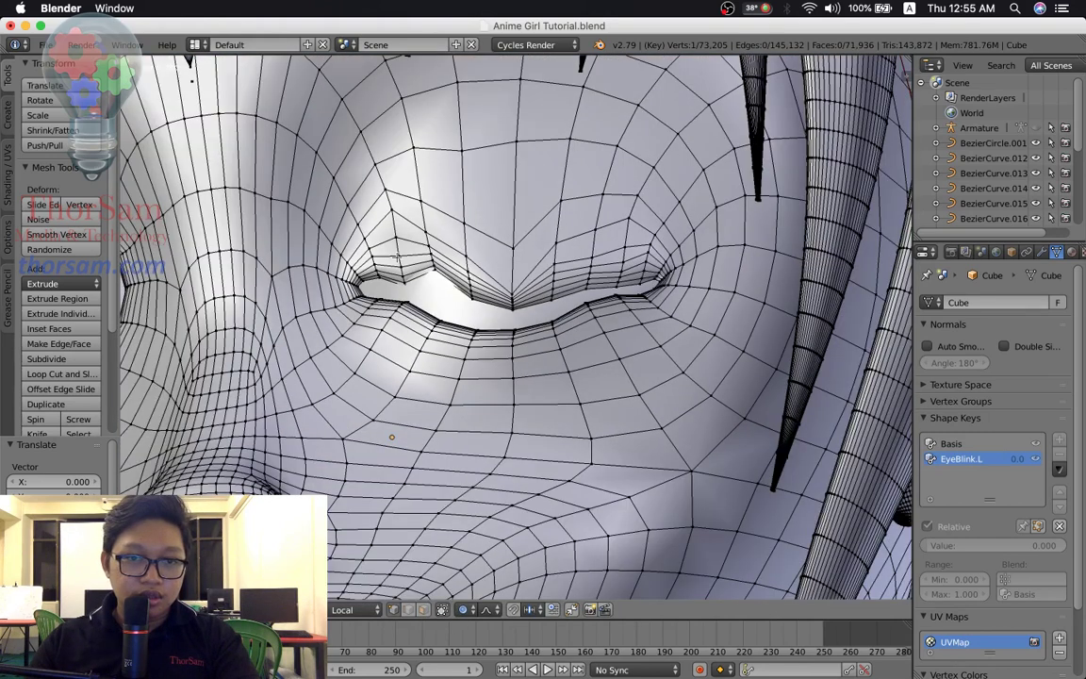
Pull the upper eyelid further down over the eye with textures visible.
{"action": "key", "text": "alt+z"}
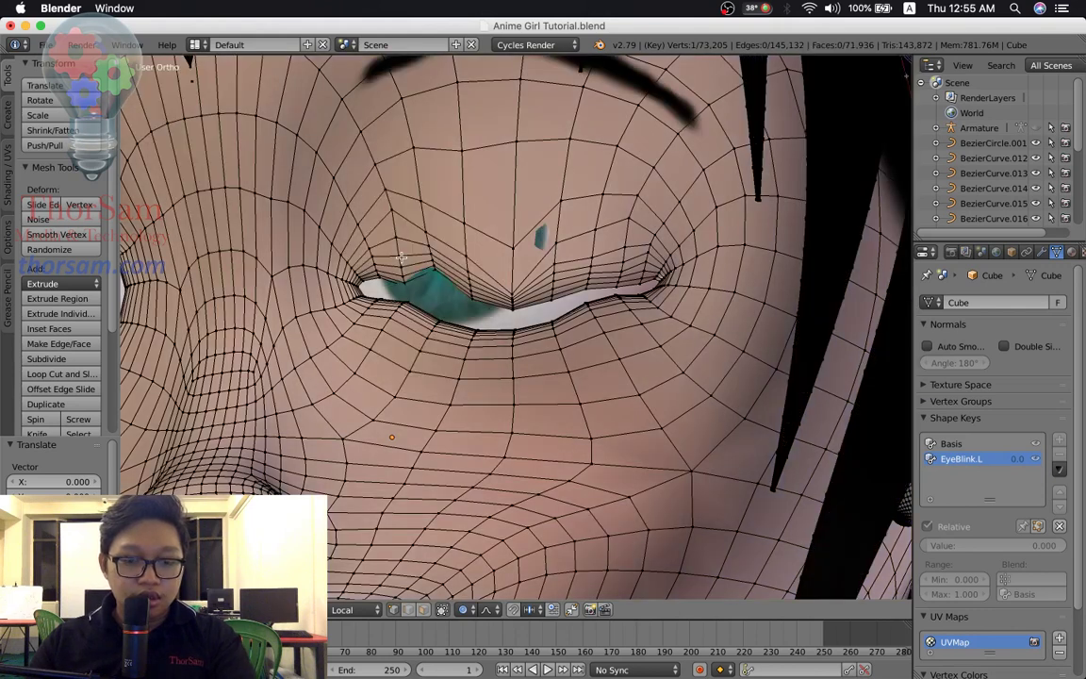
{"action": "key", "text": "g"}
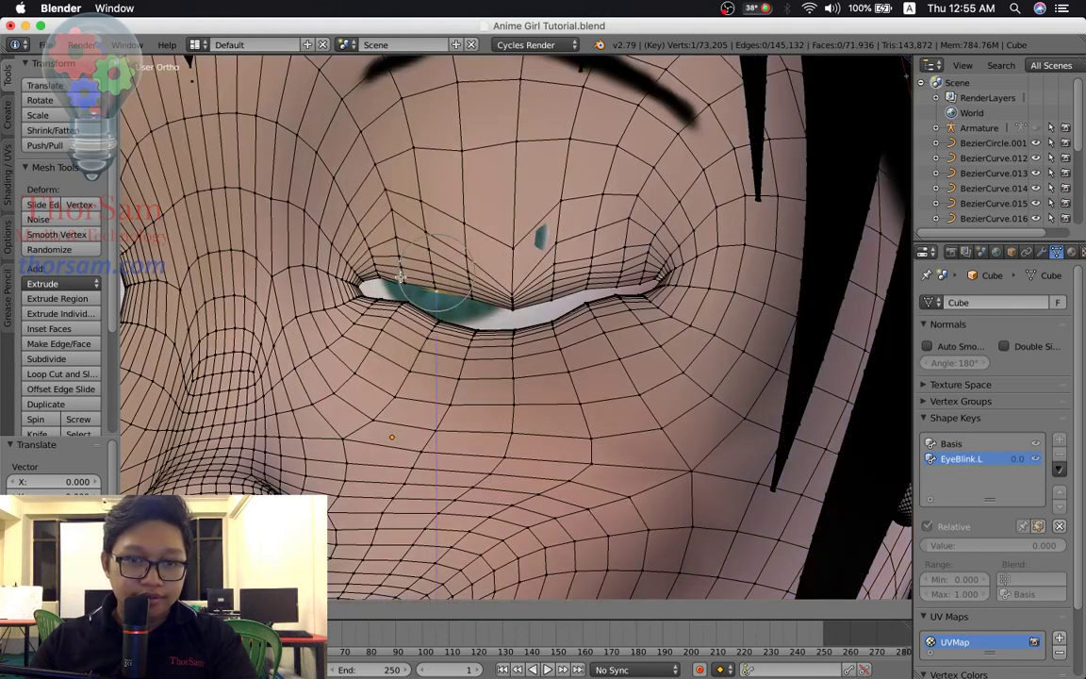
{"action": "left_click", "coordinate": [401, 276]}
Raise the eyelid vertex above the eye centre along Z in two moves.
{"action": "right_click", "coordinate": [511, 291]}
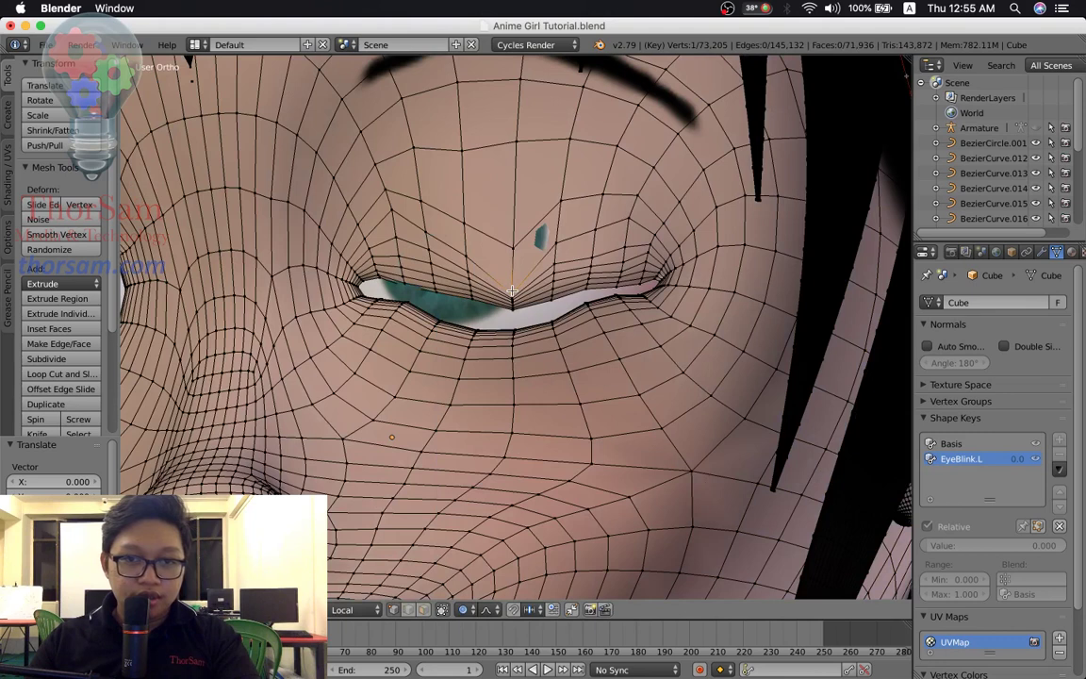
{"action": "key", "text": "g"}
{"action": "key", "text": "z"}
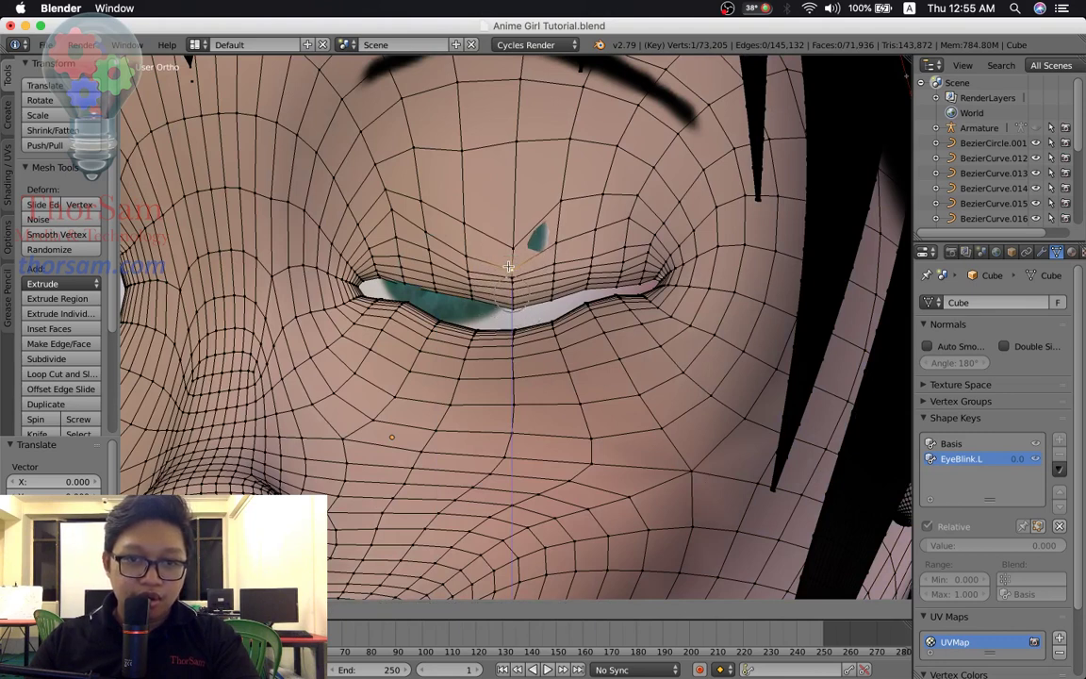
{"action": "left_click", "coordinate": [511, 249]}
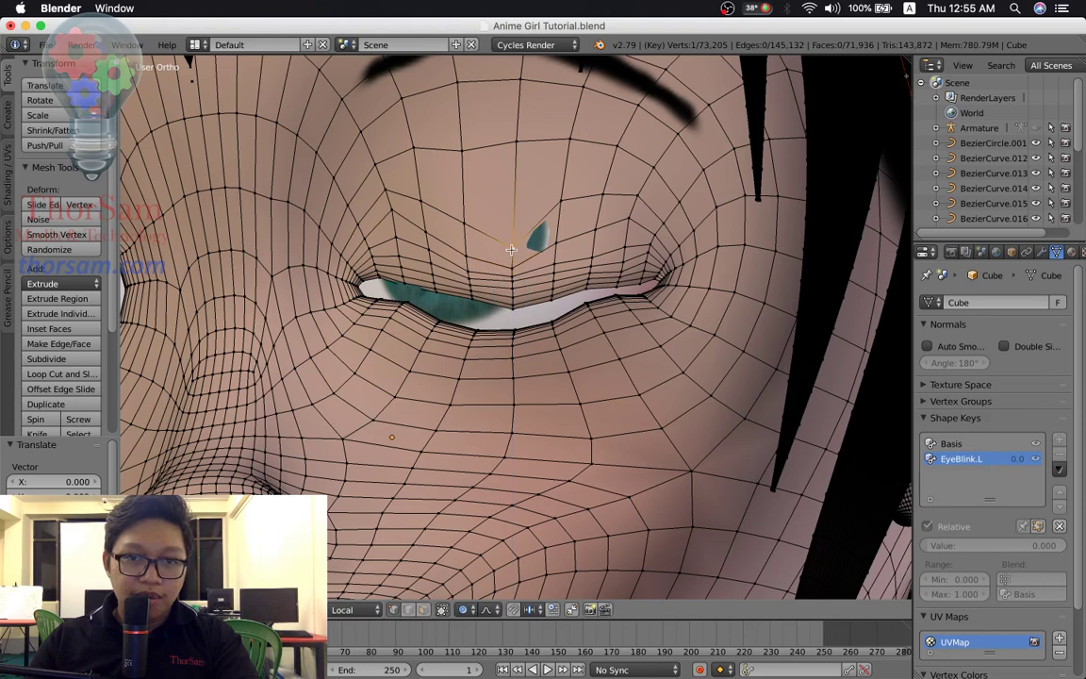
{"action": "key", "text": "g"}
{"action": "key", "text": "z"}
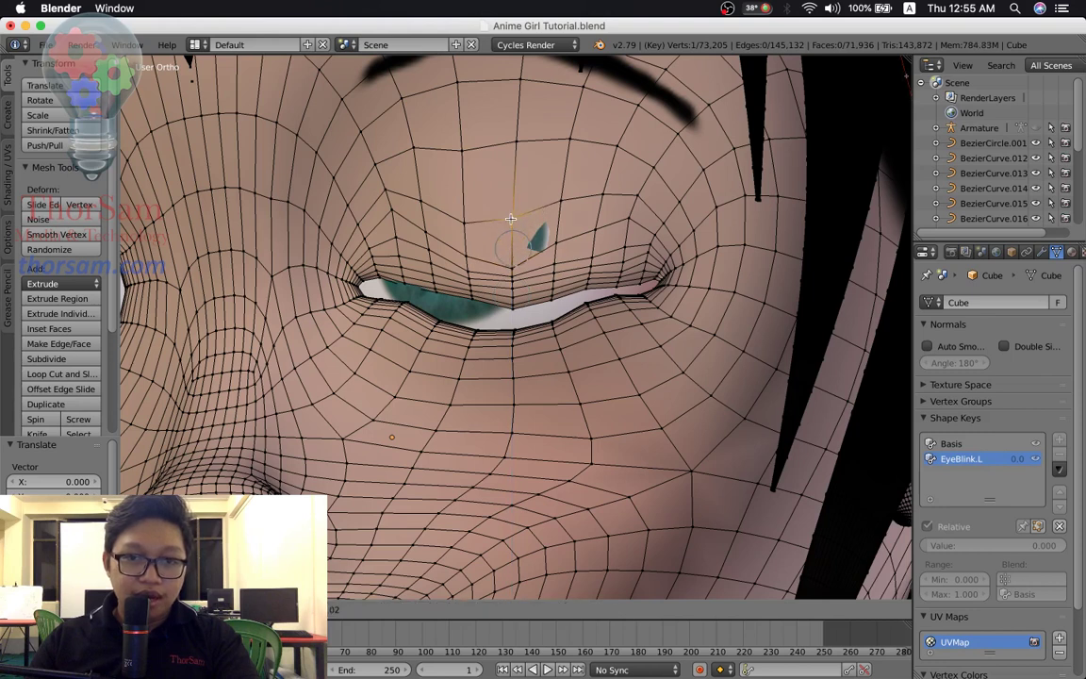
{"action": "left_click", "coordinate": [467, 220]}
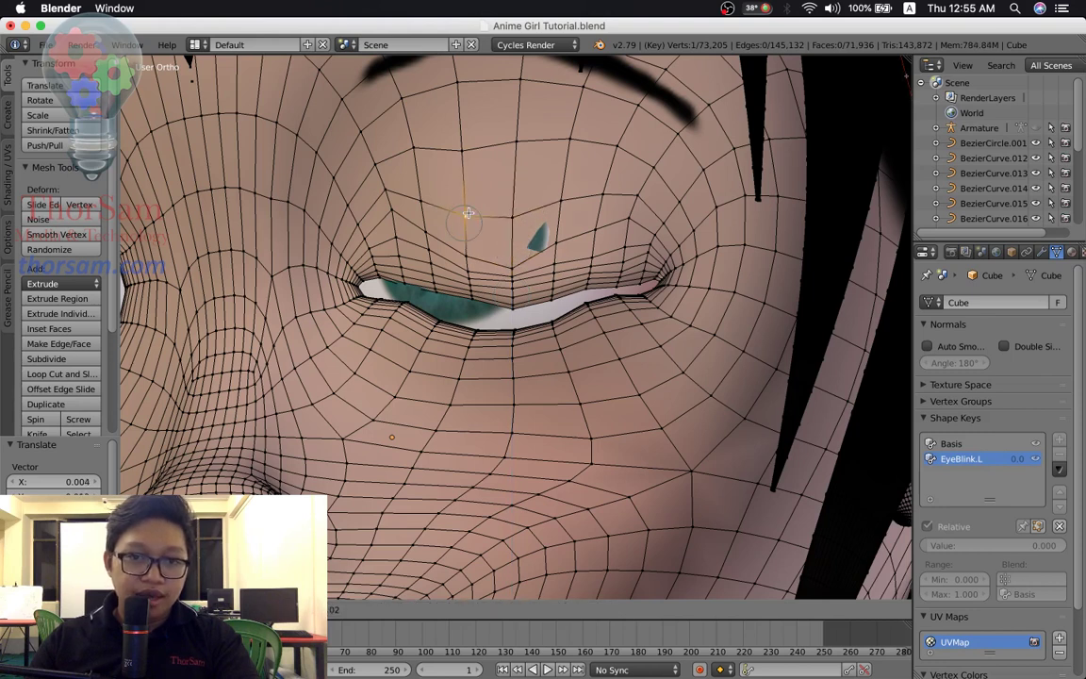
{"action": "scroll", "coordinate": [482, 312], "scroll_direction": "up", "scroll_amount": 3}
Select a lower-lid vertex, lift it vertically, then adjust its depth along Y.
{"action": "key", "text": "a"}
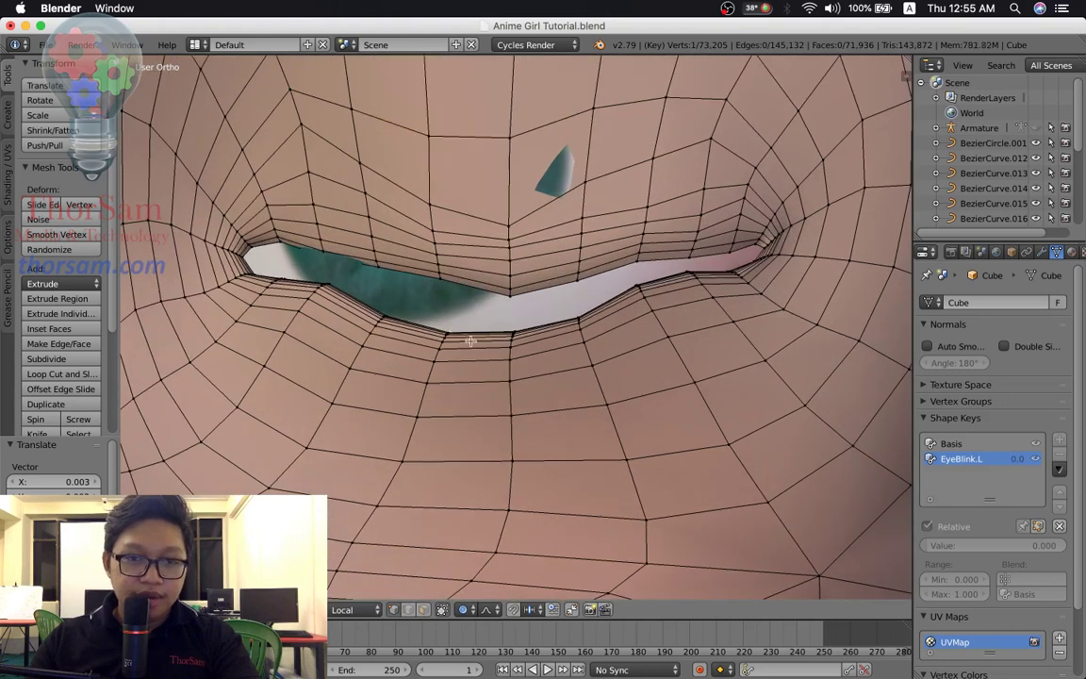
{"action": "right_click", "coordinate": [473, 339]}
{"action": "key", "text": "g"}
{"action": "key", "text": "z"}
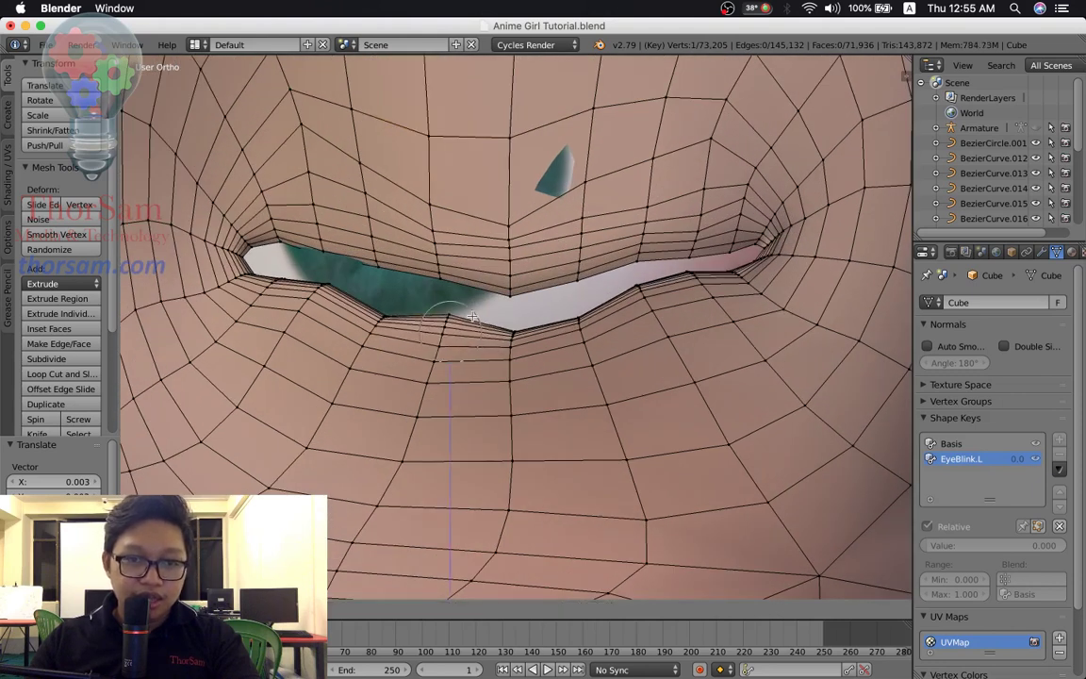
{"action": "left_click", "coordinate": [473, 311]}
{"action": "key", "text": "g"}
{"action": "key", "text": "y"}
{"action": "left_click", "coordinate": [462, 312]}
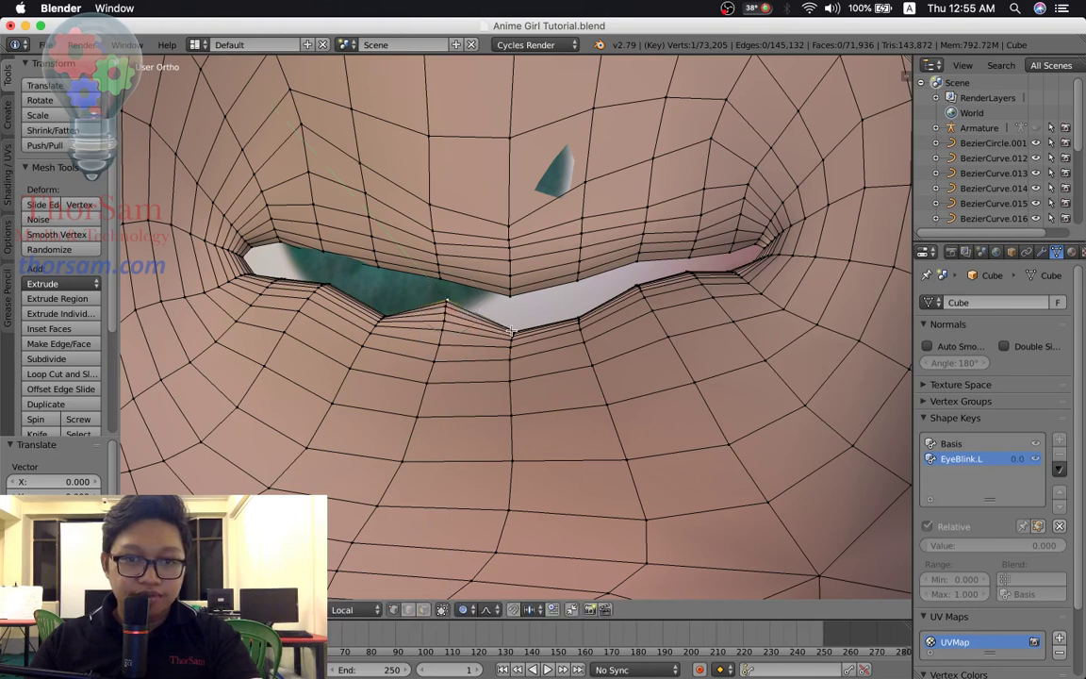
Raise the lid vertex and lower the upper lid centre in small moves.
{"action": "key", "text": "g"}
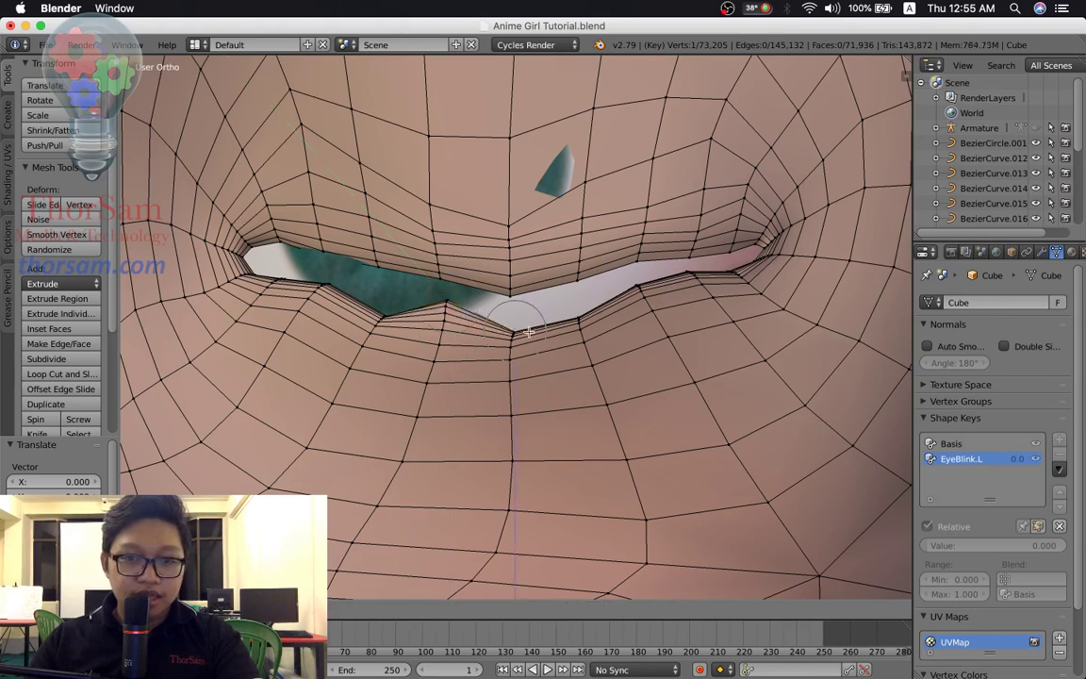
{"action": "left_click", "coordinate": [529, 304]}
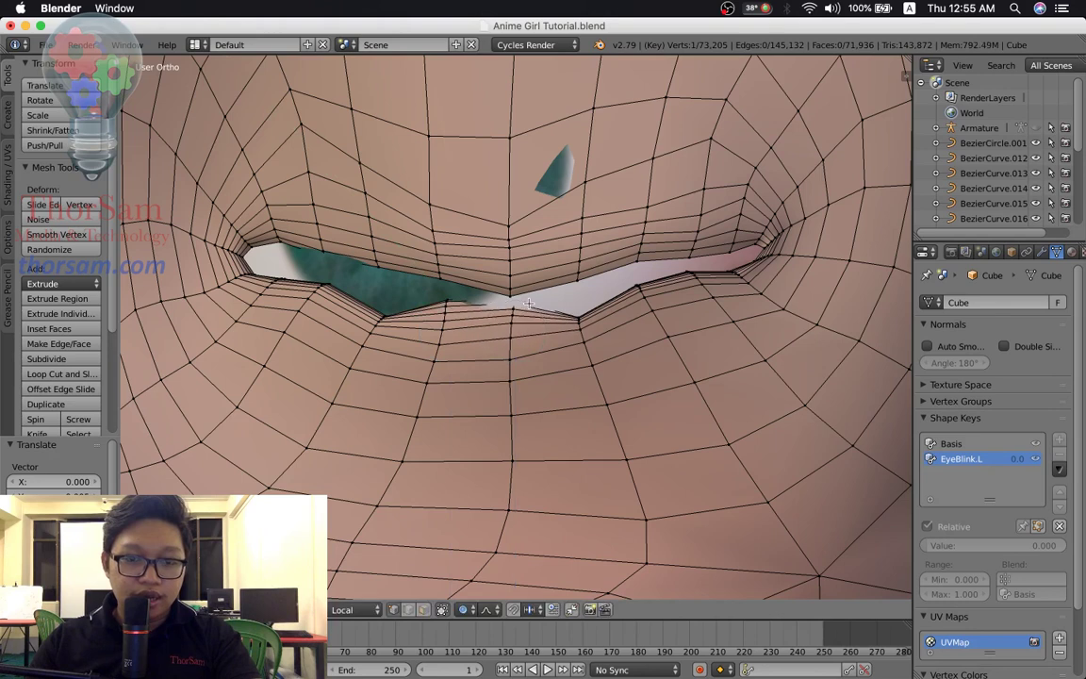
{"action": "key", "text": "g"}
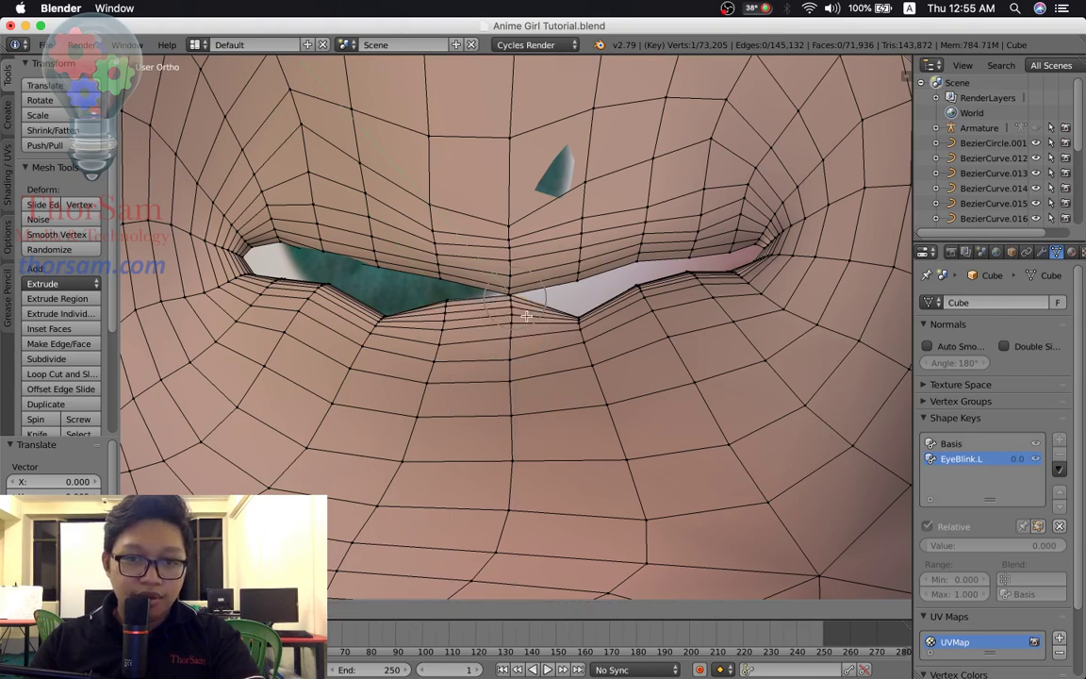
{"action": "left_click", "coordinate": [528, 316]}
{"action": "key", "text": "g"}
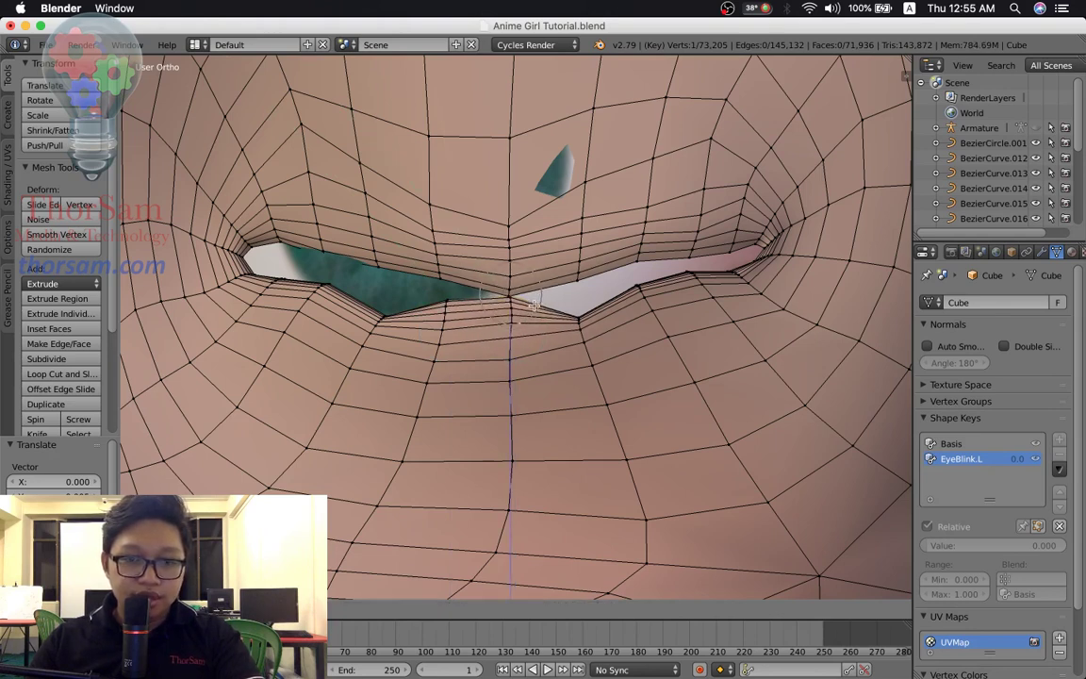
{"action": "left_click", "coordinate": [532, 318]}
{"action": "scroll", "coordinate": [525, 320], "scroll_direction": "up", "scroll_amount": 2}
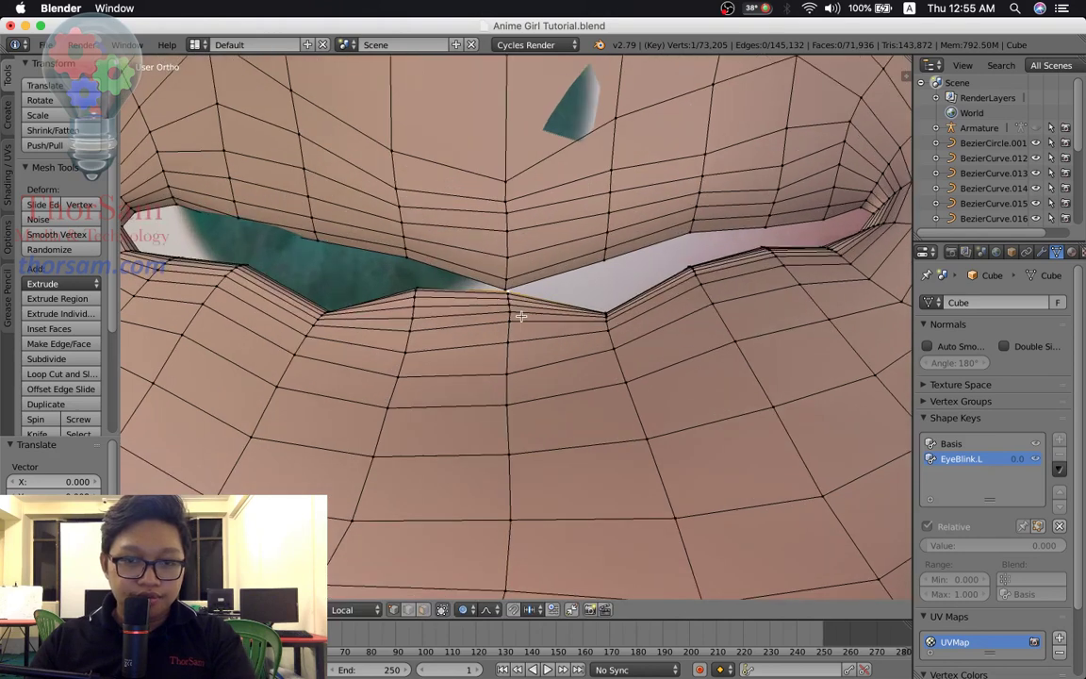
{"action": "key", "text": "g"}
{"action": "left_click", "coordinate": [524, 308]}
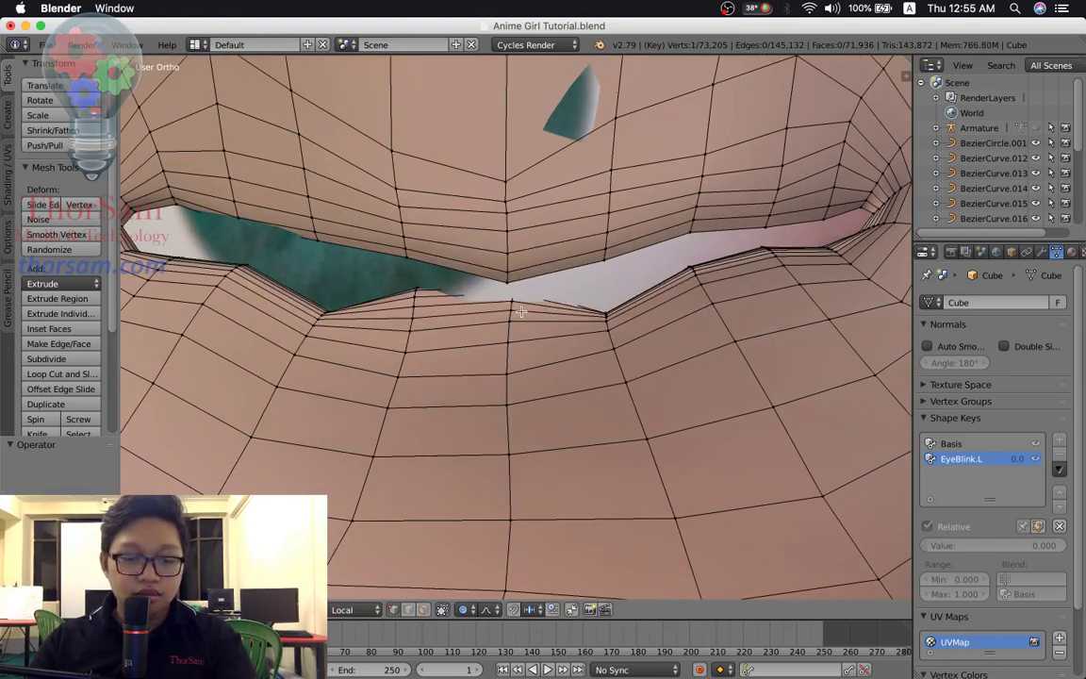
Reposition the upper lid centre vertices along the vertical axis.
{"action": "key", "text": "g"}
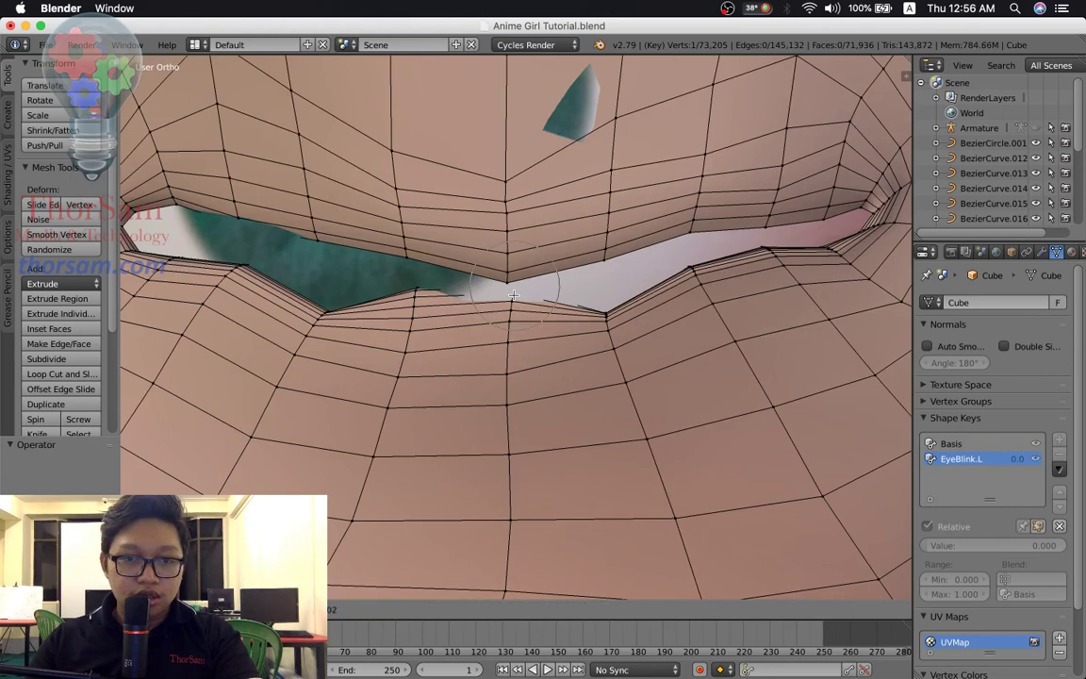
{"action": "left_click", "coordinate": [509, 300]}
{"action": "key", "text": "g"}
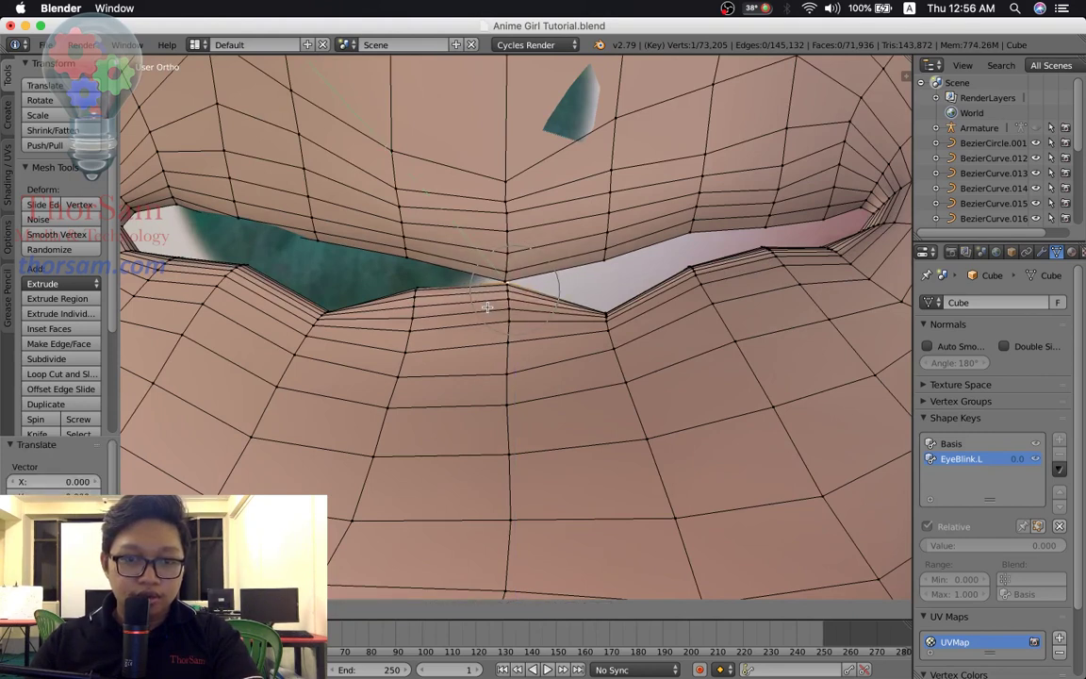
{"action": "key", "text": "z"}
{"action": "scroll", "coordinate": [490, 320], "scroll_direction": "up", "scroll_amount": 3}
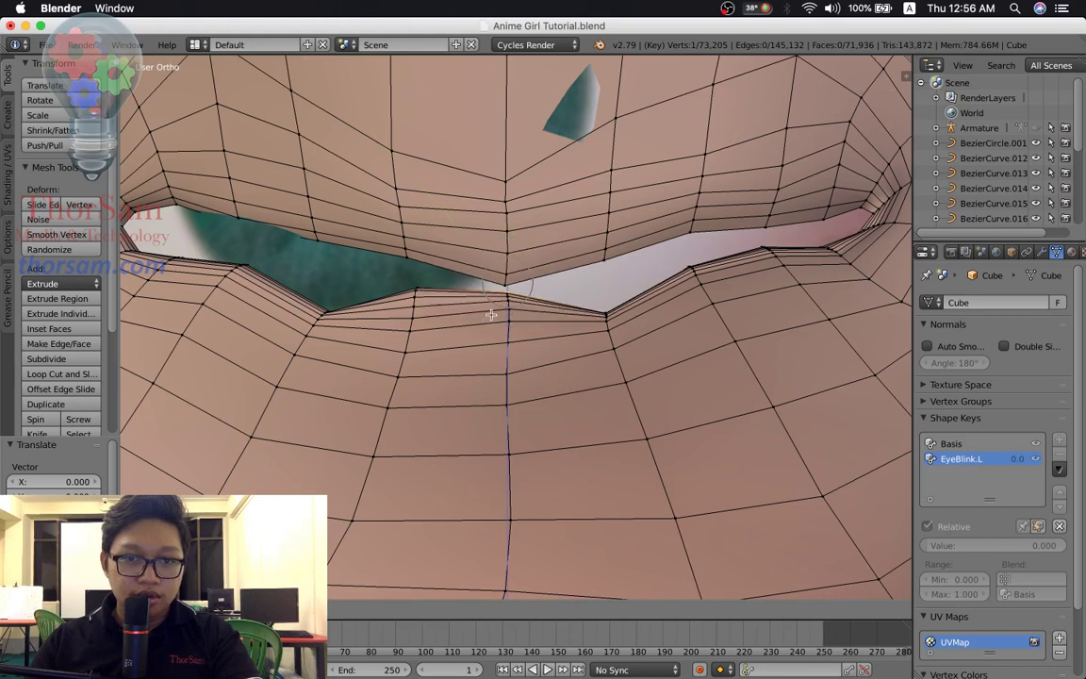
{"action": "left_click", "coordinate": [490, 314]}
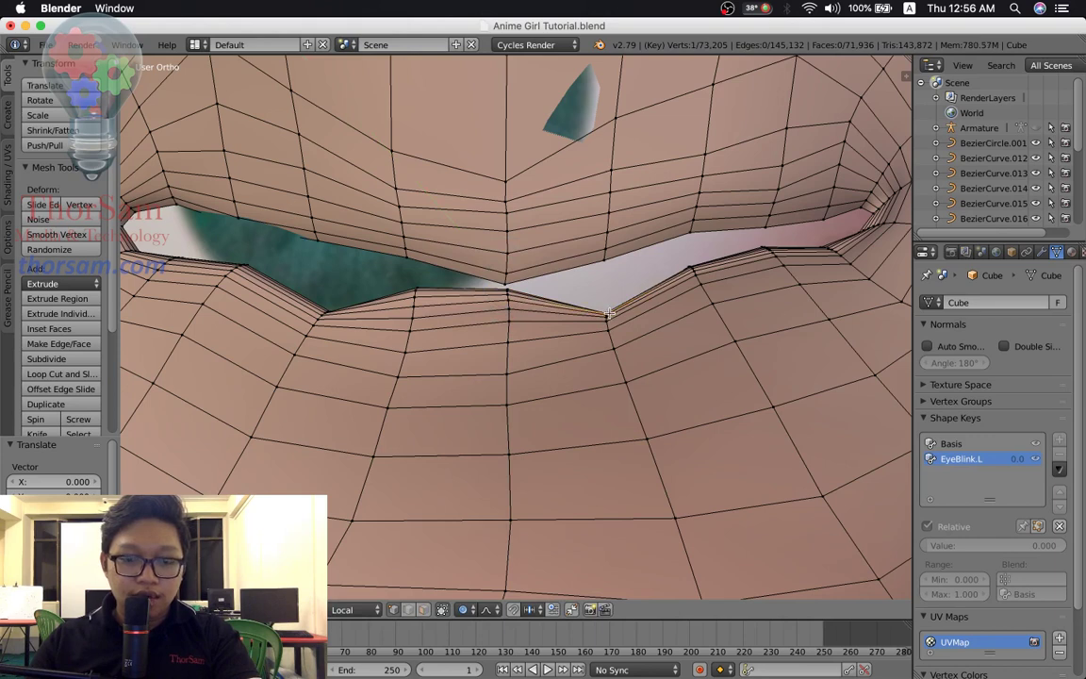
Raise lower-lid vertices near the outer corner to close the gap, undoing the last move.
{"action": "key", "text": "g"}
{"action": "left_click", "coordinate": [615, 280]}
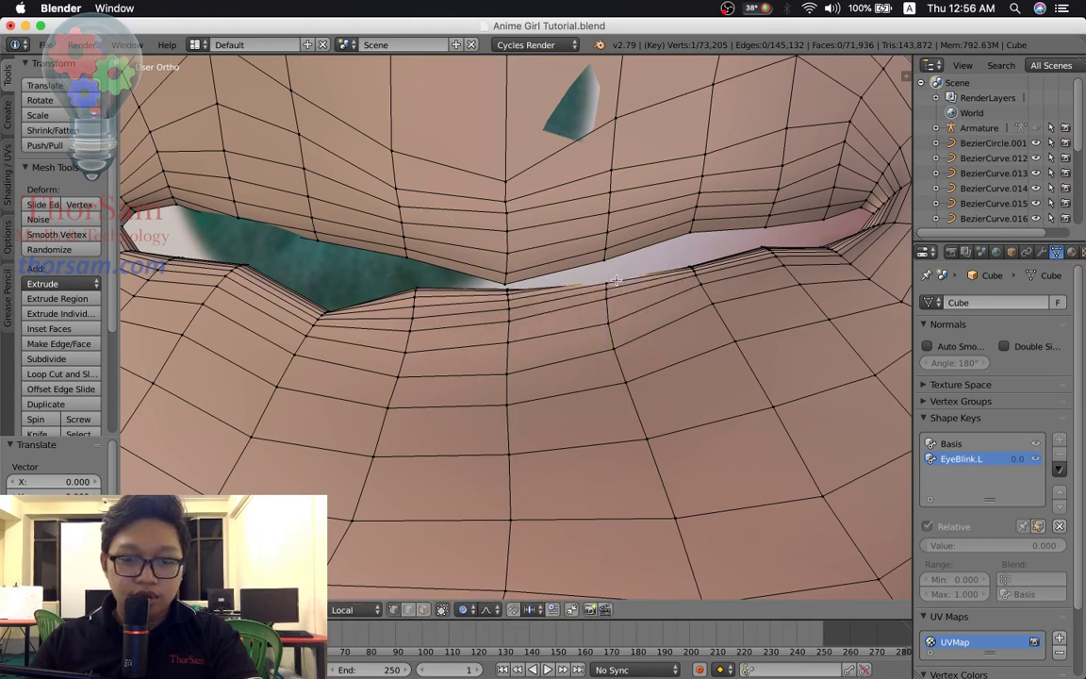
{"action": "right_click", "coordinate": [603, 280]}
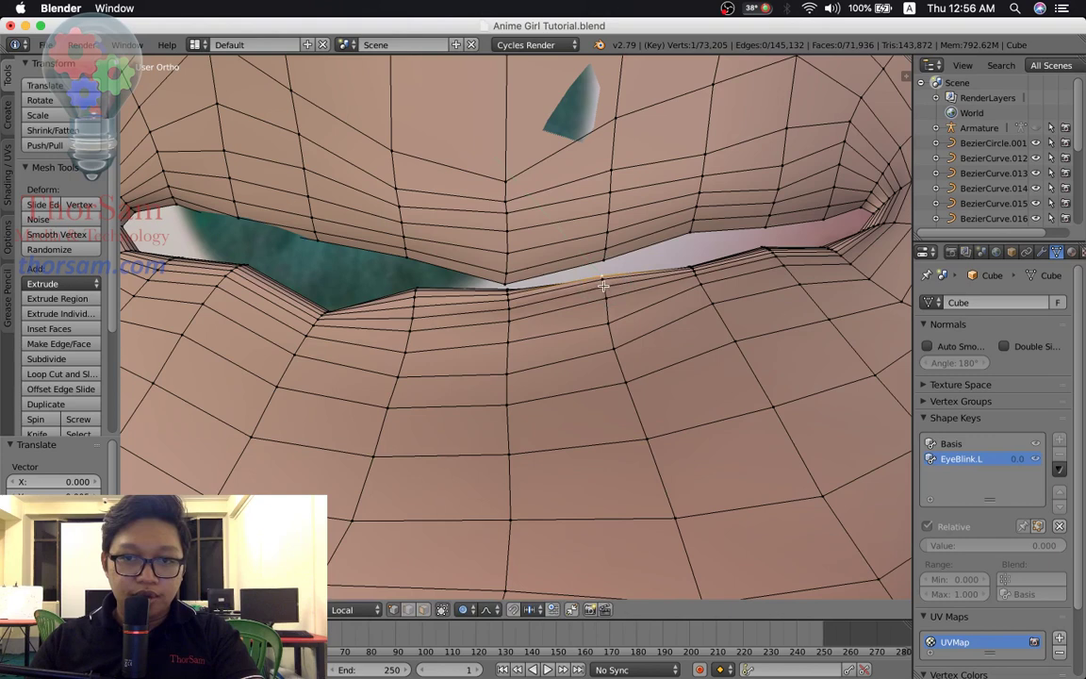
{"action": "right_click", "coordinate": [687, 268]}
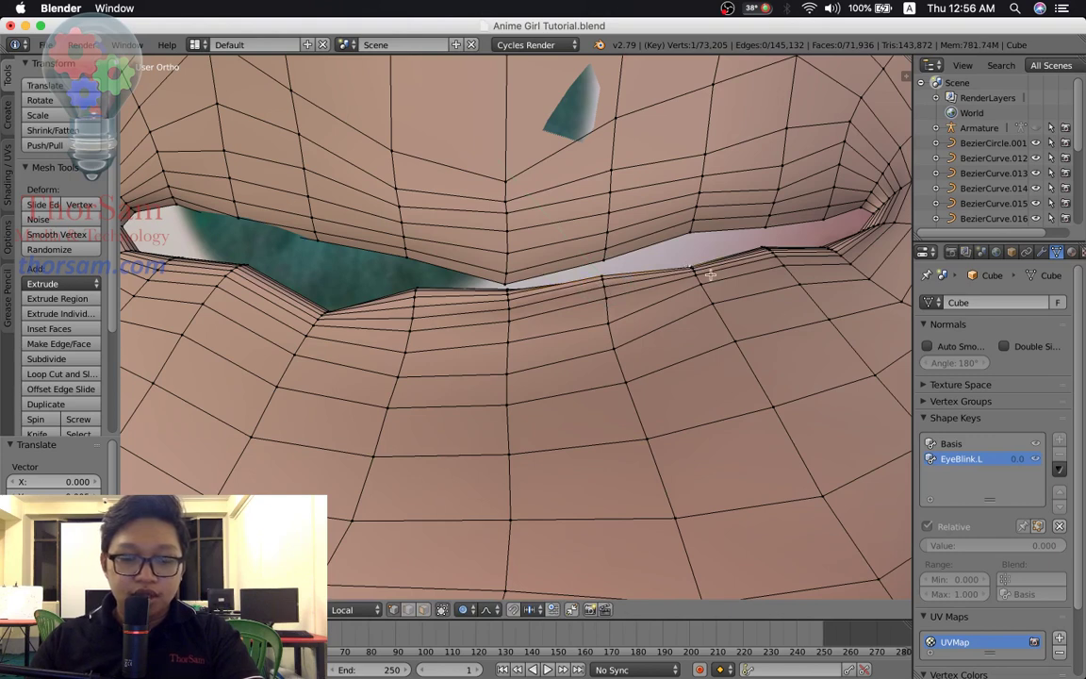
{"action": "key", "text": "g"}
{"action": "key", "text": "z"}
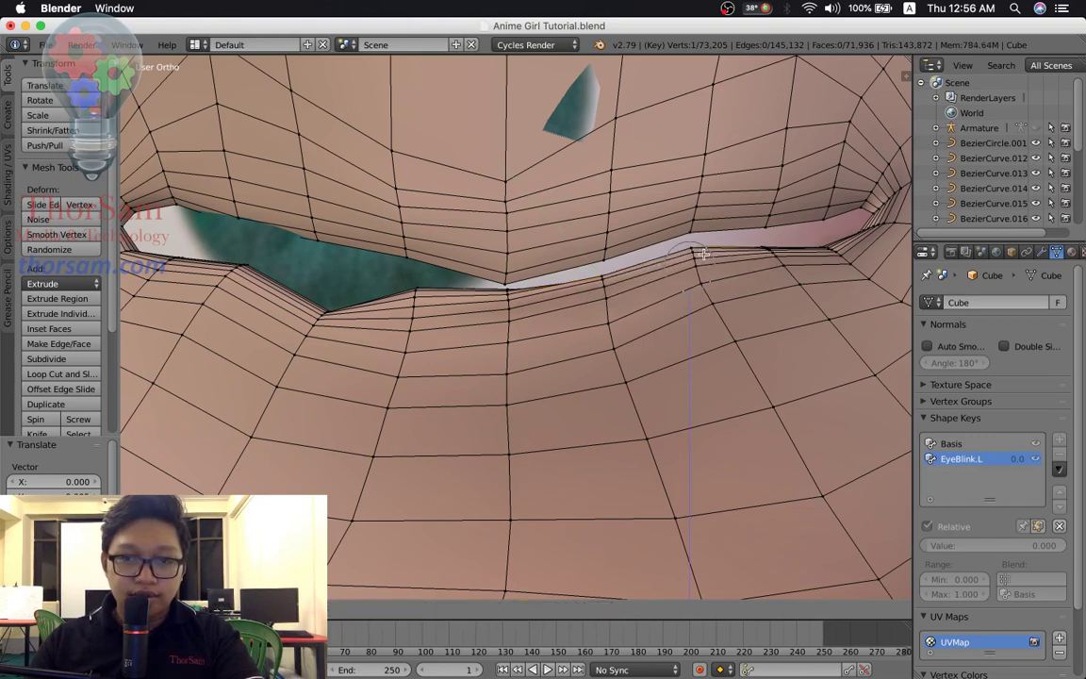
{"action": "key", "text": "y"}
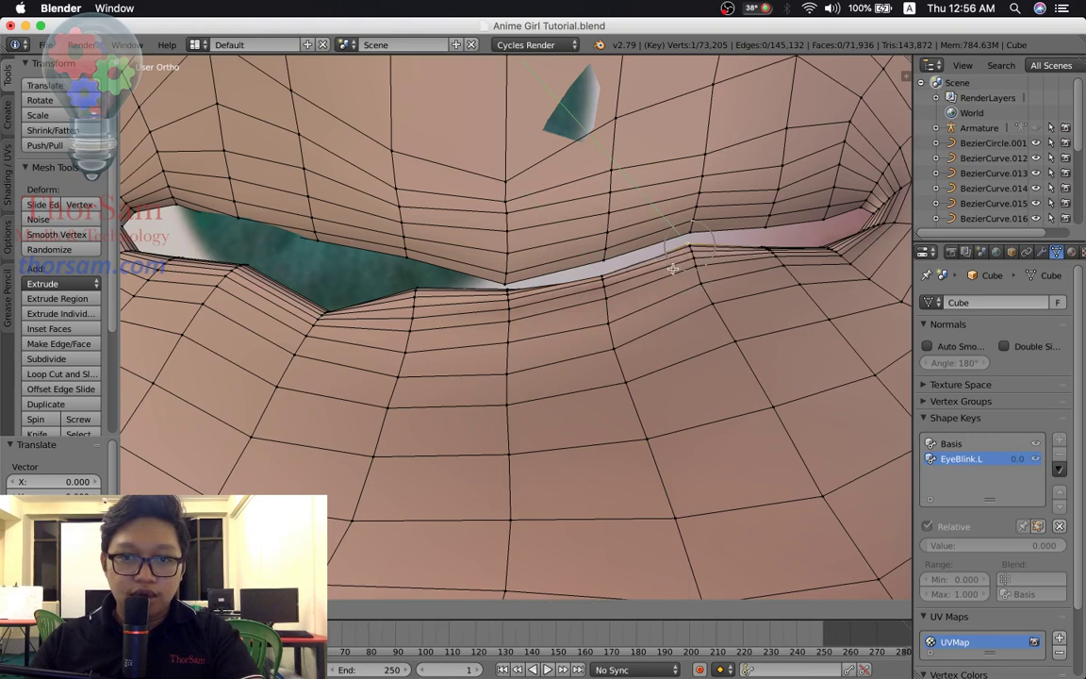
{"action": "left_click", "coordinate": [689, 262]}
{"action": "key", "text": "ctrl+z"}
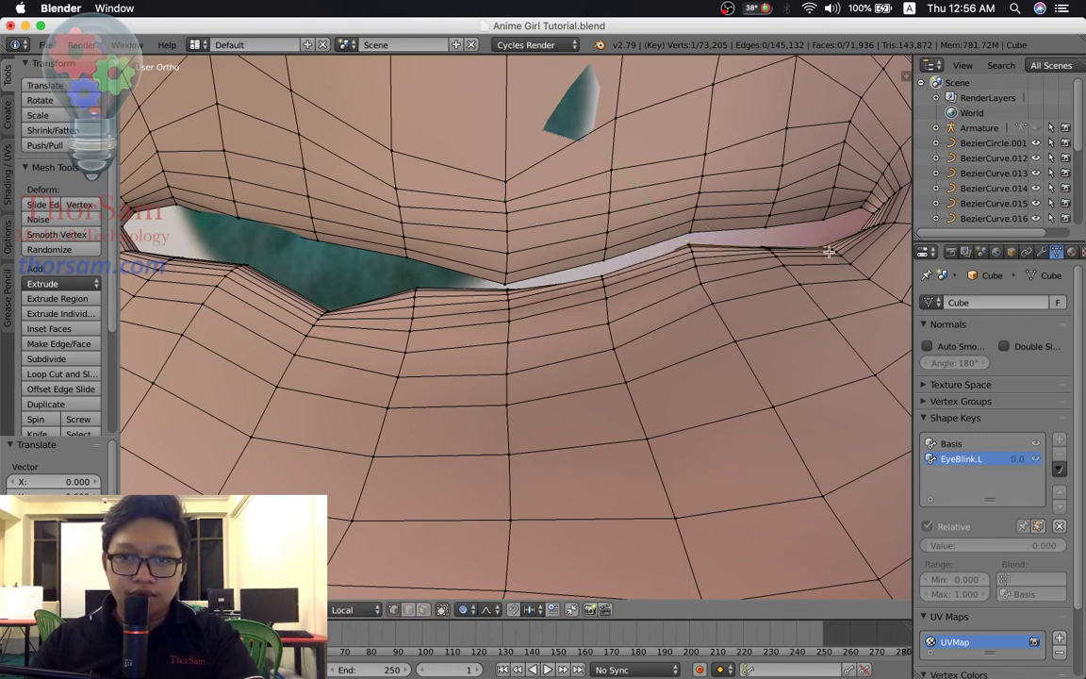
{"action": "middle_click_drag", "start_coordinate": [845, 261], "coordinate": [819, 262]}
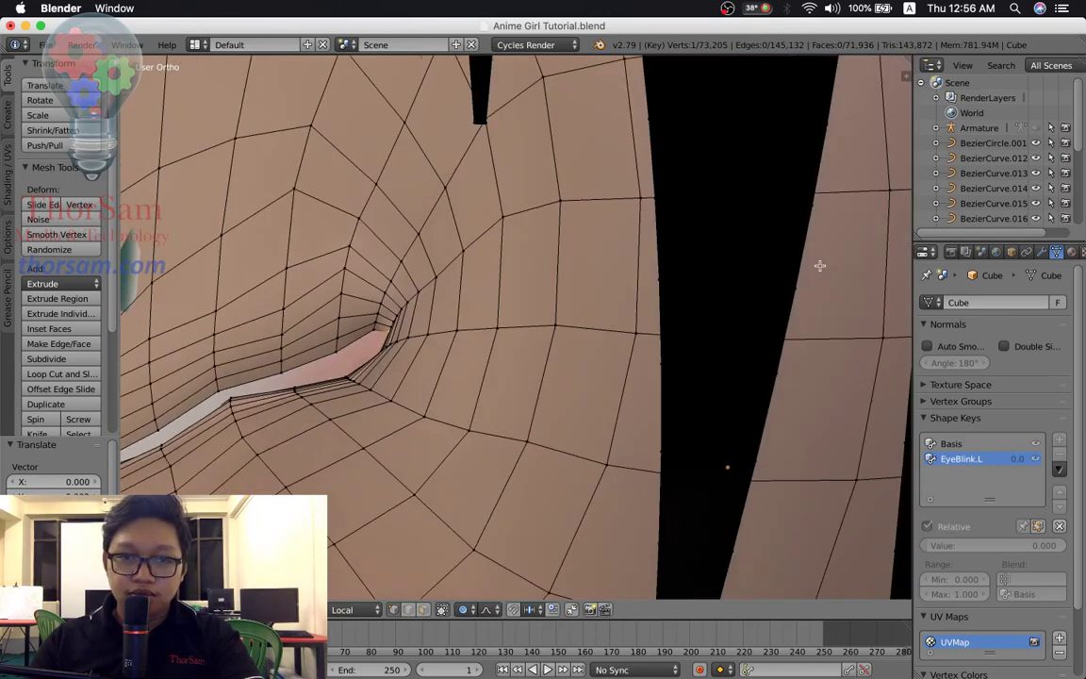
Raise the lower eyelid vertex vertically while adjusting the proportional falloff size.
{"action": "mouse_move", "coordinate": [611, 302]}
{"action": "middle_mouse_down"}
{"action": "mouse_move", "coordinate": [563, 322]}
{"action": "mouse_move", "coordinate": [471, 330]}
{"action": "middle_mouse_up"}
{"action": "scroll", "coordinate": [424, 339], "scroll_direction": "up", "scroll_amount": 2}
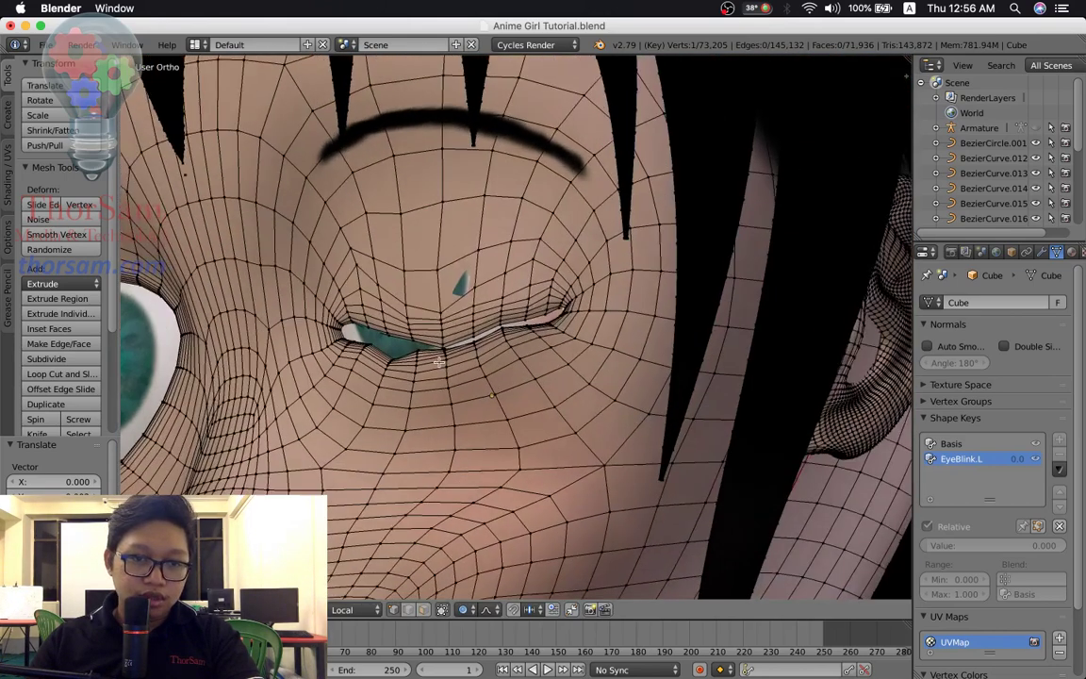
{"action": "scroll", "coordinate": [415, 344], "scroll_direction": "up", "scroll_amount": 2}
{"action": "scroll", "coordinate": [403, 348], "scroll_direction": "up", "scroll_amount": 3}
{"action": "middle_click_drag", "start_coordinate": [378, 354], "coordinate": [392, 390]}
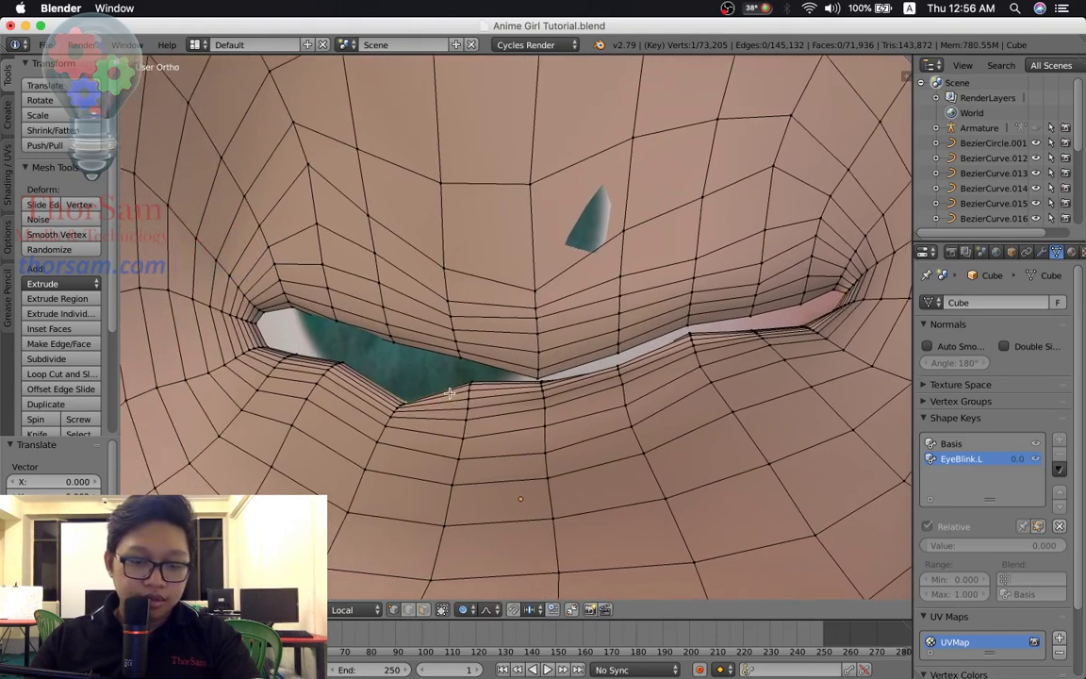
{"action": "key", "text": "g"}
{"action": "key", "text": "z"}
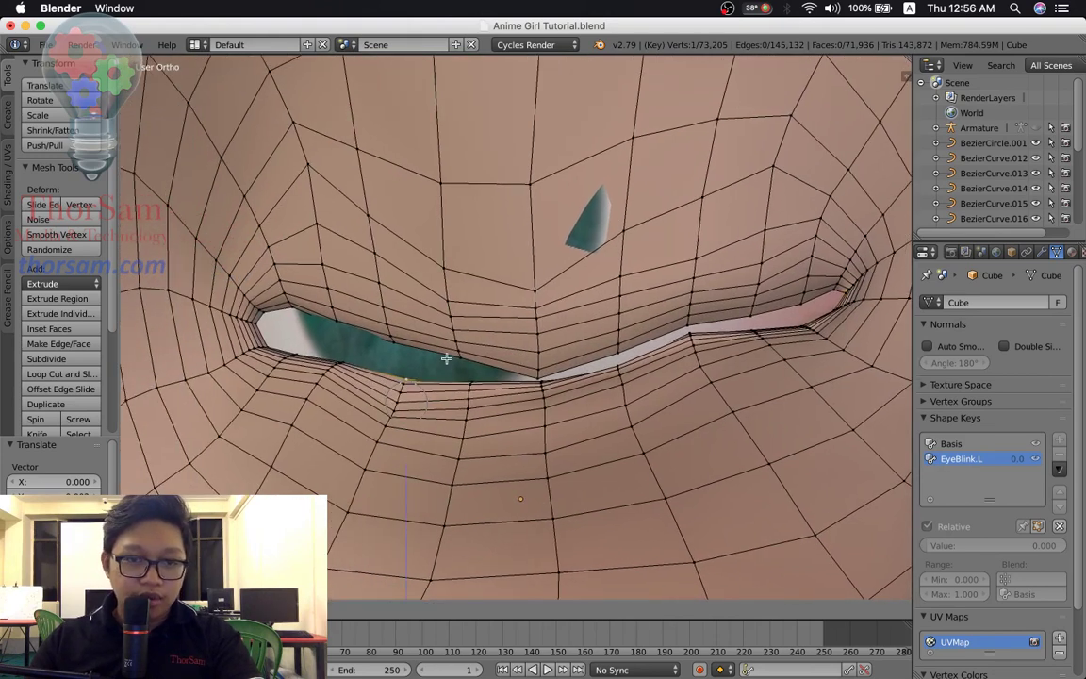
{"action": "scroll", "coordinate": [445, 358], "scroll_direction": "down", "scroll_amount": 3}
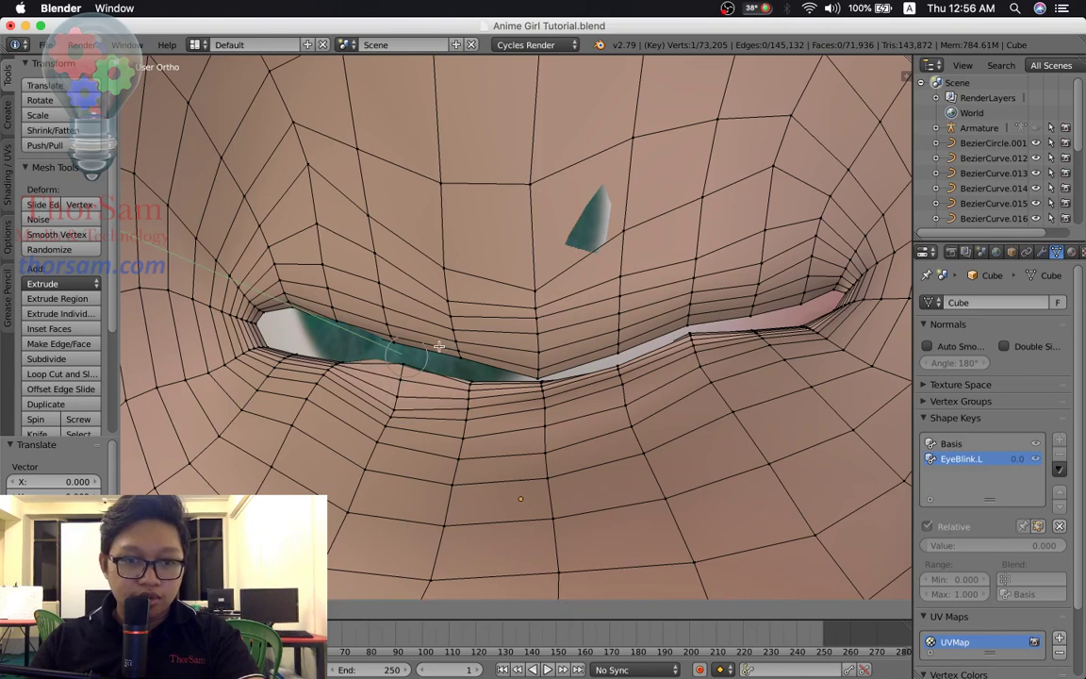
{"action": "left_click", "coordinate": [439, 348]}
Lift the eye-corner vertex and the nearby lower eyelid vertices.
{"action": "right_click", "coordinate": [297, 350]}
{"action": "key", "text": "g"}
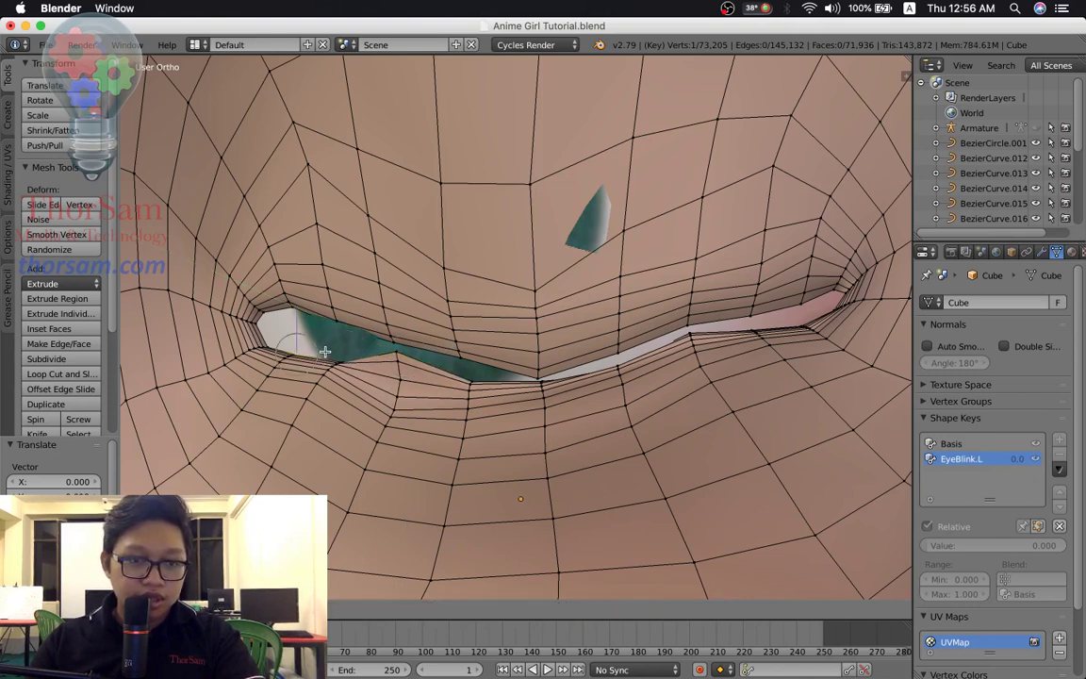
{"action": "scroll", "coordinate": [323, 346], "scroll_direction": "up", "scroll_amount": 3}
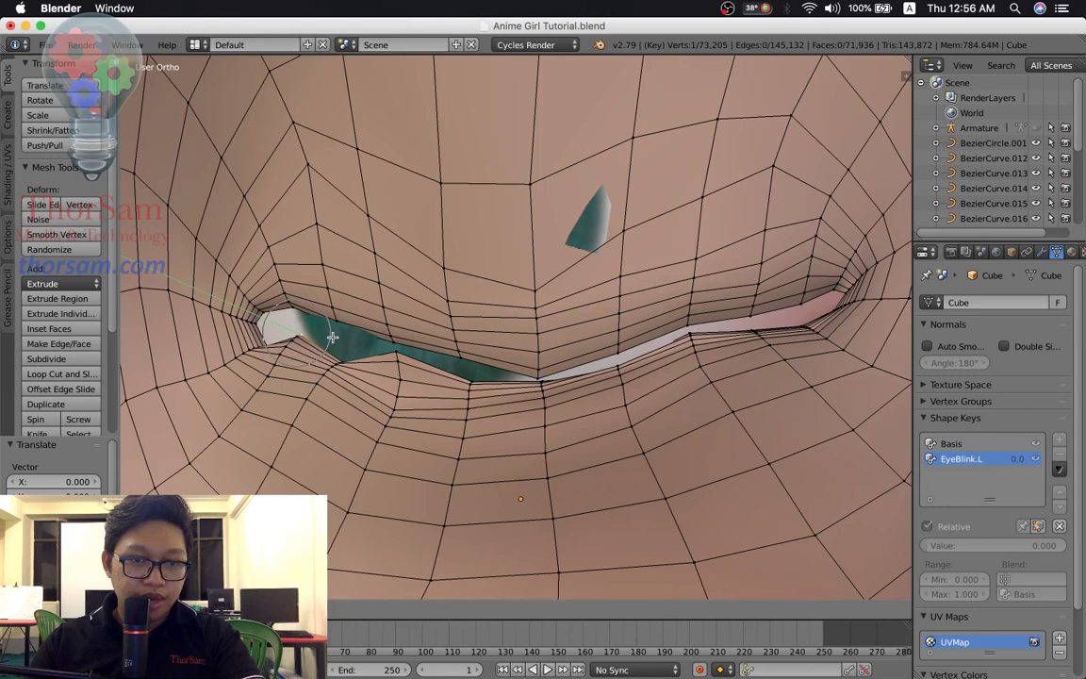
{"action": "left_click", "coordinate": [339, 356]}
{"action": "key", "text": "g"}
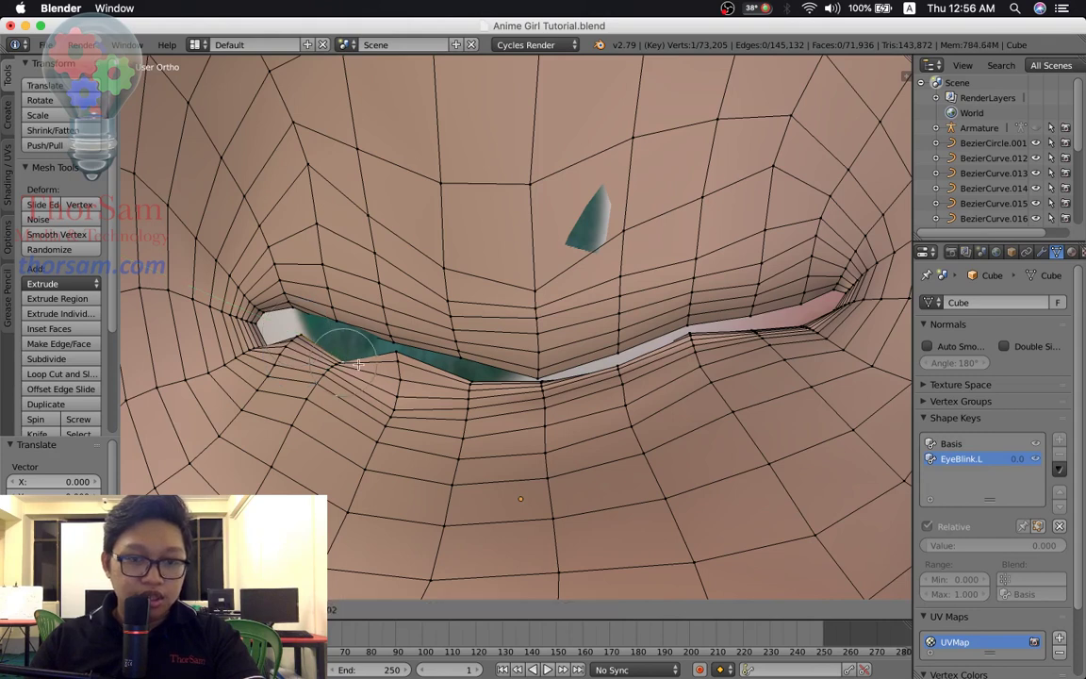
{"action": "left_click", "coordinate": [359, 342]}
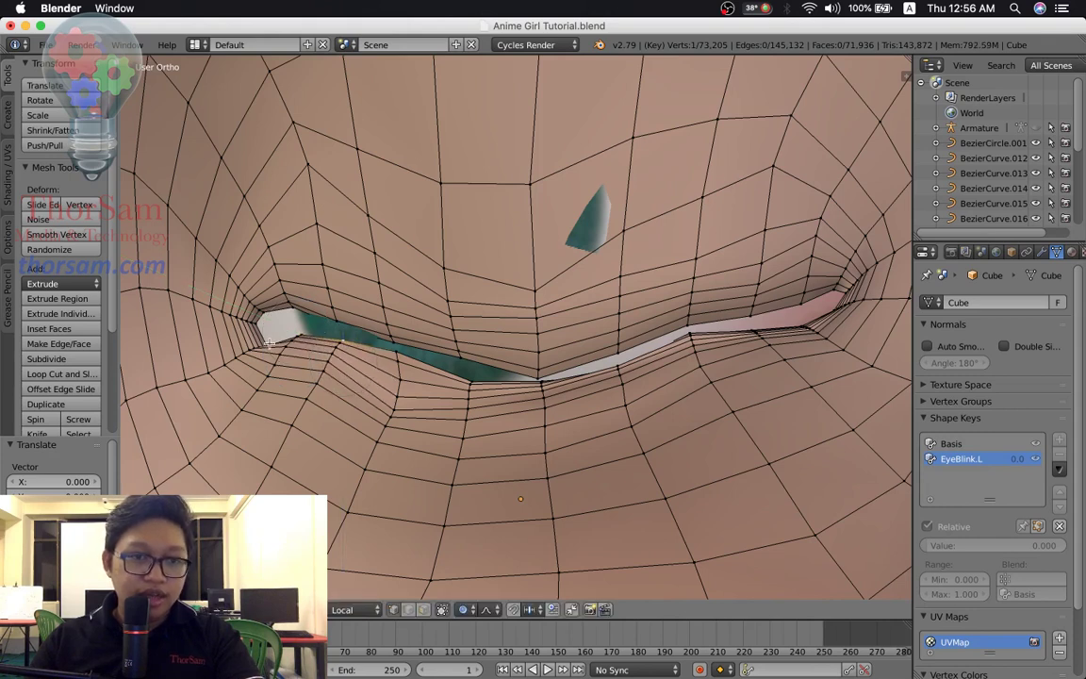
{"action": "middle_click_drag", "start_coordinate": [359, 342], "coordinate": [313, 403]}
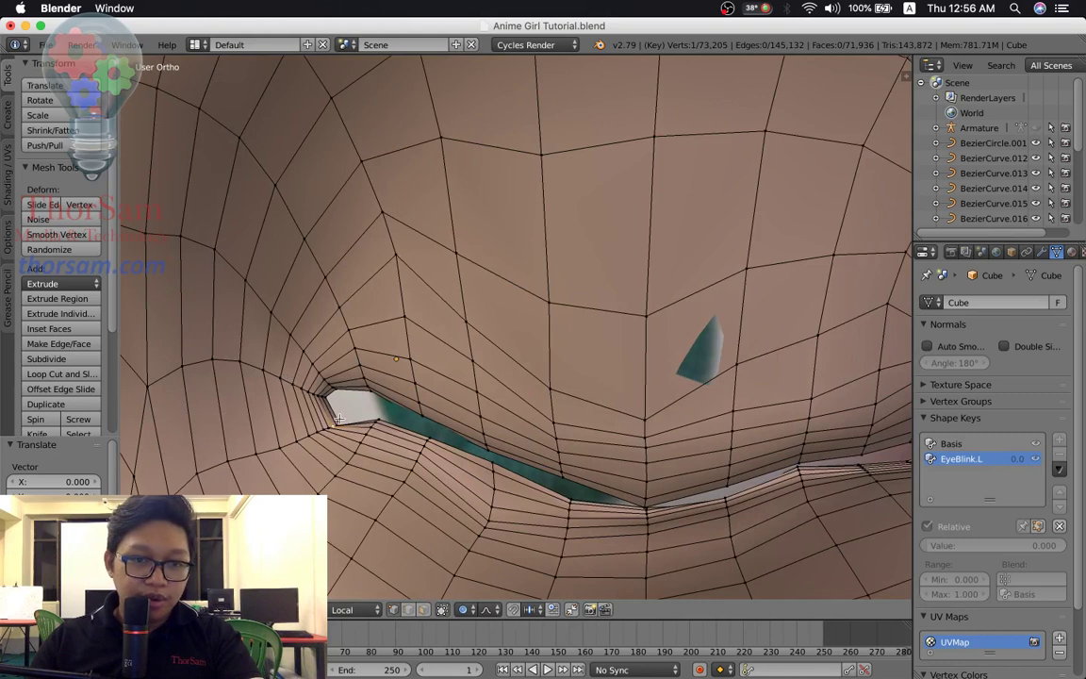
Nudge the eye-corner vertices slightly, checking from a second angle.
{"action": "key", "text": "g"}
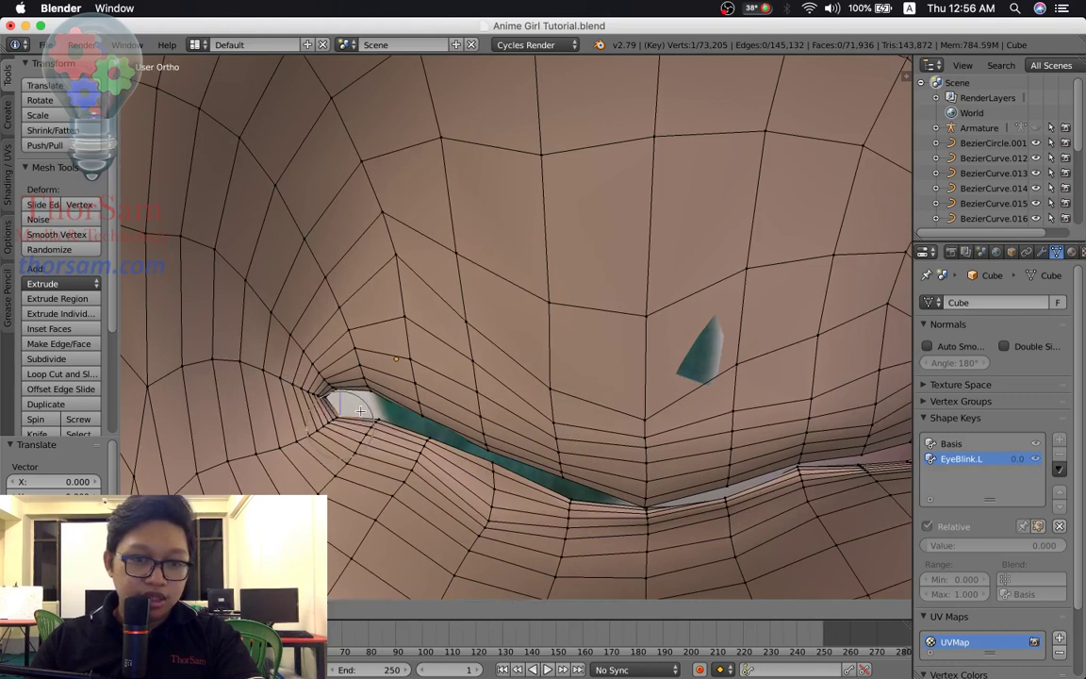
{"action": "left_click", "coordinate": [364, 402]}
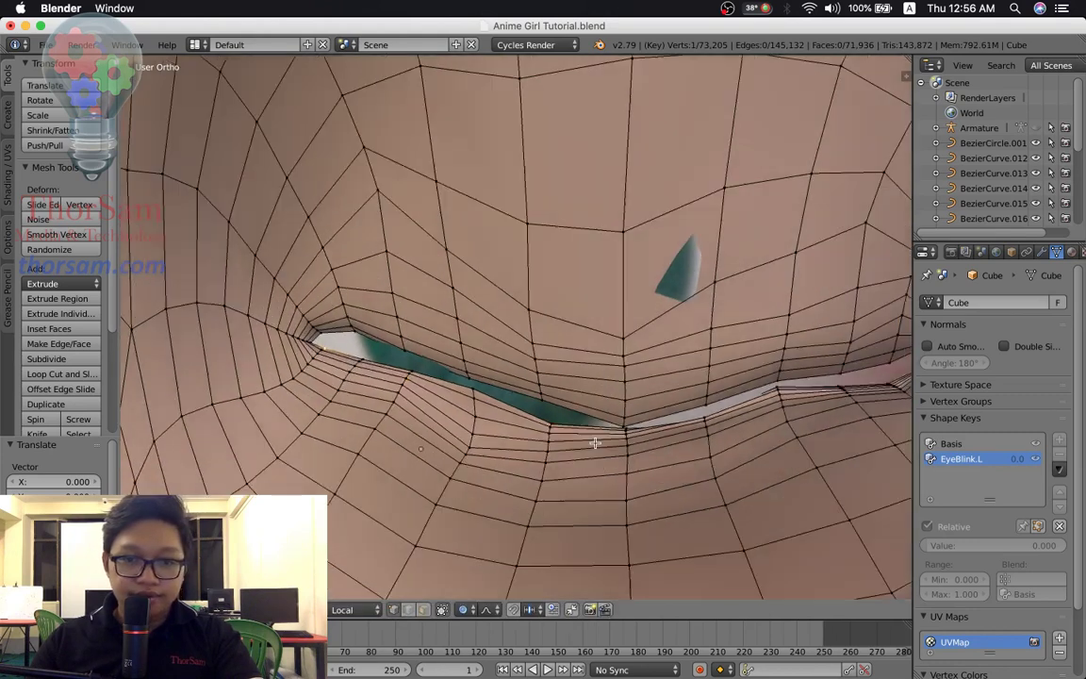
{"action": "middle_click_drag", "start_coordinate": [604, 456], "coordinate": [573, 444]}
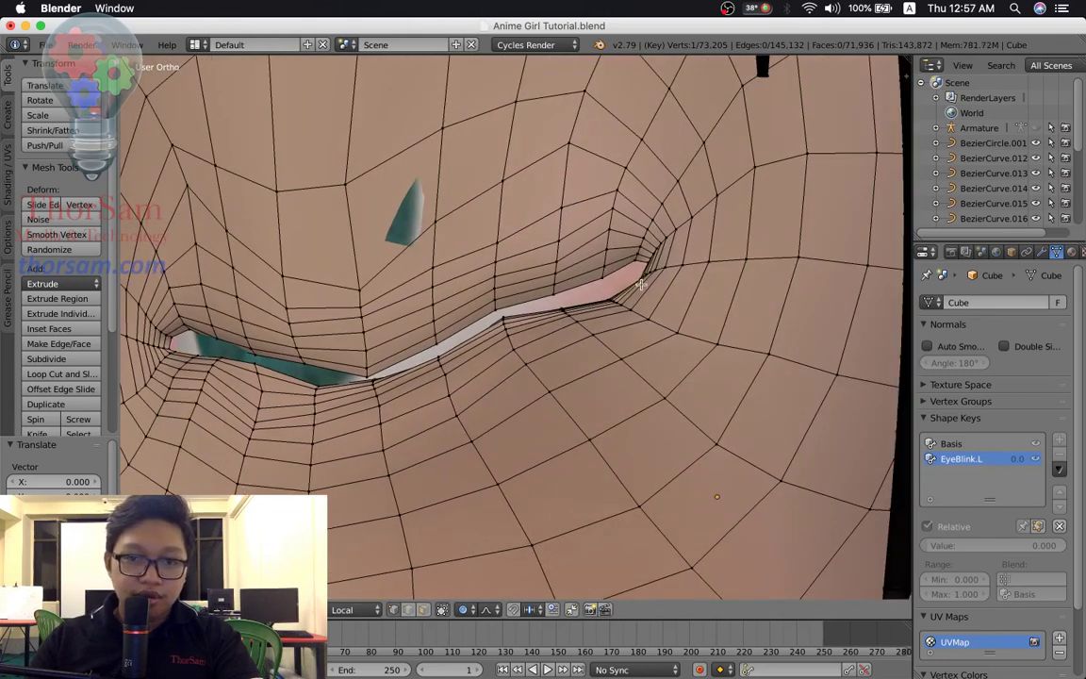
{"action": "key", "text": "g"}
{"action": "left_click", "coordinate": [608, 297]}
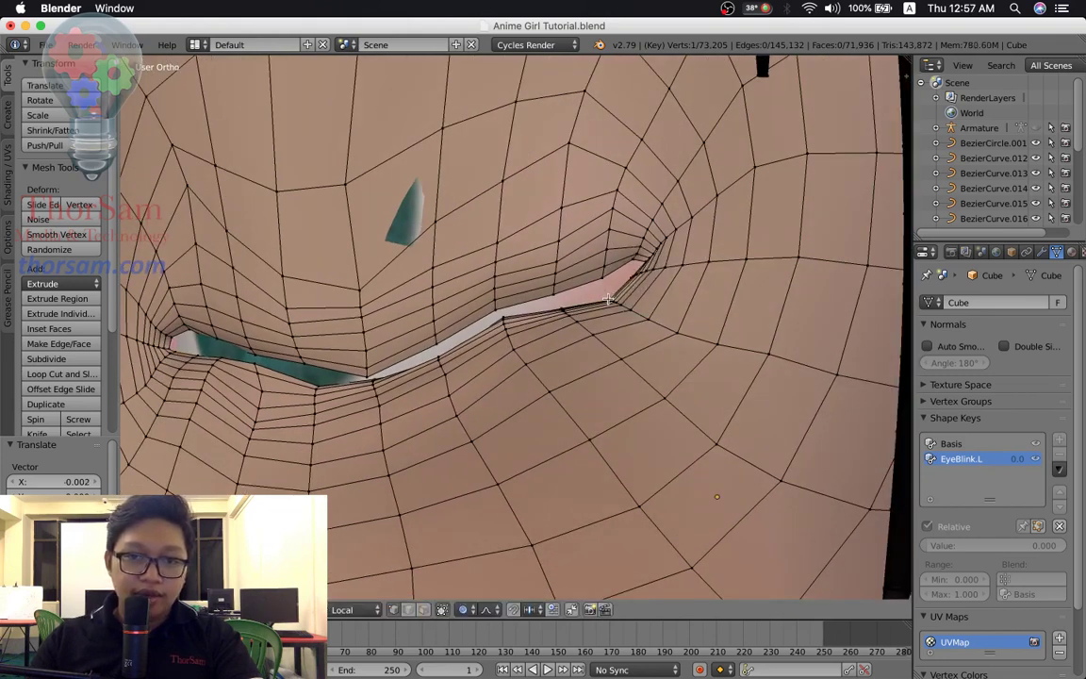
Zoom out and preview the whole face in rendered shading.
{"action": "scroll", "coordinate": [546, 311], "scroll_direction": "down", "scroll_amount": 2}
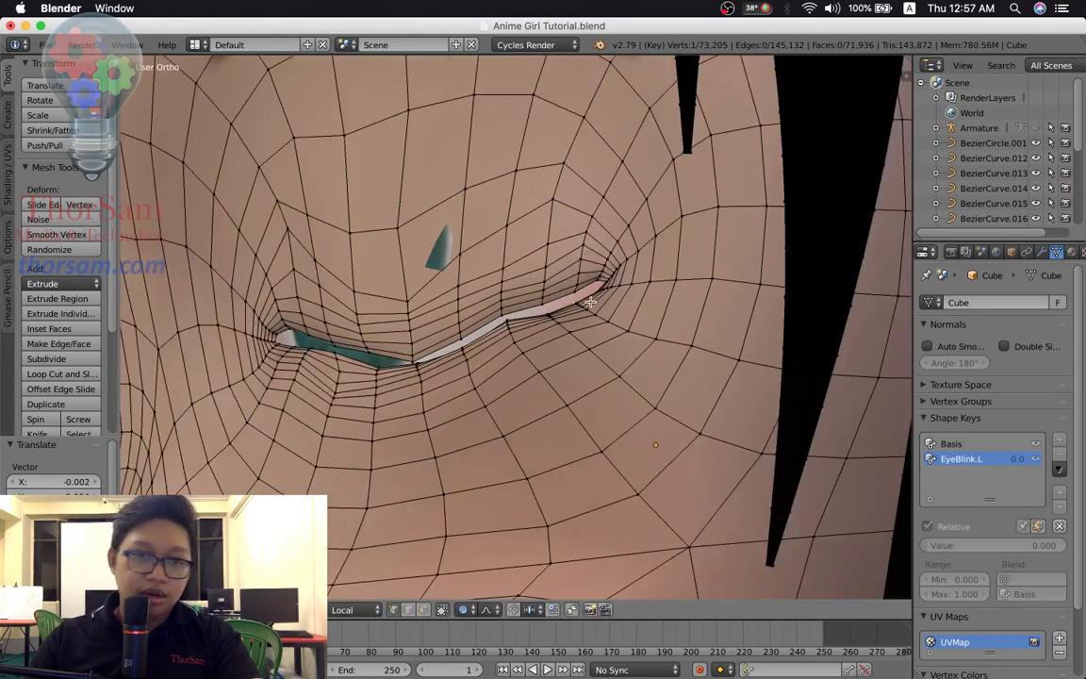
{"action": "scroll", "coordinate": [529, 314], "scroll_direction": "down", "scroll_amount": 2}
{"action": "scroll", "coordinate": [529, 314], "scroll_direction": "down", "scroll_amount": 2}
{"action": "scroll", "coordinate": [552, 344], "scroll_direction": "down", "scroll_amount": 2}
{"action": "scroll", "coordinate": [574, 376], "scroll_direction": "down", "scroll_amount": 2}
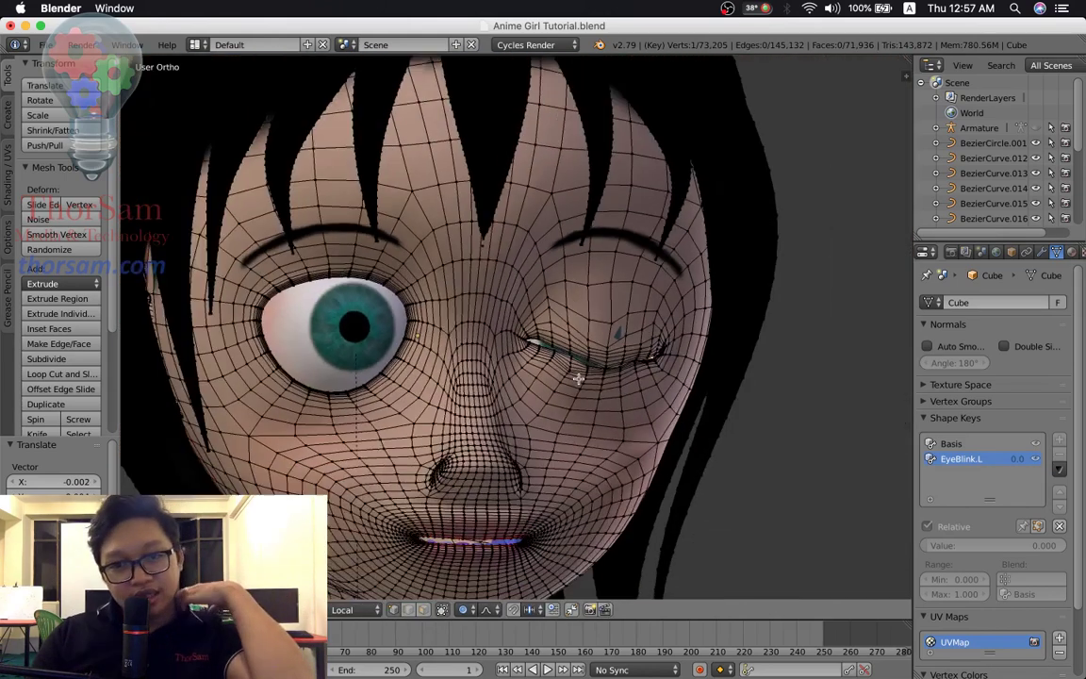
{"action": "scroll", "coordinate": [578, 377], "scroll_direction": "down", "scroll_amount": 2}
{"action": "scroll", "coordinate": [578, 378], "scroll_direction": "up", "scroll_amount": 2}
{"action": "scroll", "coordinate": [613, 381], "scroll_direction": "up", "scroll_amount": 3}
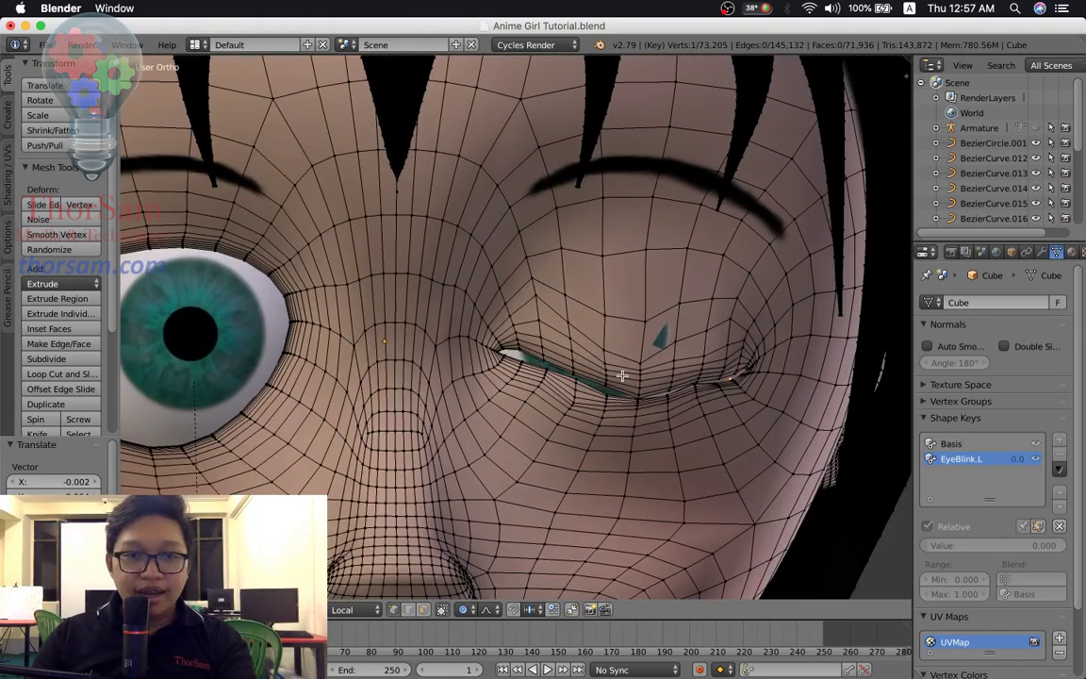
{"action": "key", "text": "shift+z"}
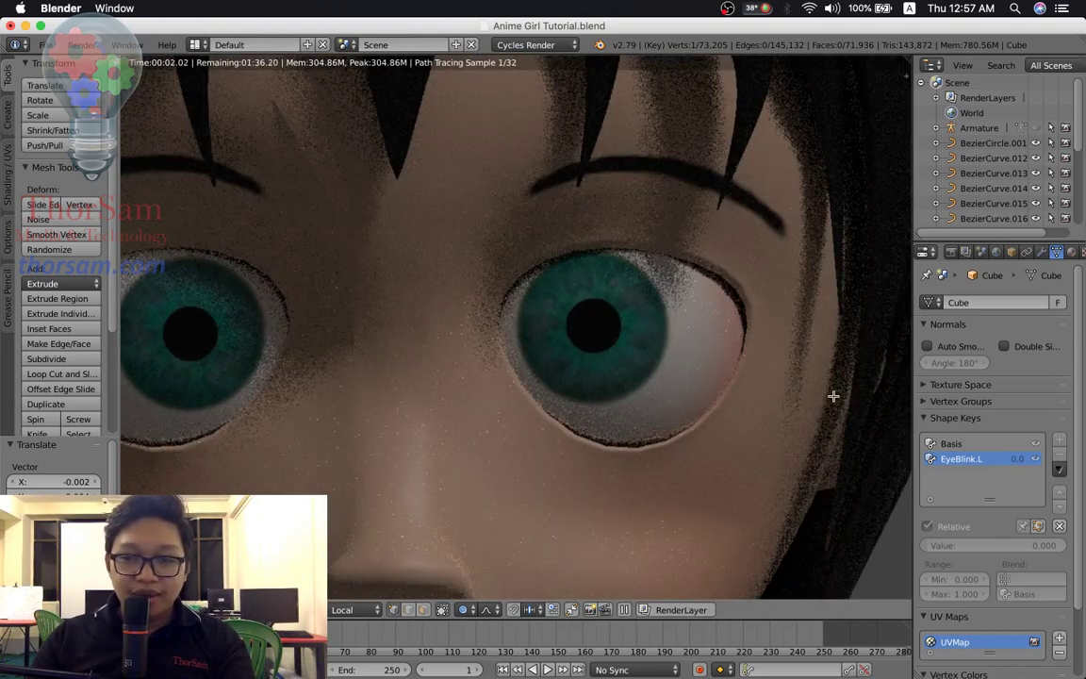
{"action": "key", "text": "shift+z"}
{"action": "scroll", "coordinate": [771, 424], "scroll_direction": "down", "scroll_amount": 4}
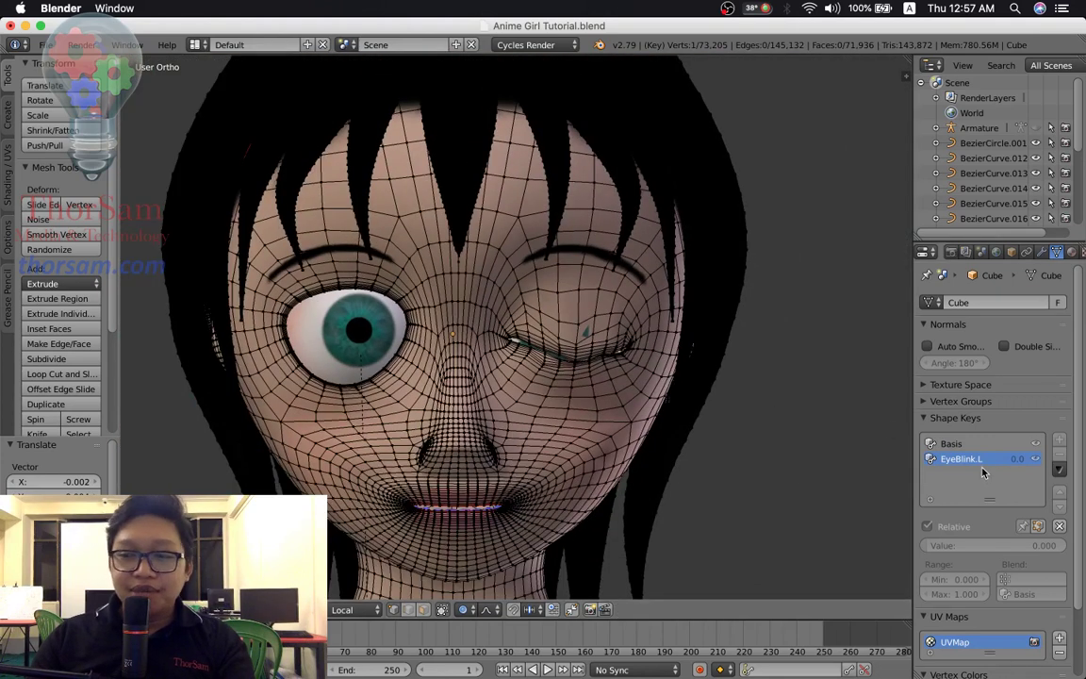
{"action": "key", "text": "Tab"}
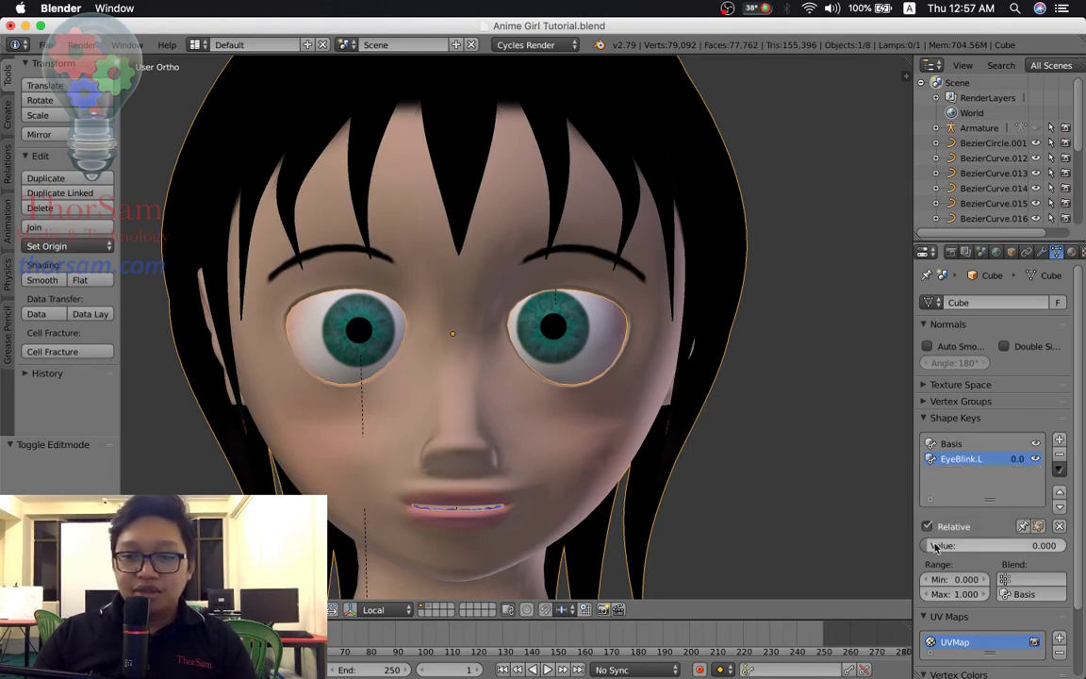
{"action": "left_click_drag", "start_coordinate": [930, 550], "coordinate": [1036, 545]}
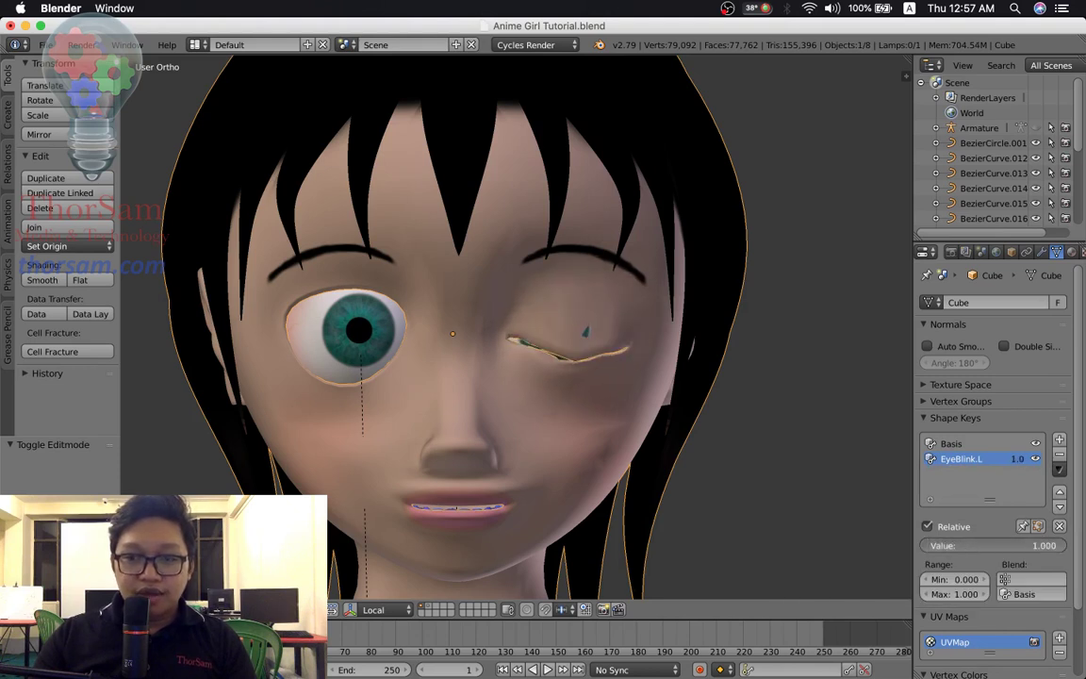
{"action": "left_click_drag", "start_coordinate": [1036, 545], "coordinate": [928, 545]}
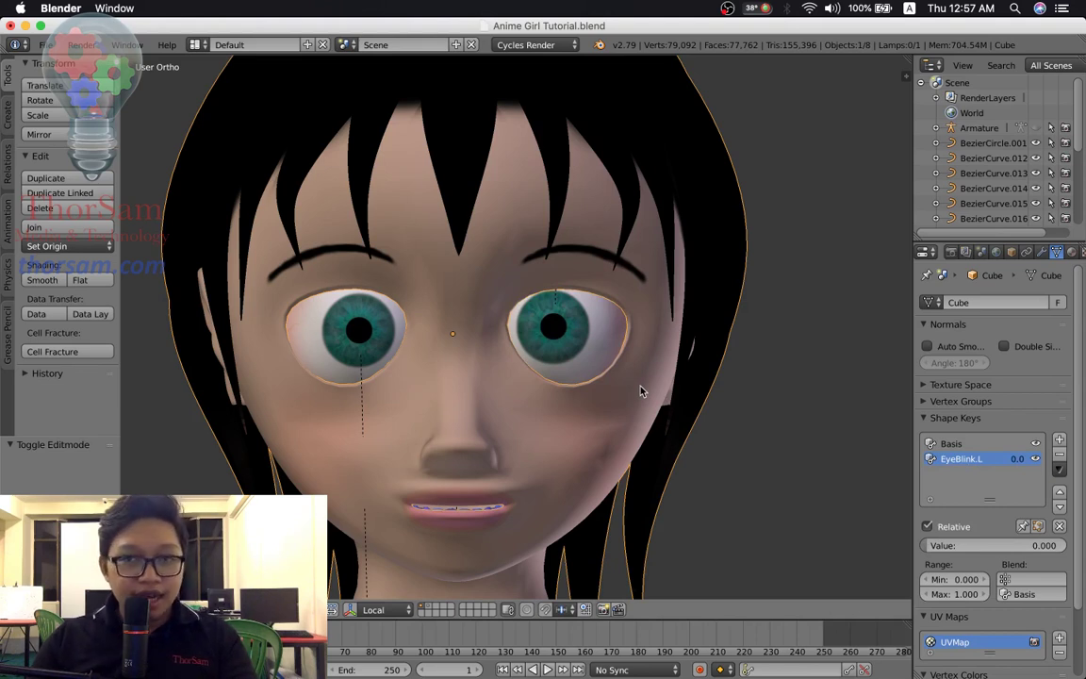
{"action": "key", "text": "Tab"}
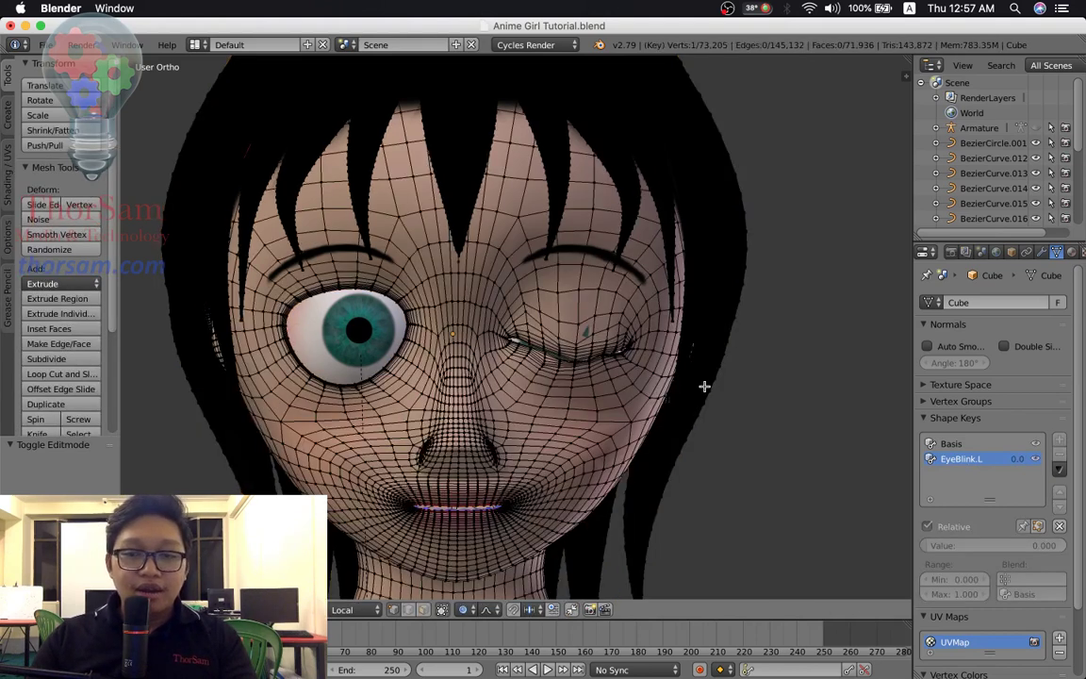
{"action": "scroll", "coordinate": [703, 384], "scroll_direction": "up", "scroll_amount": 3}
{"action": "scroll", "coordinate": [703, 384], "scroll_direction": "up", "scroll_amount": 3}
{"action": "scroll", "coordinate": [749, 456], "scroll_direction": "down", "scroll_amount": 3}
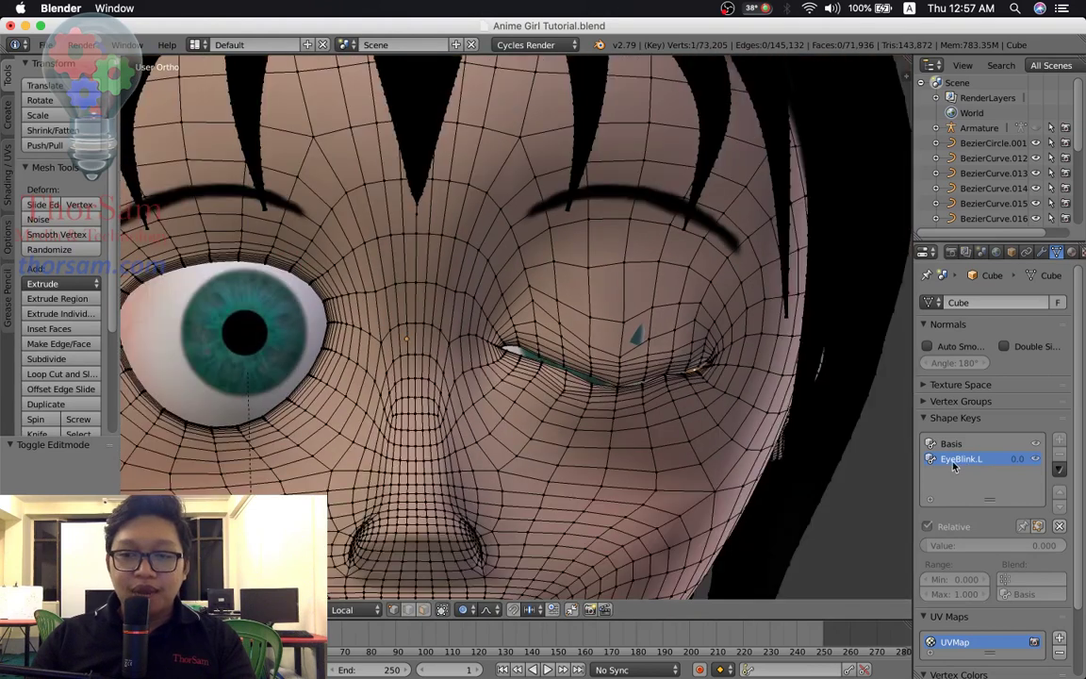
{"action": "left_click", "coordinate": [962, 445]}
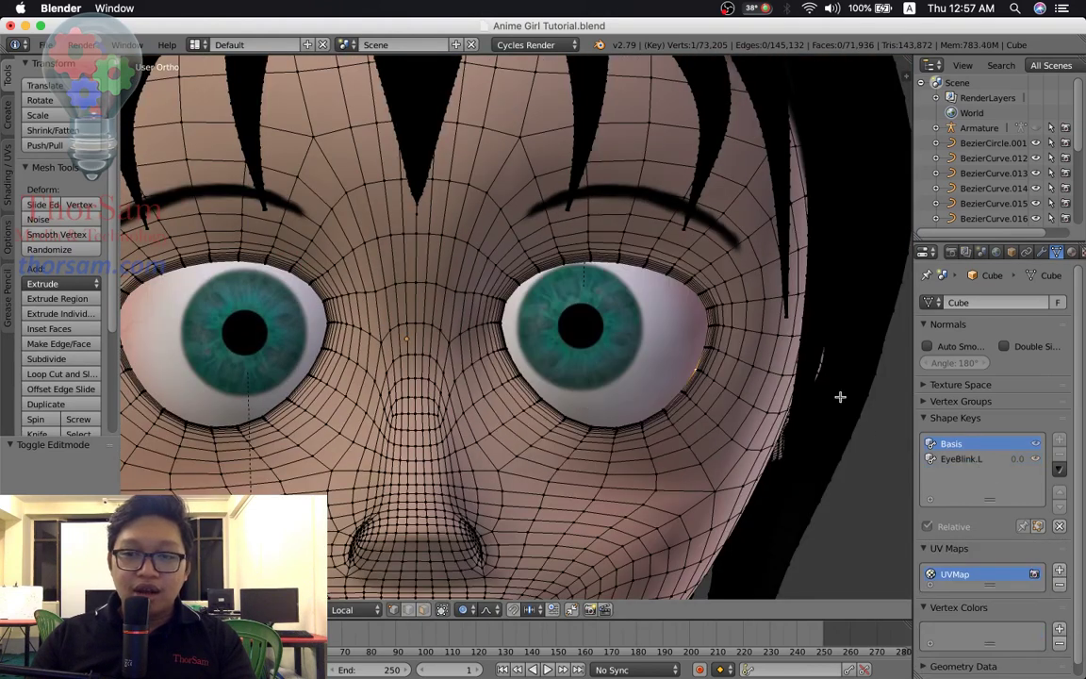
{"action": "left_click", "coordinate": [959, 459]}
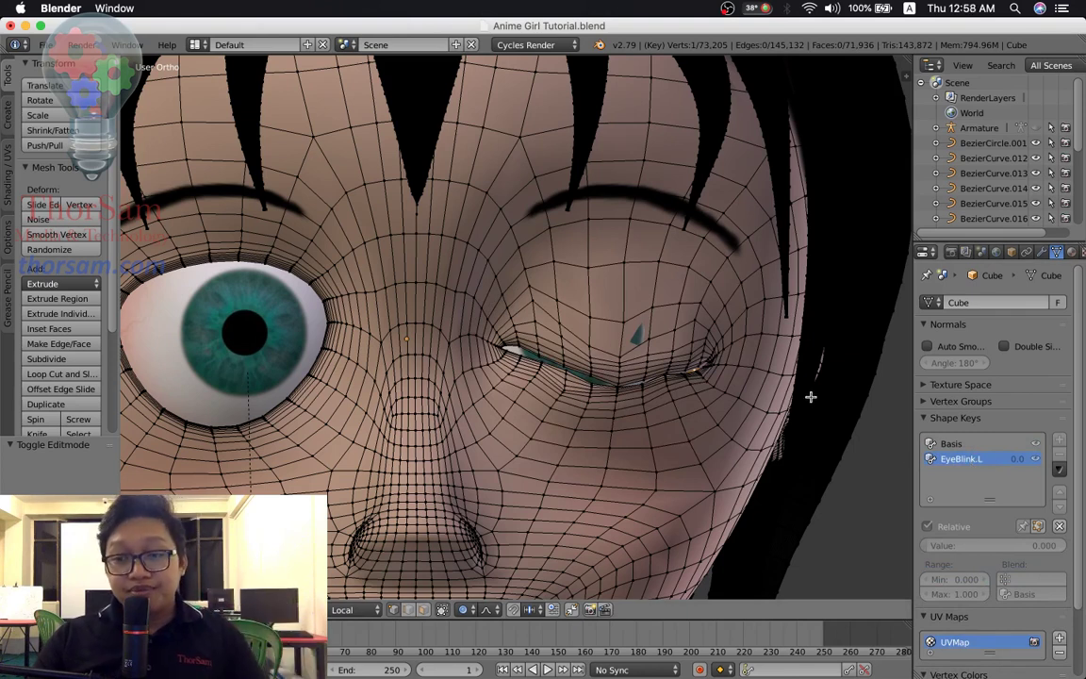
{"action": "scroll", "coordinate": [734, 381], "scroll_direction": "up", "scroll_amount": 1}
{"action": "scroll", "coordinate": [716, 367], "scroll_direction": "up", "scroll_amount": 1}
{"action": "scroll", "coordinate": [703, 358], "scroll_direction": "up", "scroll_amount": 1}
{"action": "scroll", "coordinate": [785, 386], "scroll_direction": "up", "scroll_amount": 1}
{"action": "mouse_move", "coordinate": [786, 386]}
{"action": "middle_mouse_down"}
{"action": "mouse_move", "coordinate": [766, 380]}
{"action": "mouse_move", "coordinate": [791, 359]}
{"action": "middle_mouse_up"}
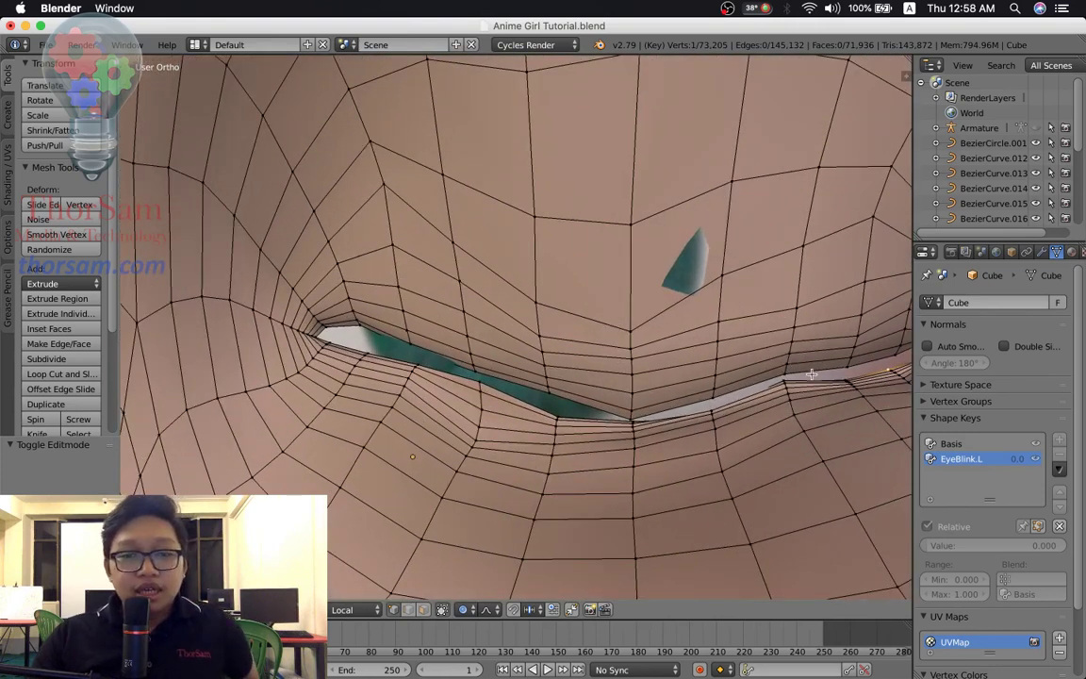
Raise the area above the closed eye with smooth falloff.
{"action": "right_click", "coordinate": [536, 302]}
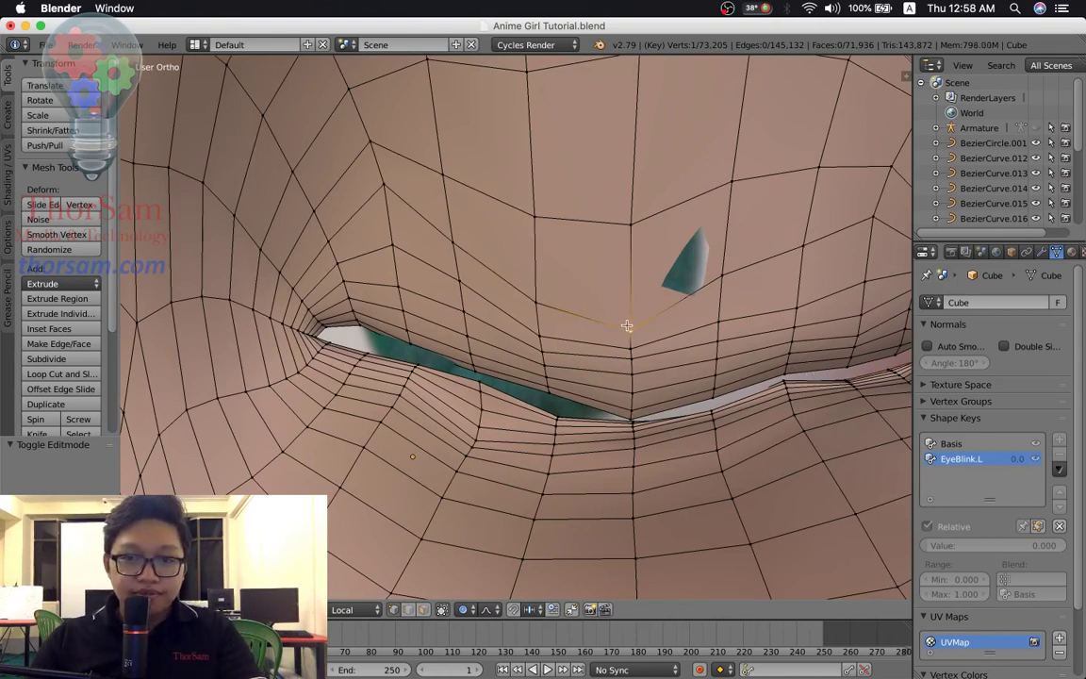
{"action": "right_click_drag", "start_coordinate": [622, 323], "coordinate": [625, 292]}
{"action": "right_click_drag", "start_coordinate": [556, 305], "coordinate": [554, 274]}
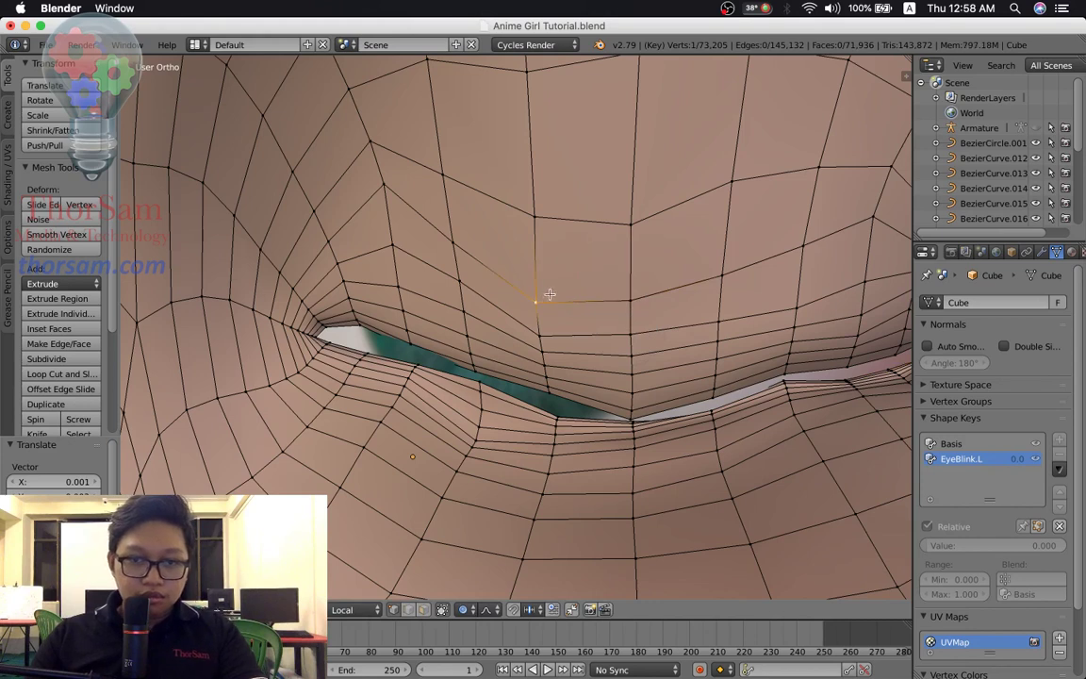
Select the edge loop around the left eye opening.
{"action": "scroll", "coordinate": [552, 288], "scroll_direction": "down", "scroll_amount": 3}
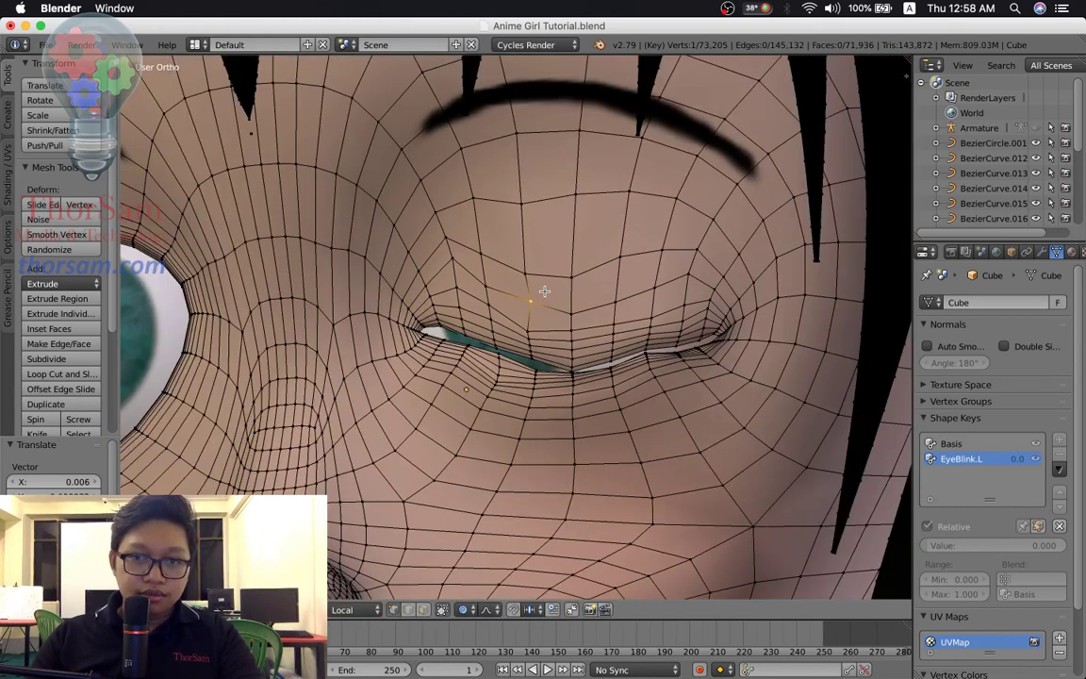
{"action": "scroll", "coordinate": [543, 292], "scroll_direction": "up", "scroll_amount": 2}
{"action": "scroll", "coordinate": [718, 380], "scroll_direction": "up", "scroll_amount": 3}
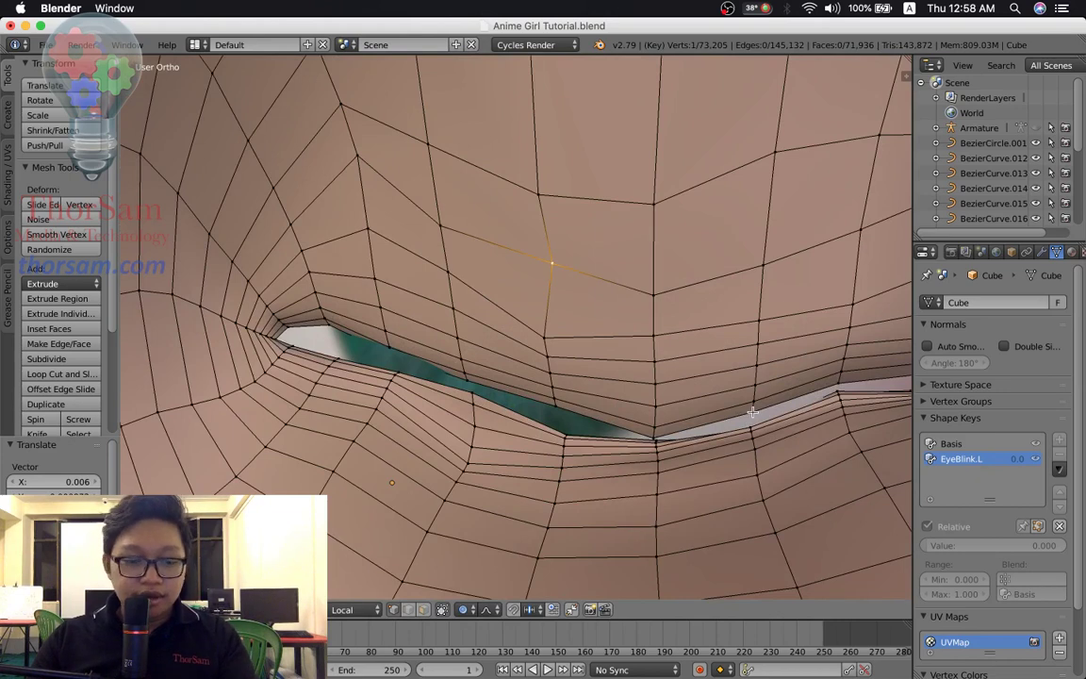
{"action": "right_click", "coordinate": [691, 429], "text": "alt"}
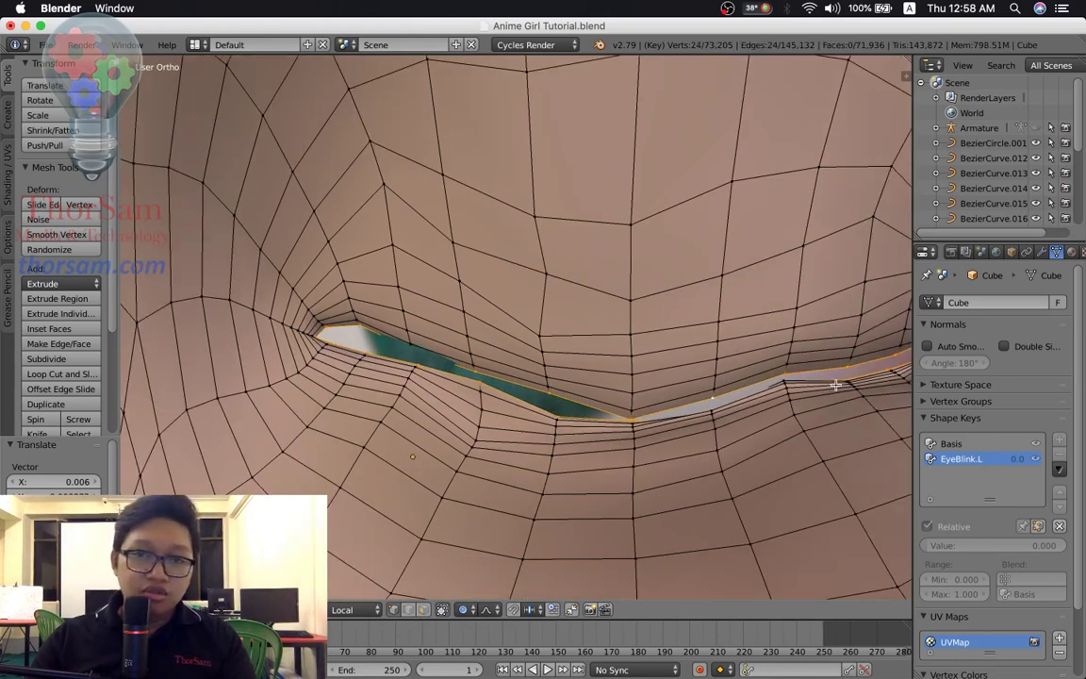
{"action": "scroll", "coordinate": [835, 385], "scroll_direction": "down", "scroll_amount": 2}
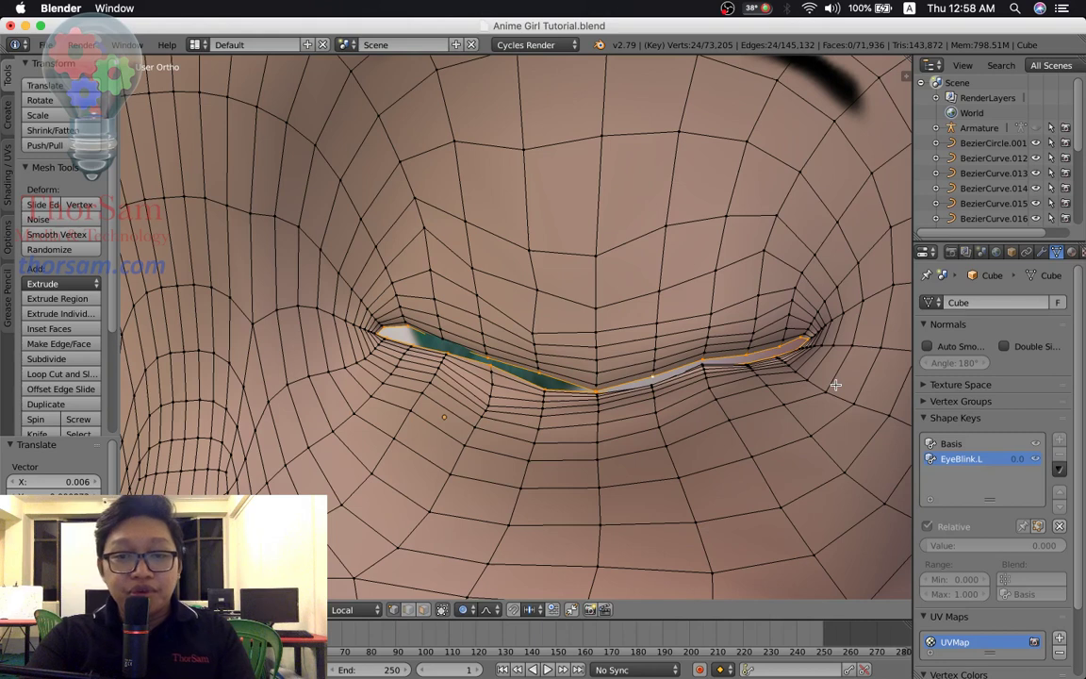
Grow the eye-opening loop selection three rings outward to cover the closed eyelid.
{"action": "key", "text": "ctrl+KP_Add"}
{"action": "key", "text": "ctrl+KP_Add"}
{"action": "key", "text": "ctrl+KP_Add"}
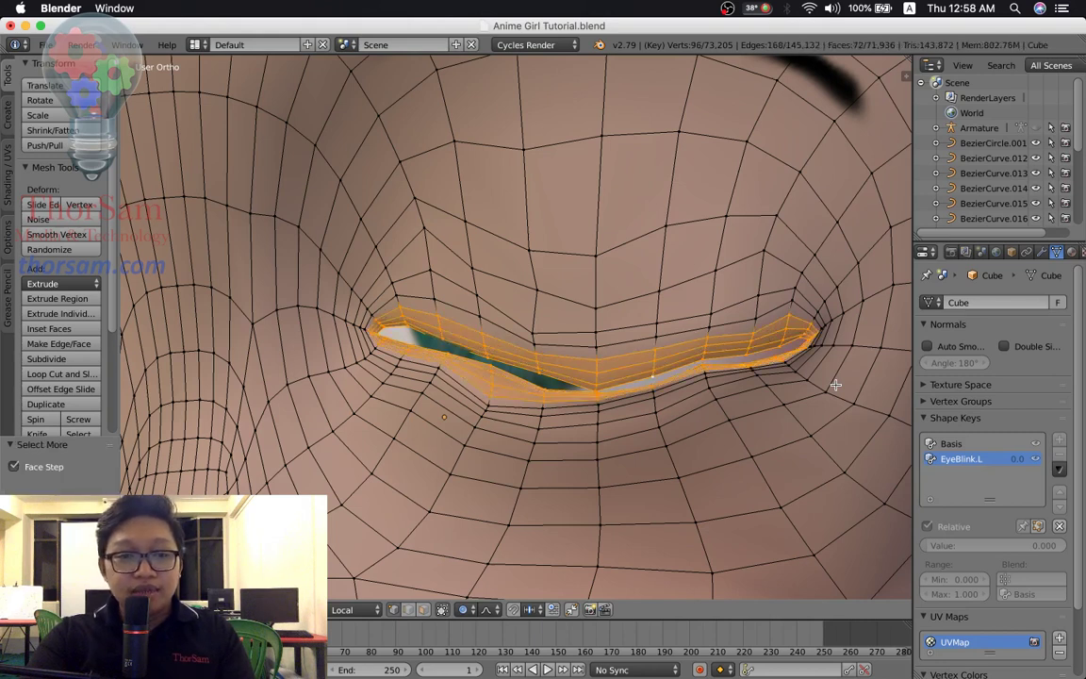
{"action": "key", "text": "ctrl+KP_Add"}
{"action": "key", "text": "ctrl+KP_Add"}
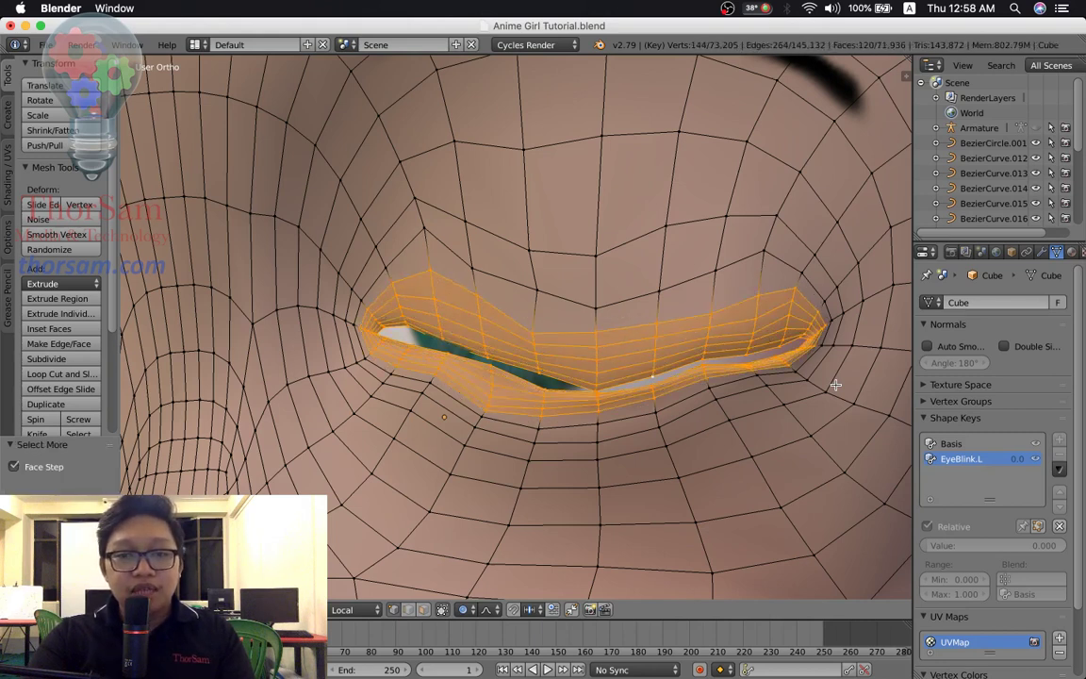
{"action": "key", "text": "ctrl+KP_Add"}
{"action": "key", "text": "ctrl+KP_Add"}
{"action": "key", "text": "ctrl+KP_Add"}
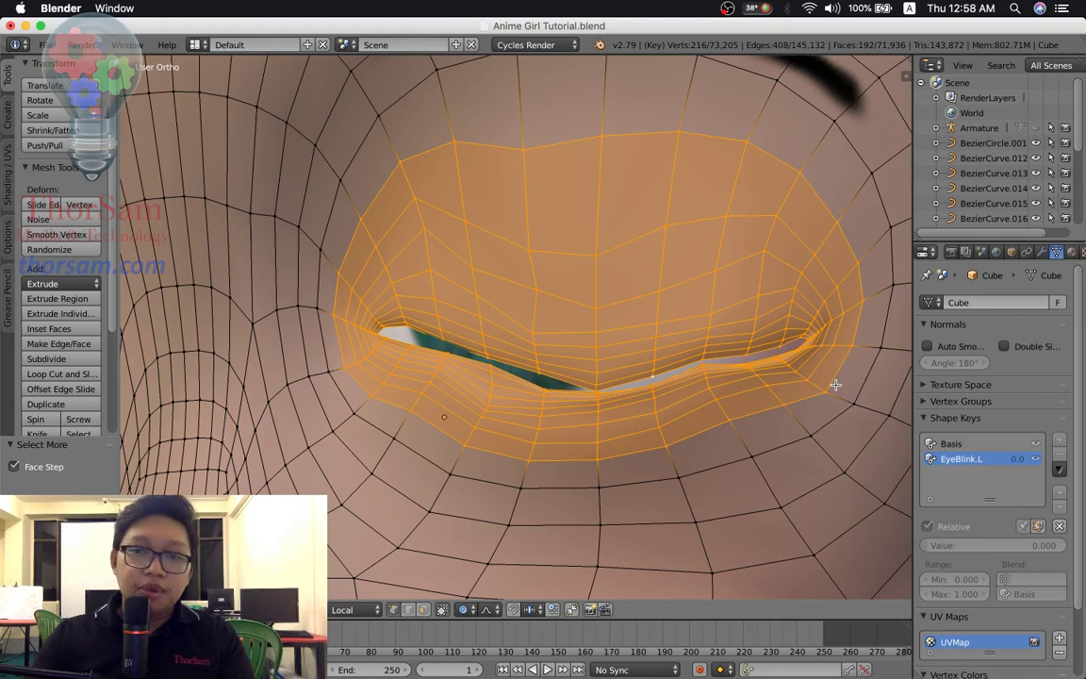
{"action": "scroll", "coordinate": [835, 381], "scroll_direction": "down", "scroll_amount": 3}
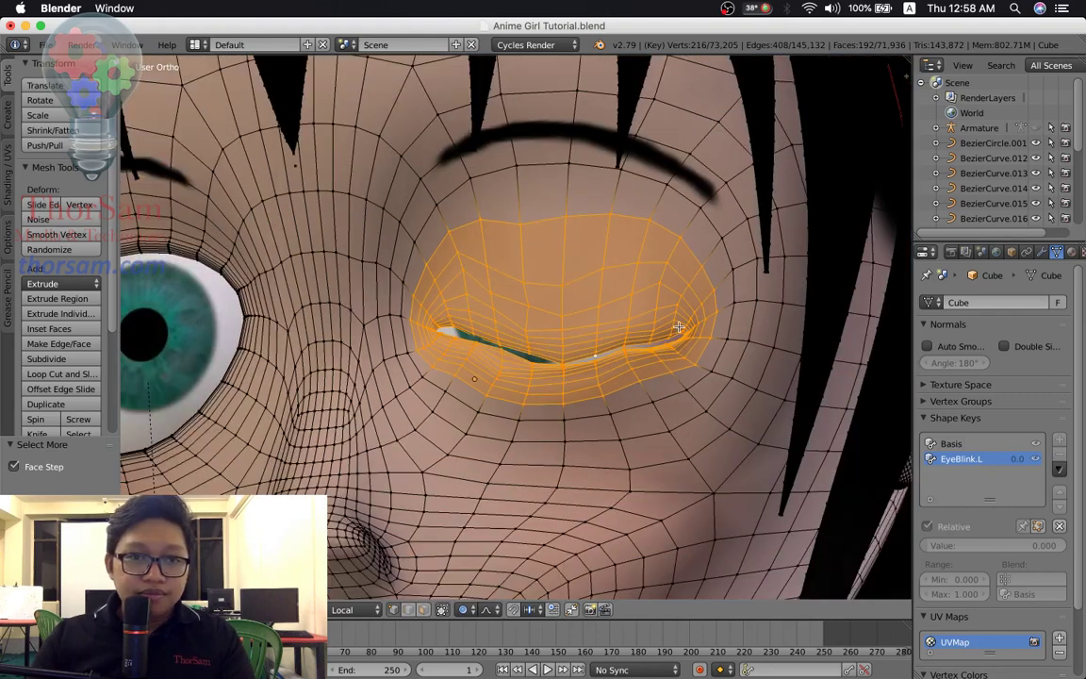
{"action": "scroll", "coordinate": [679, 327], "scroll_direction": "down", "scroll_amount": 2}
{"action": "scroll", "coordinate": [679, 326], "scroll_direction": "down", "scroll_amount": 1}
{"action": "scroll", "coordinate": [679, 326], "scroll_direction": "up", "scroll_amount": 2}
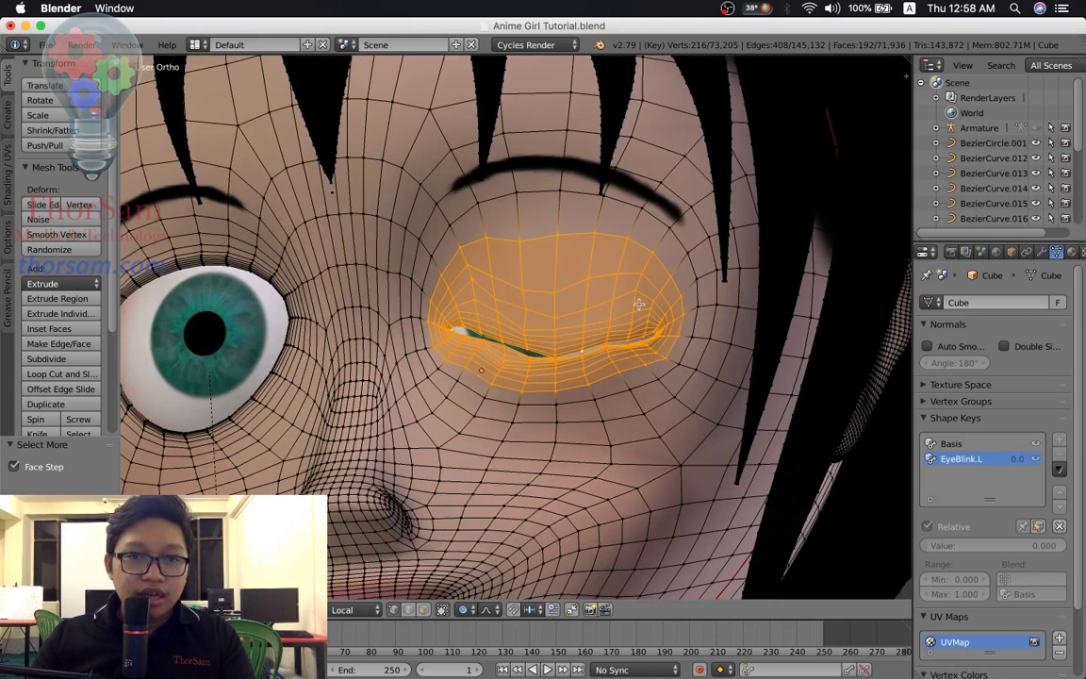
{"action": "scroll", "coordinate": [532, 330], "scroll_direction": "up", "scroll_amount": 1}
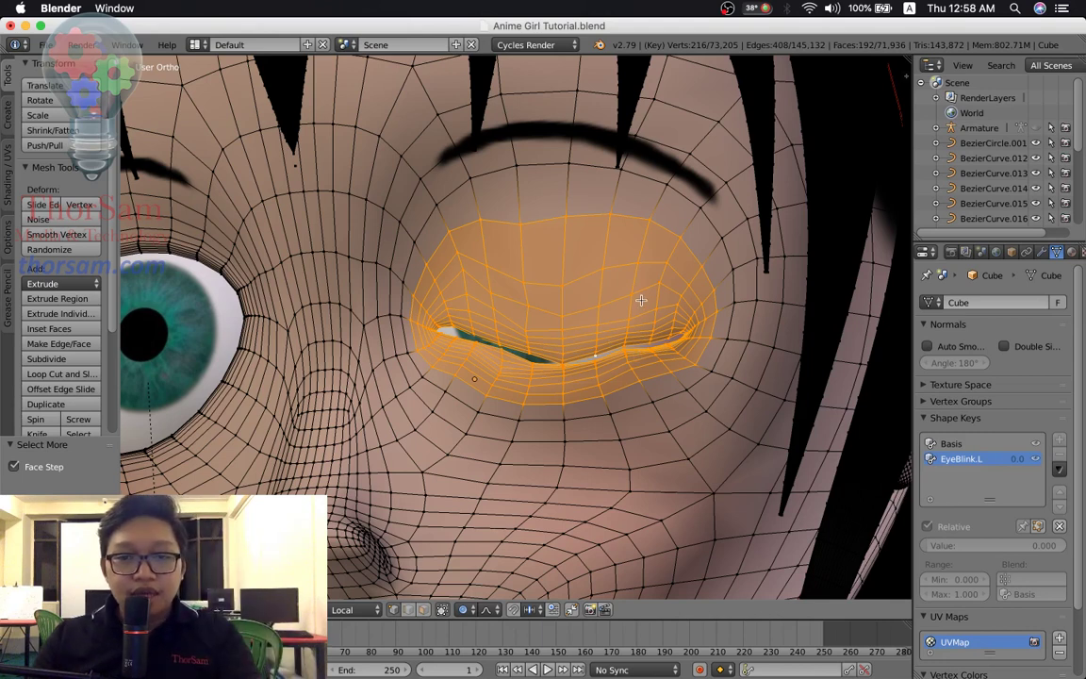
Apply Smooth Vertex nine times to the selected eyelid region.
{"action": "key", "text": "w"}
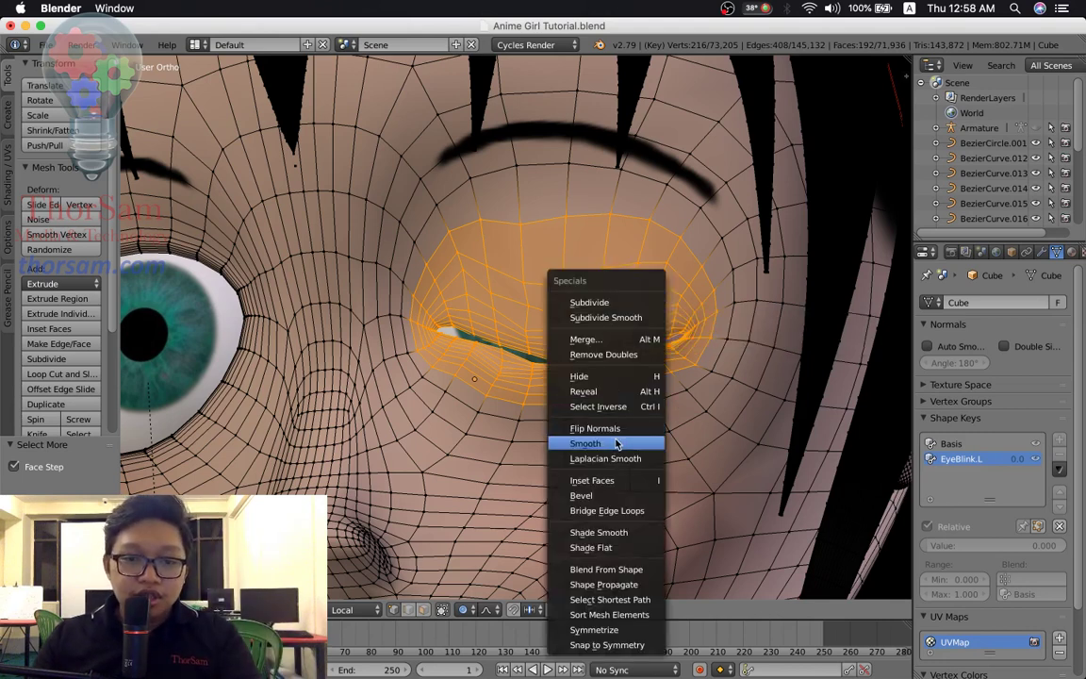
{"action": "left_click", "coordinate": [614, 439]}
{"action": "key", "text": "w"}
{"action": "left_click", "coordinate": [641, 332]}
{"action": "key", "text": "w"}
{"action": "left_click", "coordinate": [639, 328]}
{"action": "key", "text": "w"}
{"action": "left_click", "coordinate": [577, 303]}
{"action": "key", "text": "w"}
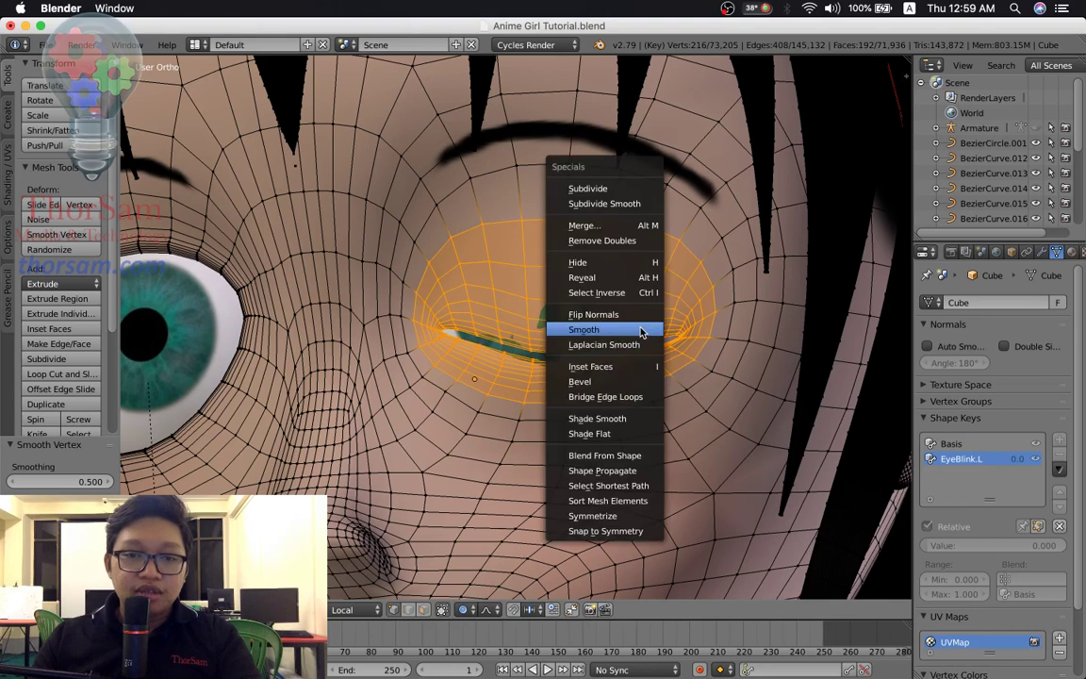
{"action": "left_click", "coordinate": [639, 327]}
{"action": "key", "text": "w"}
{"action": "left_click", "coordinate": [639, 328]}
{"action": "key", "text": "w"}
{"action": "left_click", "coordinate": [639, 327]}
{"action": "key", "text": "w"}
{"action": "left_click", "coordinate": [639, 328]}
{"action": "key", "text": "w"}
{"action": "left_click", "coordinate": [640, 329]}
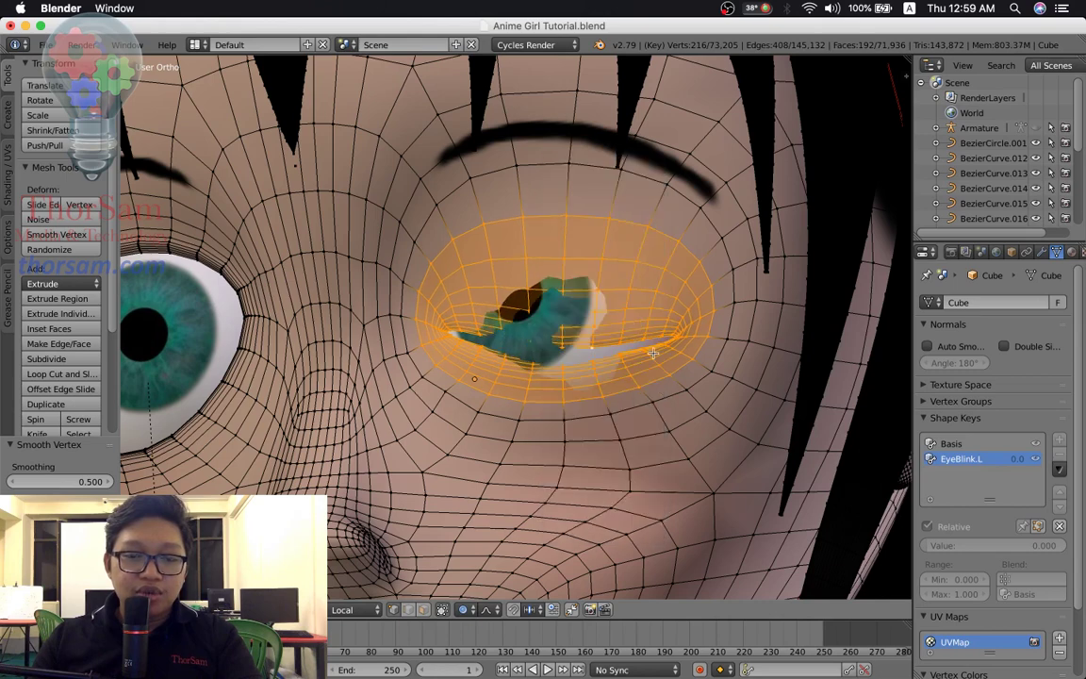
{"action": "middle_click_drag", "start_coordinate": [652, 352], "coordinate": [656, 377]}
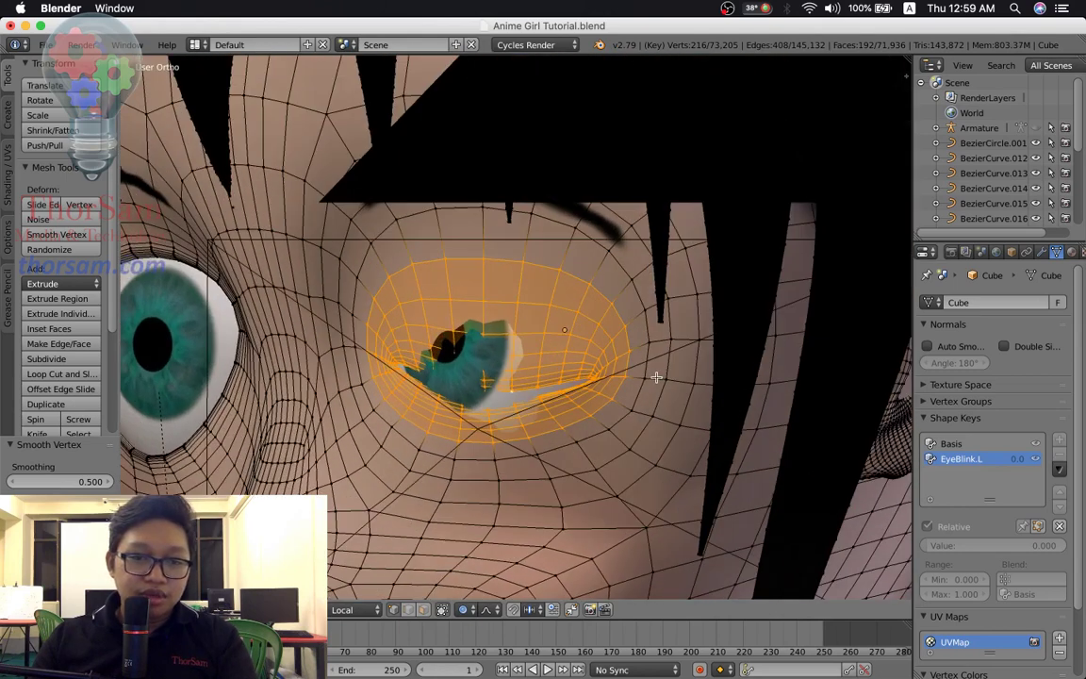
Select the short lower-eyelid edge hidden behind the eyeball, using see-through wireframe.
{"action": "scroll", "coordinate": [643, 377], "scroll_direction": "up", "scroll_amount": 4}
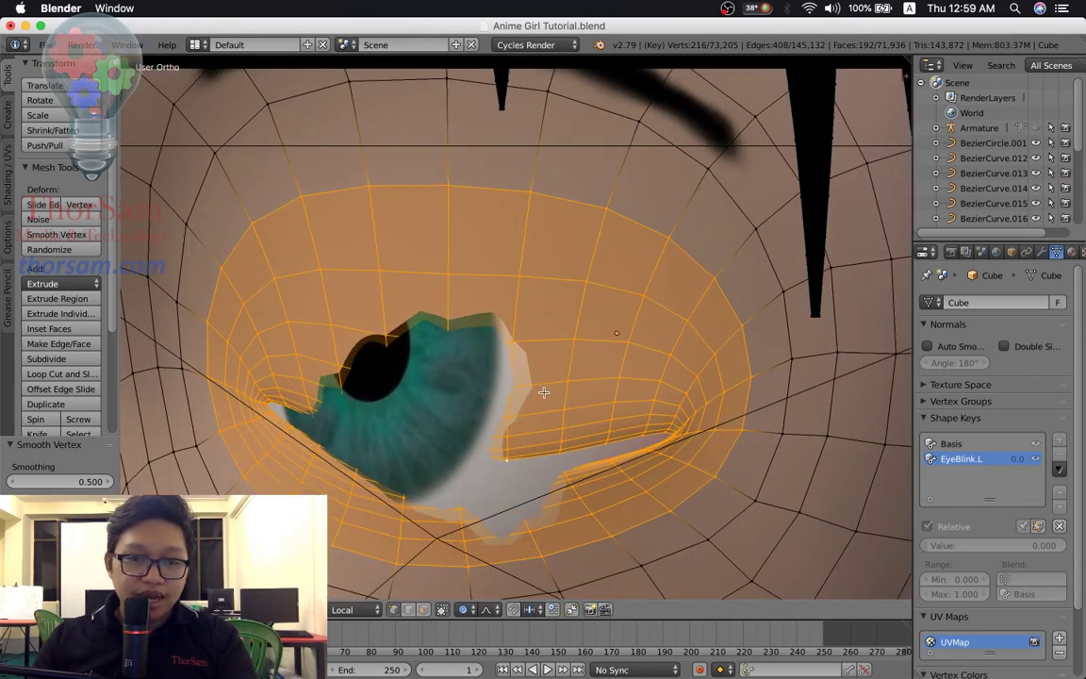
{"action": "middle_click_drag", "start_coordinate": [544, 392], "coordinate": [547, 417]}
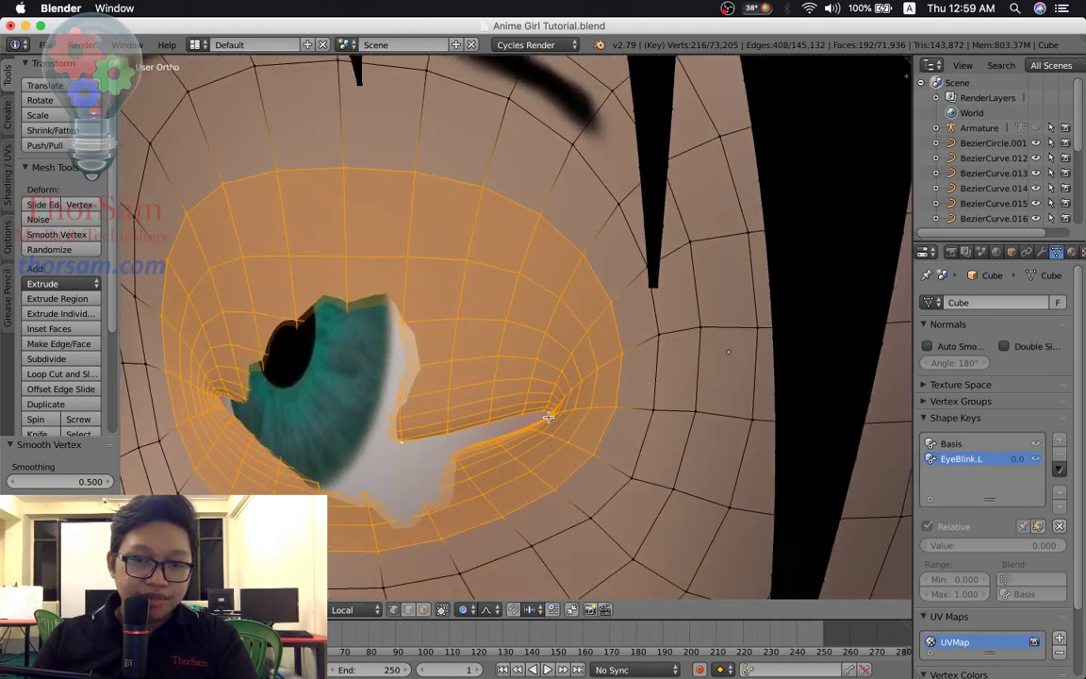
{"action": "scroll", "coordinate": [548, 417], "scroll_direction": "up", "scroll_amount": 3}
{"action": "right_click", "coordinate": [573, 473]}
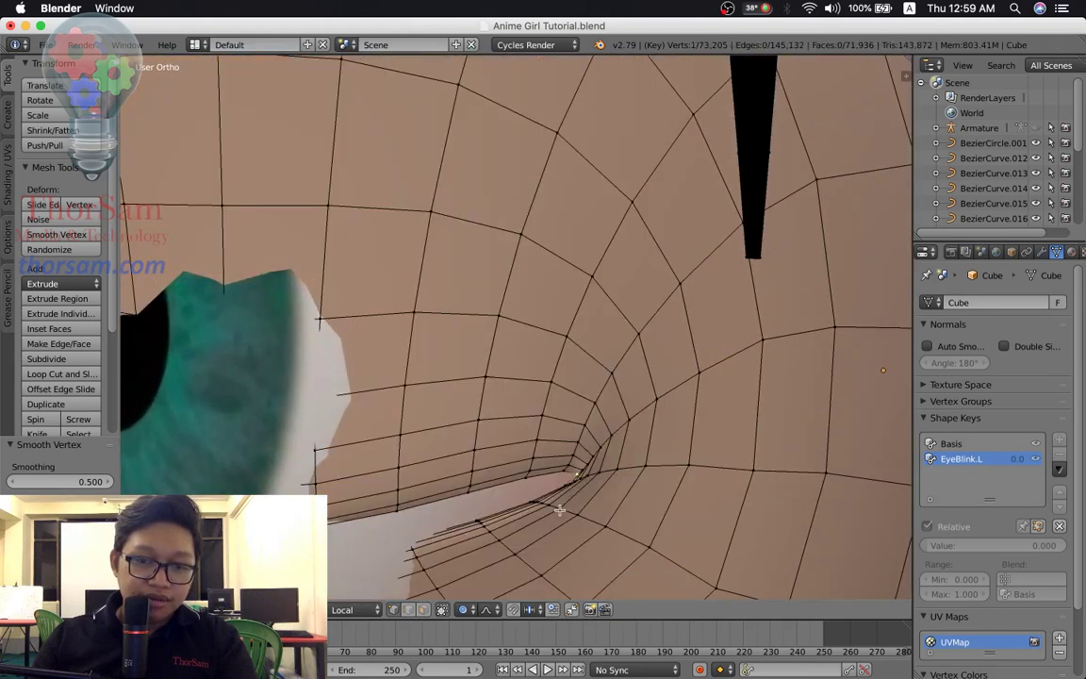
{"action": "scroll", "coordinate": [563, 505], "scroll_direction": "down", "scroll_amount": 2}
{"action": "middle_click_drag", "start_coordinate": [516, 477], "coordinate": [362, 467]}
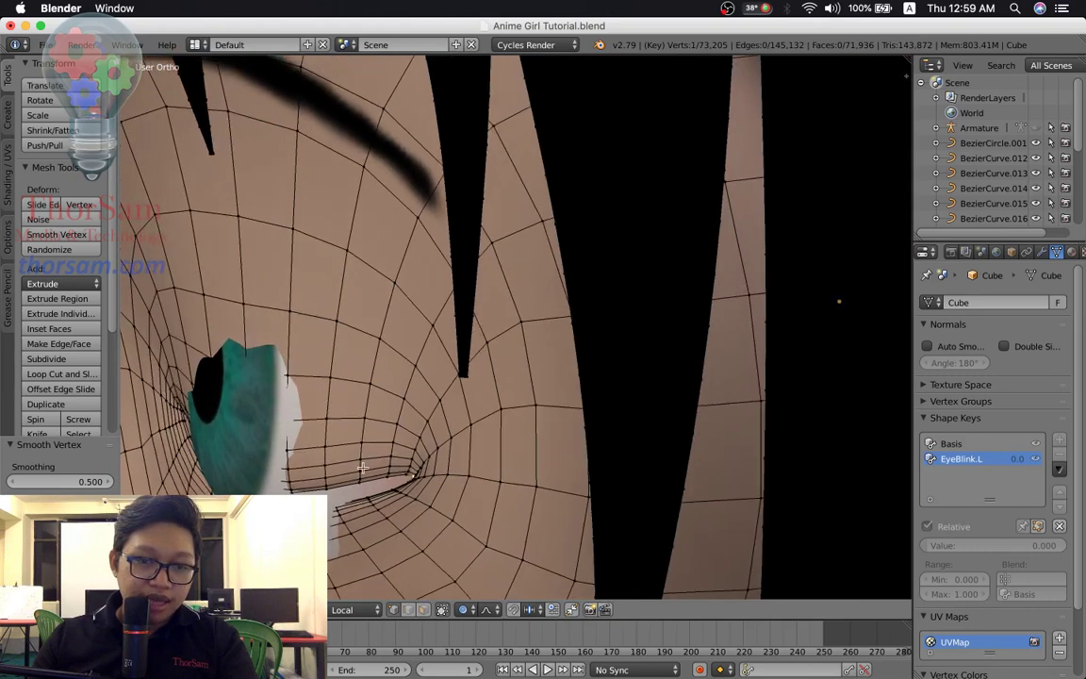
{"action": "middle_click_drag", "start_coordinate": [387, 428], "coordinate": [453, 346]}
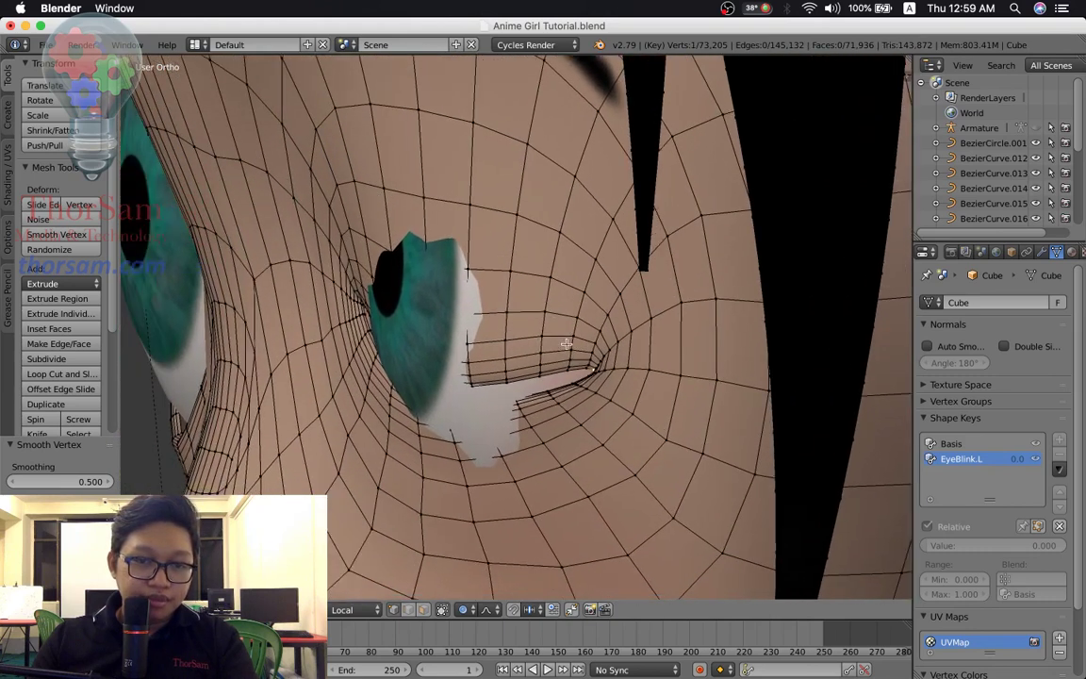
{"action": "scroll", "coordinate": [448, 344], "scroll_direction": "up", "scroll_amount": 2}
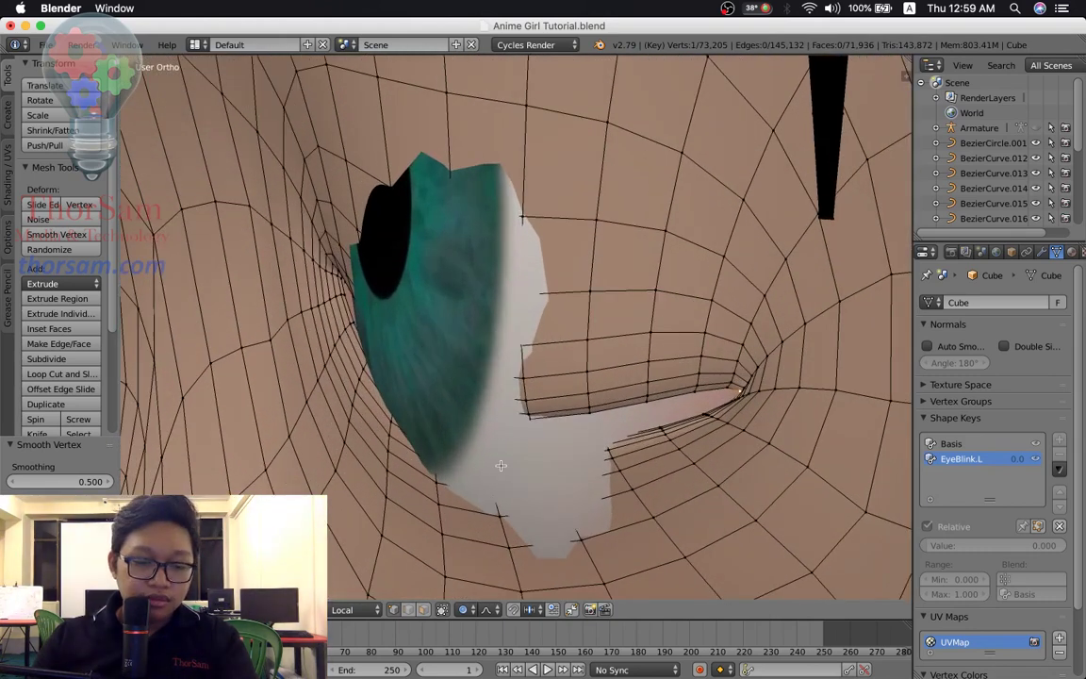
{"action": "key", "text": "z"}
{"action": "right_click", "coordinate": [489, 443]}
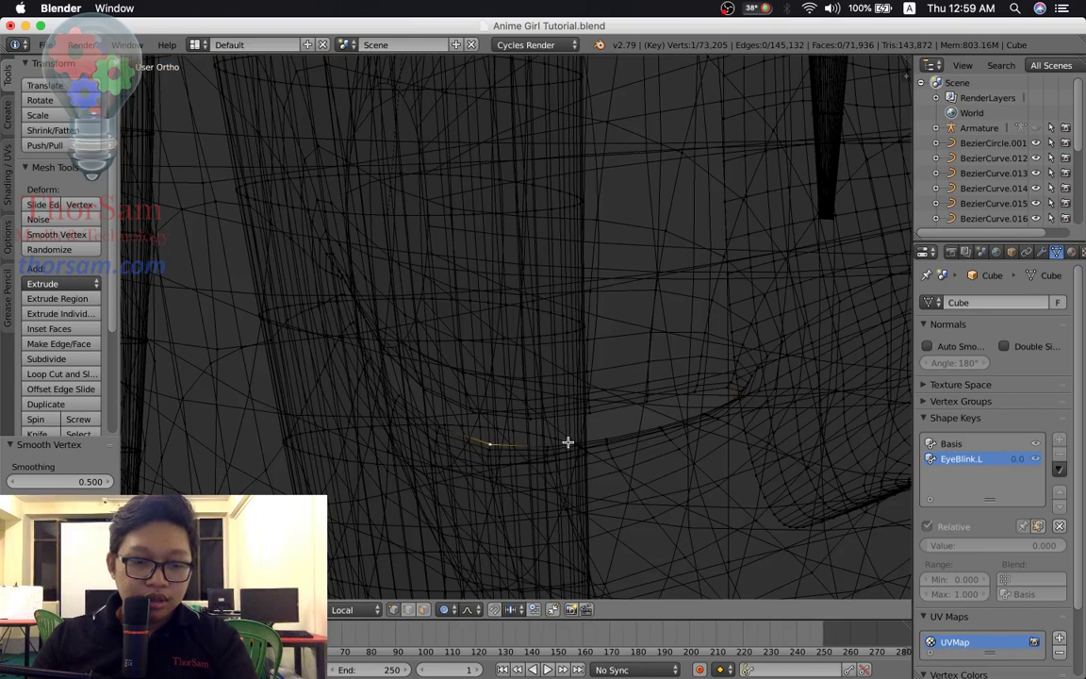
{"action": "key", "text": "z"}
Move the lower-eyelid edge along Y twice with proportional falloff, checking in wireframe.
{"action": "key", "text": "alt+z"}
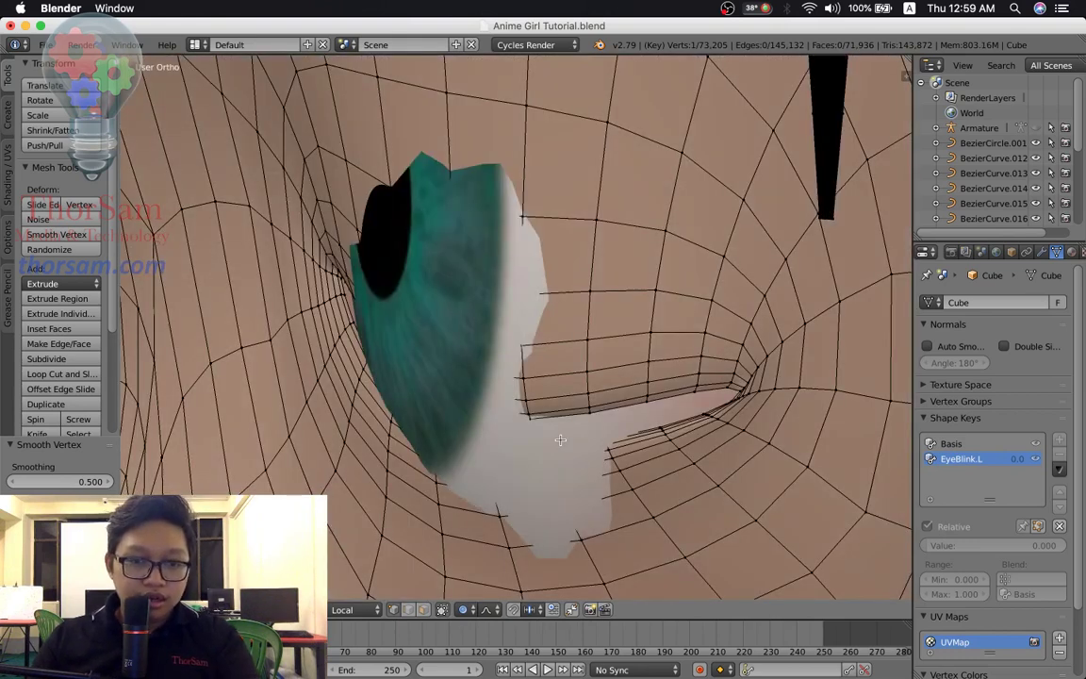
{"action": "key", "text": "g"}
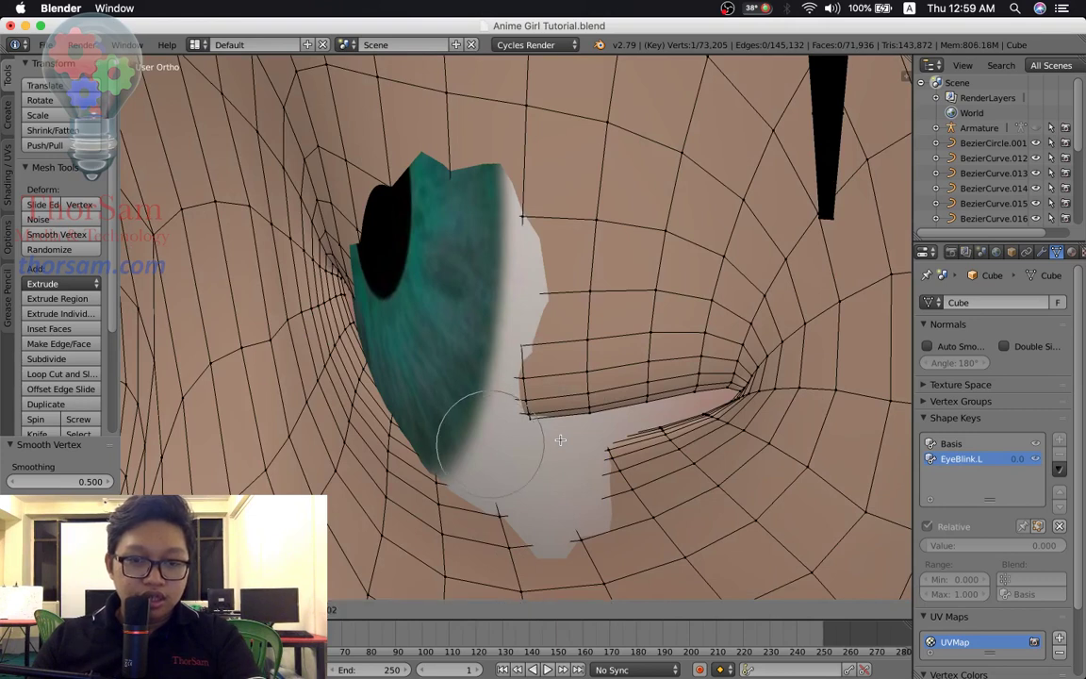
{"action": "key", "text": "y"}
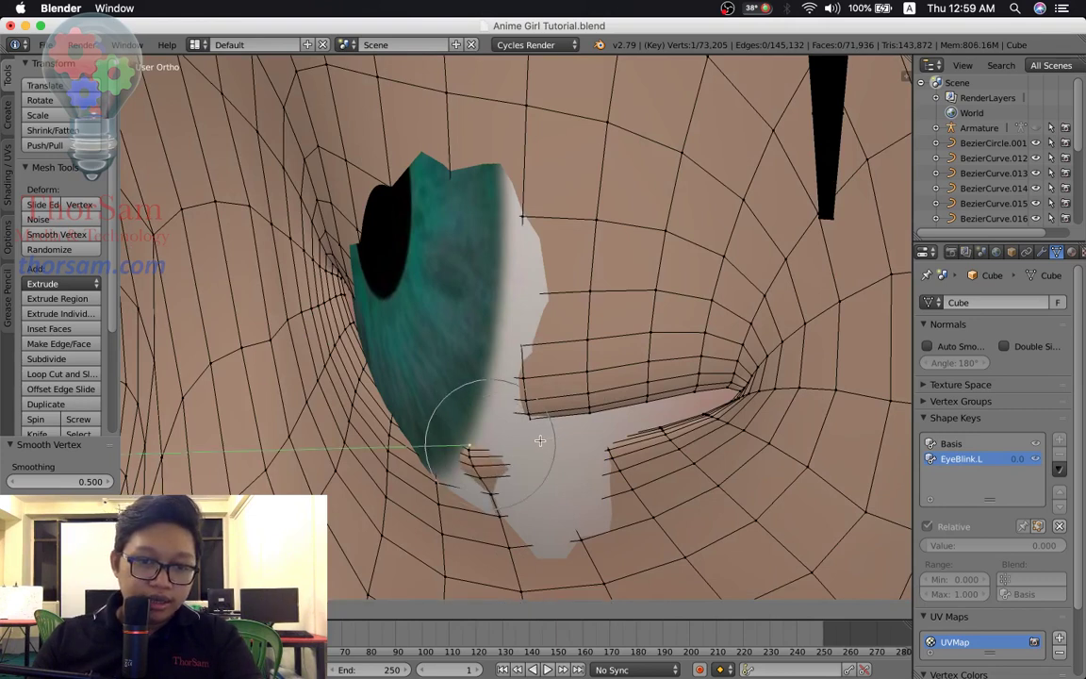
{"action": "left_click", "coordinate": [563, 450]}
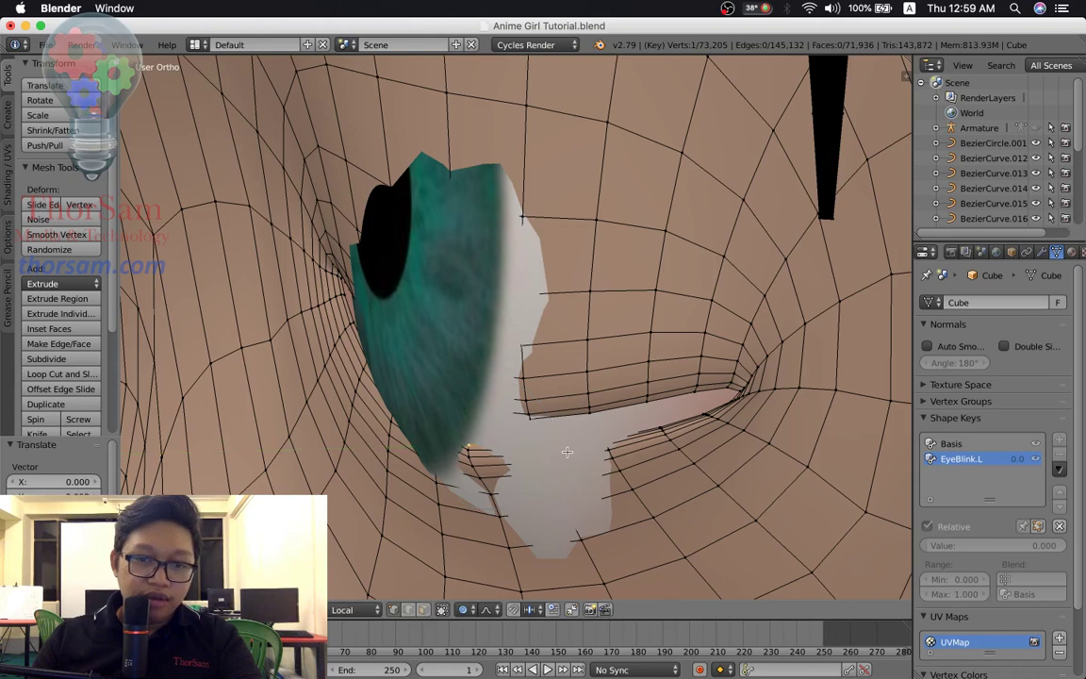
{"action": "key", "text": "z"}
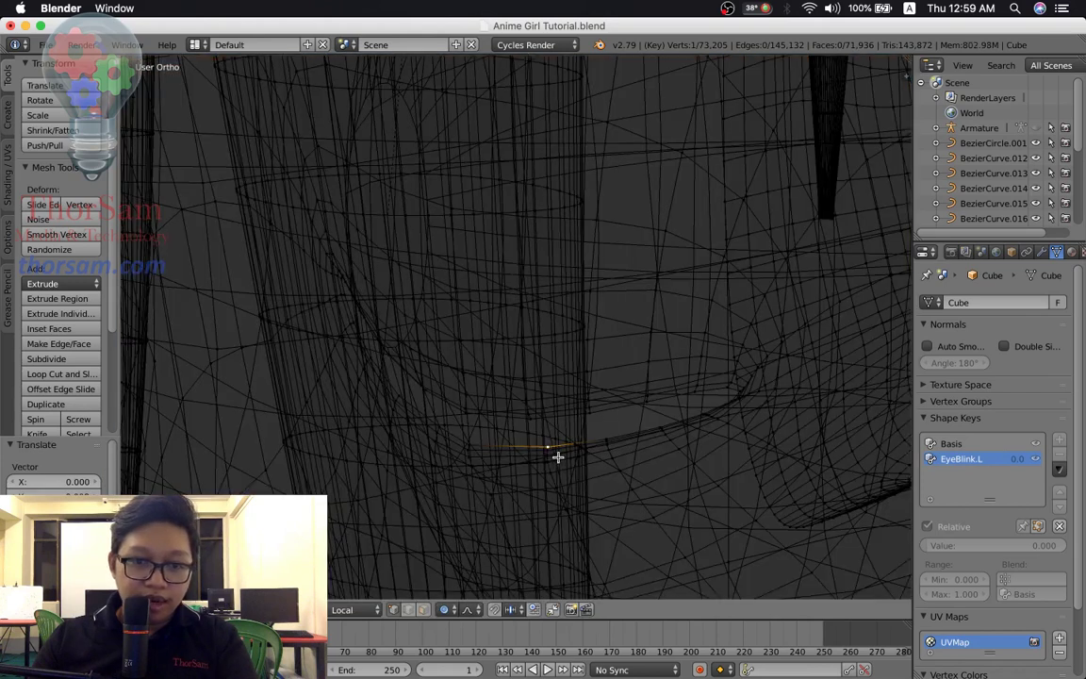
{"action": "key", "text": "z"}
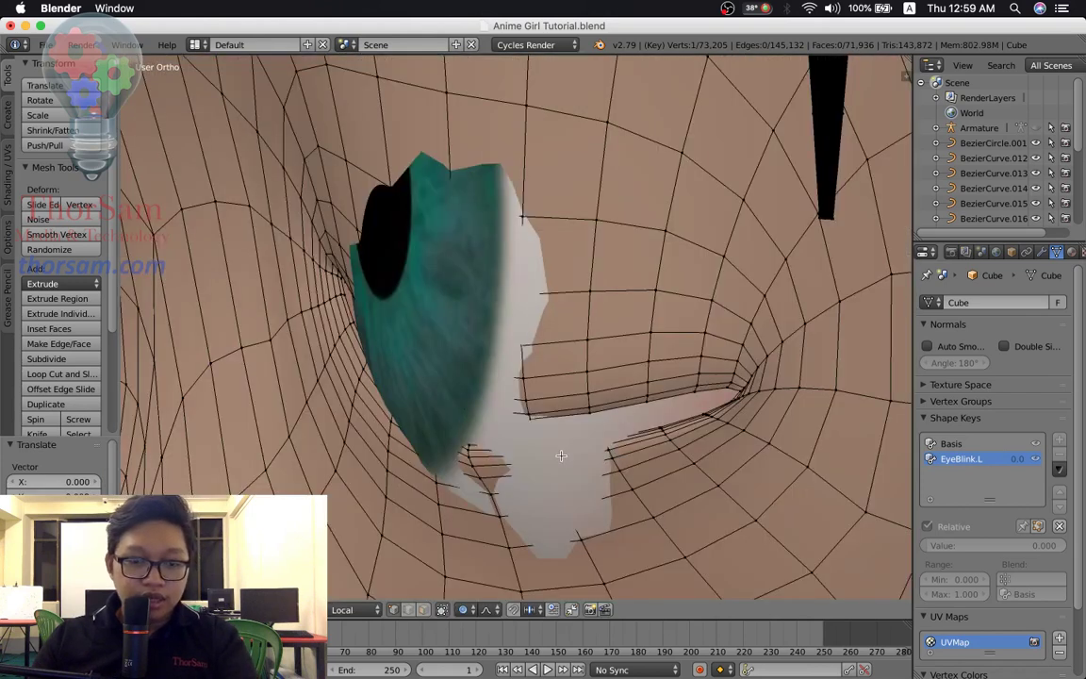
{"action": "key", "text": "g"}
{"action": "key", "text": "y"}
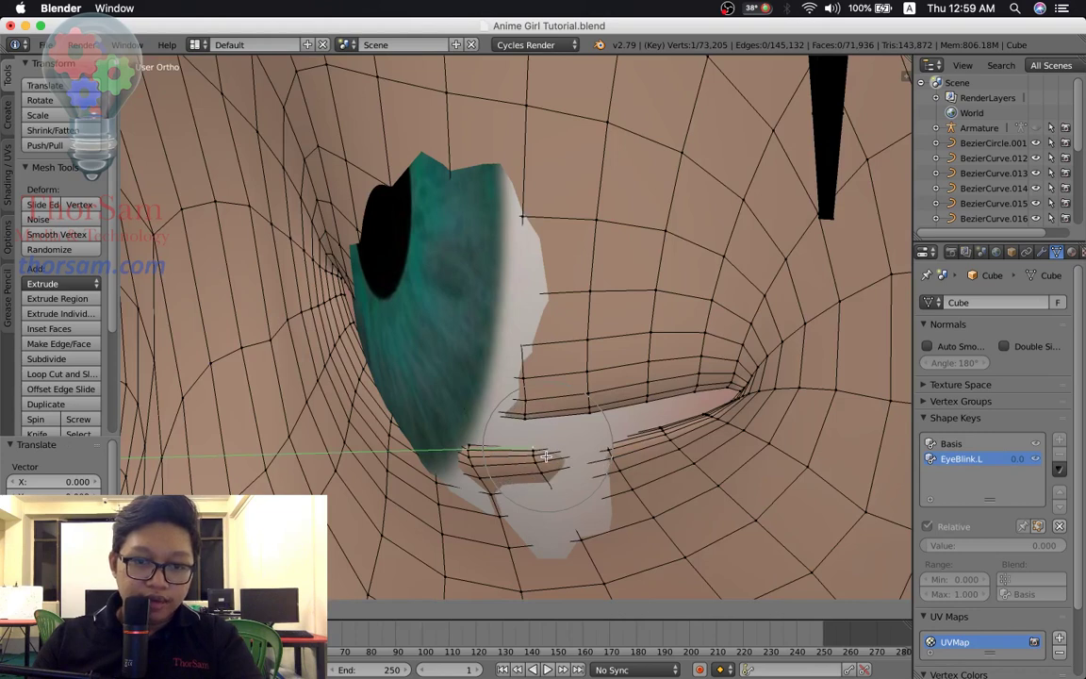
{"action": "left_click", "coordinate": [544, 456]}
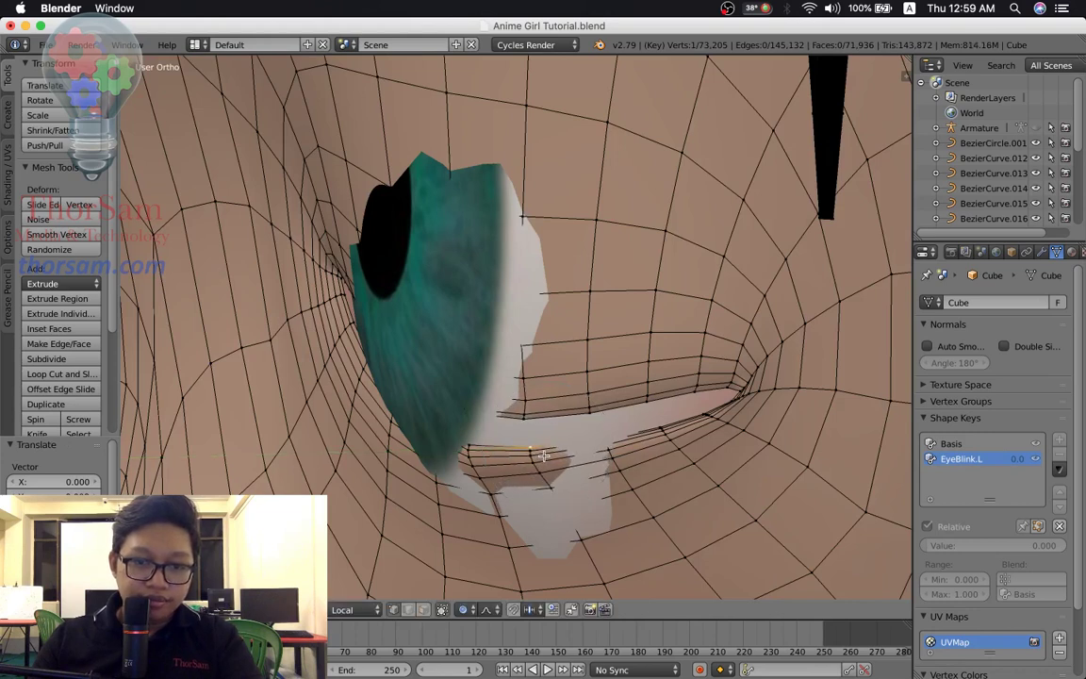
{"action": "key", "text": "z"}
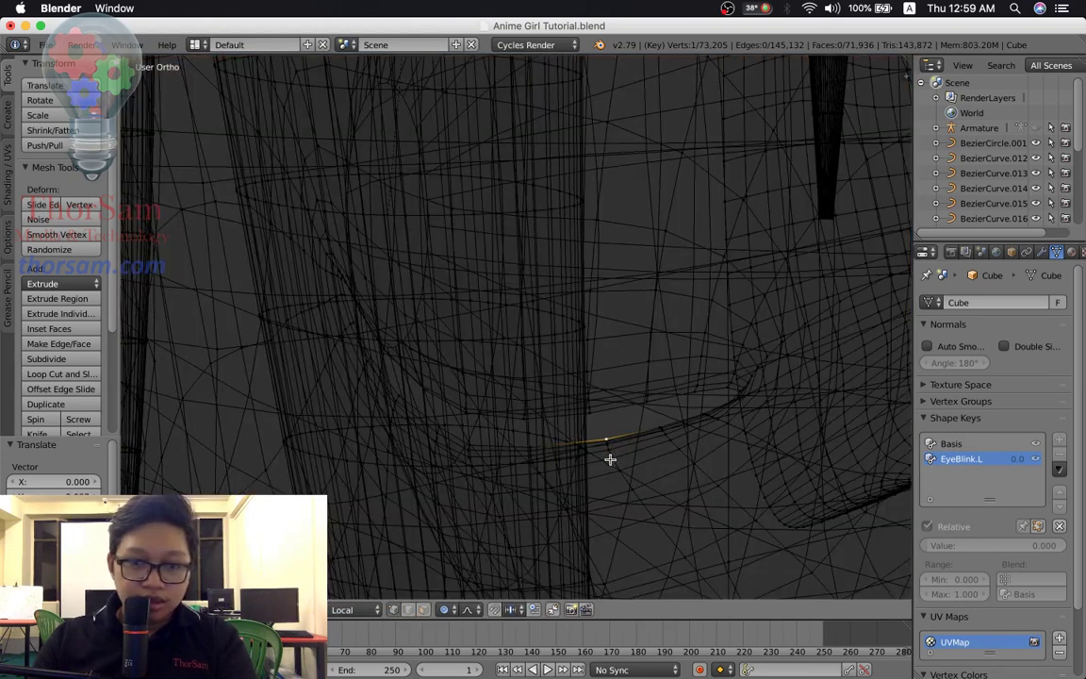
{"action": "key", "text": "z"}
{"action": "key", "text": "alt+z"}
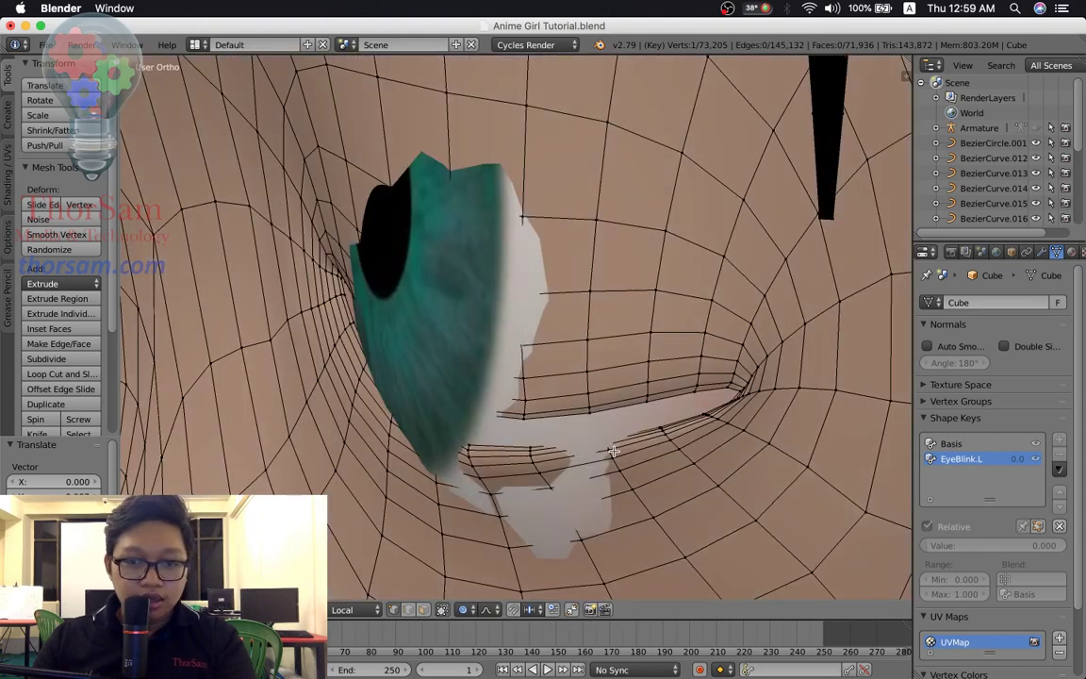
Shift the selected lower-eyelid vertices twice along Y into a smoother lid line.
{"action": "key", "text": "g"}
{"action": "key", "text": "y"}
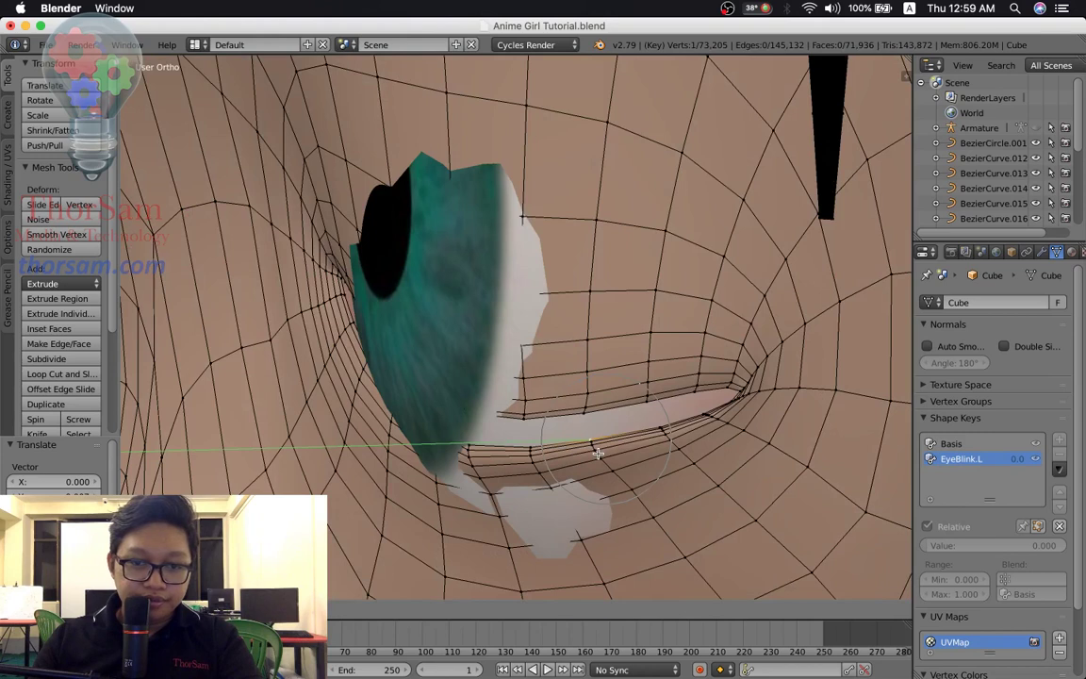
{"action": "left_click", "coordinate": [597, 453]}
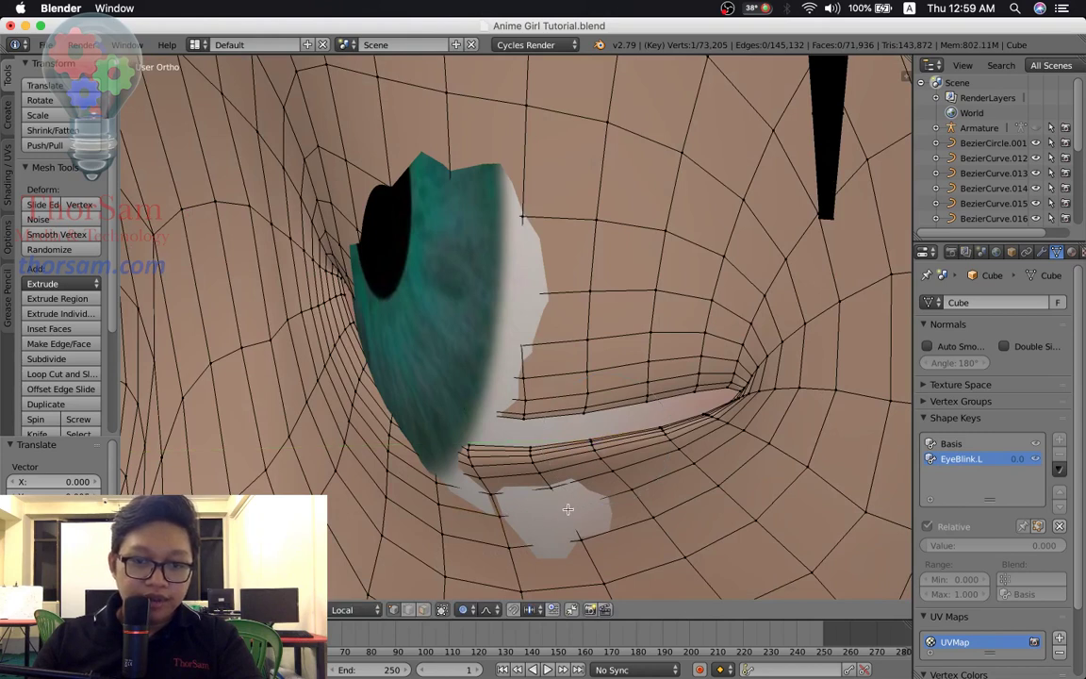
{"action": "key", "text": "g"}
{"action": "key", "text": "y"}
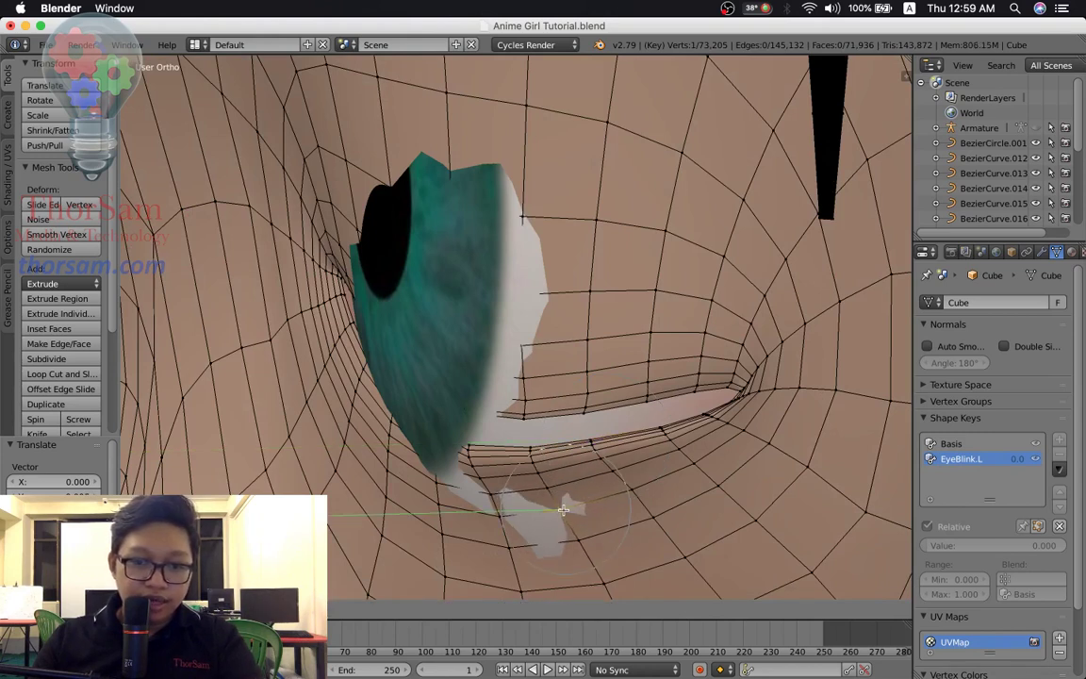
{"action": "left_click", "coordinate": [563, 509]}
Reposition two more lower-eyelid vertices, nudging the first one slightly left.
{"action": "right_click", "coordinate": [500, 516]}
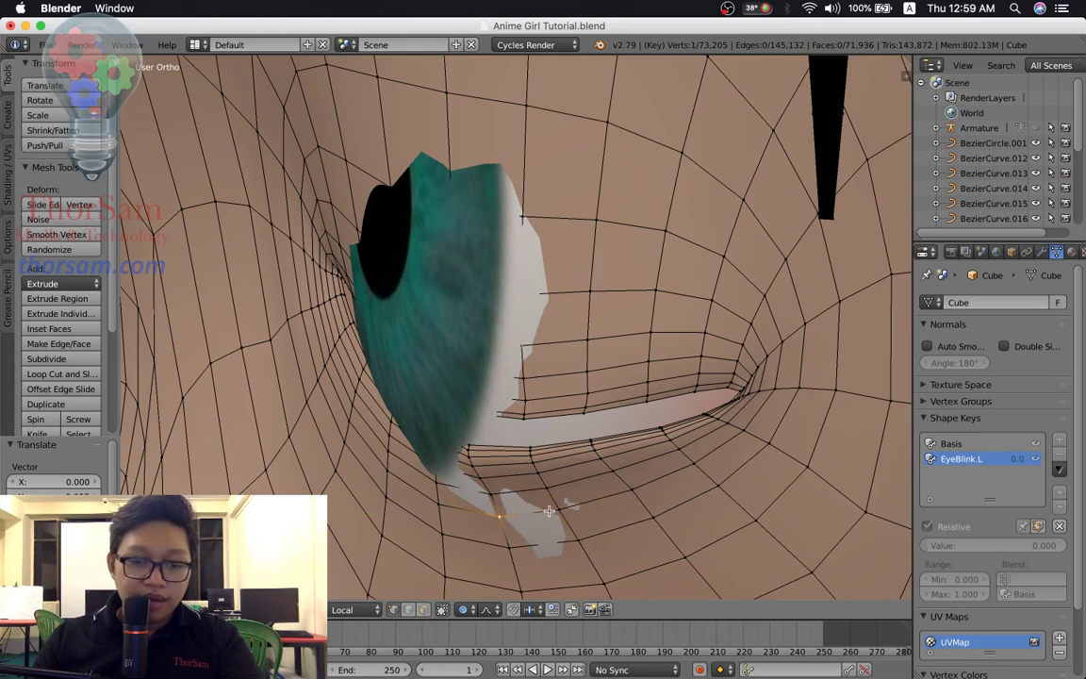
{"action": "key", "text": "g"}
{"action": "left_click", "coordinate": [540, 511]}
{"action": "key", "text": "a"}
{"action": "right_click", "coordinate": [491, 484]}
{"action": "key", "text": "g"}
{"action": "key", "text": "y"}
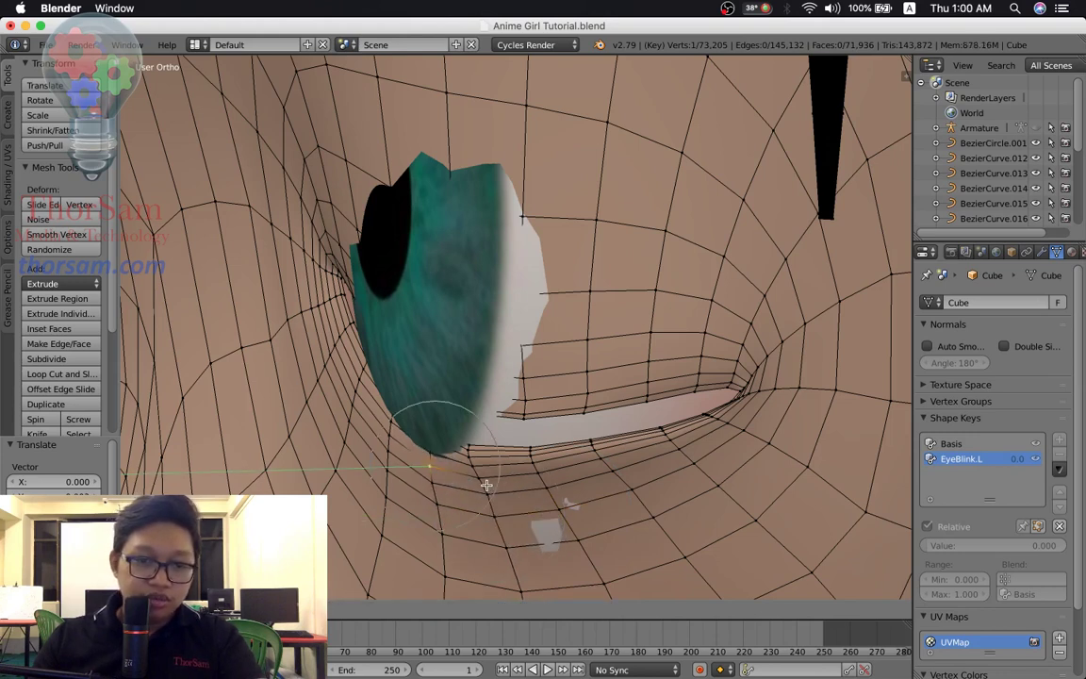
{"action": "left_click", "coordinate": [452, 454]}
Move the selected lower-lid vertex with proportional falloff after a wireframe check.
{"action": "key", "text": "z"}
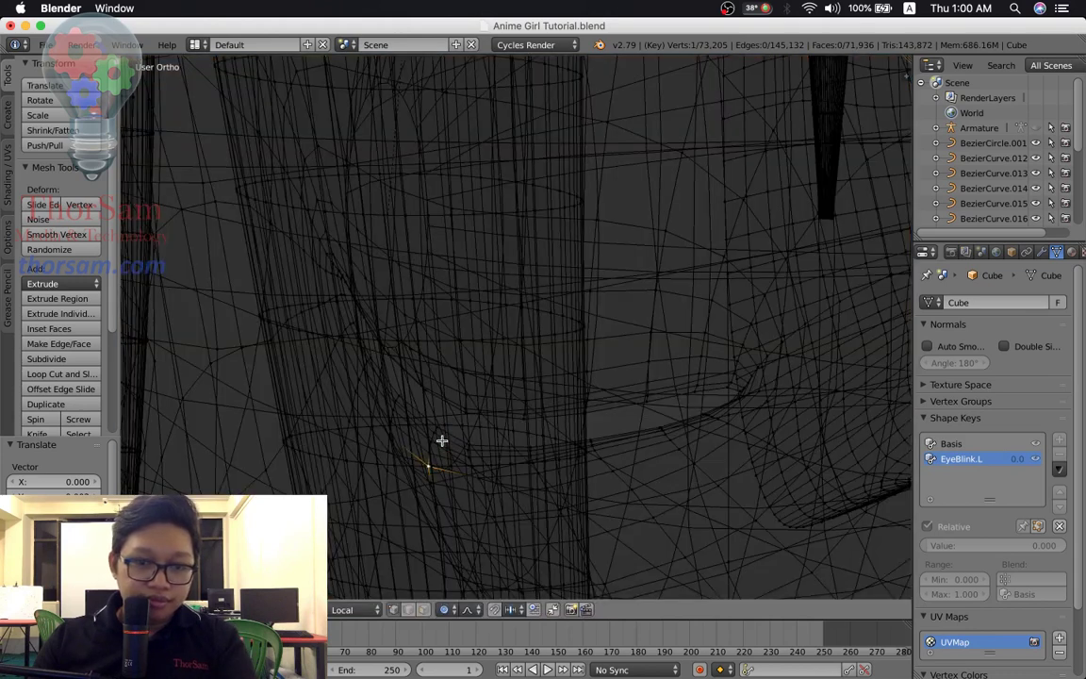
{"action": "key", "text": "z"}
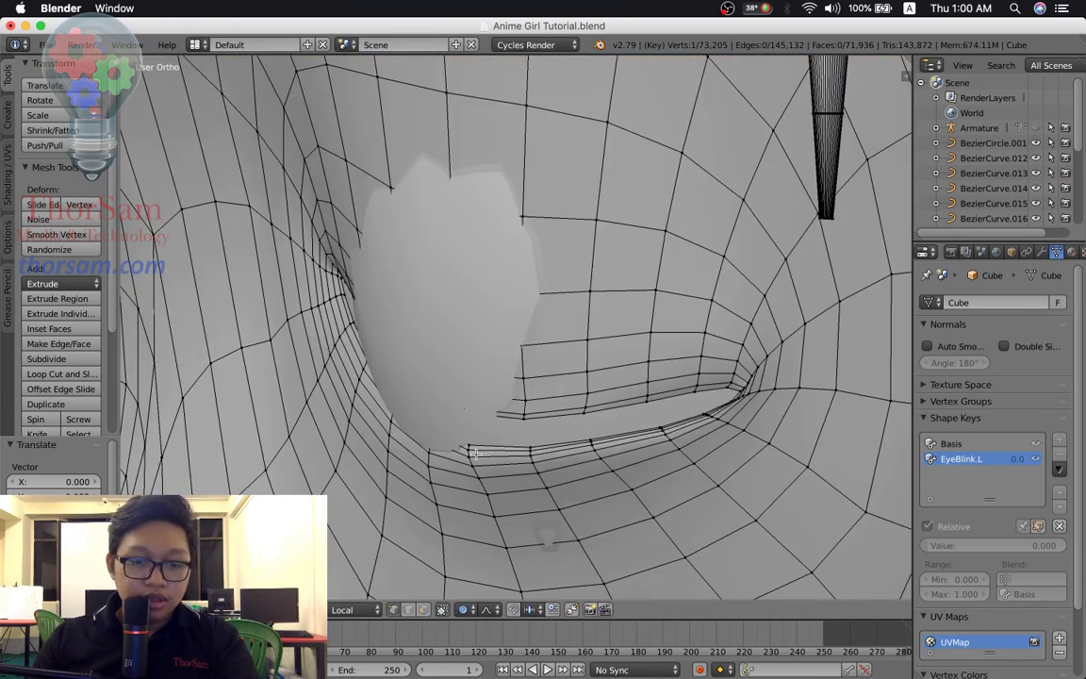
{"action": "key", "text": "g"}
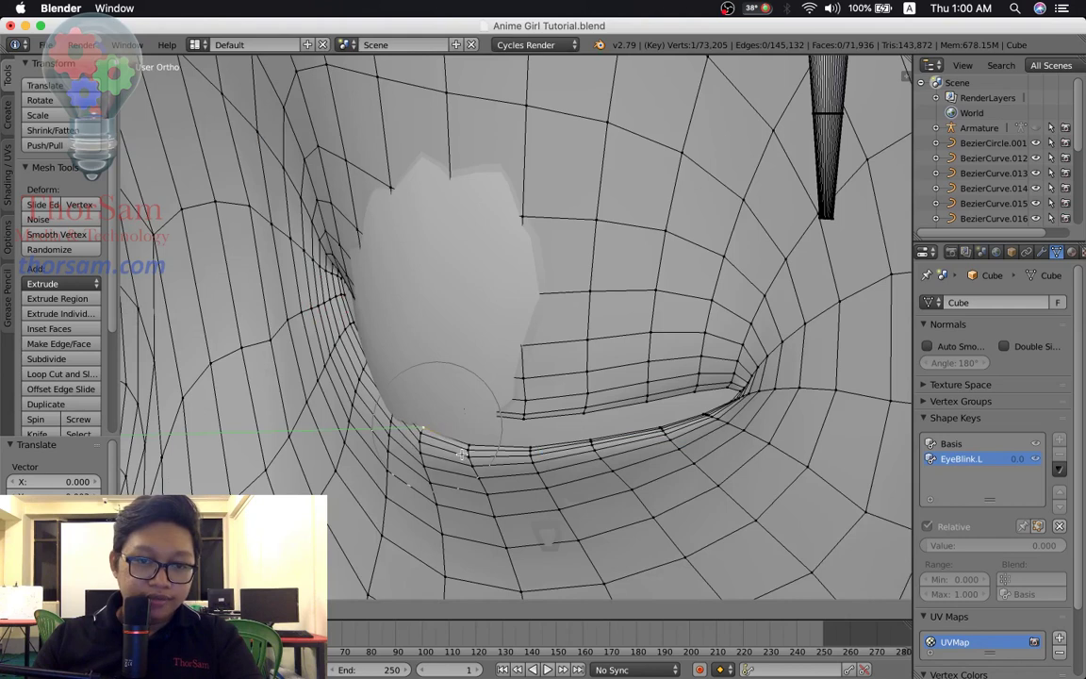
{"action": "left_click", "coordinate": [459, 456]}
{"action": "scroll", "coordinate": [461, 448], "scroll_direction": "up", "scroll_amount": 2}
{"action": "scroll", "coordinate": [465, 435], "scroll_direction": "up", "scroll_amount": 2}
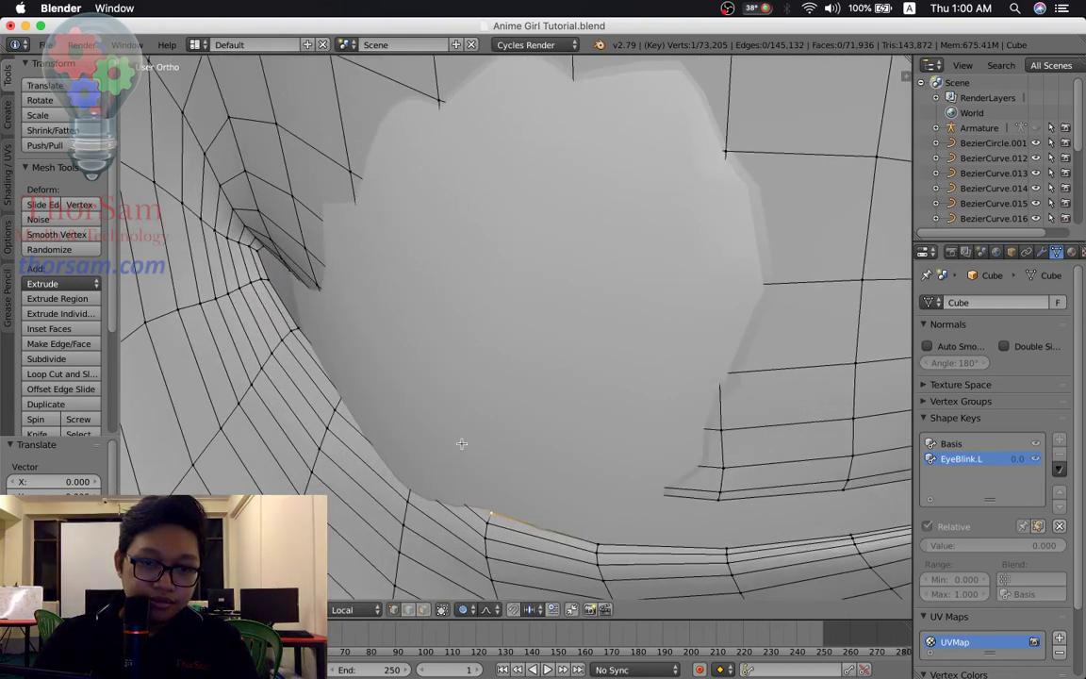
Select a hidden eyelid vertex in wireframe and move it slightly up and left.
{"action": "key", "text": "z"}
{"action": "right_click", "coordinate": [425, 457]}
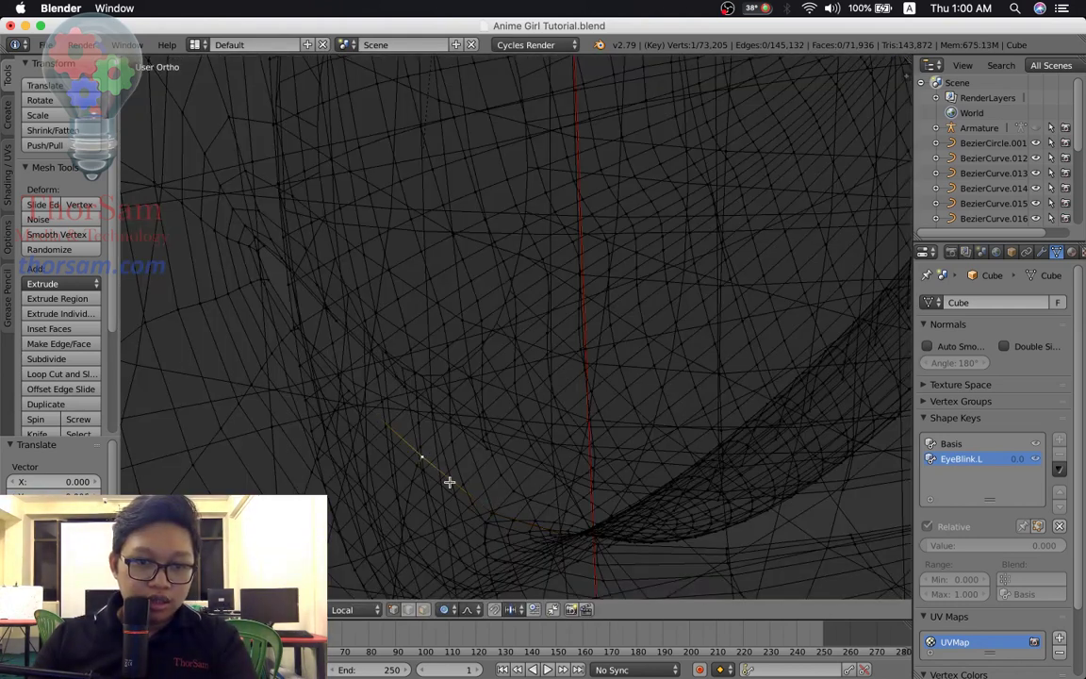
{"action": "key", "text": "z"}
{"action": "key", "text": "g"}
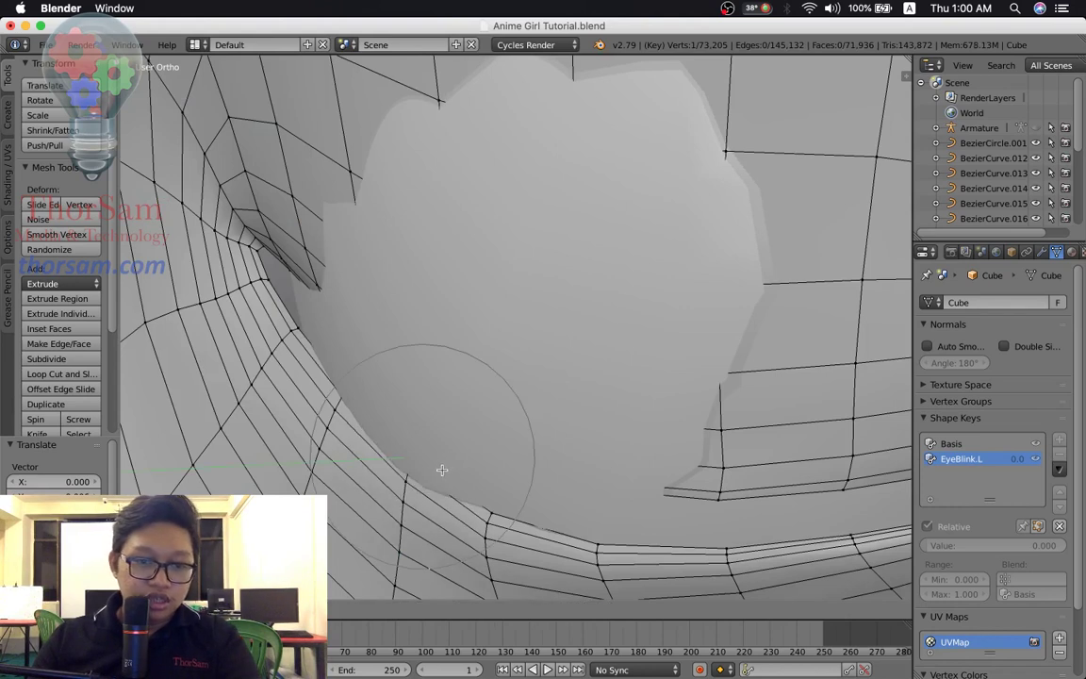
{"action": "left_click", "coordinate": [424, 462]}
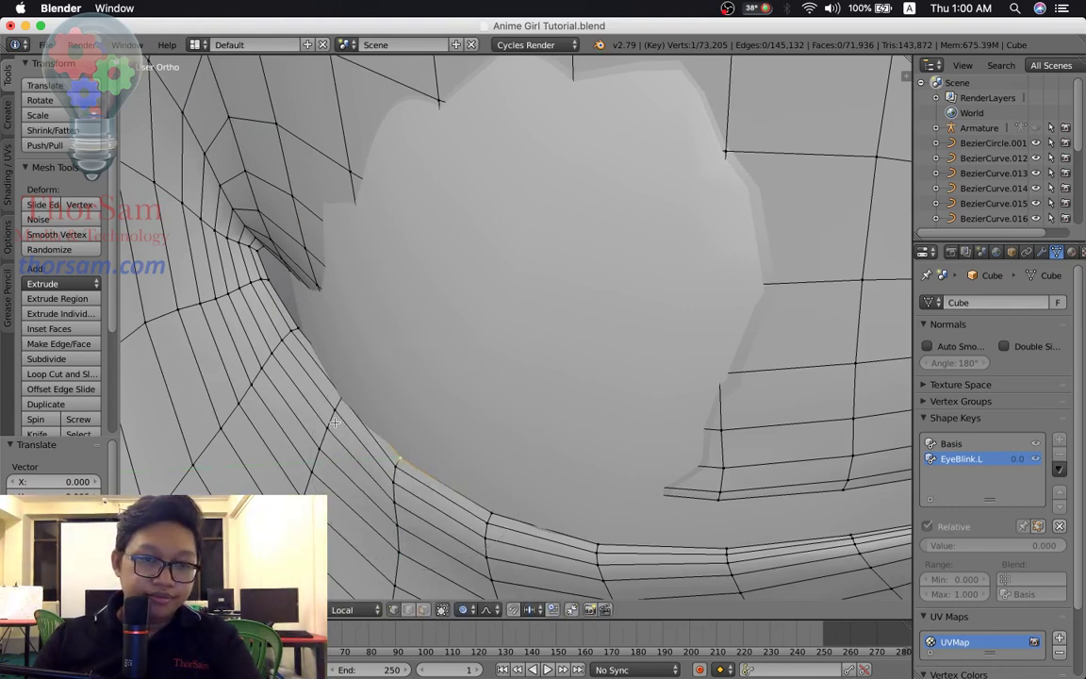
Move that eyelid vertex again after inspecting it in wireframe.
{"action": "key", "text": "z"}
{"action": "middle_click_drag", "start_coordinate": [348, 390], "coordinate": [391, 428]}
{"action": "key", "text": "z"}
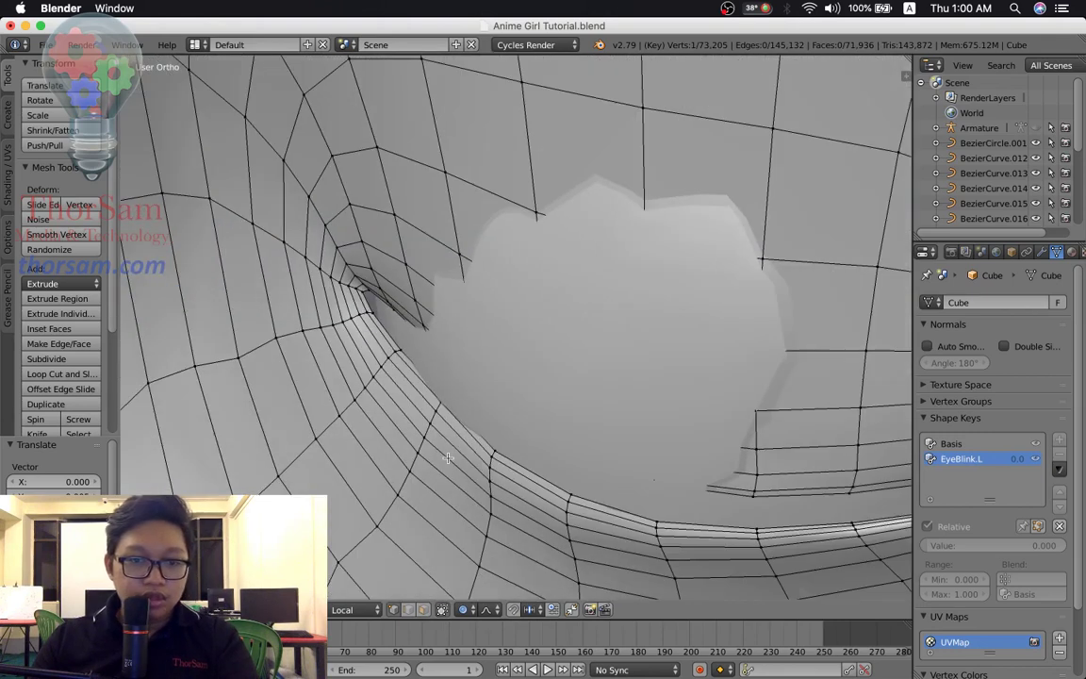
{"action": "key", "text": "g"}
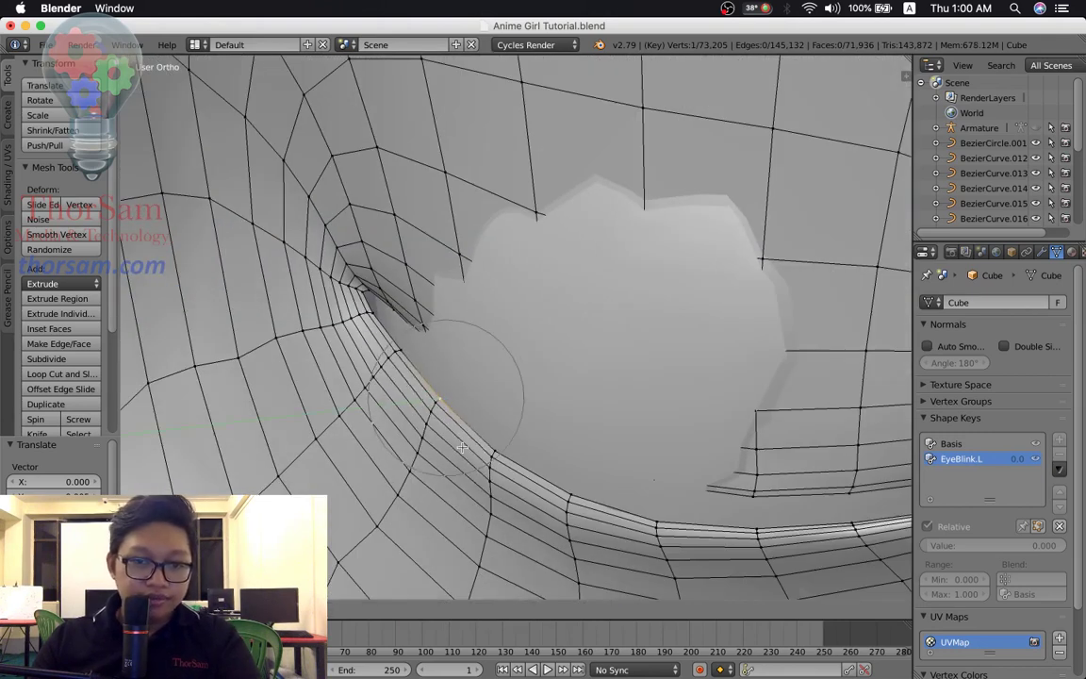
{"action": "left_click", "coordinate": [457, 447]}
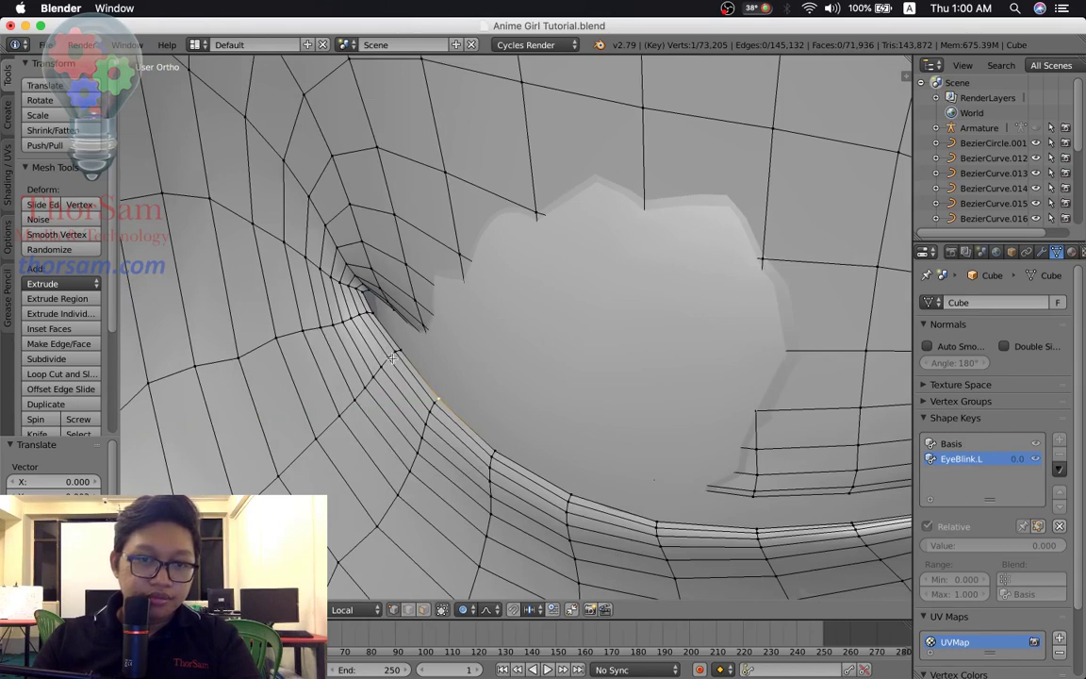
{"action": "scroll", "coordinate": [474, 377], "scroll_direction": "down", "scroll_amount": 4}
{"action": "scroll", "coordinate": [592, 468], "scroll_direction": "down", "scroll_amount": 2}
{"action": "mouse_move", "coordinate": [640, 458]}
{"action": "middle_mouse_down"}
{"action": "mouse_move", "coordinate": [400, 377]}
{"action": "mouse_move", "coordinate": [574, 385]}
{"action": "mouse_move", "coordinate": [632, 405]}
{"action": "middle_mouse_up"}
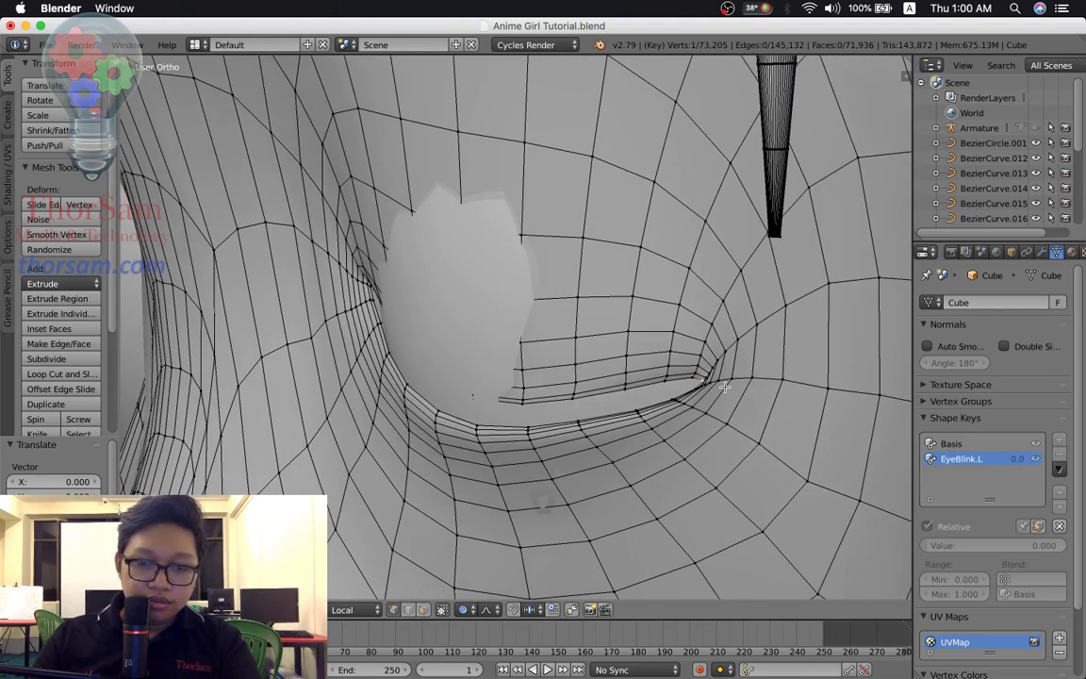
Move the vertex at the eye's right corner with soft proportional falloff.
{"action": "key", "text": "g"}
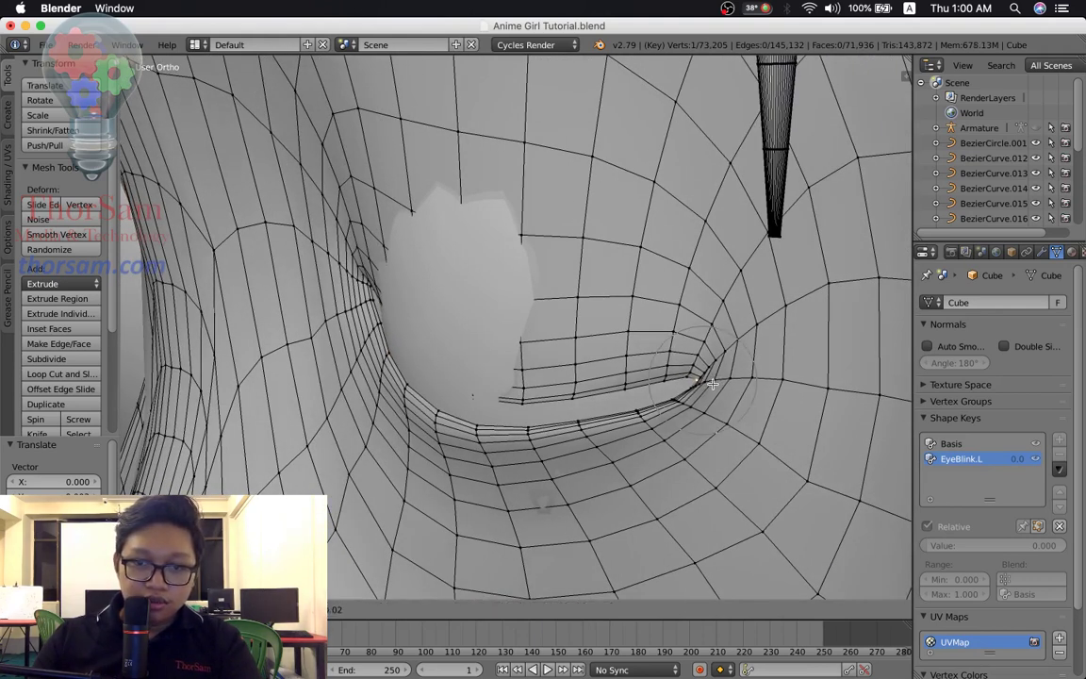
{"action": "left_click", "coordinate": [711, 383]}
{"action": "scroll", "coordinate": [712, 383], "scroll_direction": "up", "scroll_amount": 3}
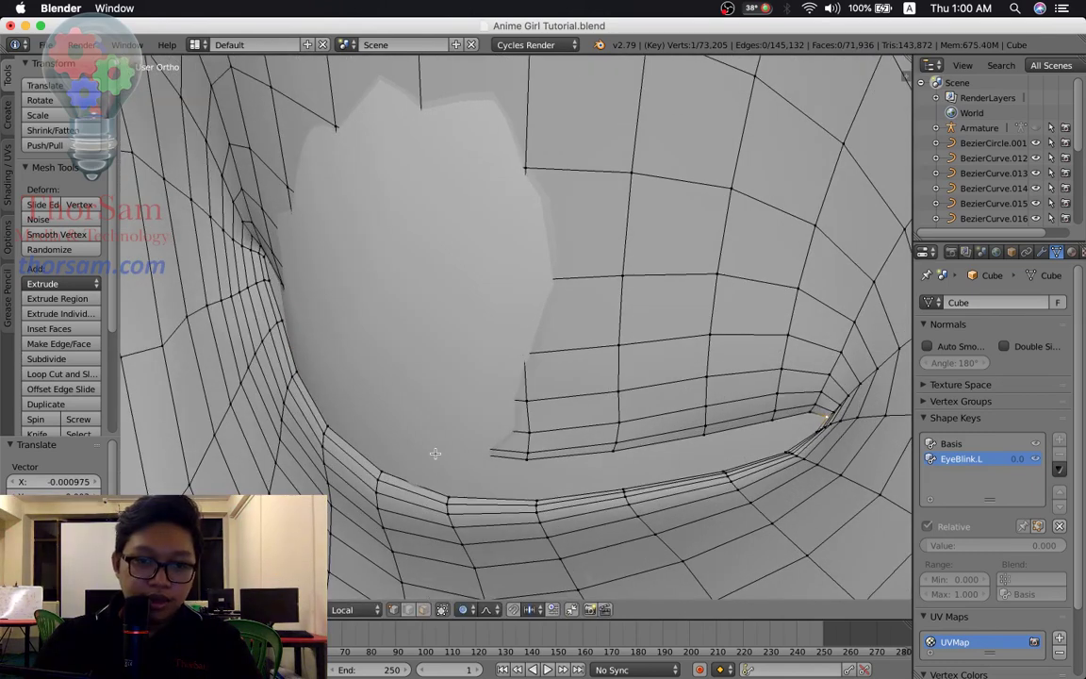
{"action": "key", "text": "z"}
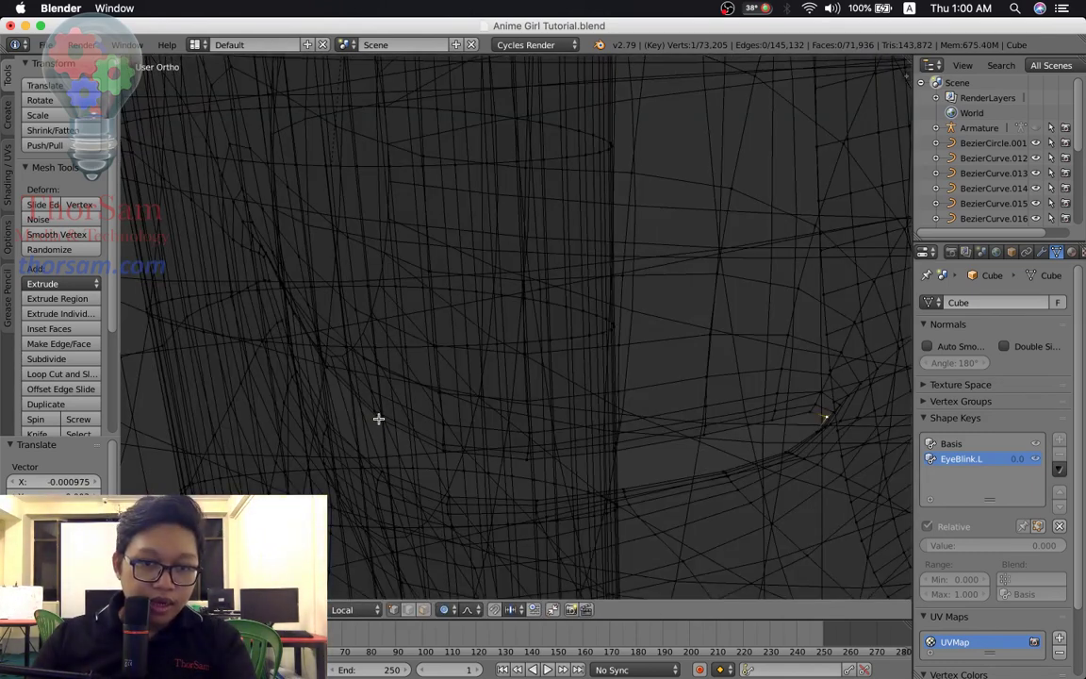
{"action": "mouse_move", "coordinate": [426, 445]}
{"action": "middle_mouse_down"}
{"action": "mouse_move", "coordinate": [449, 443]}
{"action": "mouse_move", "coordinate": [421, 438]}
{"action": "mouse_move", "coordinate": [417, 450]}
{"action": "mouse_move", "coordinate": [465, 439]}
{"action": "middle_mouse_up"}
{"action": "key", "text": "z"}
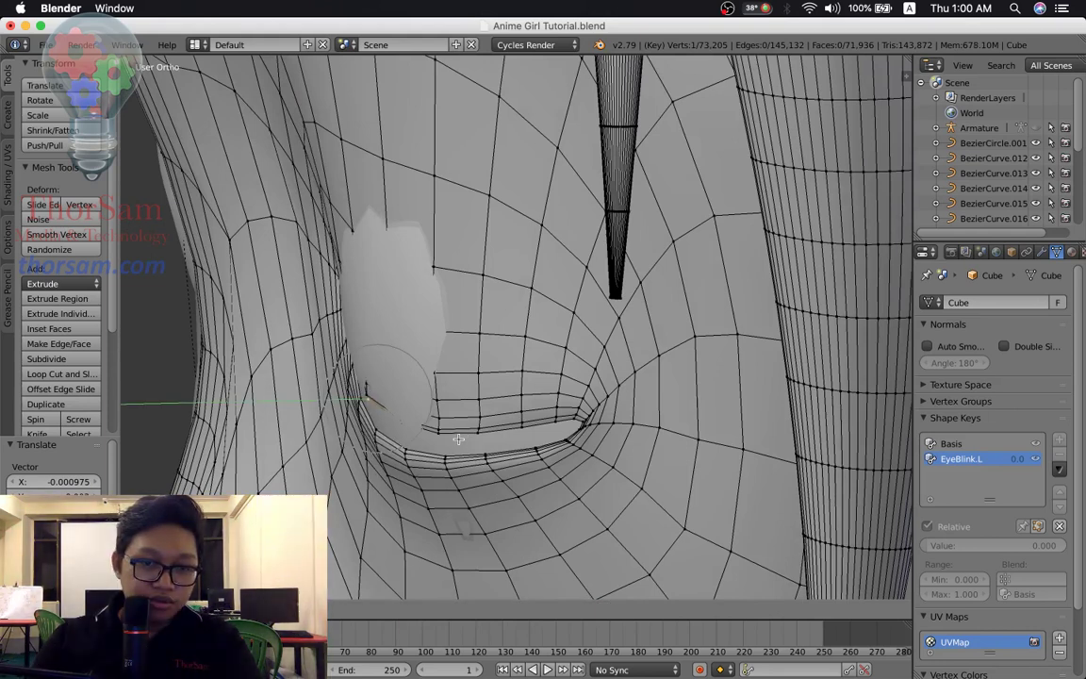
{"action": "mouse_move", "coordinate": [458, 439]}
{"action": "middle_mouse_down"}
{"action": "mouse_move", "coordinate": [396, 448]}
{"action": "mouse_move", "coordinate": [454, 417]}
{"action": "mouse_move", "coordinate": [399, 456]}
{"action": "middle_mouse_up"}
Select a lower lash-line vertex in wireframe and move it into line.
{"action": "key", "text": "z"}
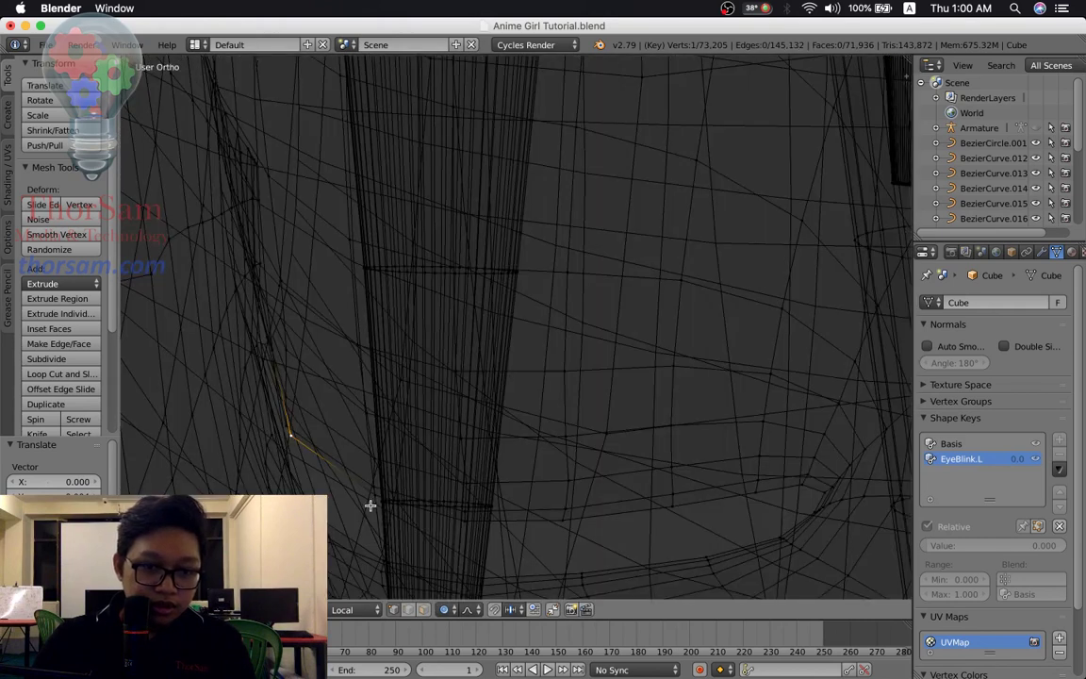
{"action": "right_click", "coordinate": [403, 513]}
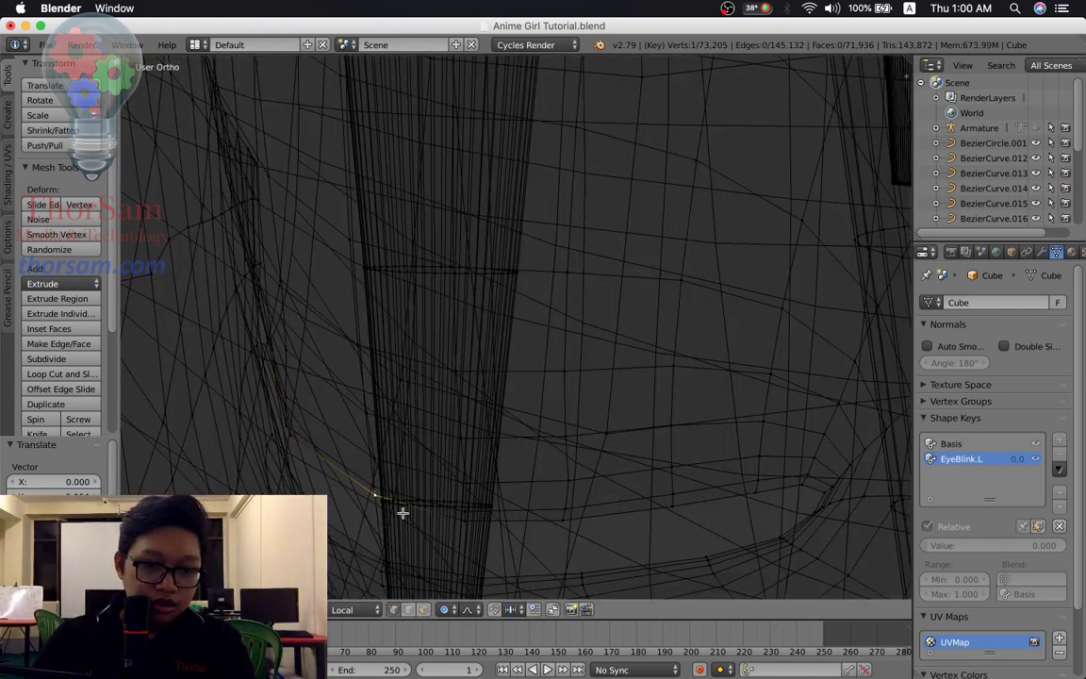
{"action": "key", "text": "z"}
{"action": "key", "text": "g"}
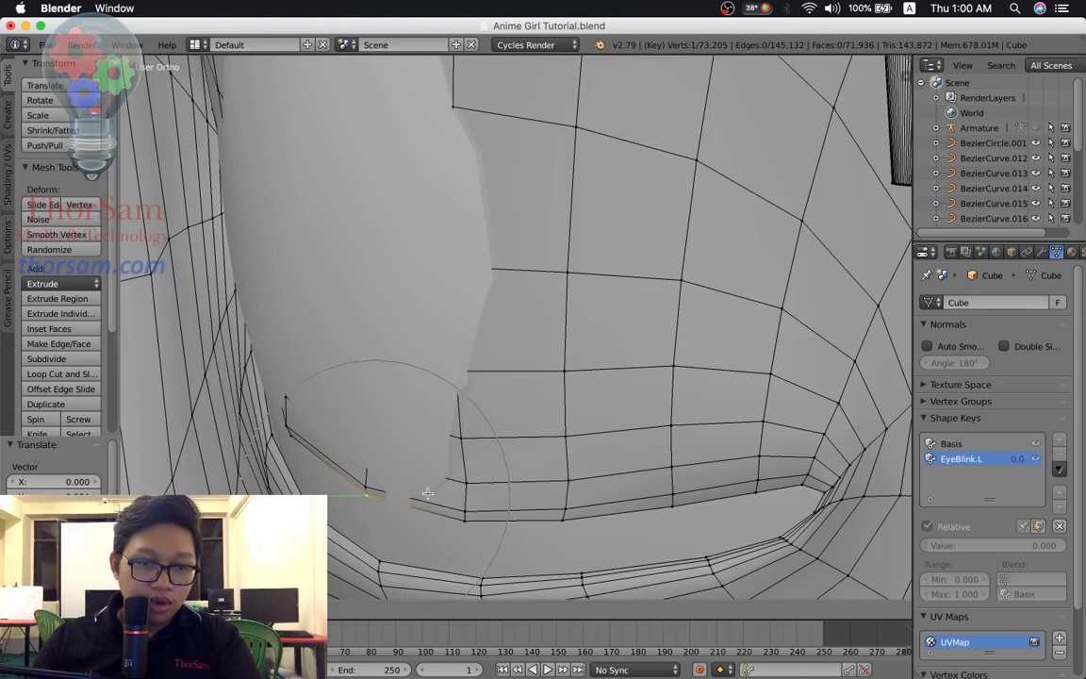
{"action": "left_click", "coordinate": [364, 455]}
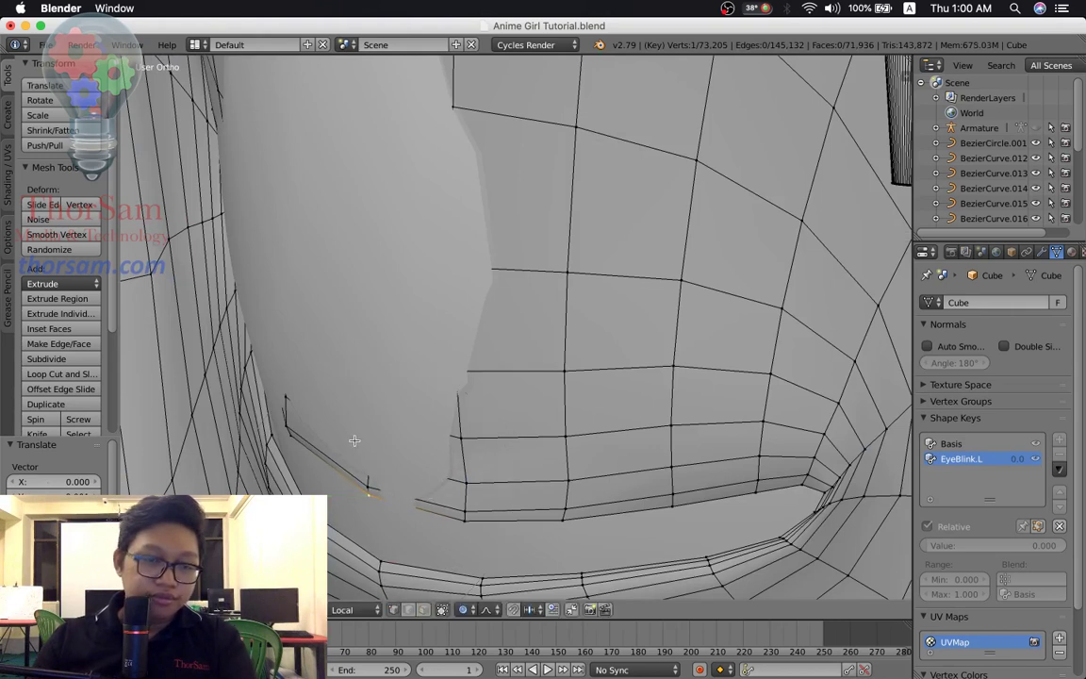
{"action": "mouse_move", "coordinate": [371, 443]}
{"action": "middle_mouse_down"}
{"action": "mouse_move", "coordinate": [503, 454]}
{"action": "mouse_move", "coordinate": [371, 344]}
{"action": "mouse_move", "coordinate": [415, 324]}
{"action": "middle_mouse_up"}
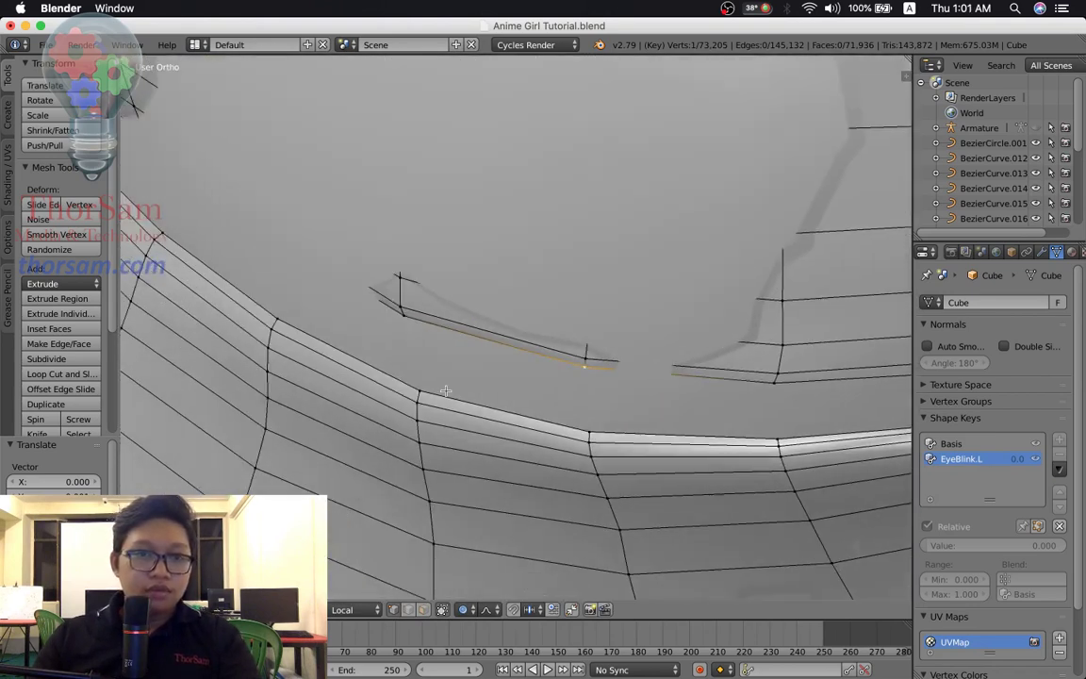
Select another eyelid-edge vertex and move it along the lid line.
{"action": "middle_click_drag", "start_coordinate": [360, 291], "coordinate": [373, 293]}
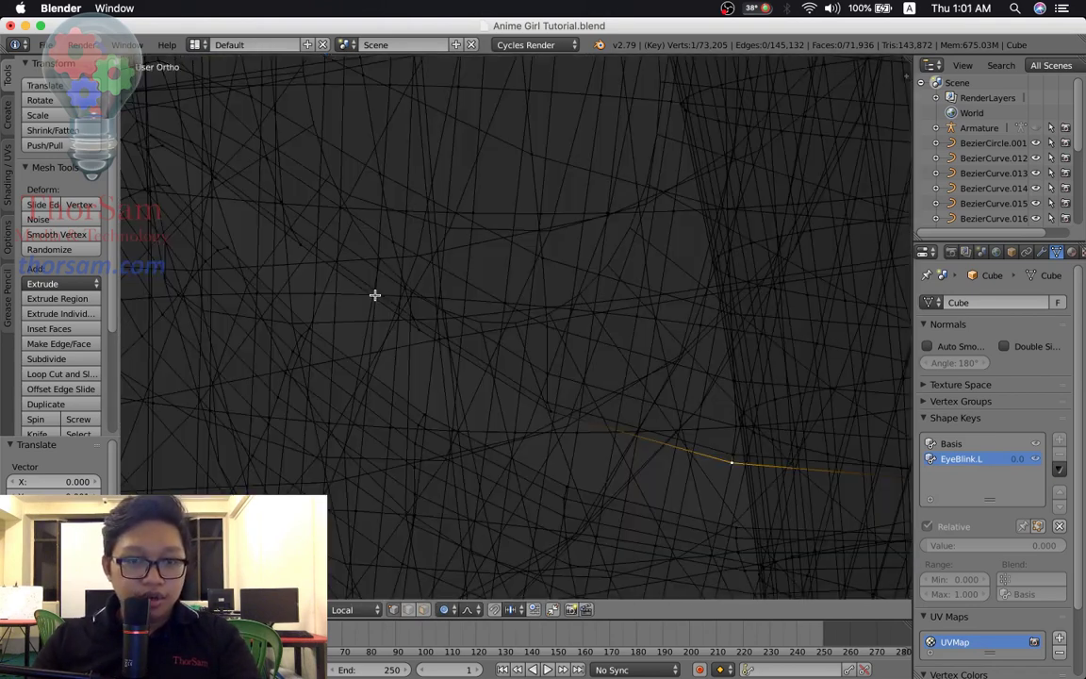
{"action": "right_click", "coordinate": [414, 329]}
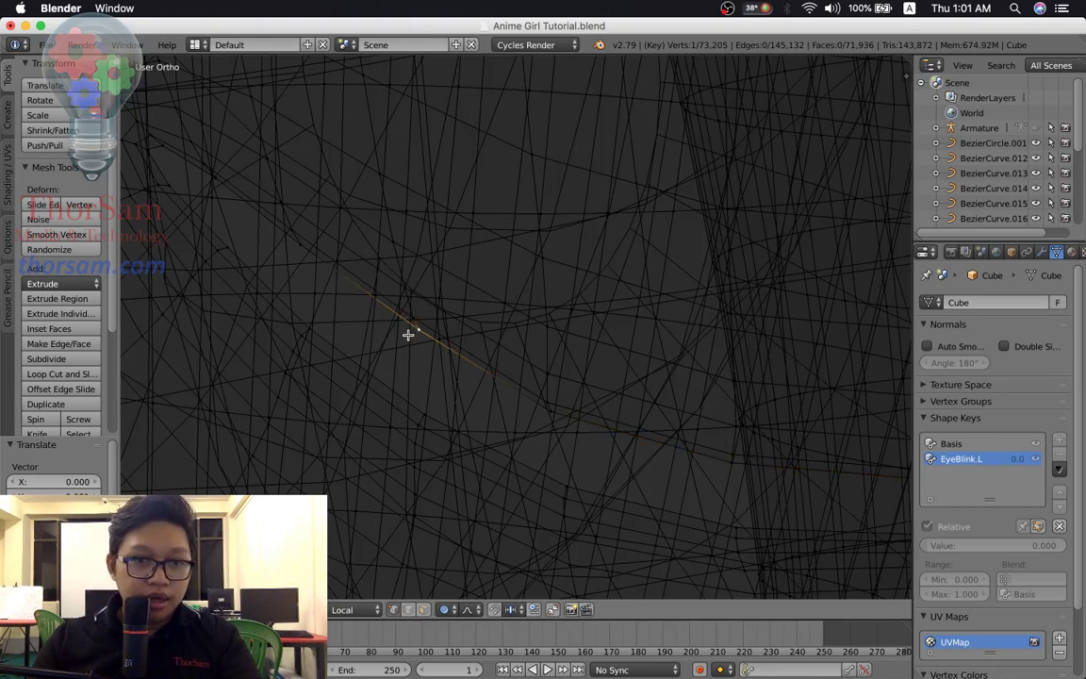
{"action": "right_click", "coordinate": [306, 252]}
{"action": "middle_click_drag", "start_coordinate": [376, 303], "coordinate": [340, 273]}
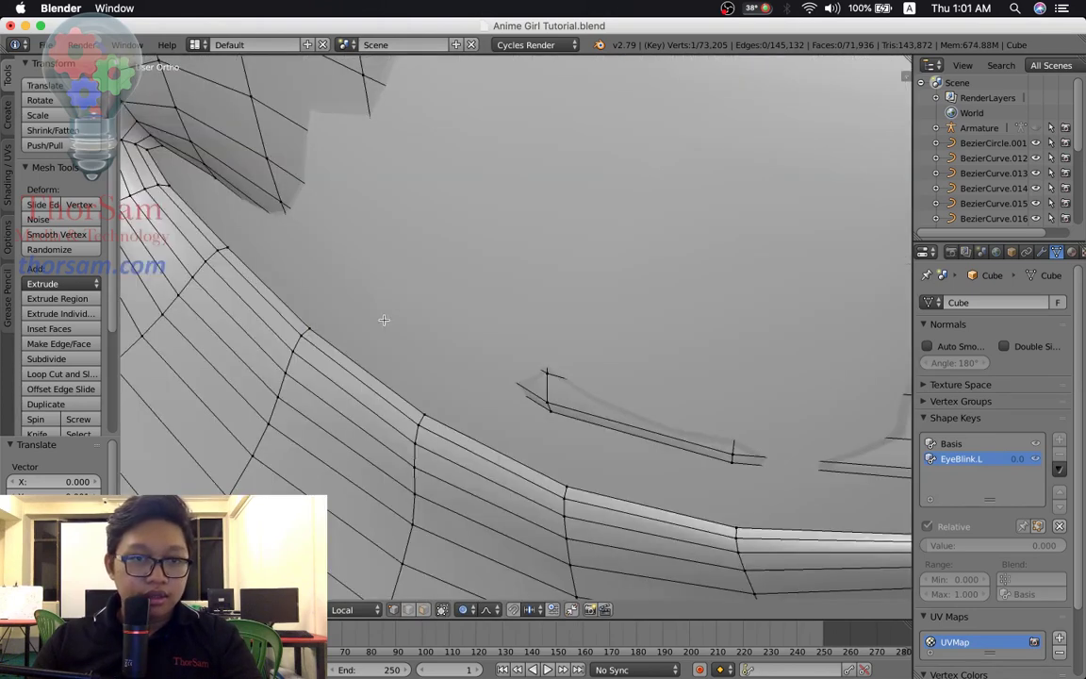
{"action": "key", "text": "g"}
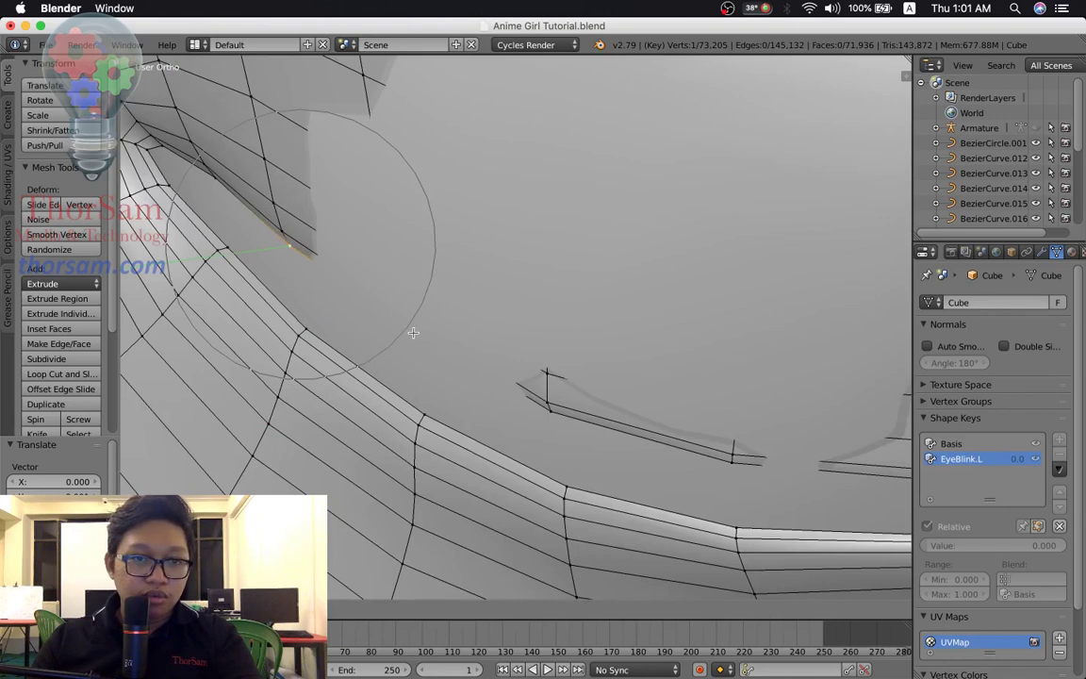
{"action": "left_click", "coordinate": [416, 331]}
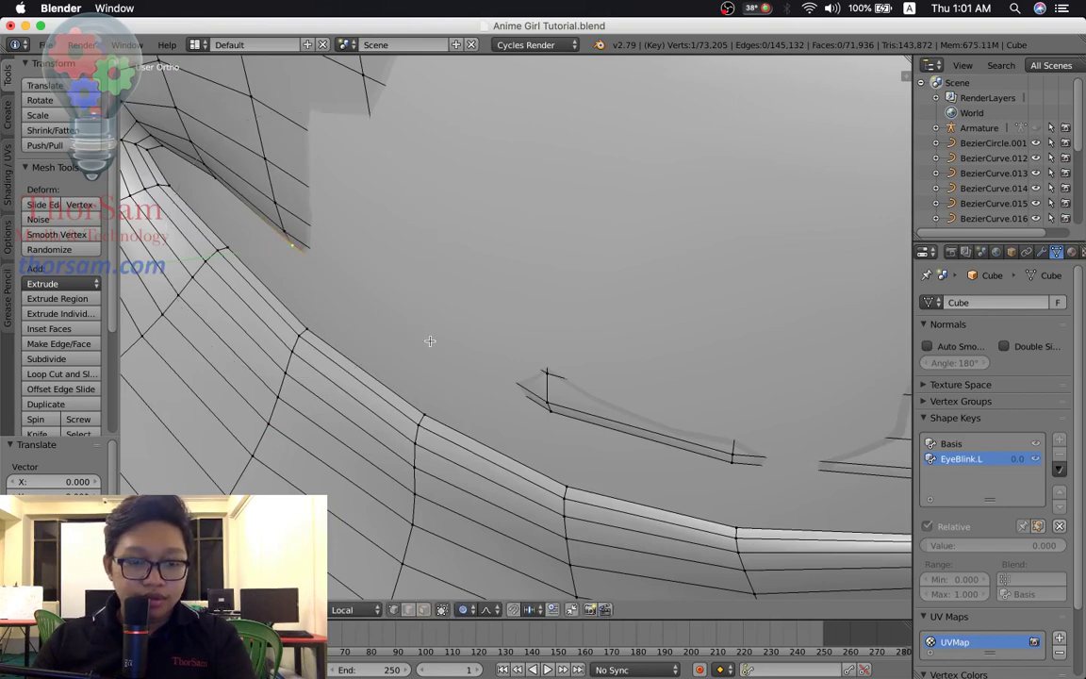
Move the eyelid vertex again, then select the next vertex along the lid edge.
{"action": "scroll", "coordinate": [430, 340], "scroll_direction": "up", "scroll_amount": 2}
{"action": "scroll", "coordinate": [461, 352], "scroll_direction": "down", "scroll_amount": 2}
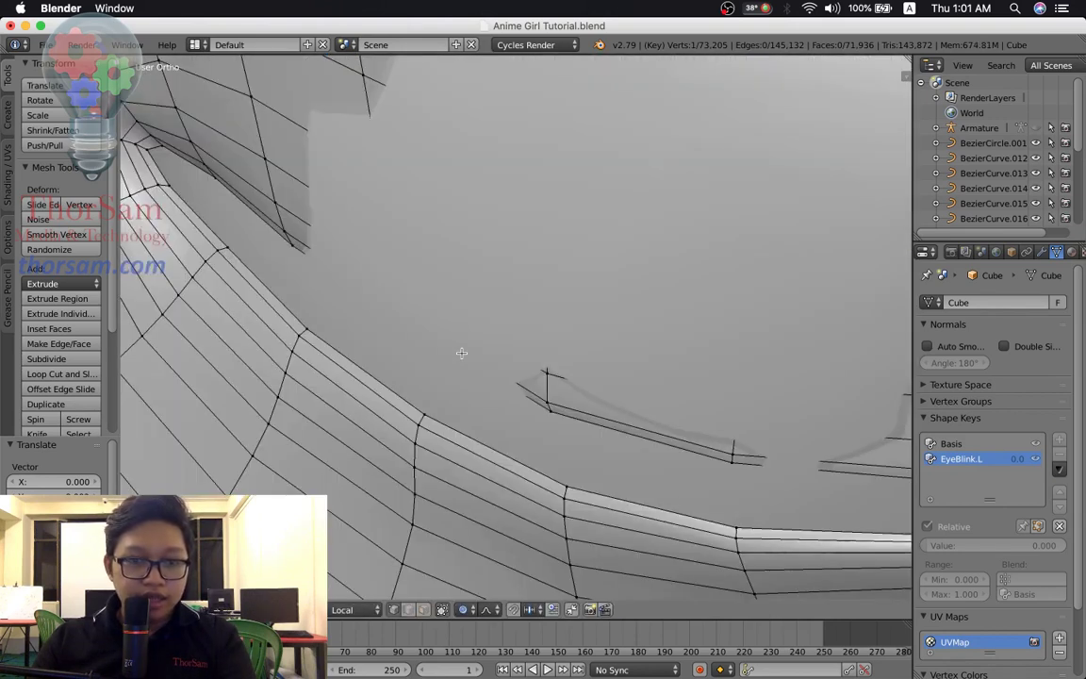
{"action": "key", "text": "g"}
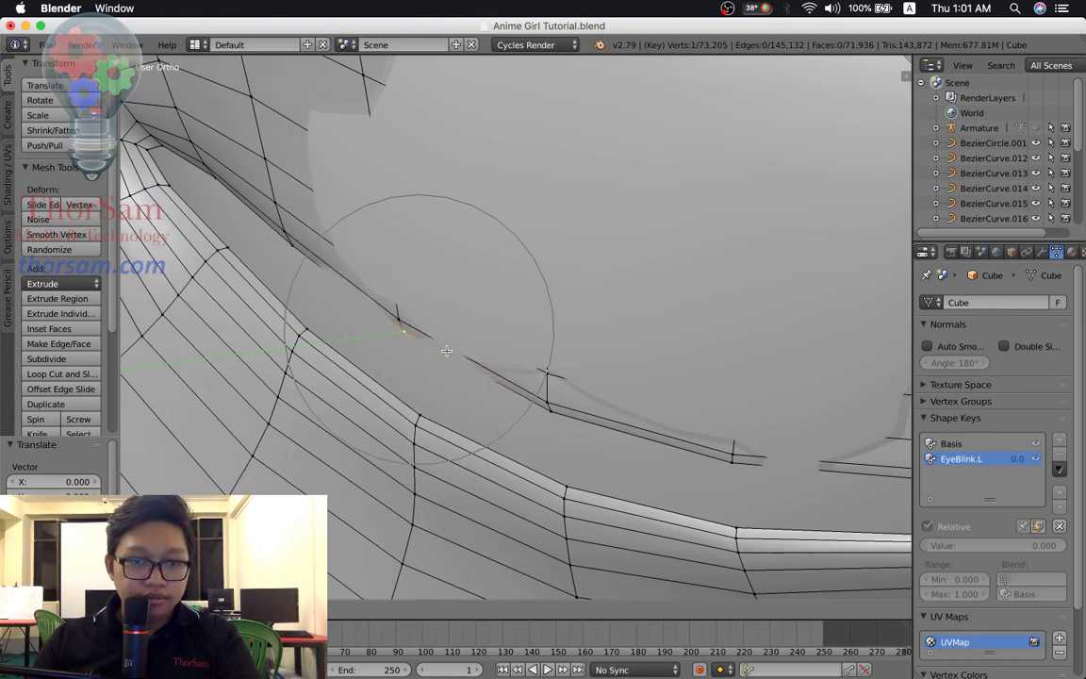
{"action": "left_click", "coordinate": [442, 353]}
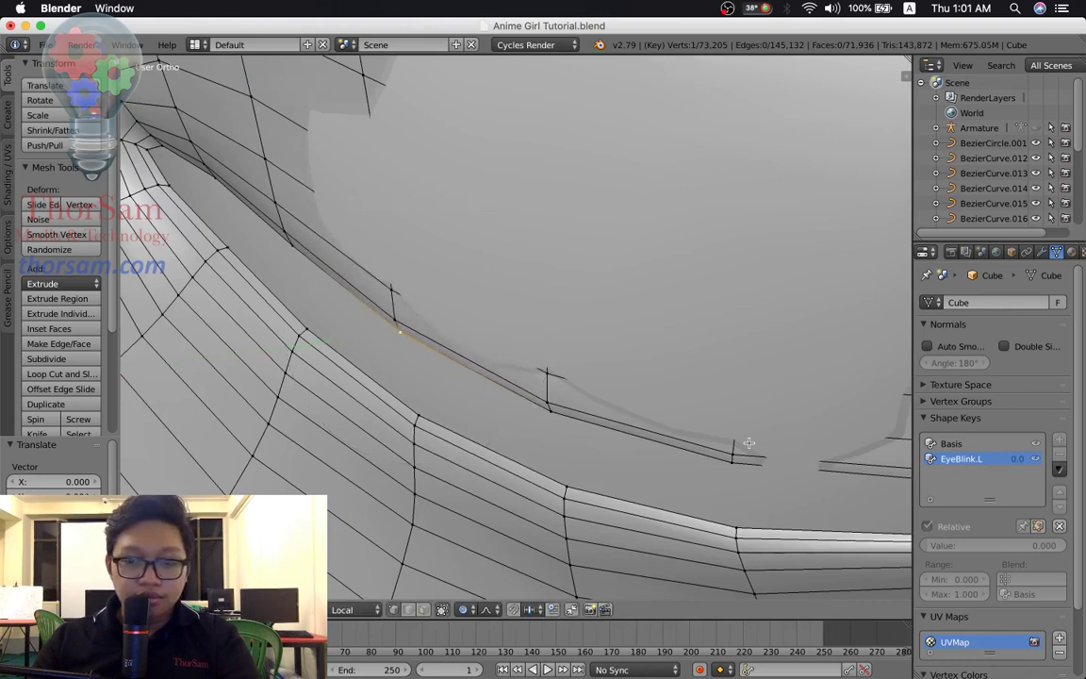
{"action": "scroll", "coordinate": [748, 442], "scroll_direction": "down", "scroll_amount": 5}
{"action": "scroll", "coordinate": [739, 437], "scroll_direction": "up", "scroll_amount": 2}
{"action": "right_click", "coordinate": [643, 403], "text": "shift"}
Slide the picked eyelid vertex along Y, then briefly check the mesh in wireframe.
{"action": "key", "text": "g"}
{"action": "key", "text": "y"}
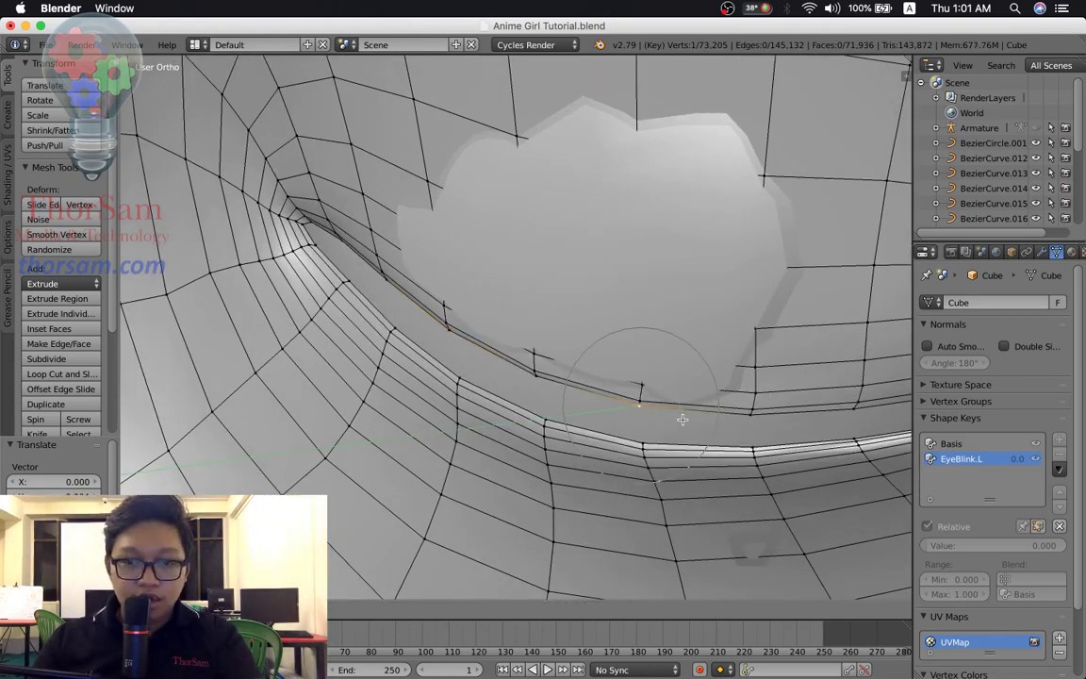
{"action": "left_click", "coordinate": [682, 418]}
{"action": "key", "text": "z"}
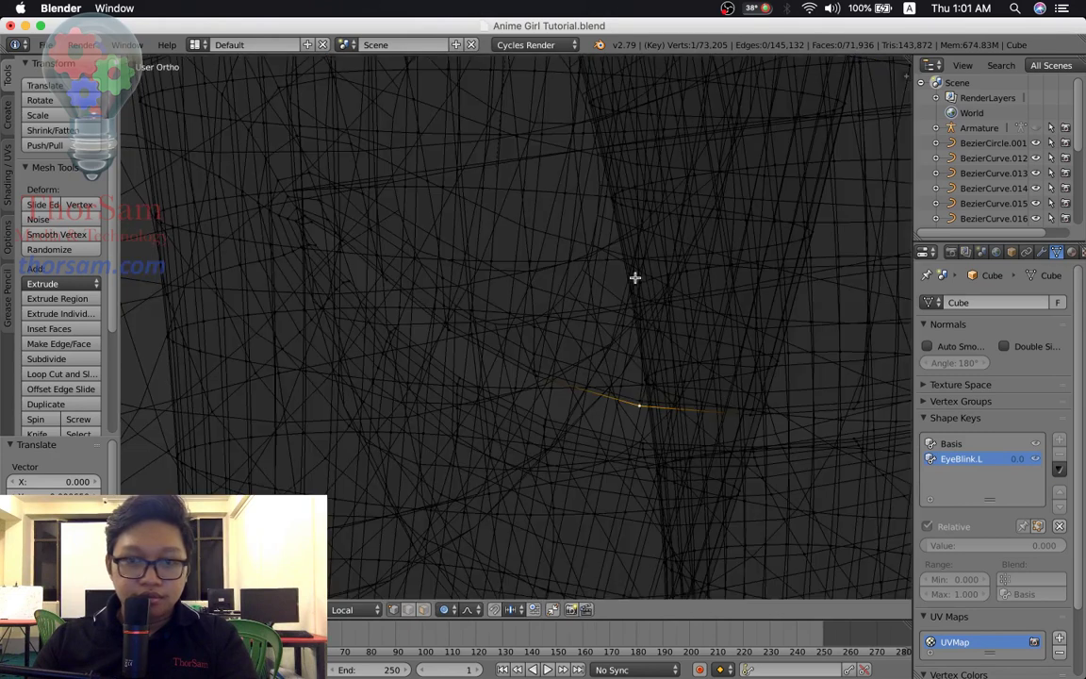
{"action": "key", "text": "z"}
Circle-select the vertex above the eye opening and soft-move it with resized proportional falloff.
{"action": "key", "text": "a"}
{"action": "key", "text": "c"}
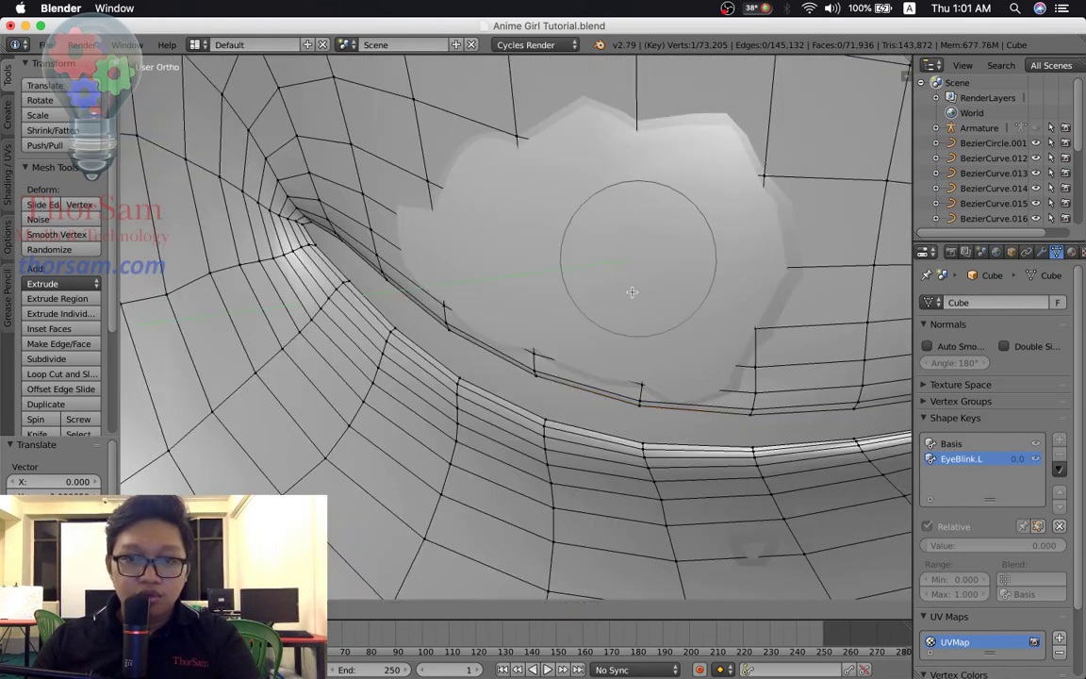
{"action": "left_click", "coordinate": [633, 291]}
{"action": "middle_click", "coordinate": [635, 282]}
{"action": "left_click", "coordinate": [632, 284]}
{"action": "scroll", "coordinate": [631, 284], "scroll_direction": "up", "scroll_amount": 3}
{"action": "scroll", "coordinate": [632, 285], "scroll_direction": "down", "scroll_amount": 4}
{"action": "scroll", "coordinate": [632, 284], "scroll_direction": "down", "scroll_amount": 4}
{"action": "scroll", "coordinate": [631, 285], "scroll_direction": "down", "scroll_amount": 4}
{"action": "scroll", "coordinate": [631, 285], "scroll_direction": "up", "scroll_amount": 1}
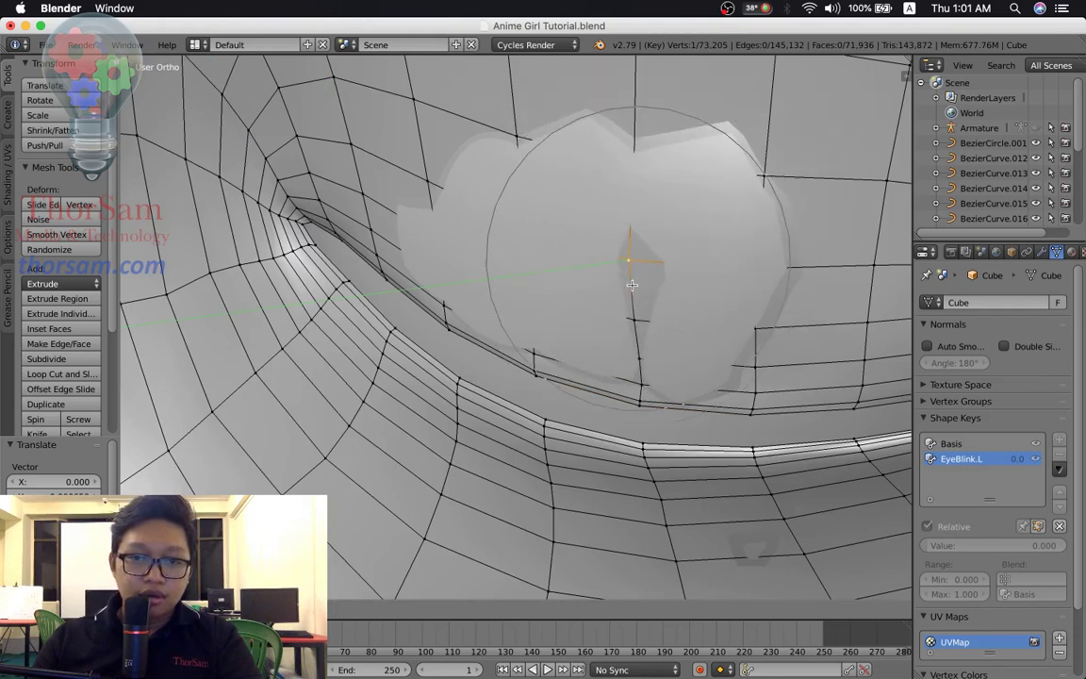
{"action": "scroll", "coordinate": [632, 284], "scroll_direction": "down", "scroll_amount": 1}
{"action": "left_click", "coordinate": [632, 285]}
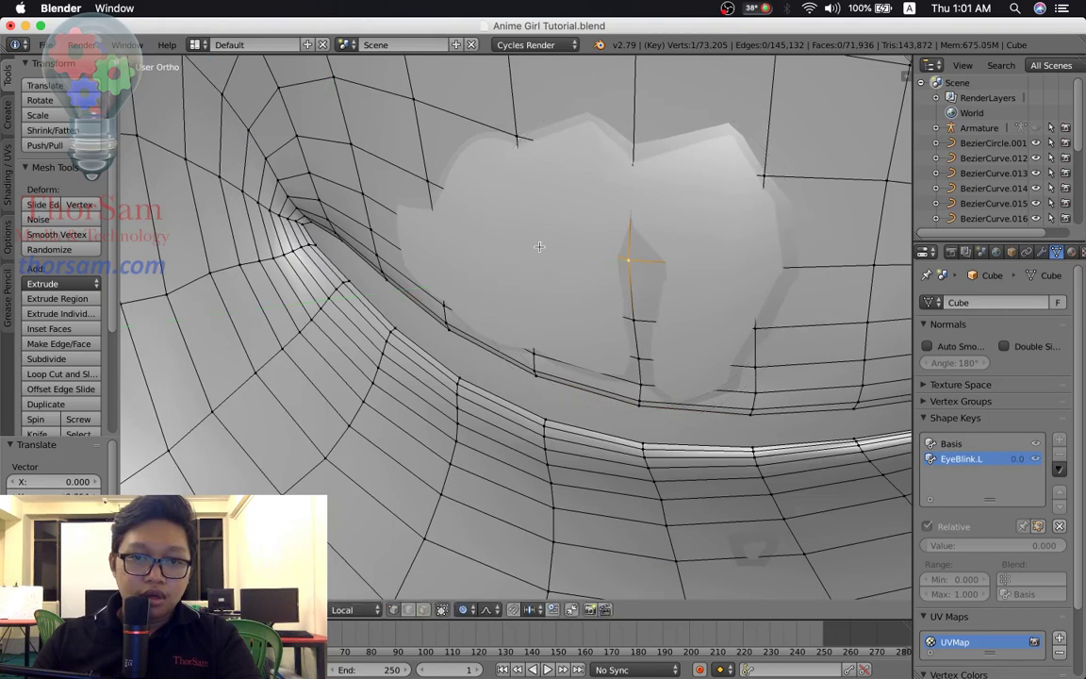
Soft-move the vertices above the eye and along the upper eyelid to smooth the lid.
{"action": "right_click", "coordinate": [525, 228]}
{"action": "key", "text": "g"}
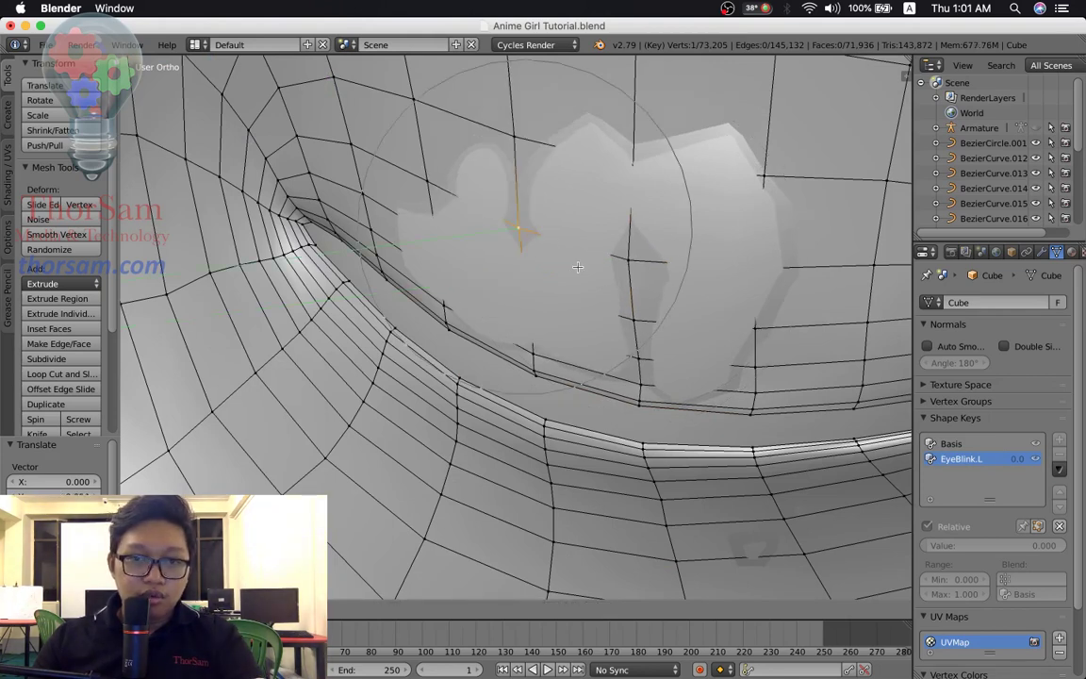
{"action": "left_click", "coordinate": [574, 267]}
{"action": "right_click", "coordinate": [437, 249]}
{"action": "key", "text": "g"}
{"action": "left_click", "coordinate": [525, 282]}
{"action": "right_click", "coordinate": [525, 283]}
{"action": "key", "text": "g"}
{"action": "left_click", "coordinate": [522, 292]}
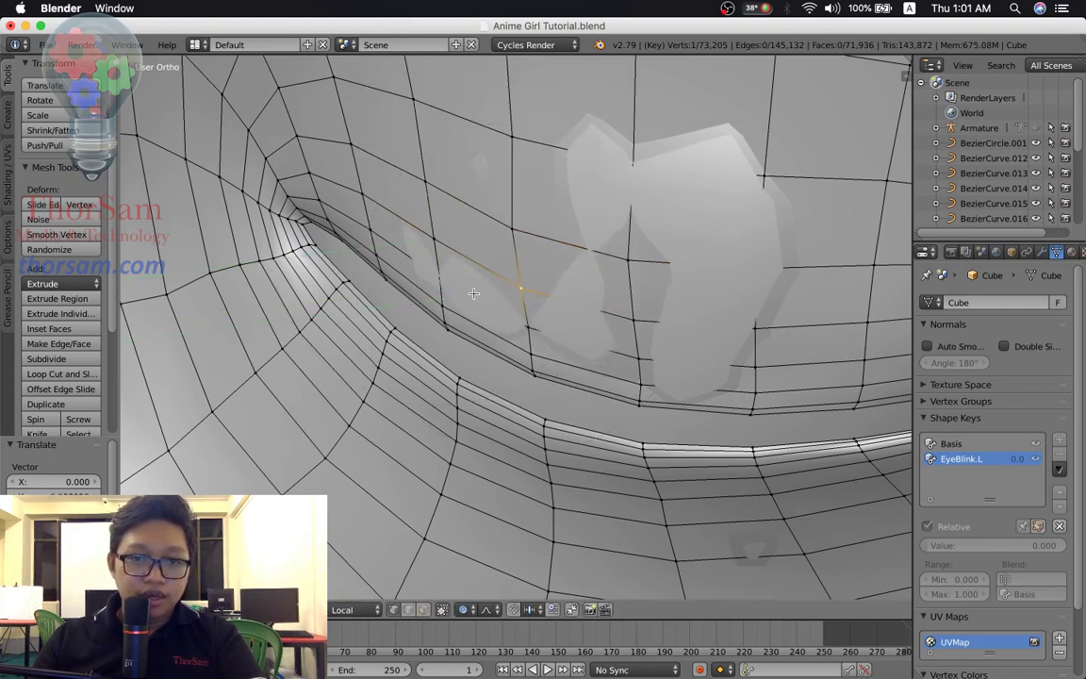
{"action": "right_click", "coordinate": [438, 251]}
{"action": "key", "text": "g"}
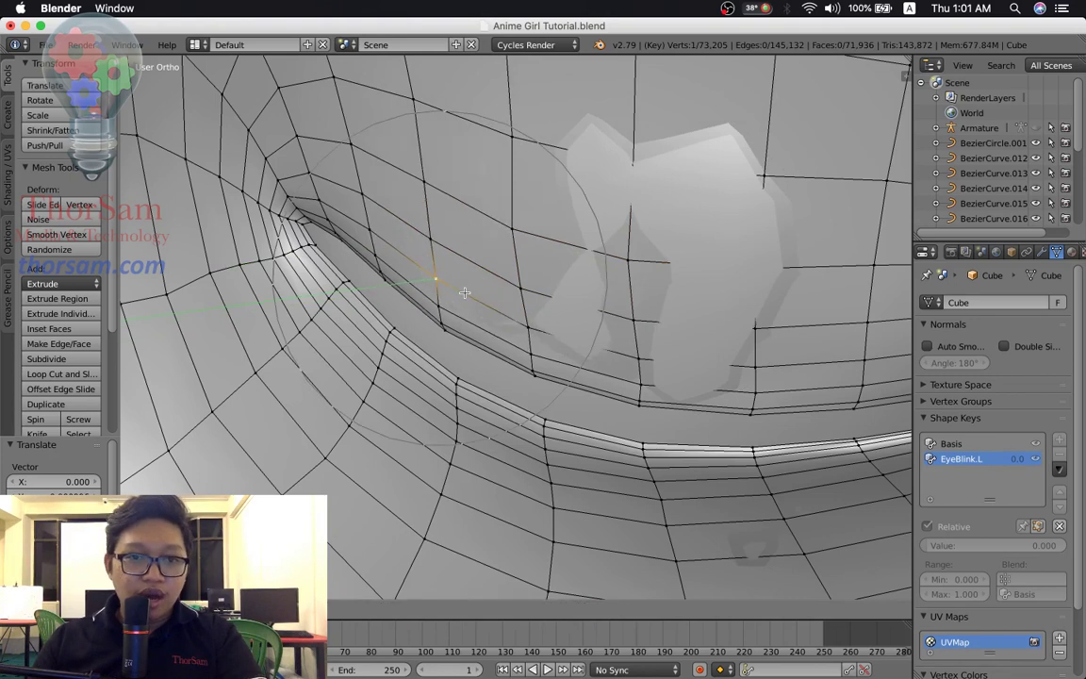
{"action": "left_click", "coordinate": [493, 307]}
Shift vertices above the lid line, higher above the eye and at its outer side.
{"action": "right_click", "coordinate": [525, 328]}
{"action": "key", "text": "g"}
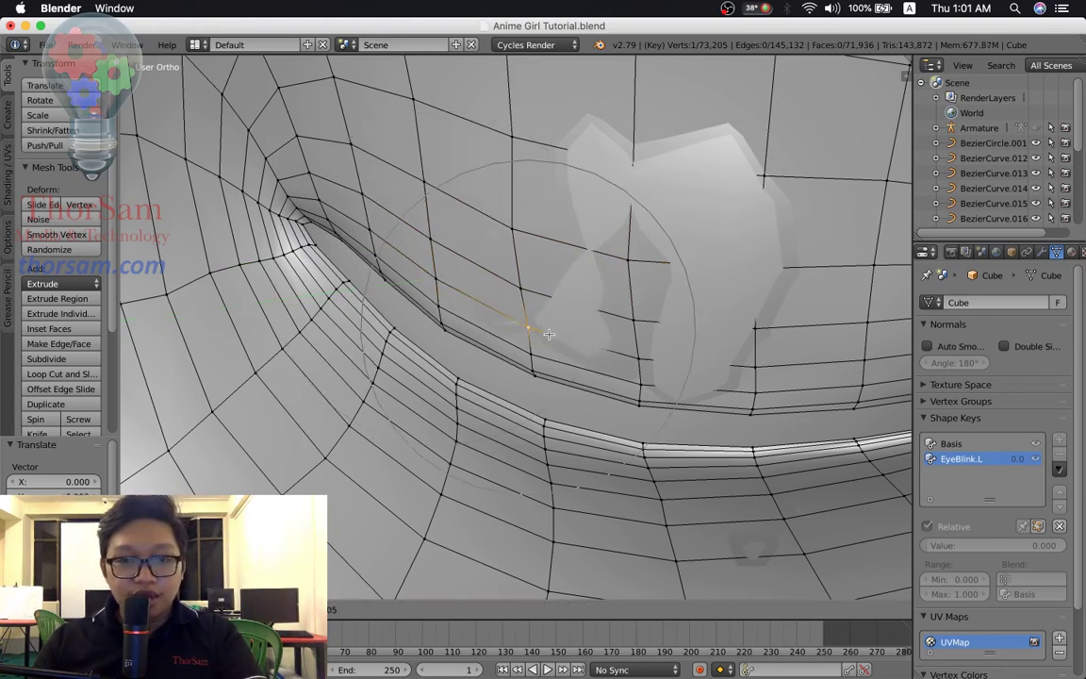
{"action": "left_click", "coordinate": [492, 301]}
{"action": "right_click", "coordinate": [633, 178]}
{"action": "key", "text": "g"}
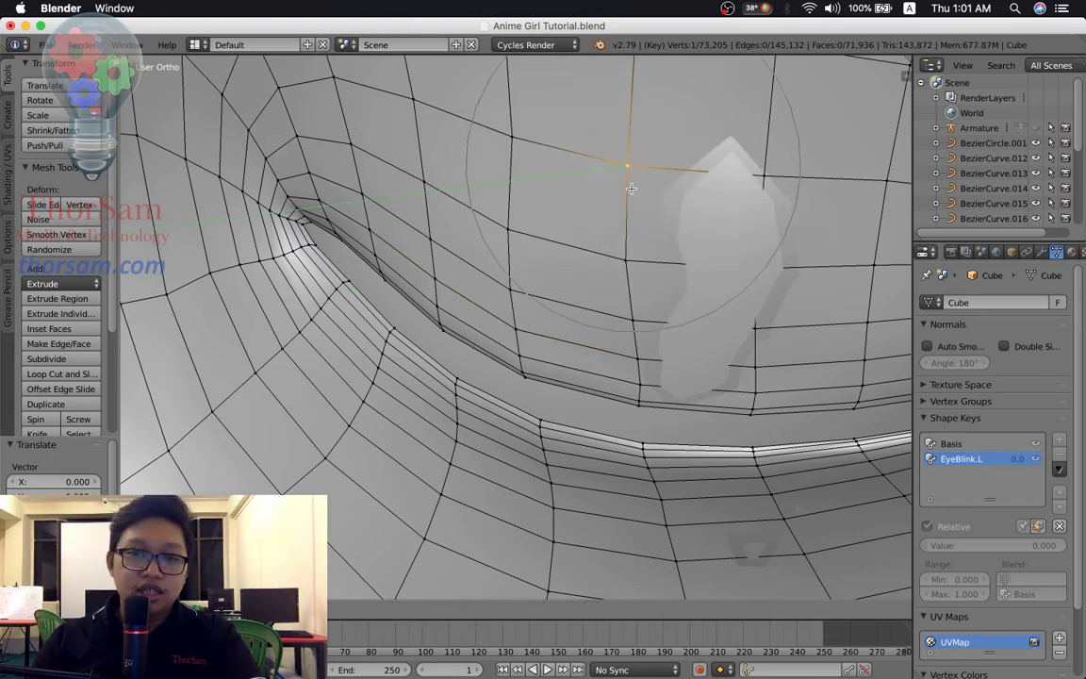
{"action": "left_click", "coordinate": [649, 199]}
{"action": "right_click", "coordinate": [756, 266]}
{"action": "key", "text": "g"}
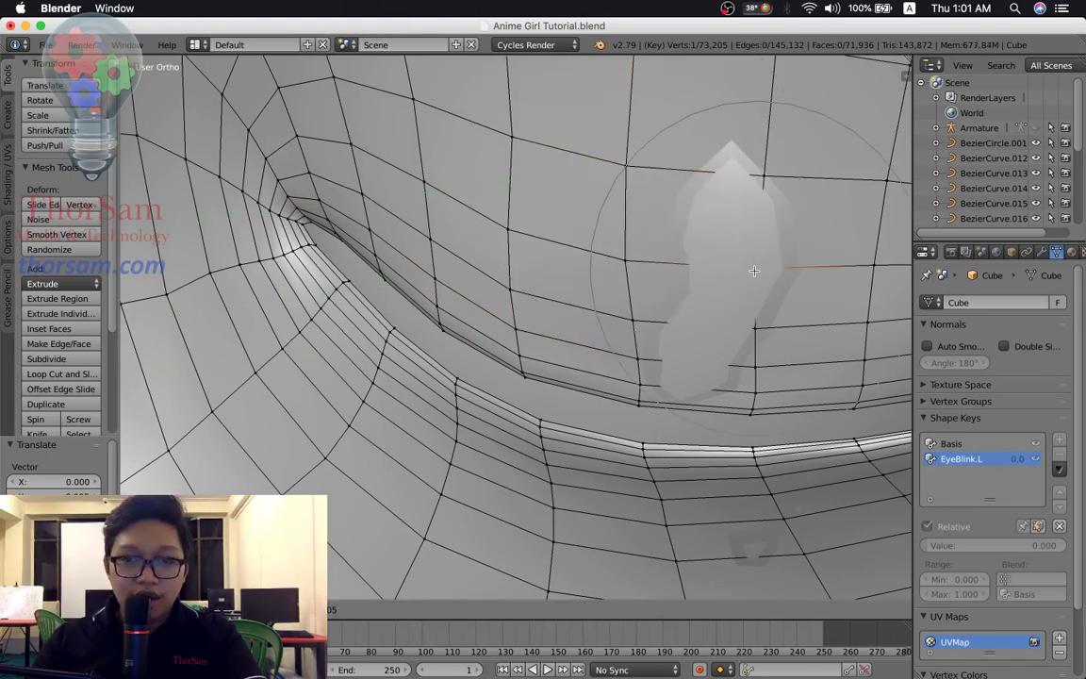
{"action": "left_click", "coordinate": [721, 311]}
{"action": "right_click", "coordinate": [640, 380]}
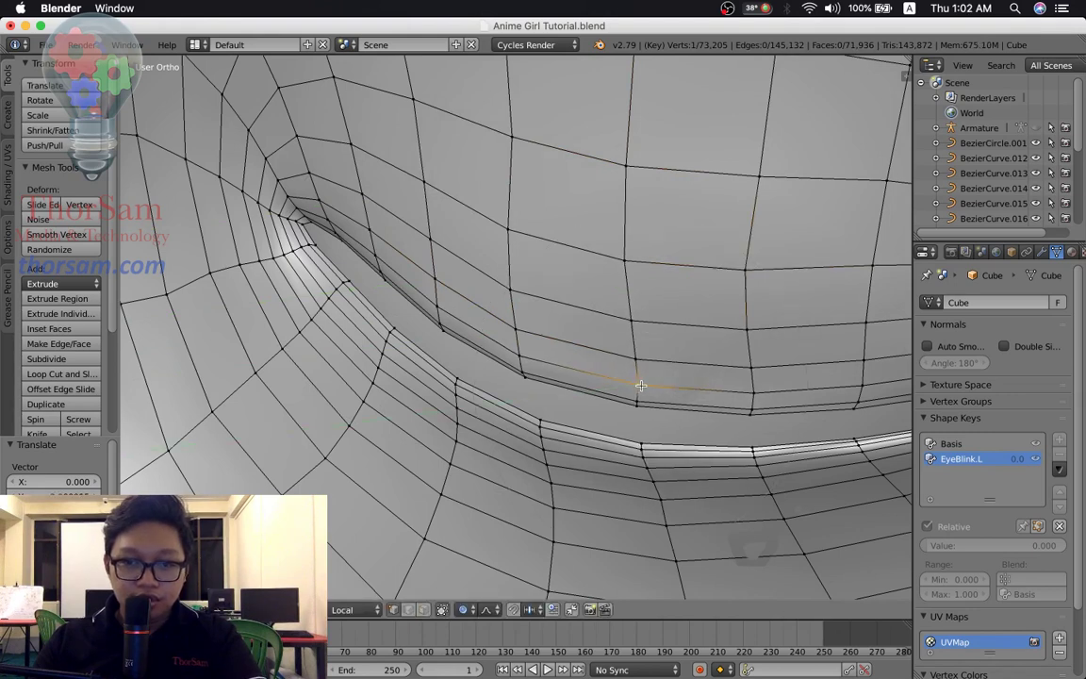
Move the closed-lid vertex twice along the Y axis.
{"action": "scroll", "coordinate": [776, 387], "scroll_direction": "down", "scroll_amount": 2}
{"action": "scroll", "coordinate": [776, 387], "scroll_direction": "down", "scroll_amount": 2}
{"action": "scroll", "coordinate": [741, 389], "scroll_direction": "down", "scroll_amount": 1}
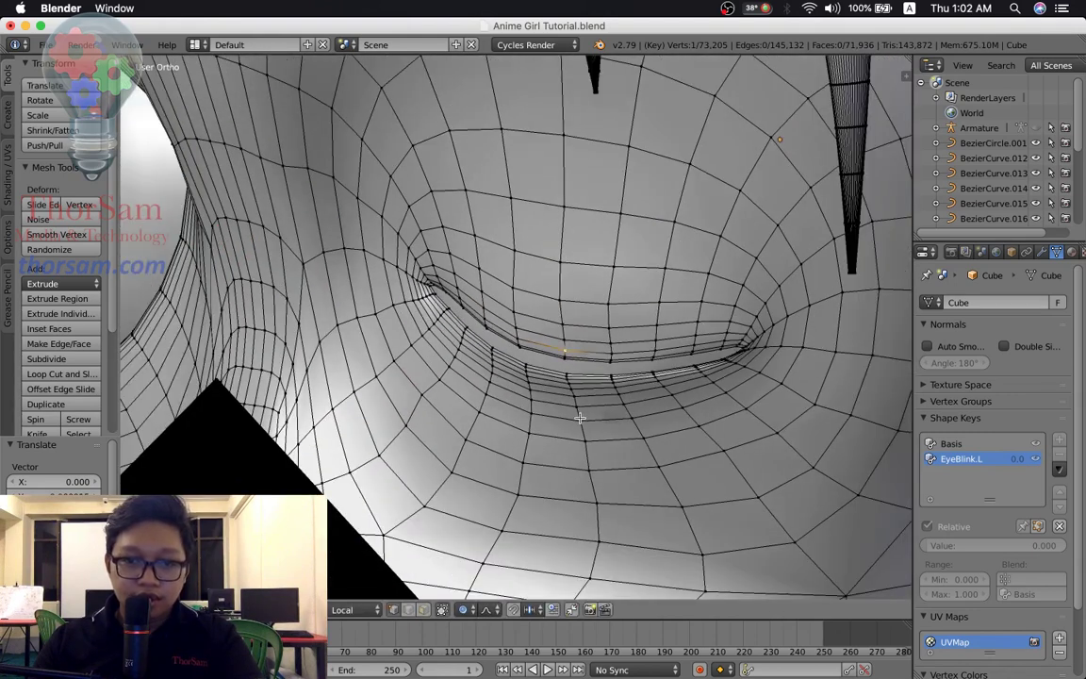
{"action": "key", "text": "g"}
{"action": "key", "text": "y"}
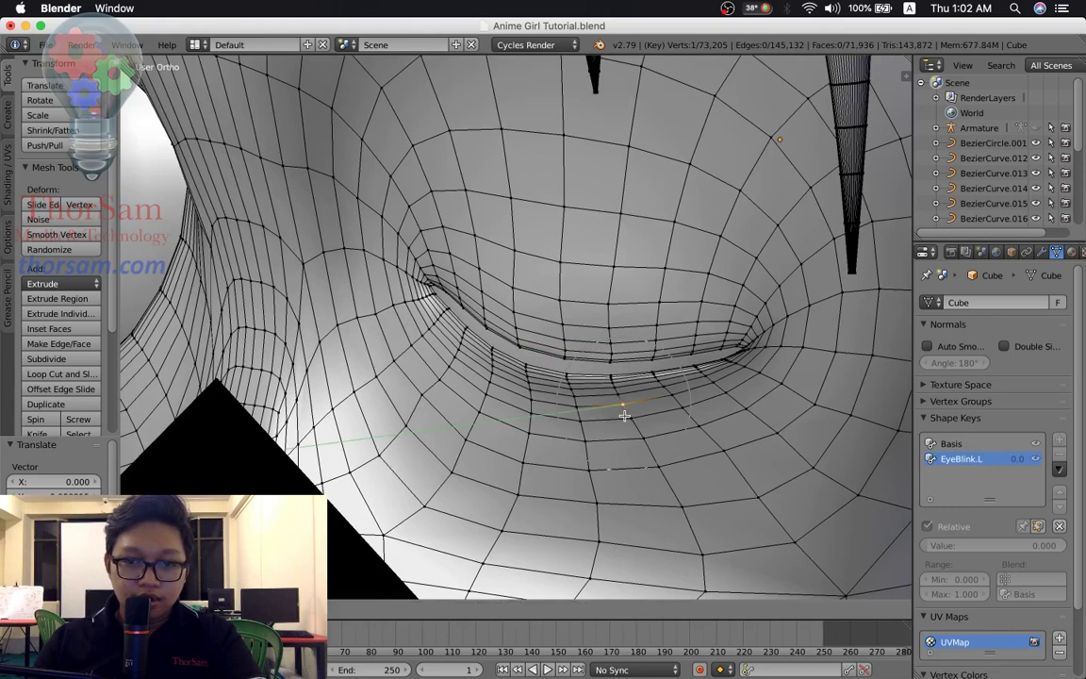
{"action": "left_click", "coordinate": [623, 415]}
{"action": "key", "text": "g"}
{"action": "key", "text": "y"}
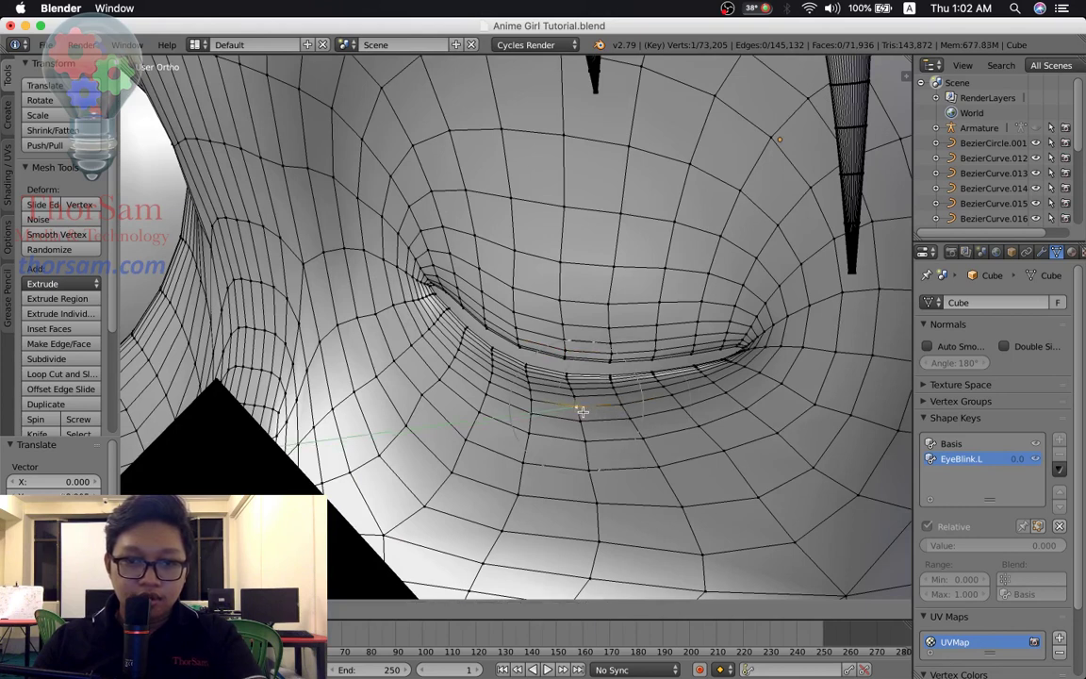
{"action": "left_click", "coordinate": [581, 412]}
In Object Mode, set EyeBlink.L to 1.000 to close the eye, then return to Edit Mode.
{"action": "scroll", "coordinate": [635, 399], "scroll_direction": "down", "scroll_amount": 3}
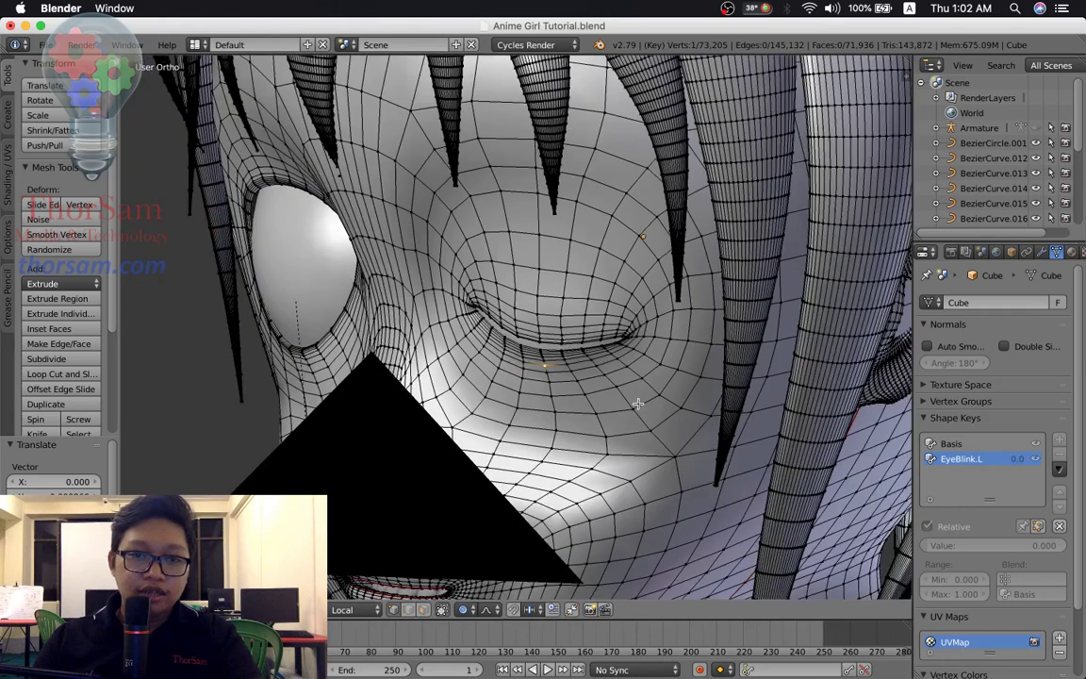
{"action": "scroll", "coordinate": [635, 399], "scroll_direction": "down", "scroll_amount": 3}
{"action": "scroll", "coordinate": [604, 386], "scroll_direction": "down", "scroll_amount": 2}
{"action": "middle_click_drag", "start_coordinate": [563, 376], "coordinate": [584, 380]}
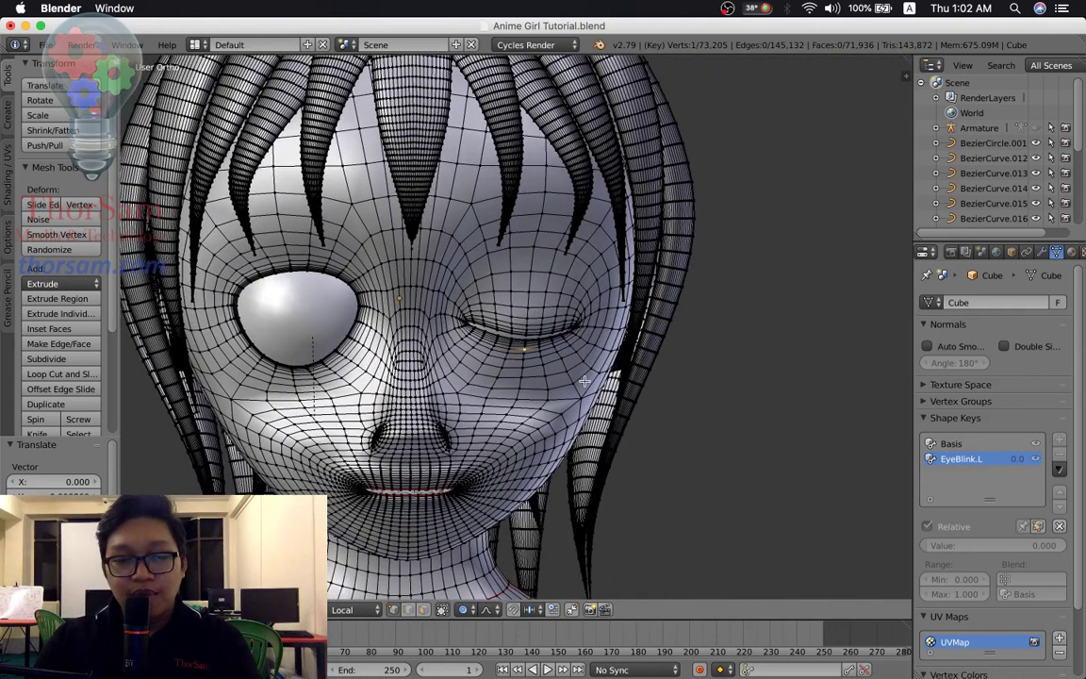
{"action": "key", "text": "Tab"}
{"action": "scroll", "coordinate": [570, 381], "scroll_direction": "up", "scroll_amount": 2}
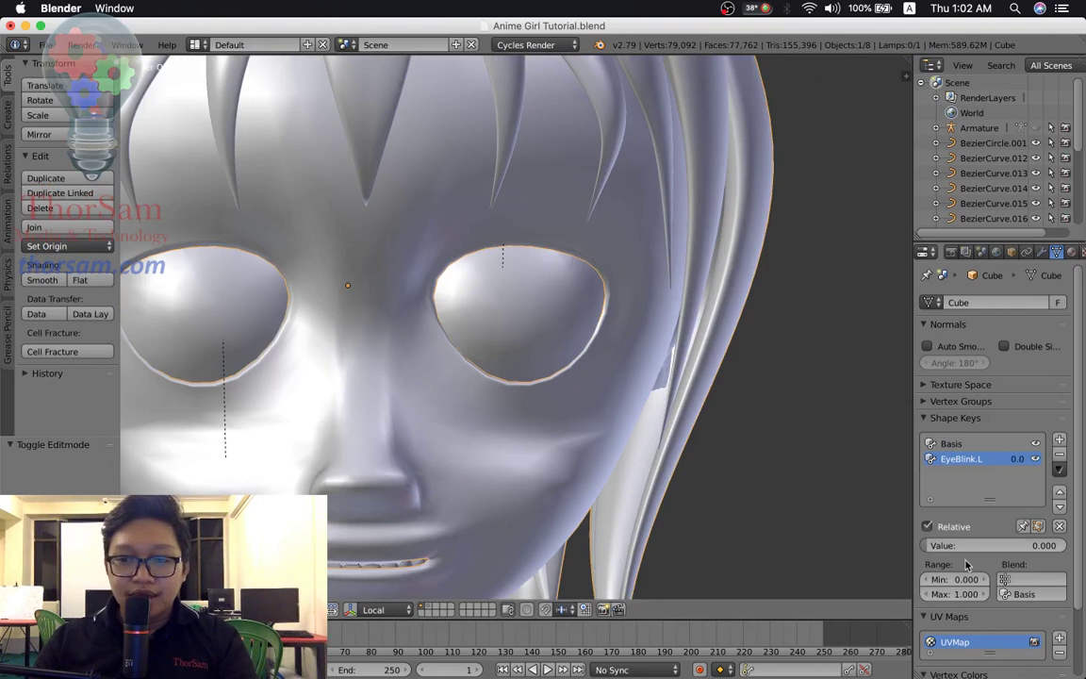
{"action": "left_click_drag", "start_coordinate": [971, 545], "coordinate": [1046, 545]}
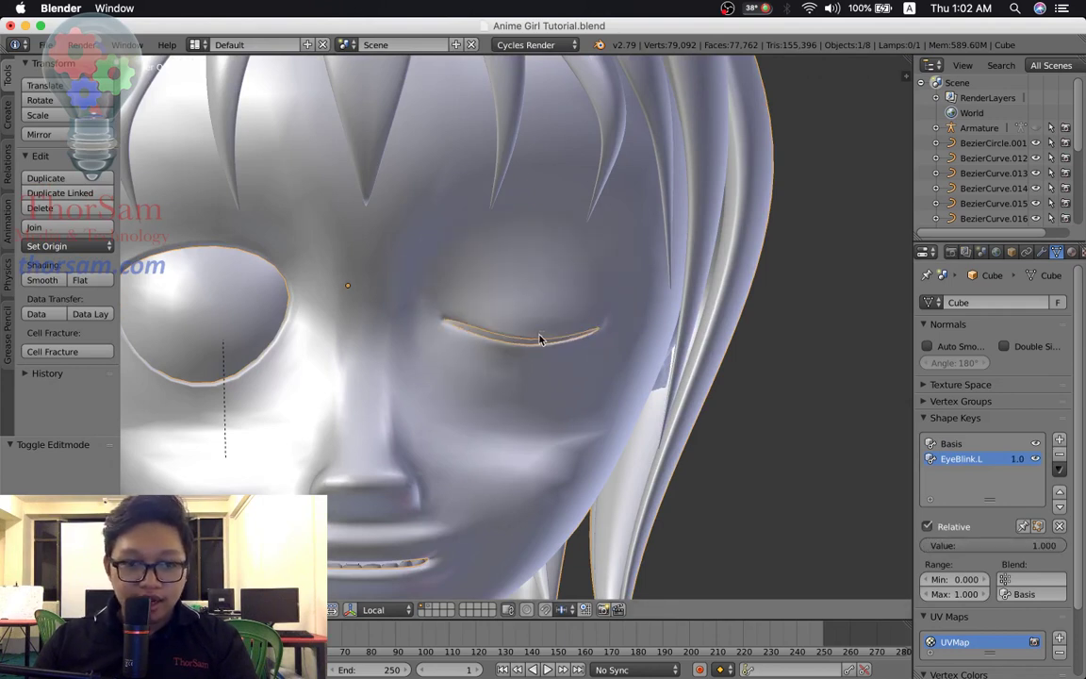
{"action": "scroll", "coordinate": [545, 348], "scroll_direction": "down", "scroll_amount": 3}
{"action": "scroll", "coordinate": [547, 349], "scroll_direction": "up", "scroll_amount": 3}
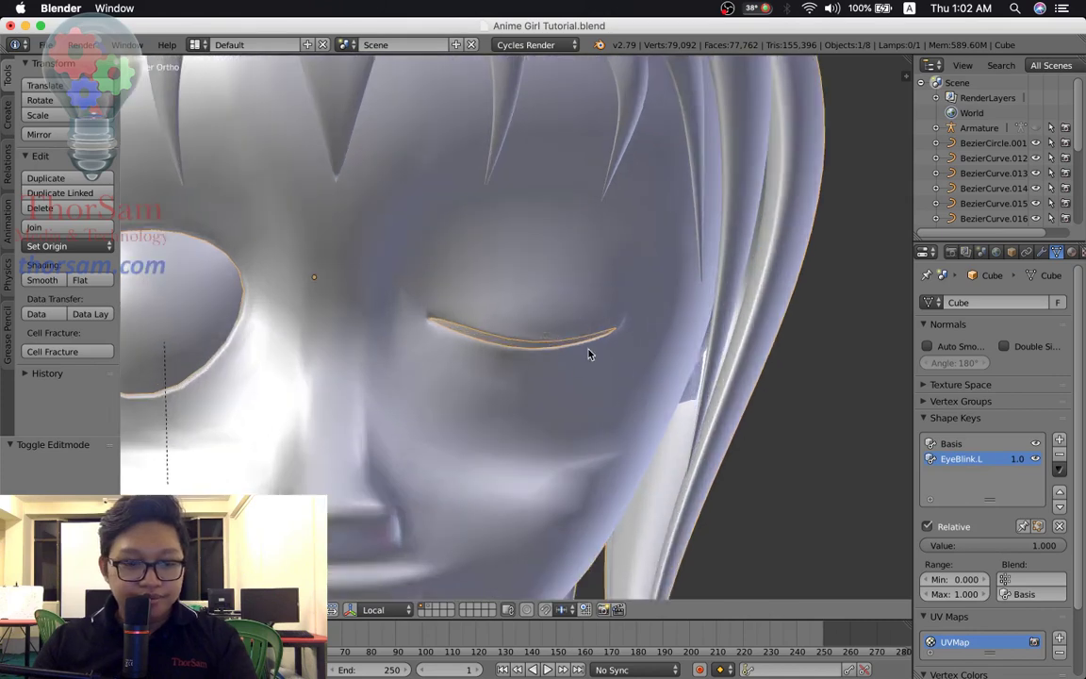
{"action": "key", "text": "Tab"}
{"action": "scroll", "coordinate": [577, 341], "scroll_direction": "down", "scroll_amount": 3}
{"action": "scroll", "coordinate": [565, 349], "scroll_direction": "up", "scroll_amount": 2}
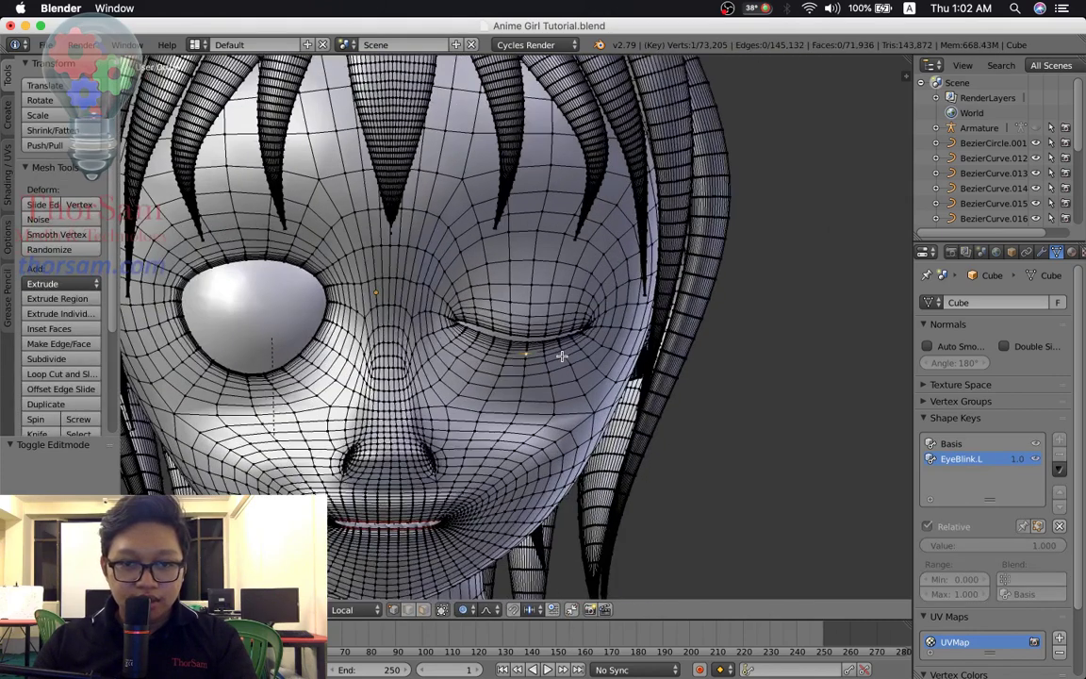
Soft-move the middle lid vertex and its neighbour to refine the closed eyelid.
{"action": "scroll", "coordinate": [561, 355], "scroll_direction": "up", "scroll_amount": 3}
{"action": "scroll", "coordinate": [561, 356], "scroll_direction": "up", "scroll_amount": 3}
{"action": "right_click", "coordinate": [569, 357]}
{"action": "key", "text": "g"}
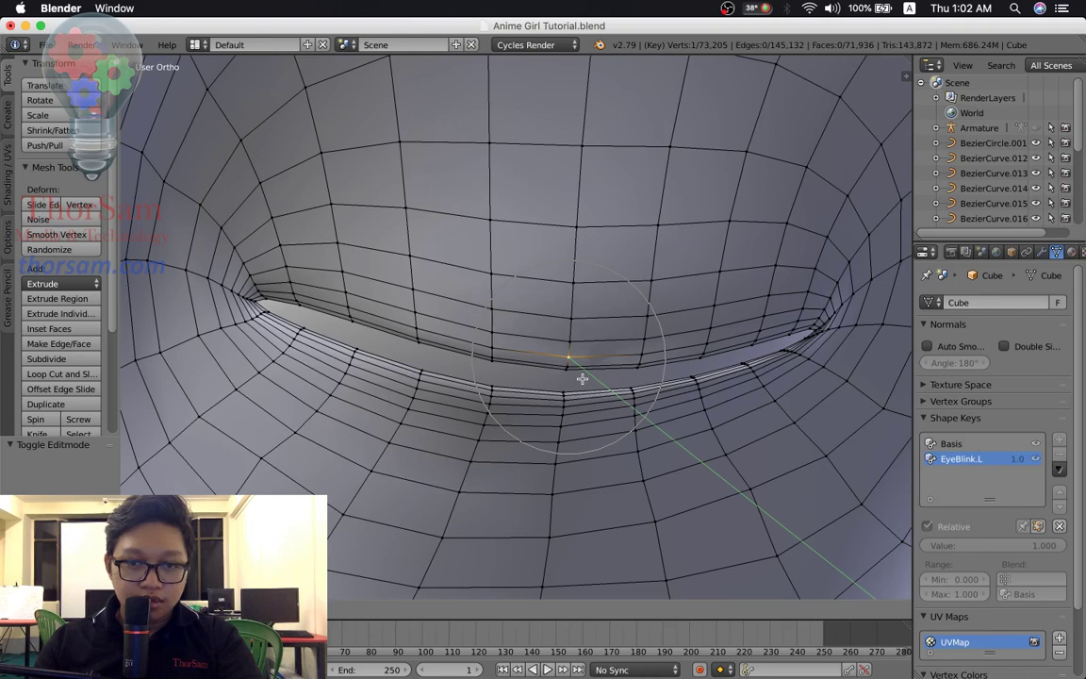
{"action": "left_click", "coordinate": [565, 353]}
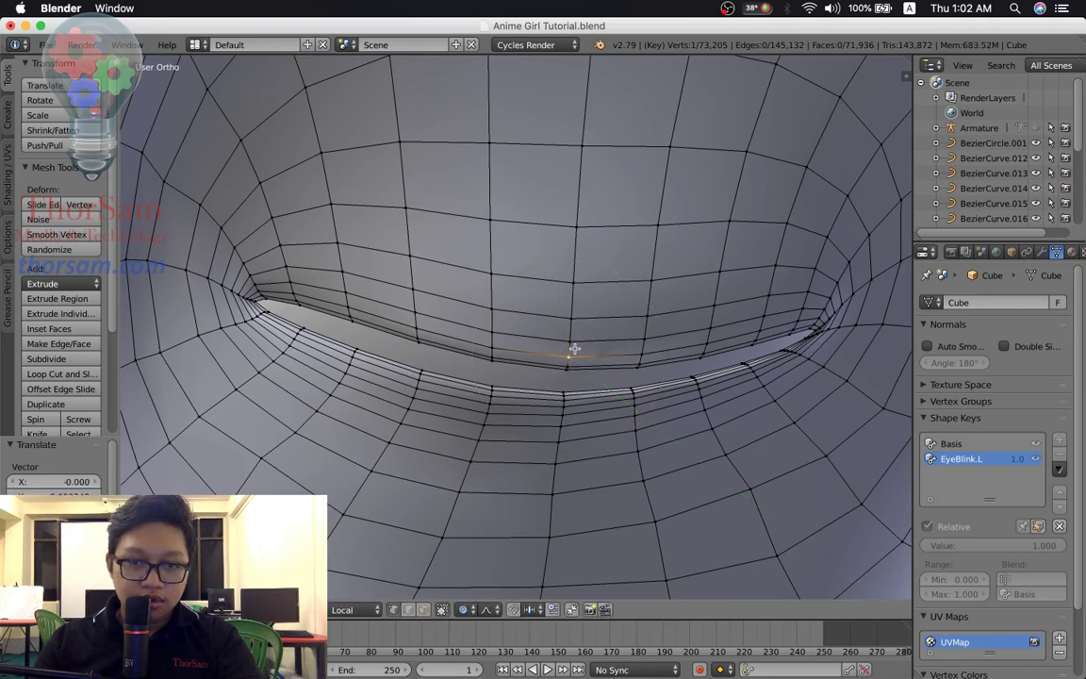
{"action": "right_click", "coordinate": [642, 337]}
{"action": "key", "text": "g"}
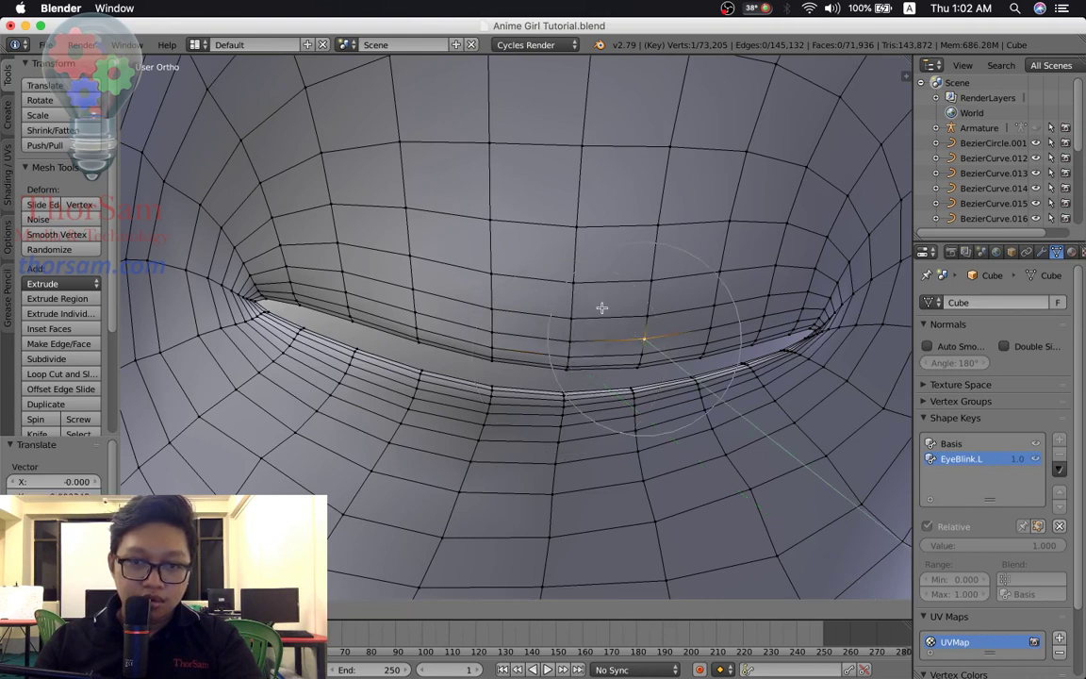
{"action": "left_click", "coordinate": [571, 340]}
Switch to Object Mode to preview the head with the left eye closed.
{"action": "scroll", "coordinate": [592, 378], "scroll_direction": "down", "scroll_amount": 4}
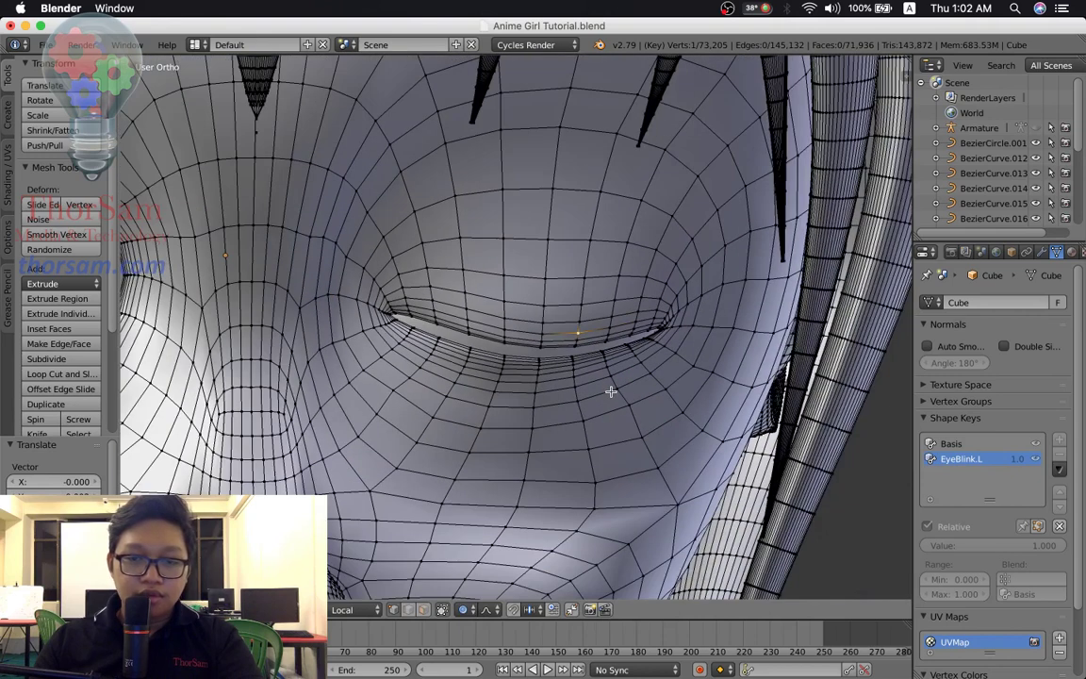
{"action": "scroll", "coordinate": [610, 387], "scroll_direction": "down", "scroll_amount": 2}
{"action": "key", "text": "Tab"}
{"action": "scroll", "coordinate": [627, 411], "scroll_direction": "down", "scroll_amount": 3}
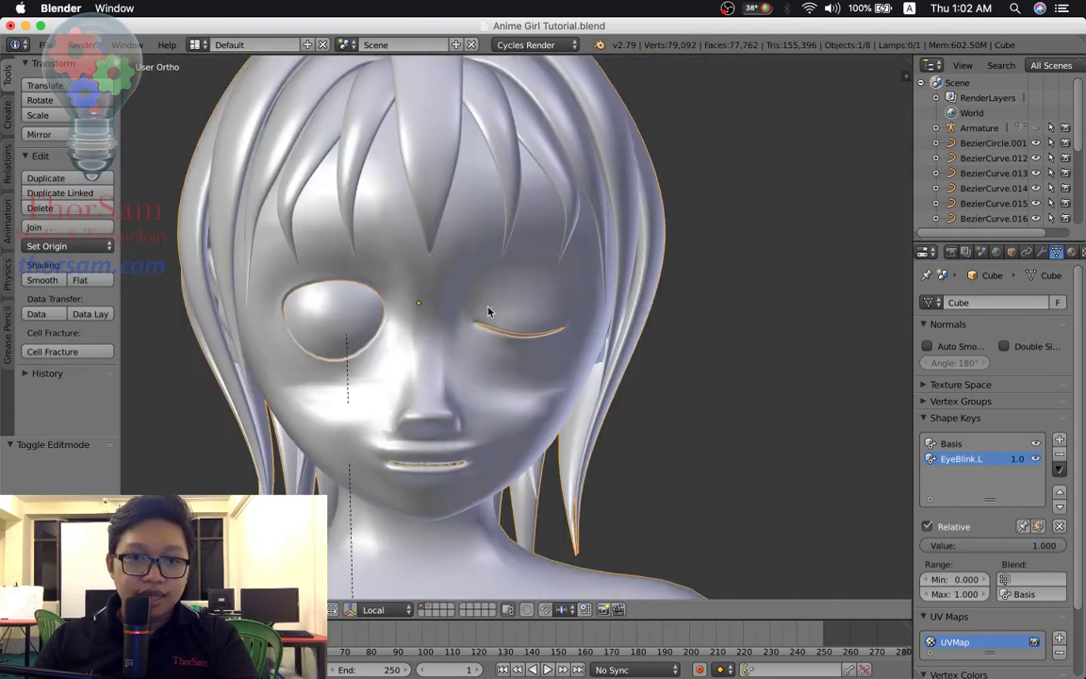
Lower EyeBlink.L to 0.608 to reveal the jagged half-closed lid, then enter Edit Mode.
{"action": "mouse_move", "coordinate": [614, 432]}
{"action": "middle_mouse_down"}
{"action": "mouse_move", "coordinate": [540, 434]}
{"action": "mouse_move", "coordinate": [788, 463]}
{"action": "middle_mouse_up"}
{"action": "mouse_move", "coordinate": [1000, 545]}
{"action": "left_mouse_down"}
{"action": "mouse_move", "coordinate": [943, 545]}
{"action": "mouse_move", "coordinate": [1036, 544]}
{"action": "mouse_move", "coordinate": [943, 545]}
{"action": "mouse_move", "coordinate": [1036, 545]}
{"action": "mouse_move", "coordinate": [942, 544]}
{"action": "mouse_move", "coordinate": [1028, 545]}
{"action": "mouse_move", "coordinate": [943, 545]}
{"action": "mouse_move", "coordinate": [995, 545]}
{"action": "left_mouse_up"}
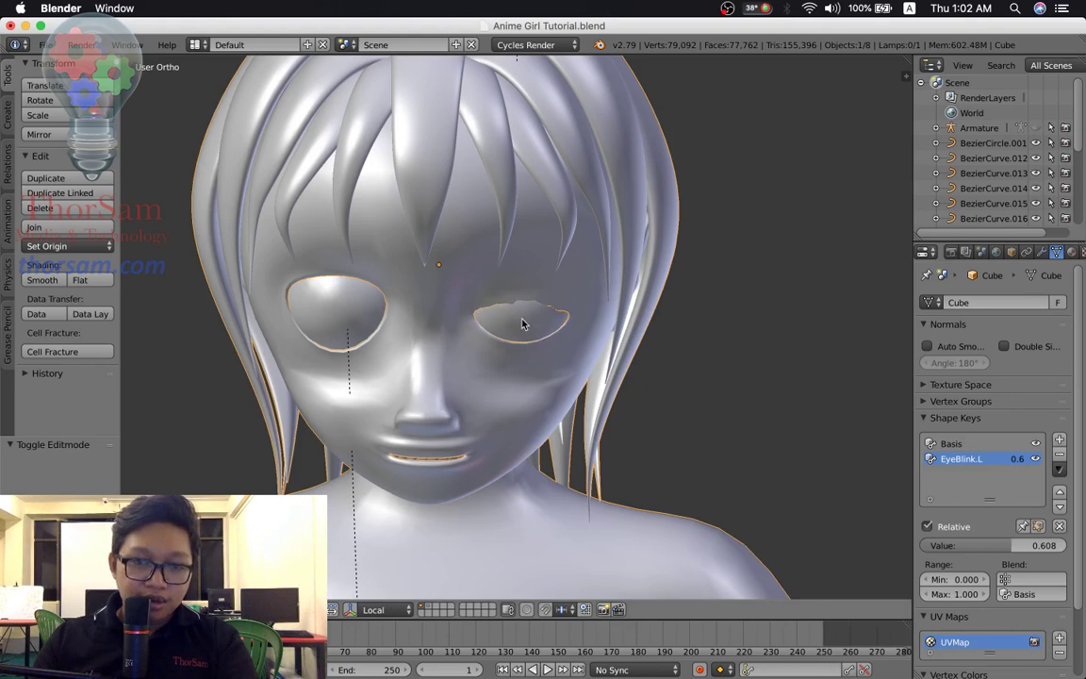
{"action": "scroll", "coordinate": [524, 324], "scroll_direction": "down", "scroll_amount": 3}
{"action": "scroll", "coordinate": [521, 323], "scroll_direction": "up", "scroll_amount": 4}
{"action": "scroll", "coordinate": [521, 322], "scroll_direction": "up", "scroll_amount": 4}
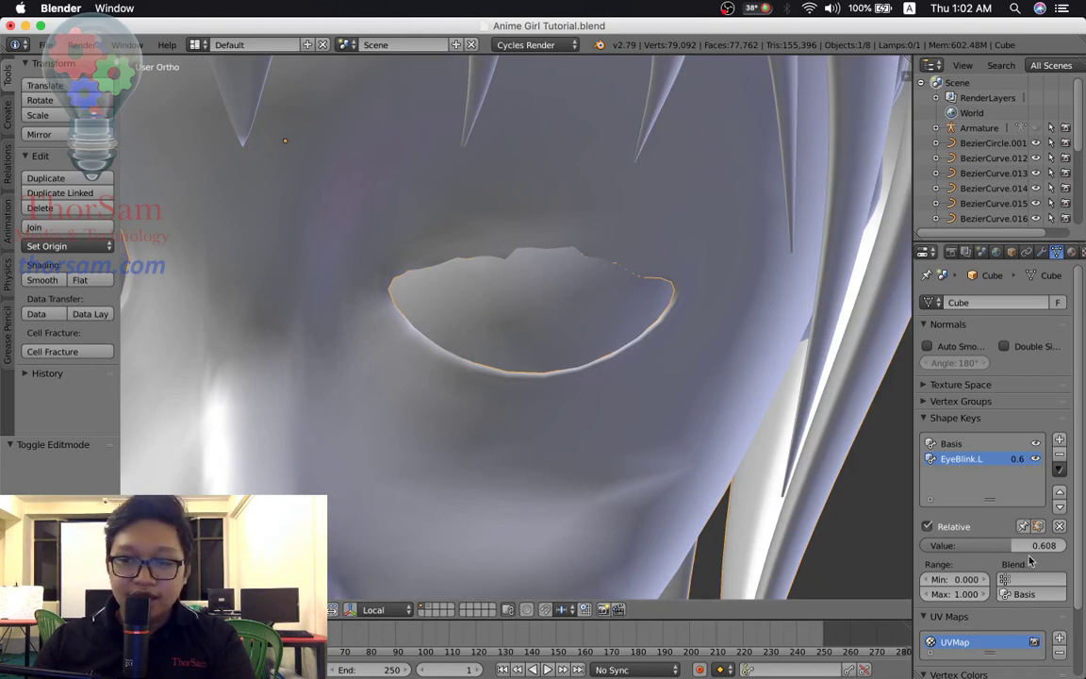
{"action": "key", "text": "Tab"}
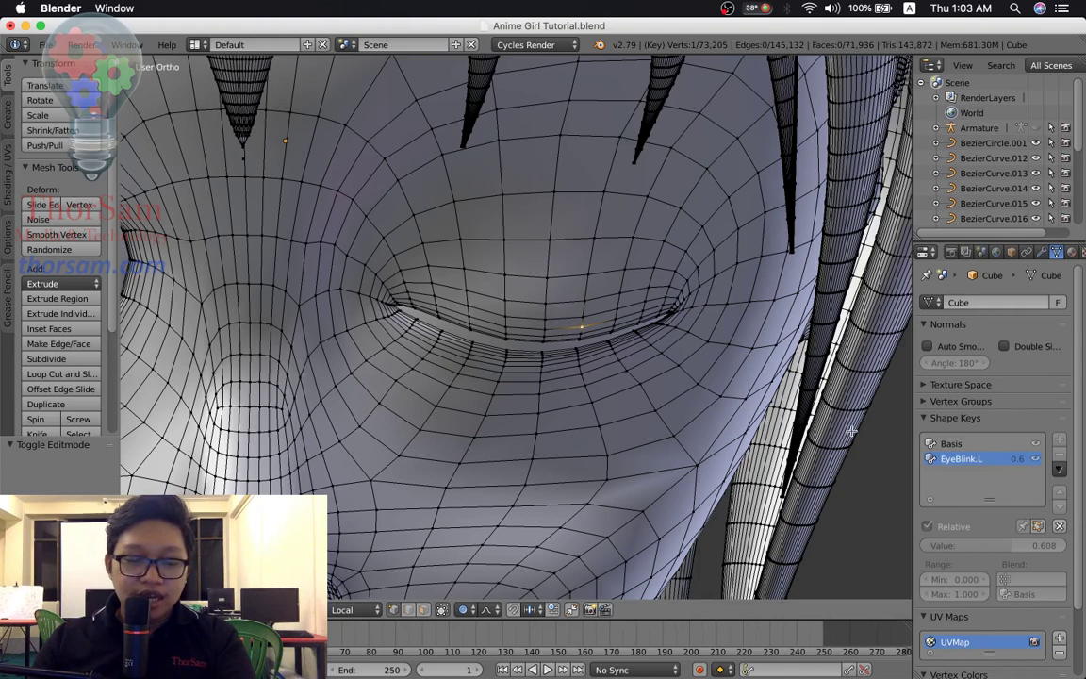
Show the blink shape in Edit Mode and frame the eye socket in wireframe.
{"action": "left_click", "coordinate": [1037, 525]}
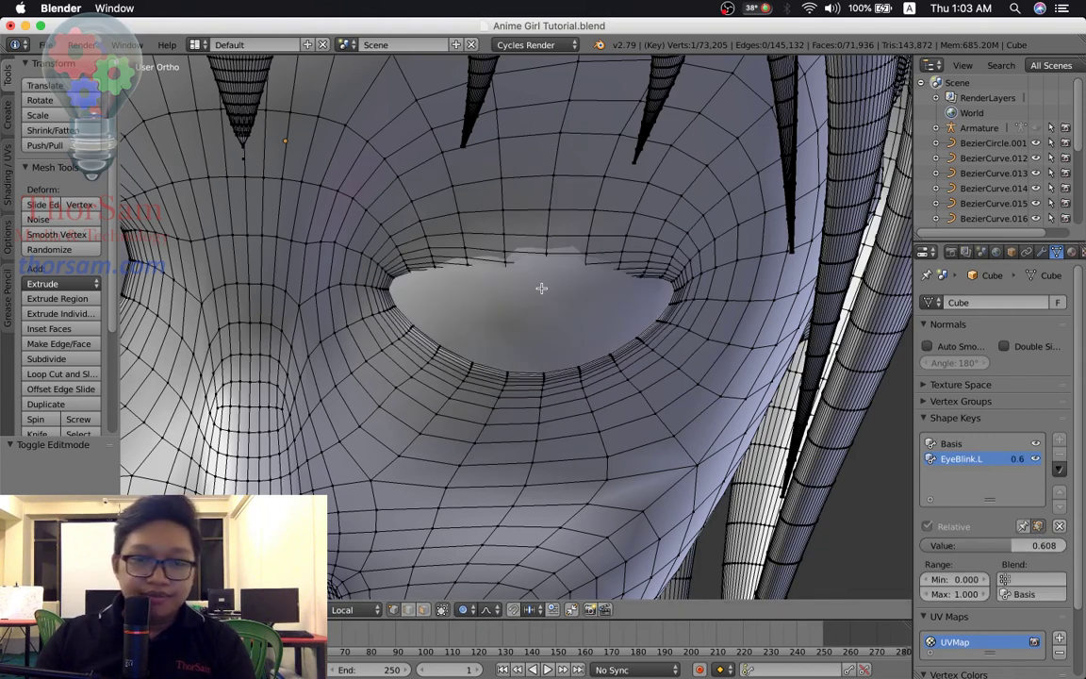
{"action": "scroll", "coordinate": [542, 288], "scroll_direction": "up", "scroll_amount": 3}
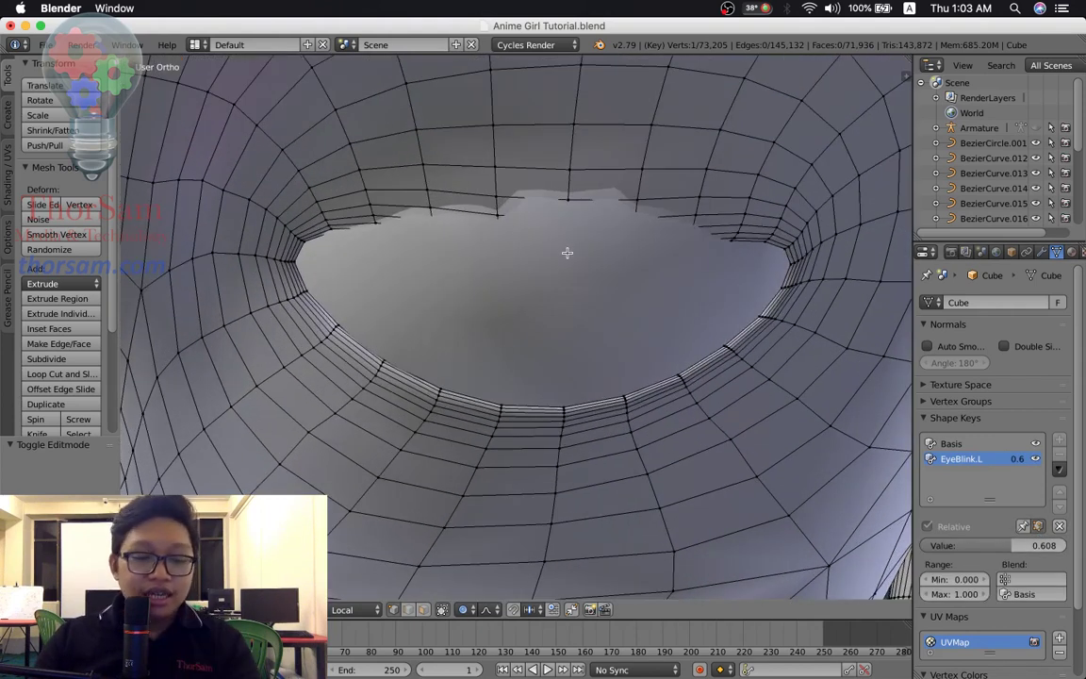
{"action": "key", "text": "z"}
{"action": "key", "text": "z"}
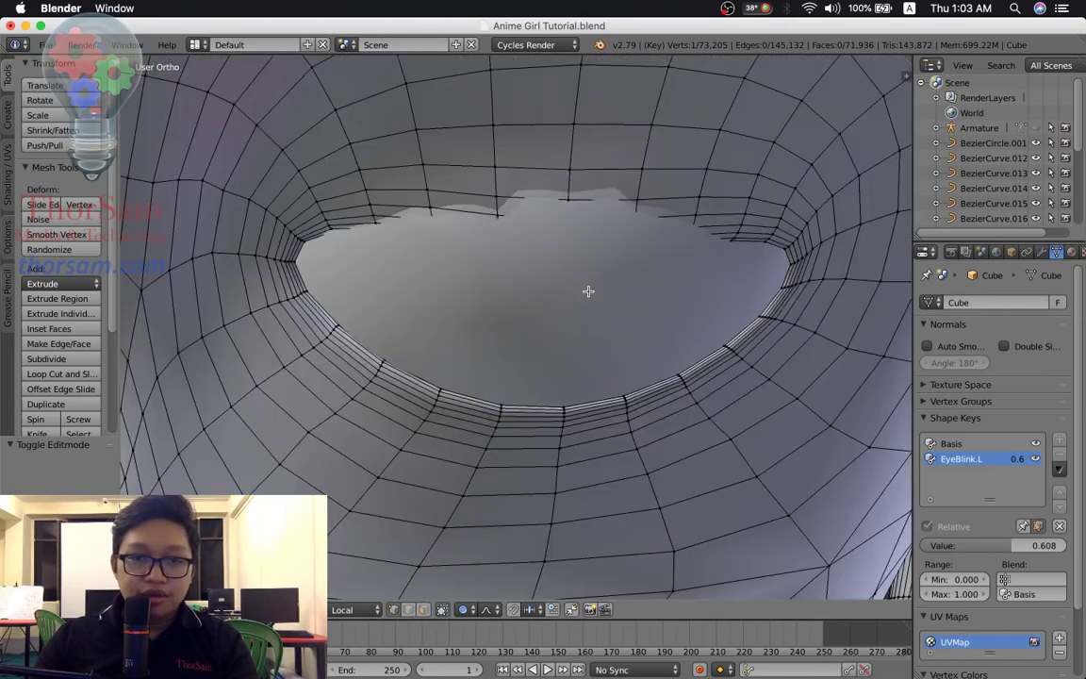
{"action": "mouse_move", "coordinate": [598, 301]}
{"action": "middle_mouse_down"}
{"action": "mouse_move", "coordinate": [587, 312]}
{"action": "mouse_move", "coordinate": [642, 361]}
{"action": "middle_mouse_up"}
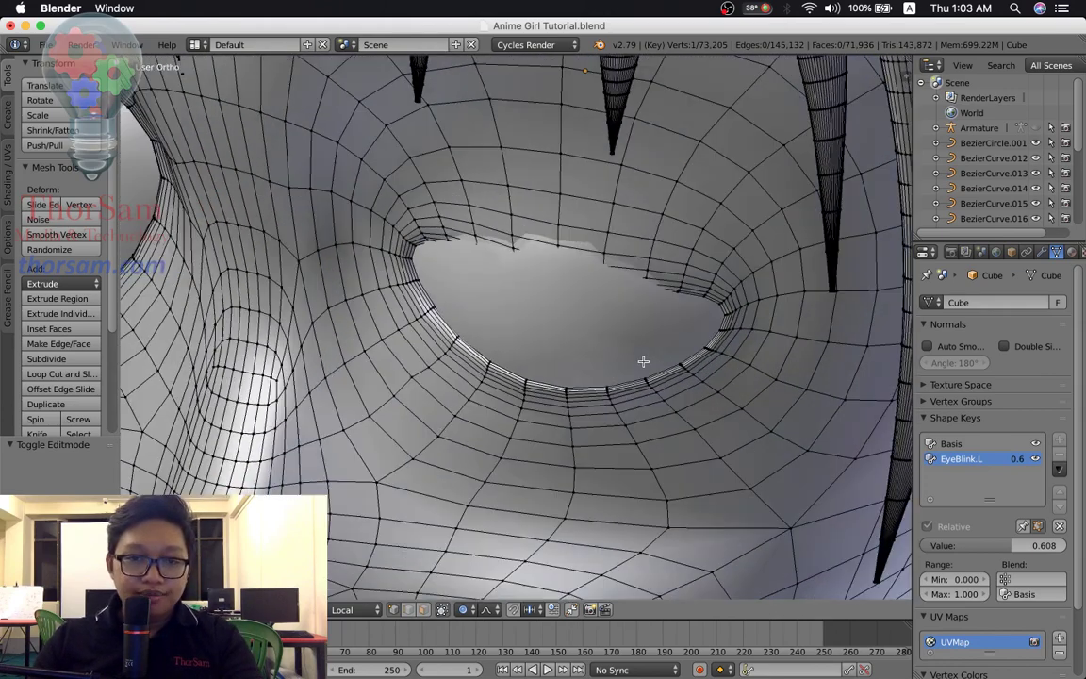
{"action": "middle_click_drag", "start_coordinate": [584, 315], "coordinate": [563, 291]}
{"action": "key", "text": "z"}
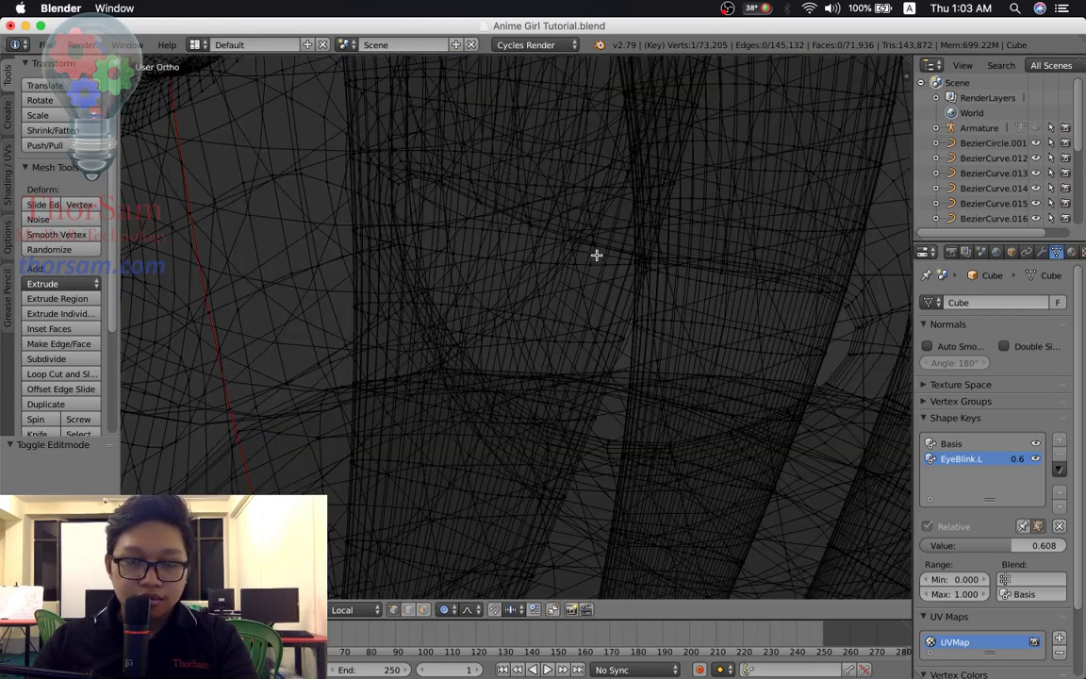
{"action": "key", "text": "z"}
{"action": "key", "text": "z"}
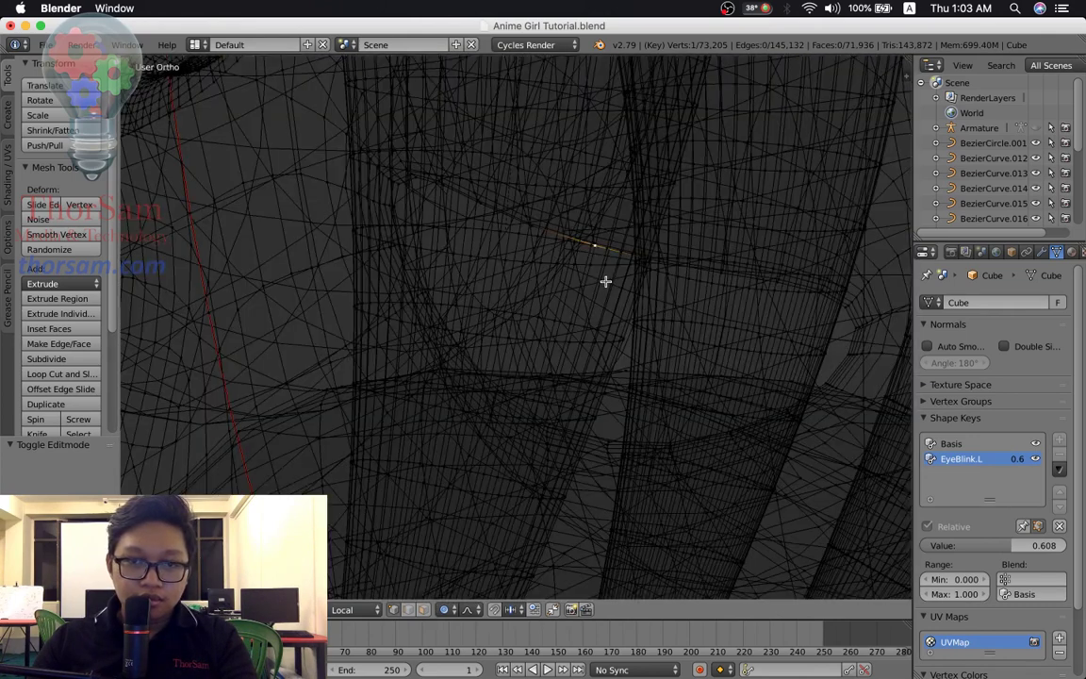
{"action": "key", "text": "z"}
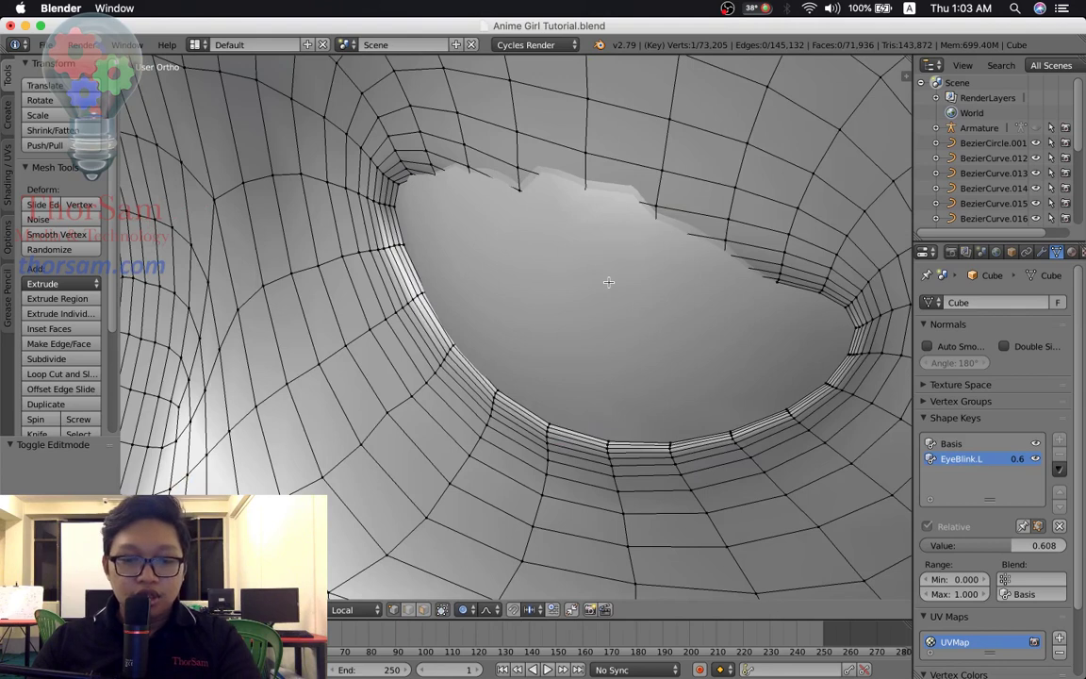
Move the upper eyelid edge down along Y with resized proportional falloff.
{"action": "key", "text": "g"}
{"action": "key", "text": "y"}
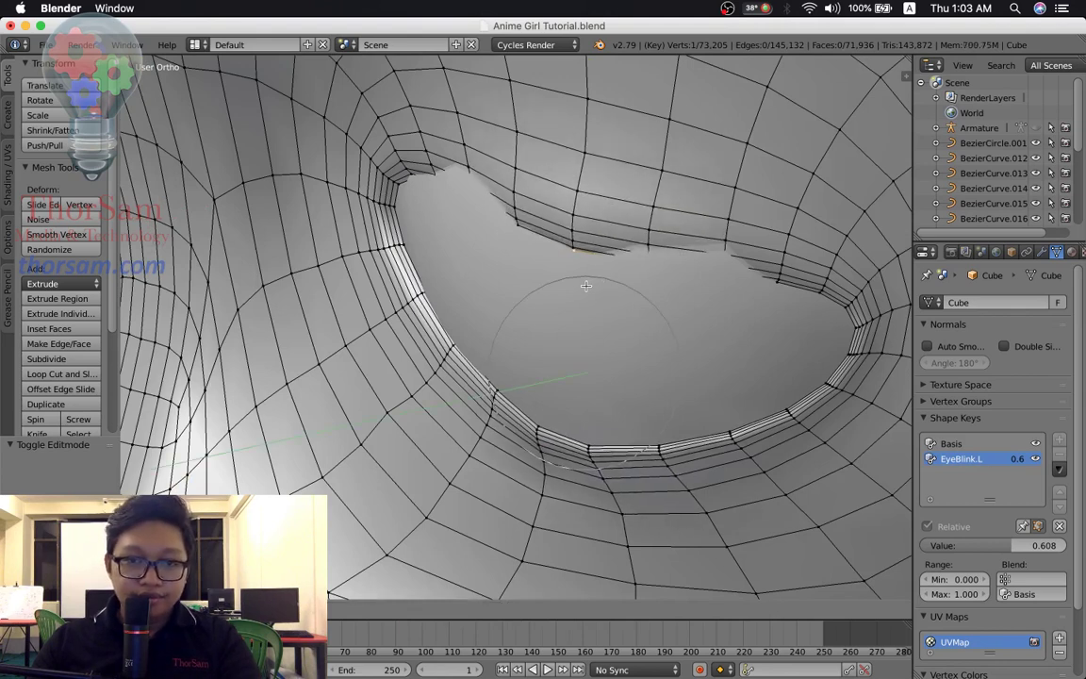
{"action": "scroll", "coordinate": [585, 285], "scroll_direction": "down", "scroll_amount": 2}
{"action": "scroll", "coordinate": [585, 285], "scroll_direction": "down", "scroll_amount": 3}
{"action": "scroll", "coordinate": [586, 286], "scroll_direction": "down", "scroll_amount": 1}
{"action": "scroll", "coordinate": [585, 286], "scroll_direction": "down", "scroll_amount": 1}
{"action": "scroll", "coordinate": [585, 286], "scroll_direction": "down", "scroll_amount": 1}
{"action": "scroll", "coordinate": [585, 286], "scroll_direction": "down", "scroll_amount": 2}
{"action": "scroll", "coordinate": [586, 286], "scroll_direction": "up", "scroll_amount": 2}
{"action": "scroll", "coordinate": [585, 285], "scroll_direction": "up", "scroll_amount": 2}
{"action": "scroll", "coordinate": [585, 286], "scroll_direction": "up", "scroll_amount": 2}
{"action": "scroll", "coordinate": [586, 286], "scroll_direction": "up", "scroll_amount": 1}
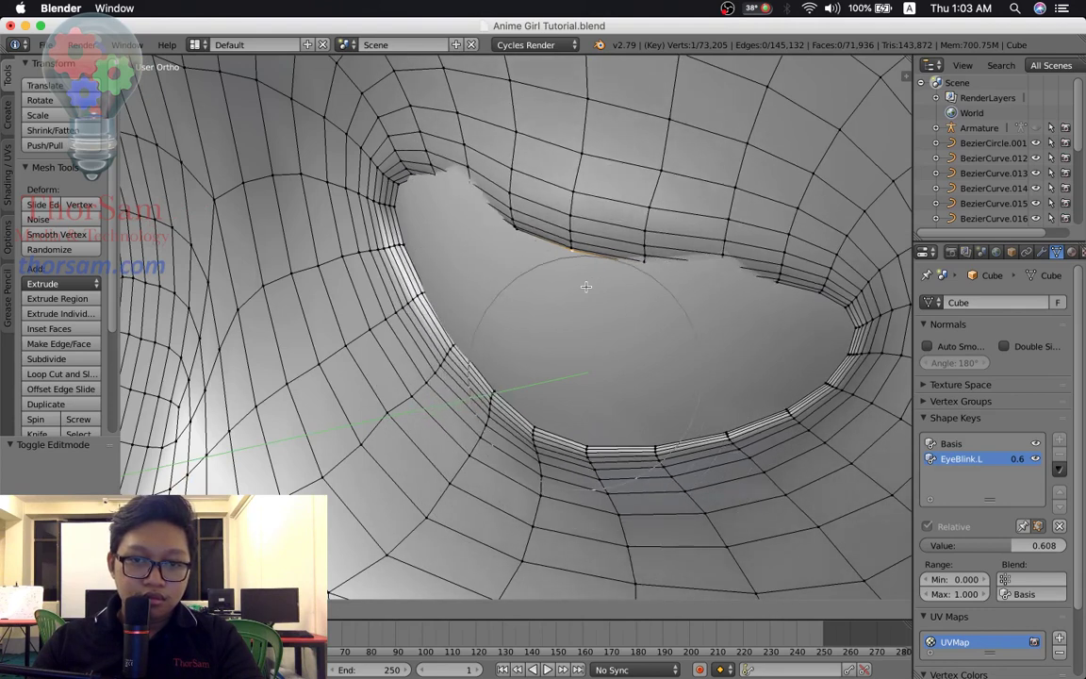
{"action": "left_click", "coordinate": [585, 285]}
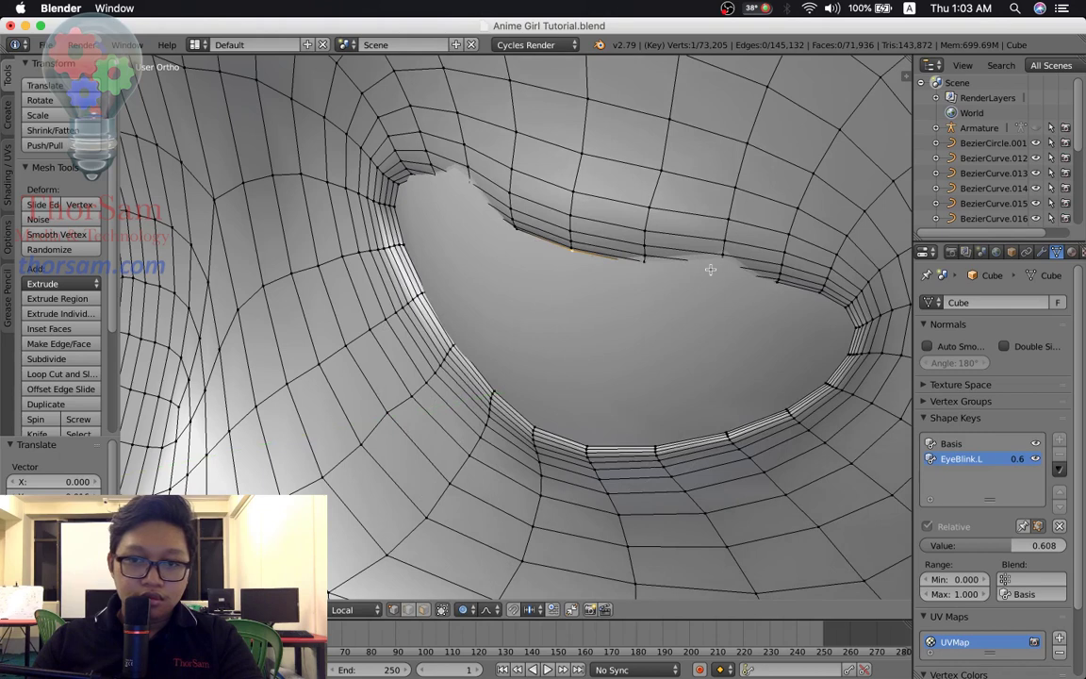
Nudge the upper eyelid edge twice more along Y so it curves smoothly.
{"action": "key", "text": "g"}
{"action": "key", "text": "y"}
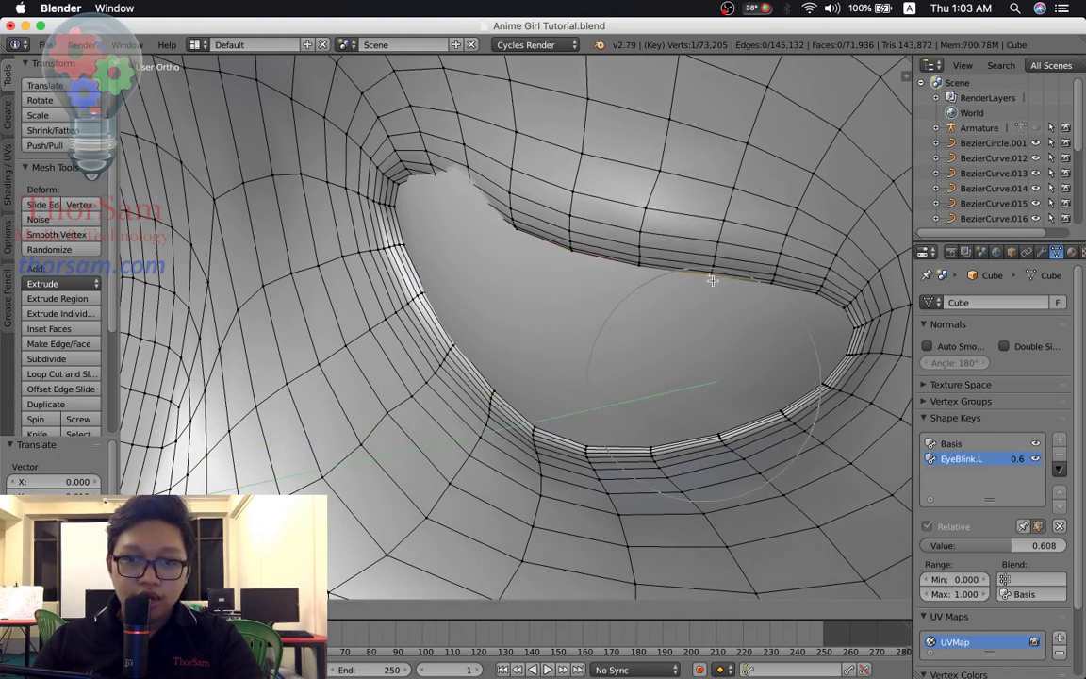
{"action": "left_click", "coordinate": [715, 279]}
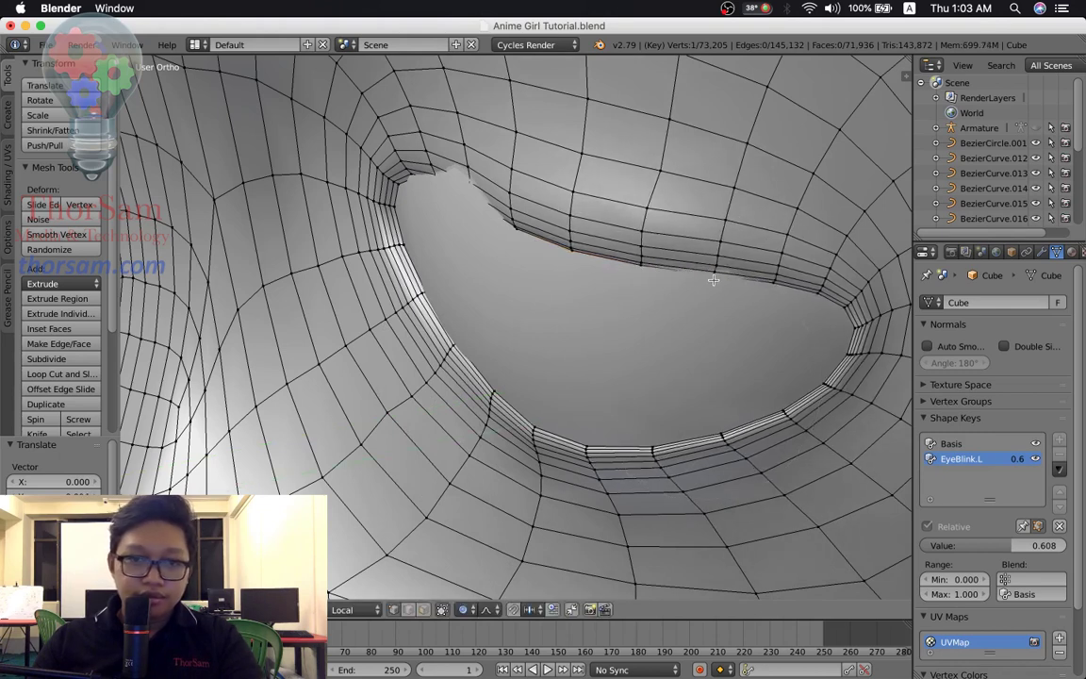
{"action": "key", "text": "g"}
{"action": "key", "text": "y"}
{"action": "left_click", "coordinate": [462, 224]}
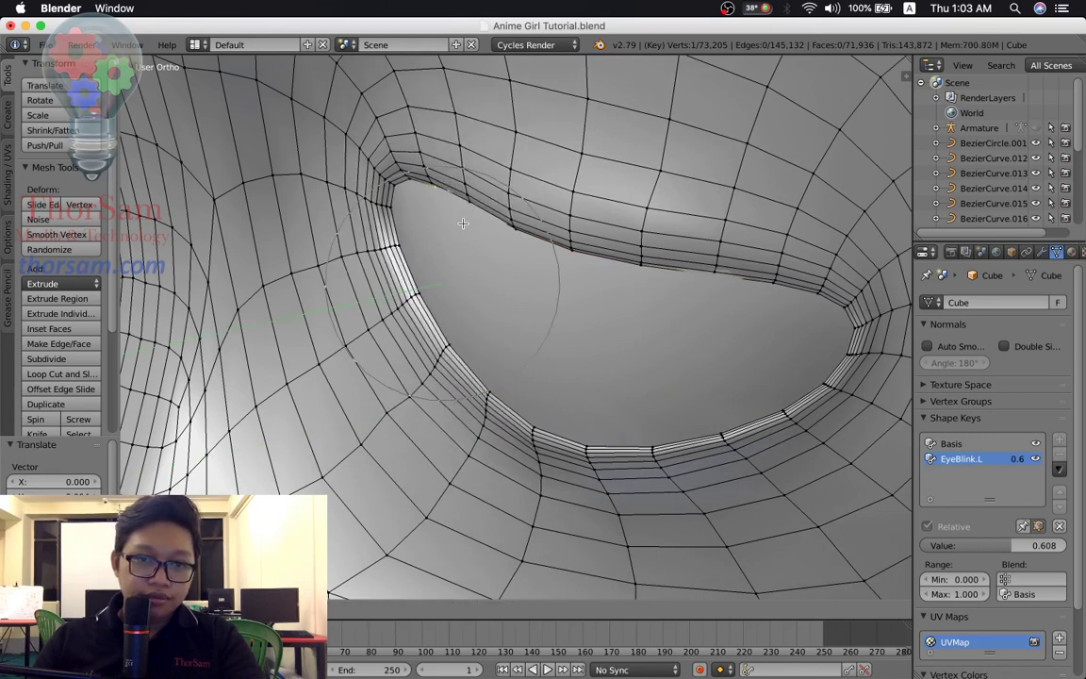
Orbit to a near-frontal view and adjust EyeBlink.L to test the blink.
{"action": "scroll", "coordinate": [543, 300], "scroll_direction": "down", "scroll_amount": 2}
{"action": "scroll", "coordinate": [541, 324], "scroll_direction": "down", "scroll_amount": 3}
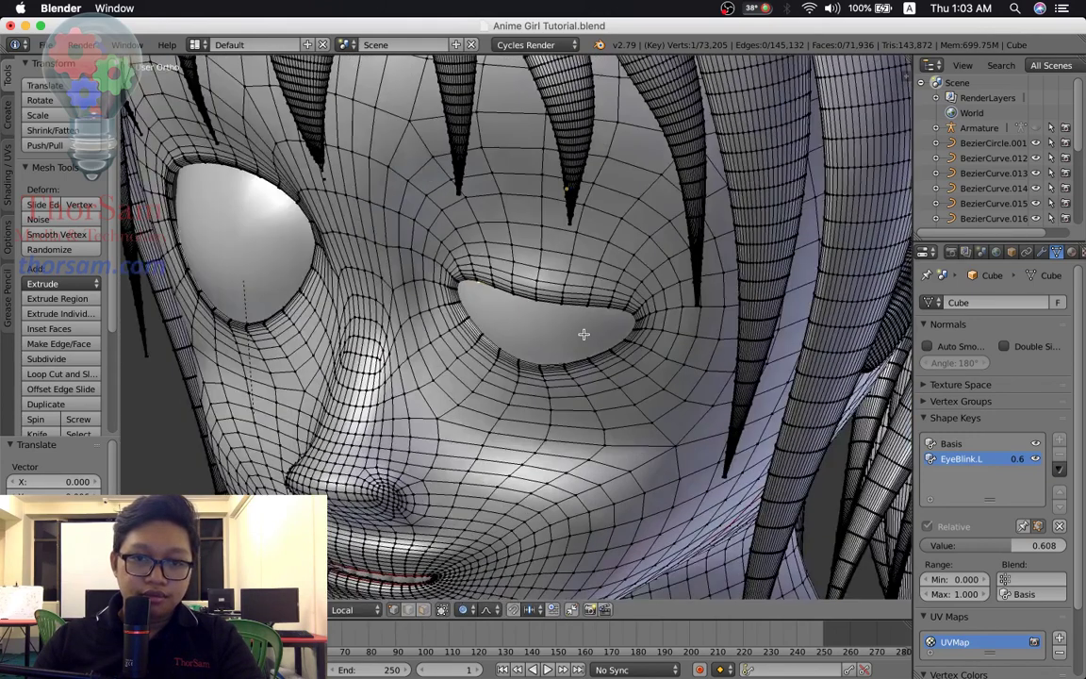
{"action": "middle_click_drag", "start_coordinate": [541, 325], "coordinate": [594, 332]}
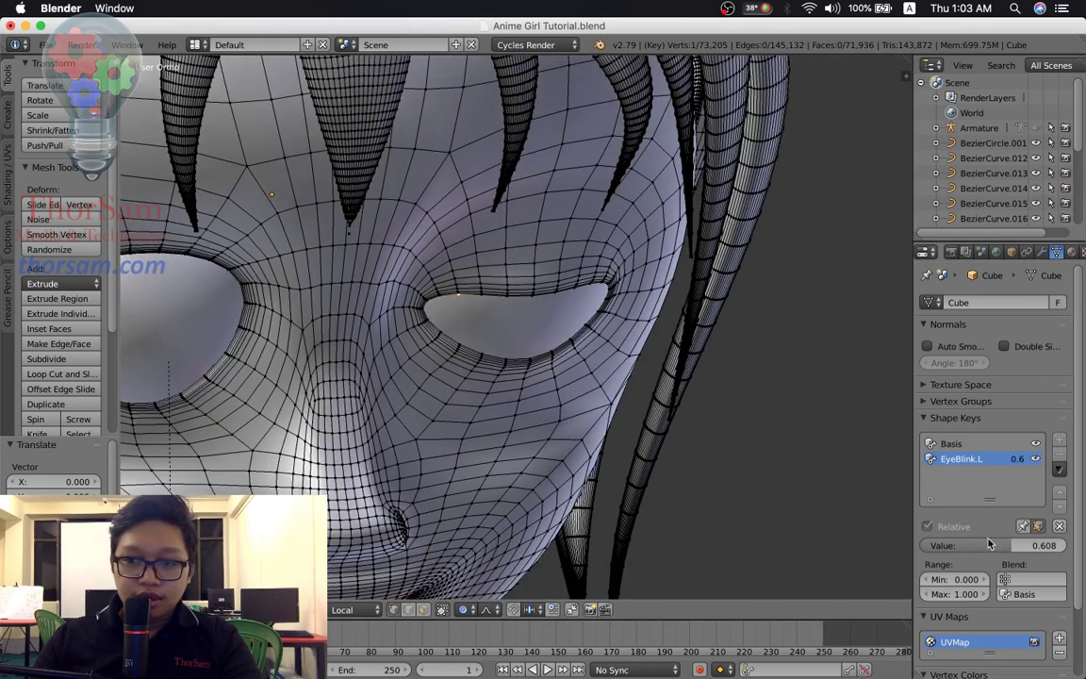
{"action": "mouse_move", "coordinate": [985, 544]}
{"action": "left_mouse_down"}
{"action": "mouse_move", "coordinate": [1046, 544]}
{"action": "mouse_move", "coordinate": [938, 544]}
{"action": "left_mouse_up"}
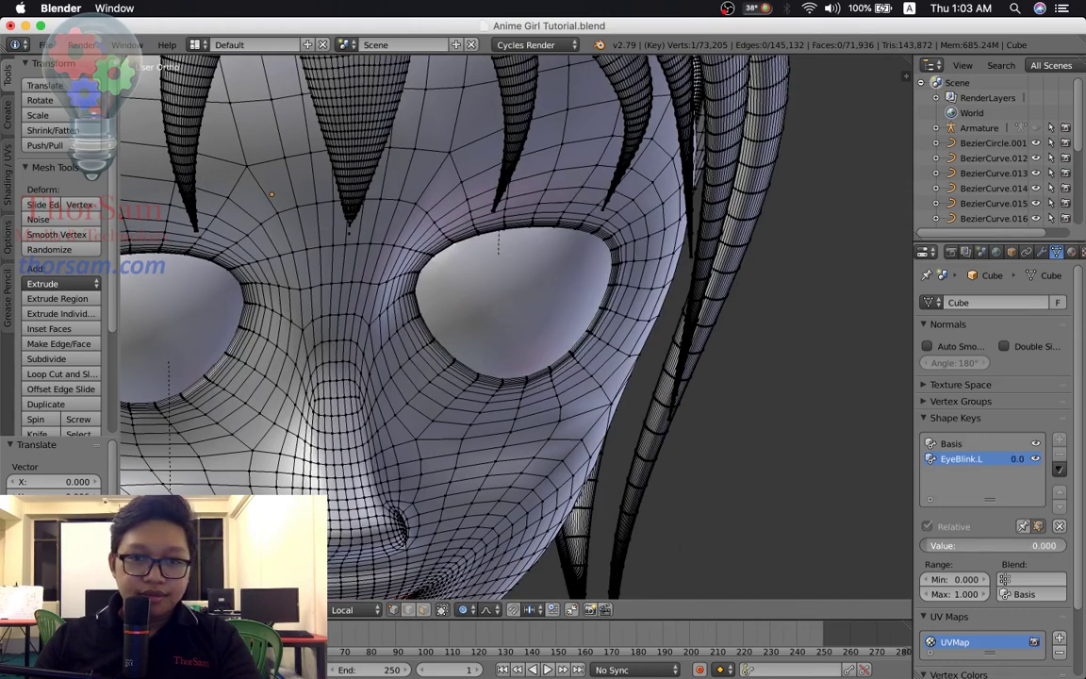
Return to Object Mode and test the blink with the EyeBlink.L value.
{"action": "scroll", "coordinate": [596, 460], "scroll_direction": "down", "scroll_amount": 4}
{"action": "scroll", "coordinate": [595, 460], "scroll_direction": "down", "scroll_amount": 2}
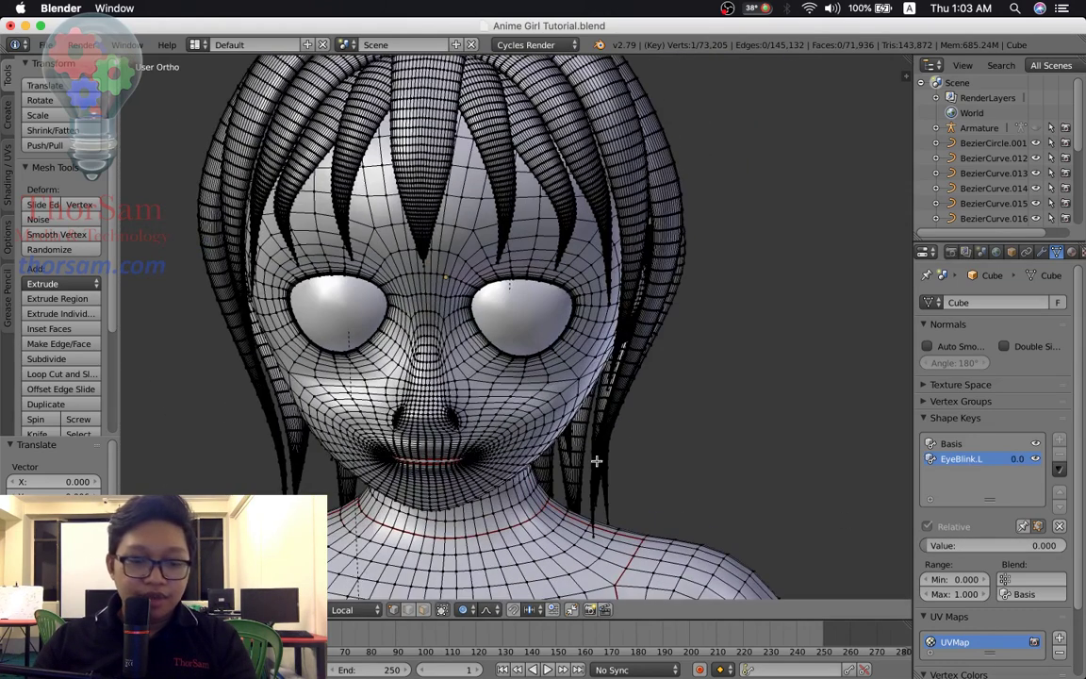
{"action": "key", "text": "Tab"}
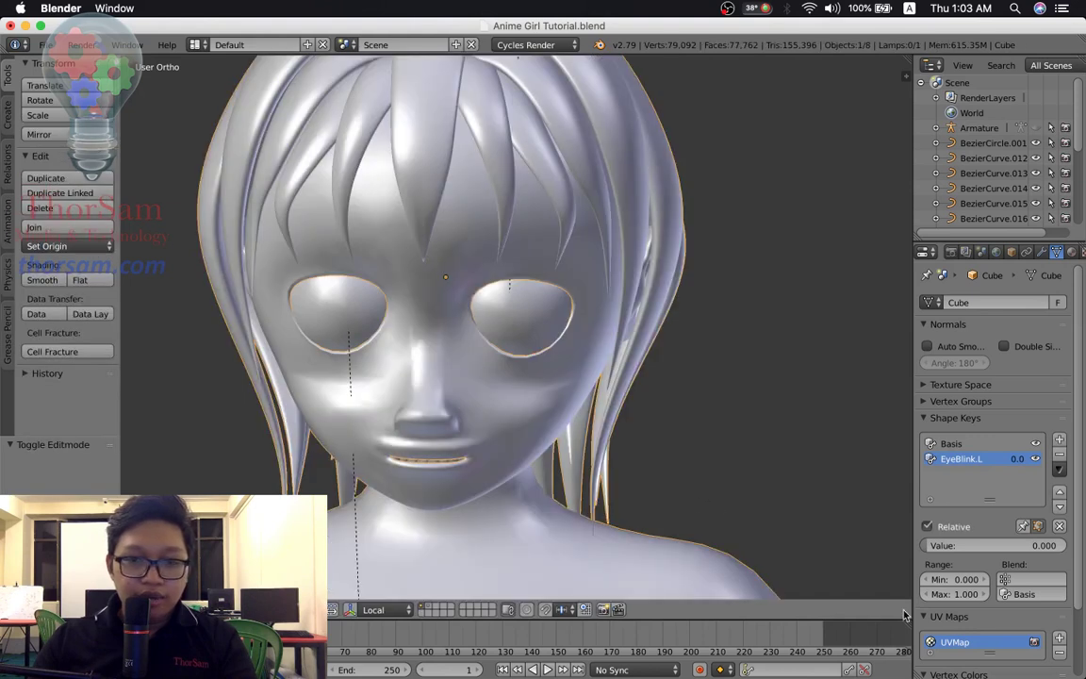
{"action": "mouse_move", "coordinate": [943, 544]}
{"action": "left_mouse_down"}
{"action": "mouse_move", "coordinate": [1051, 545]}
{"action": "mouse_move", "coordinate": [923, 544]}
{"action": "mouse_move", "coordinate": [1060, 545]}
{"action": "mouse_move", "coordinate": [923, 544]}
{"action": "left_mouse_up"}
Check full and partial blinks in Rendered shading, then go back to Solid.
{"action": "key", "text": "shift+z"}
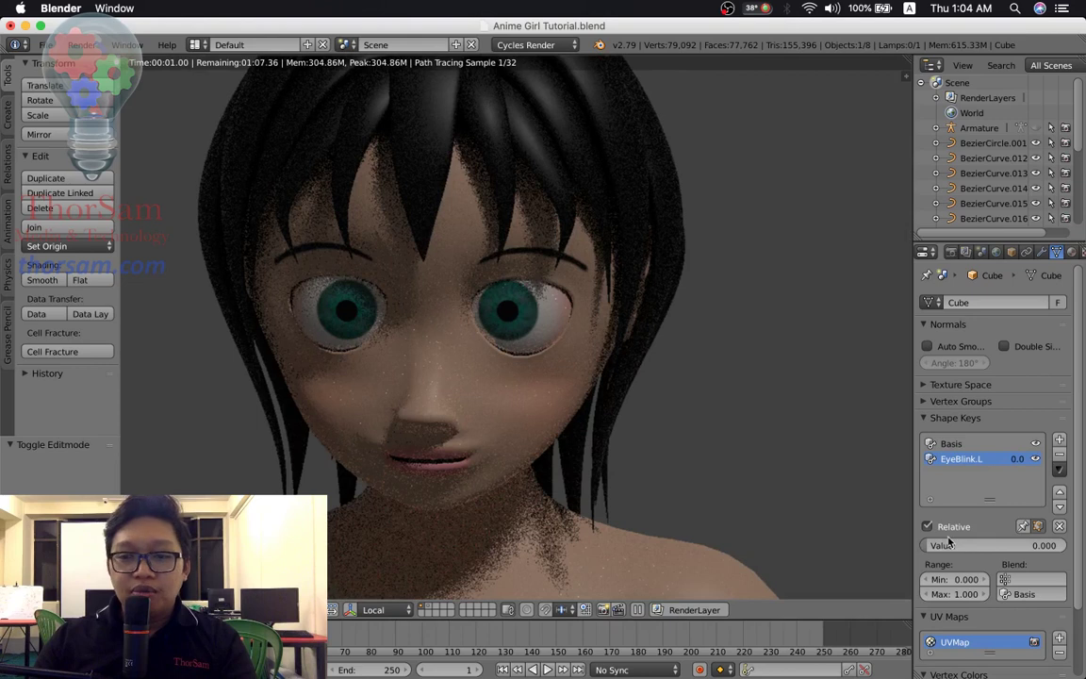
{"action": "mouse_move", "coordinate": [933, 545]}
{"action": "left_mouse_down"}
{"action": "mouse_move", "coordinate": [1056, 545]}
{"action": "mouse_move", "coordinate": [928, 545]}
{"action": "left_mouse_up"}
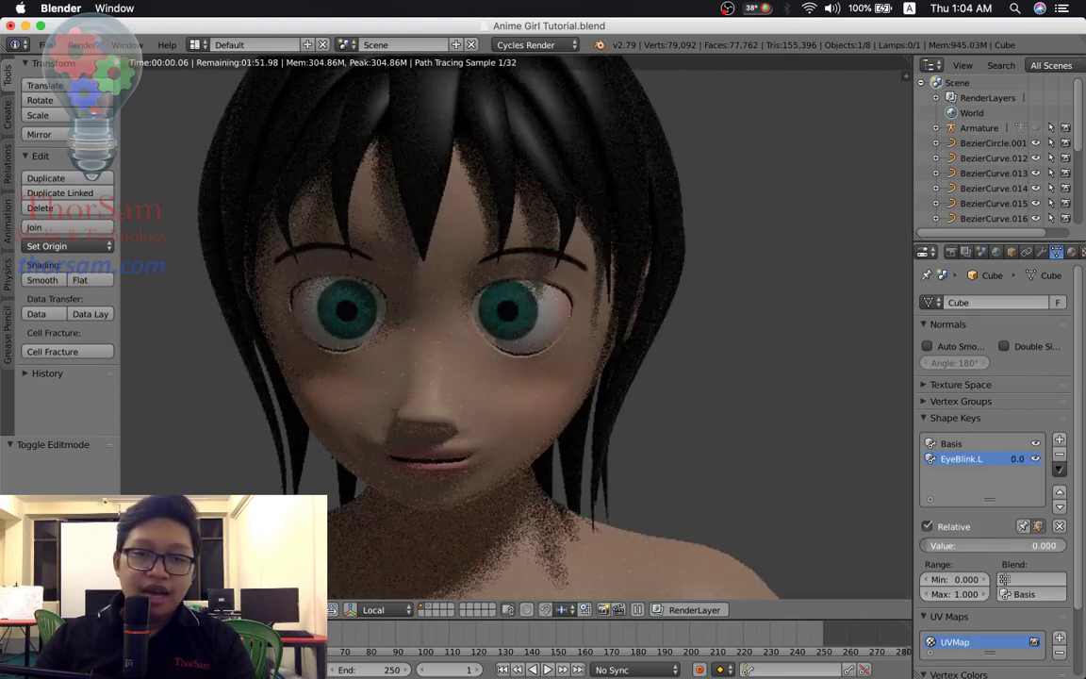
{"action": "mouse_move", "coordinate": [928, 544]}
{"action": "left_mouse_down"}
{"action": "mouse_move", "coordinate": [1056, 545]}
{"action": "mouse_move", "coordinate": [928, 545]}
{"action": "left_mouse_up"}
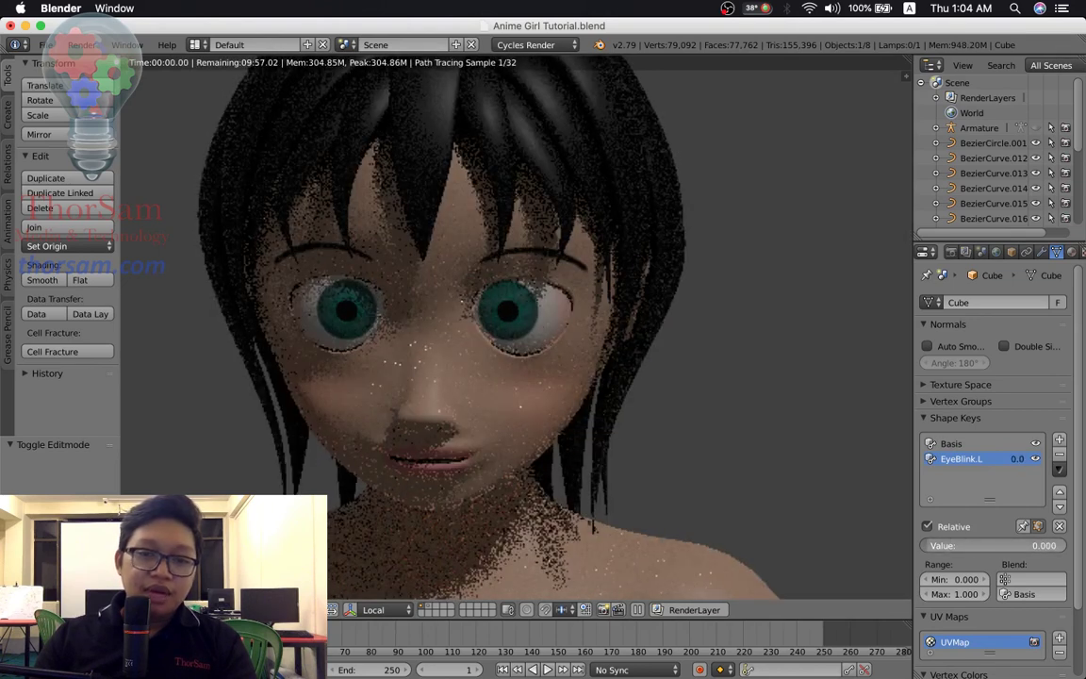
{"action": "mouse_move", "coordinate": [929, 545]}
{"action": "left_mouse_down"}
{"action": "mouse_move", "coordinate": [987, 544]}
{"action": "mouse_move", "coordinate": [919, 544]}
{"action": "left_mouse_up"}
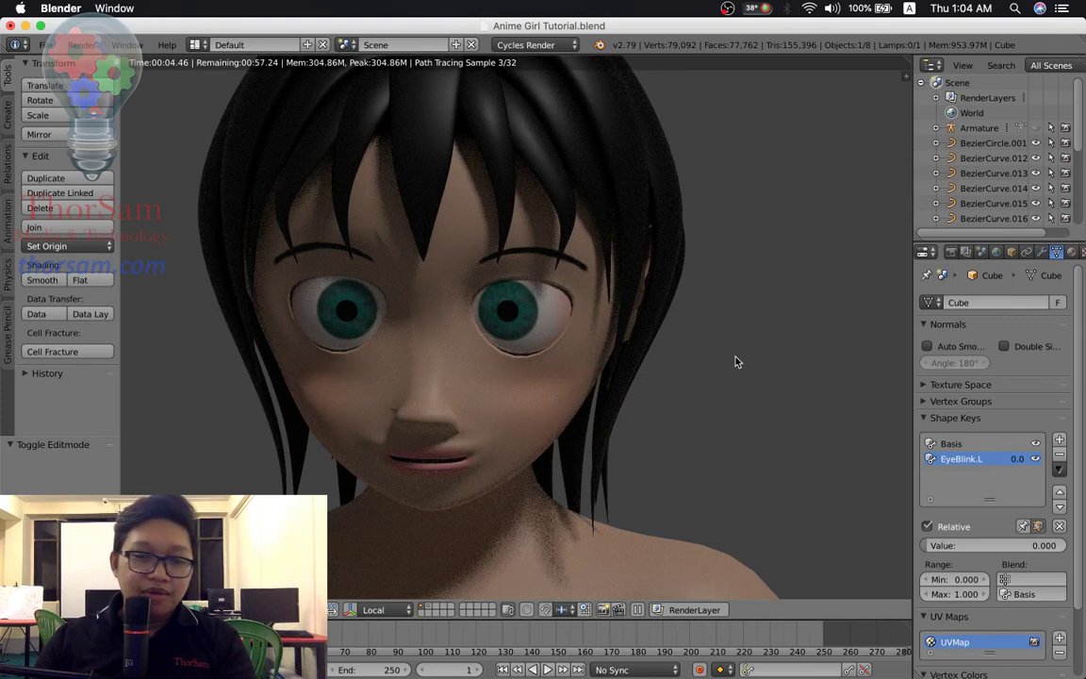
{"action": "key", "text": "shift+z"}
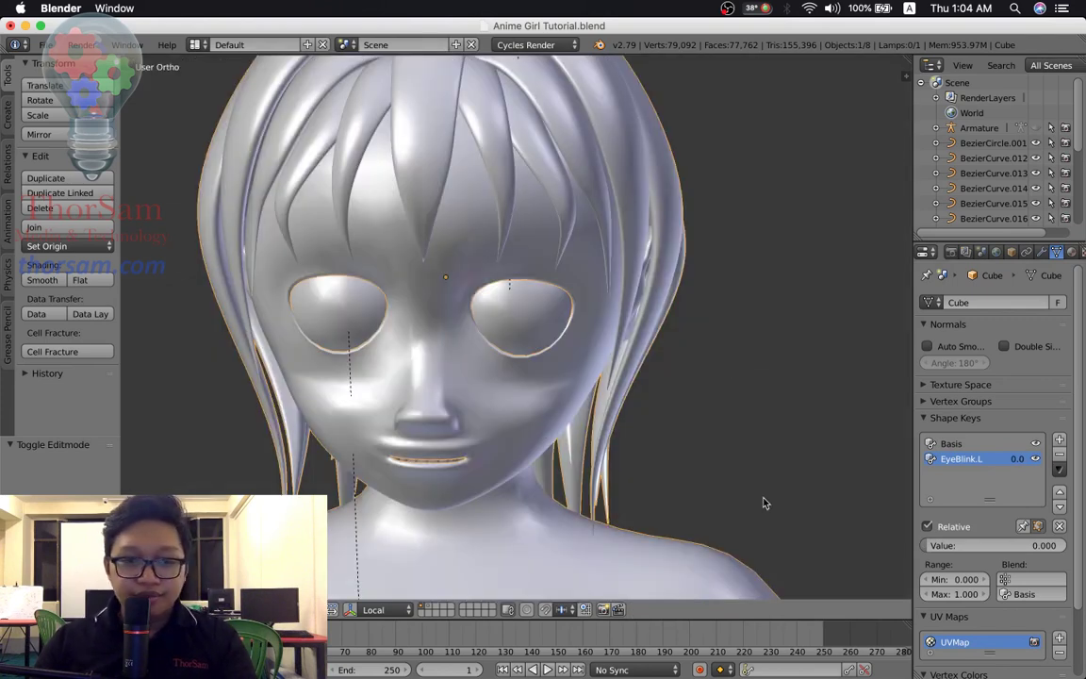
Switch to Textured shading, test the blink, and orbit around the head.
{"action": "key", "text": "alt+z"}
{"action": "mouse_move", "coordinate": [935, 546]}
{"action": "left_mouse_down"}
{"action": "mouse_move", "coordinate": [1041, 545]}
{"action": "mouse_move", "coordinate": [935, 546]}
{"action": "left_mouse_up"}
{"action": "middle_click_drag", "start_coordinate": [502, 384], "coordinate": [456, 384]}
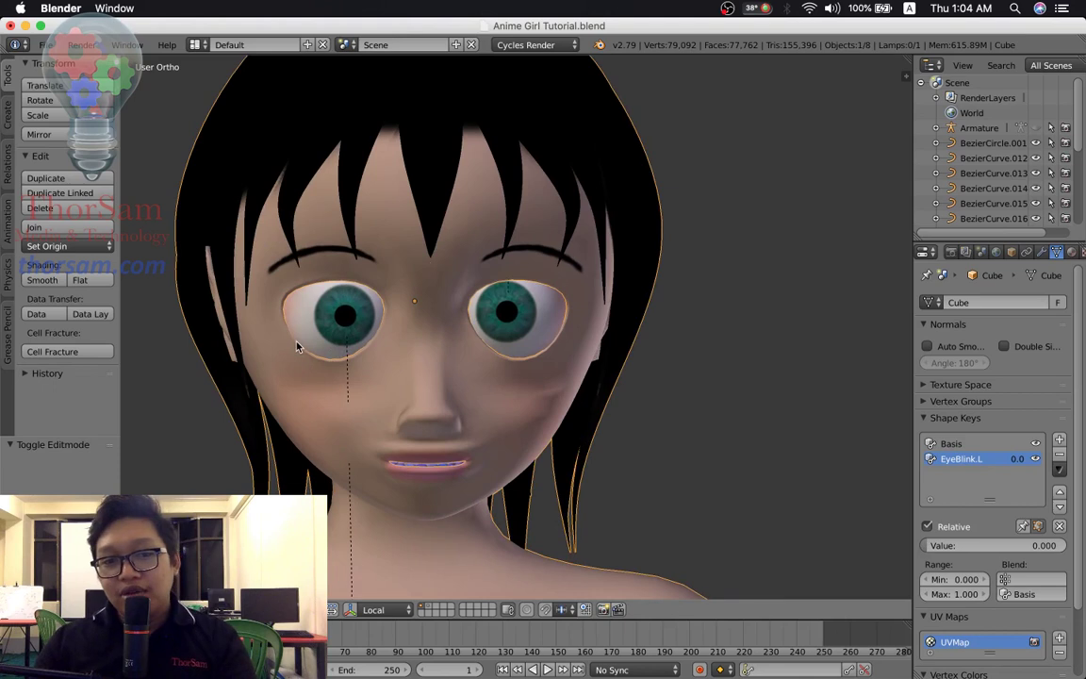
{"action": "mouse_move", "coordinate": [557, 392]}
{"action": "middle_mouse_down"}
{"action": "mouse_move", "coordinate": [603, 414]}
{"action": "mouse_move", "coordinate": [535, 420]}
{"action": "mouse_move", "coordinate": [483, 406]}
{"action": "middle_mouse_up"}
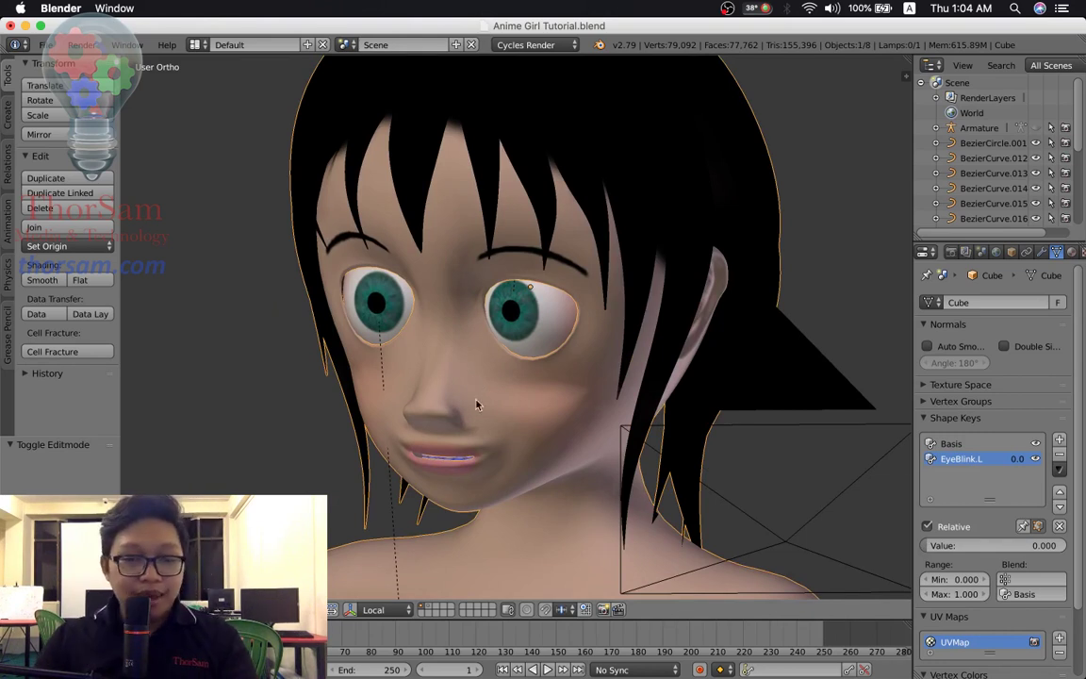
{"action": "middle_click_drag", "start_coordinate": [473, 431], "coordinate": [477, 374]}
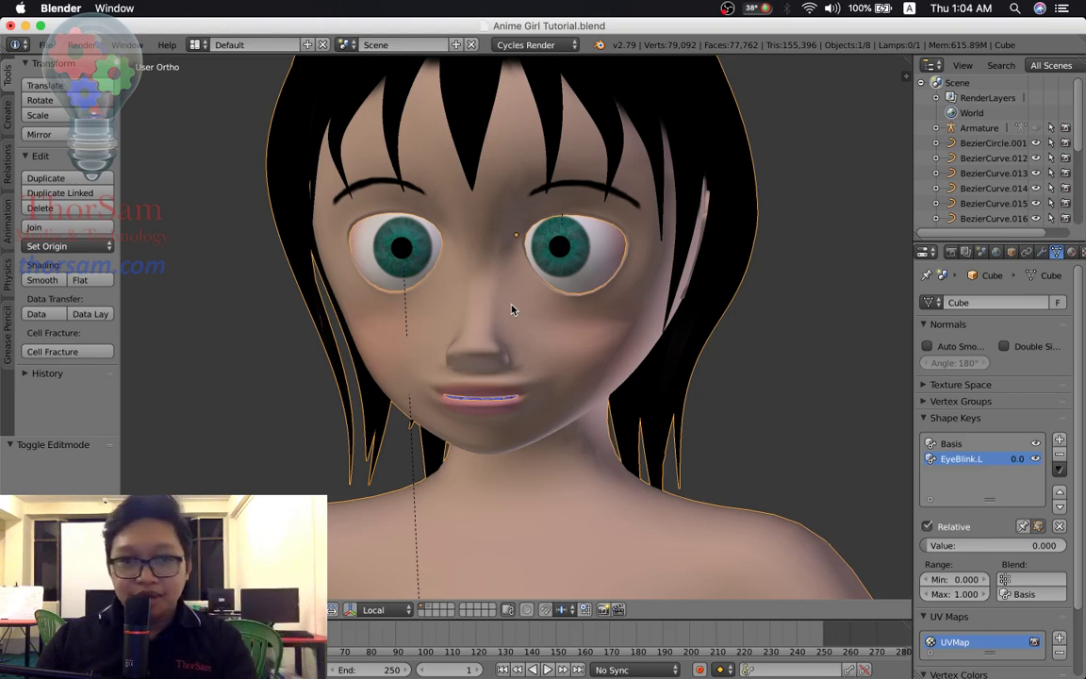
Zoom in and pan so the mouth fills the view.
{"action": "scroll", "coordinate": [532, 346], "scroll_direction": "up", "scroll_amount": 1}
{"action": "scroll", "coordinate": [533, 346], "scroll_direction": "up", "scroll_amount": 2}
{"action": "scroll", "coordinate": [532, 346], "scroll_direction": "up", "scroll_amount": 2}
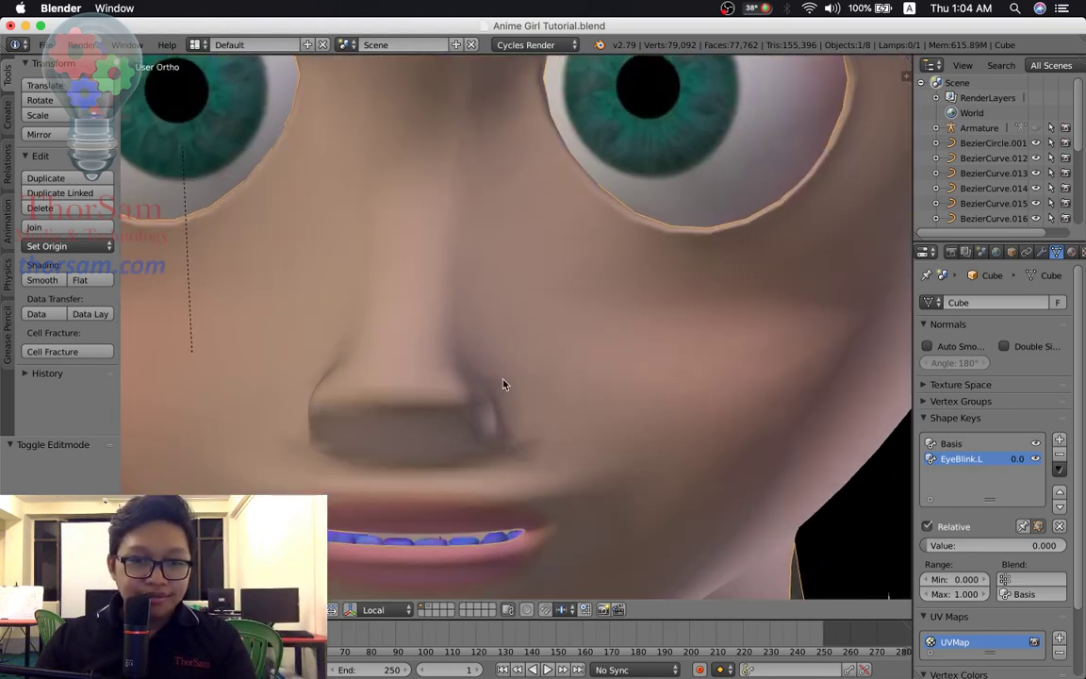
{"action": "middle_click_drag", "start_coordinate": [504, 381], "coordinate": [523, 259], "text": "shift"}
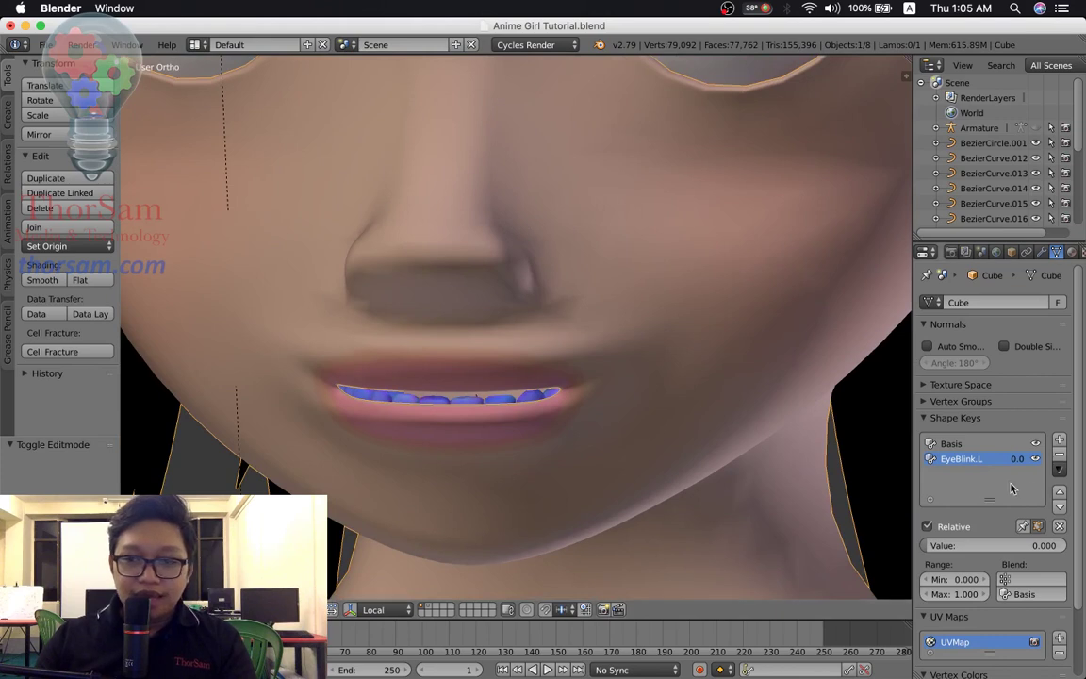
Add a third shape key and begin renaming Key 2 for the mouth.
{"action": "left_click", "coordinate": [1059, 440]}
{"action": "double_click", "coordinate": [949, 476]}
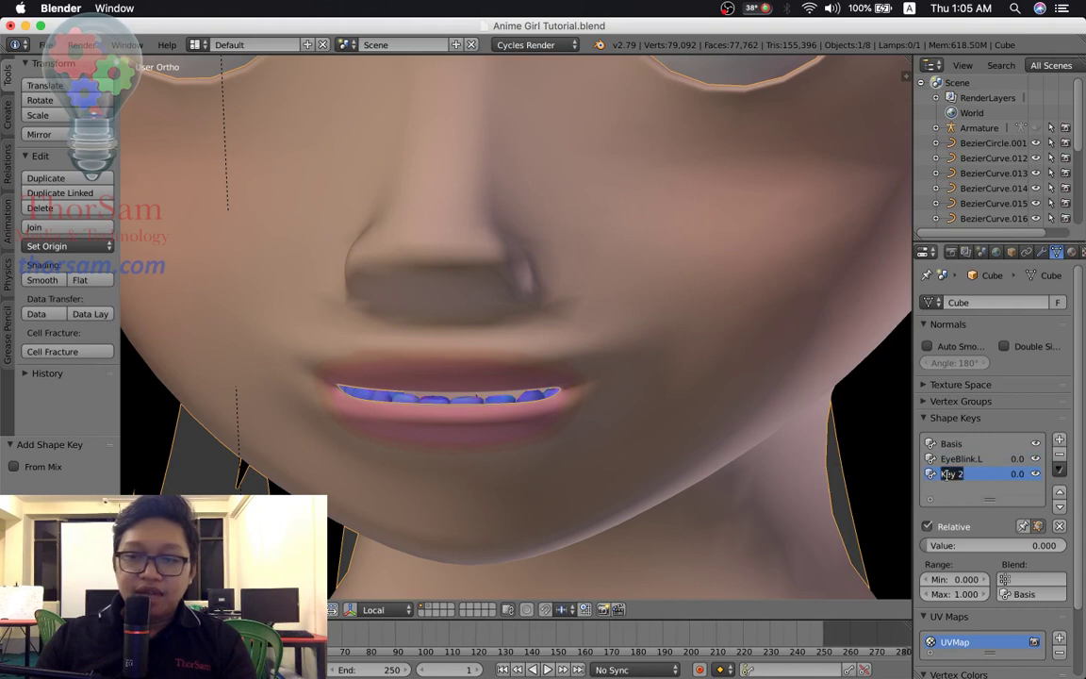
{"action": "key", "text": "BackSpace"}
{"action": "type", "text": "u"}
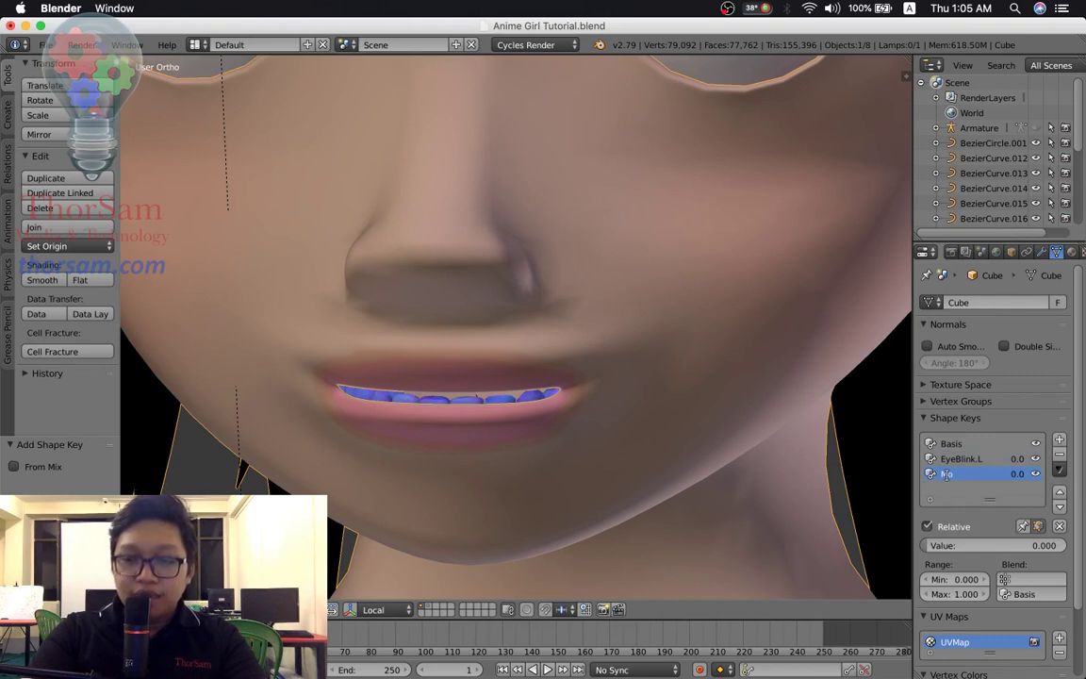
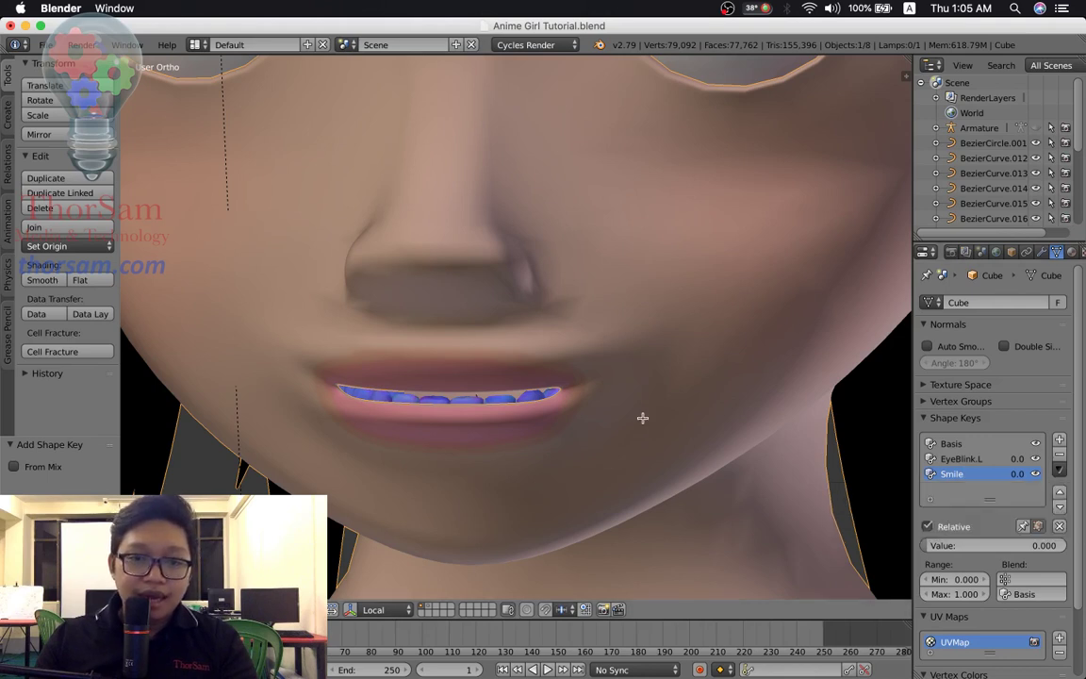
Enter Edit Mode, zoom to the mouth and select lip vertices from the corner inward.
{"action": "key", "text": "Tab"}
{"action": "scroll", "coordinate": [555, 421], "scroll_direction": "up", "scroll_amount": 2}
{"action": "middle_click_drag", "start_coordinate": [548, 424], "coordinate": [760, 390], "text": "shift"}
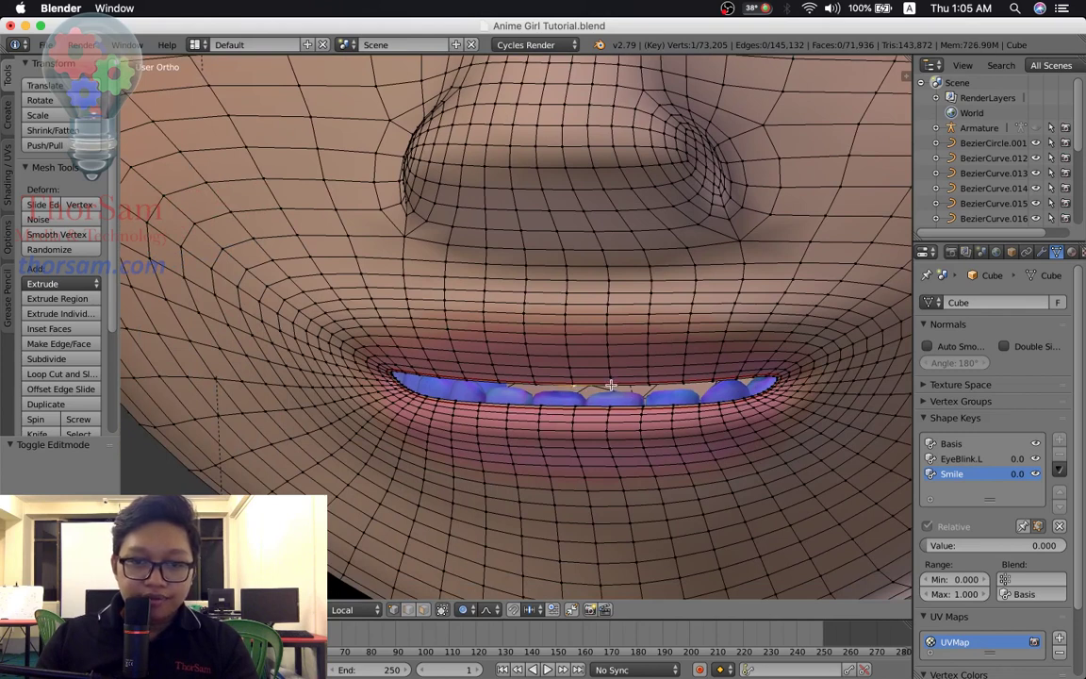
{"action": "scroll", "coordinate": [637, 388], "scroll_direction": "up", "scroll_amount": 2}
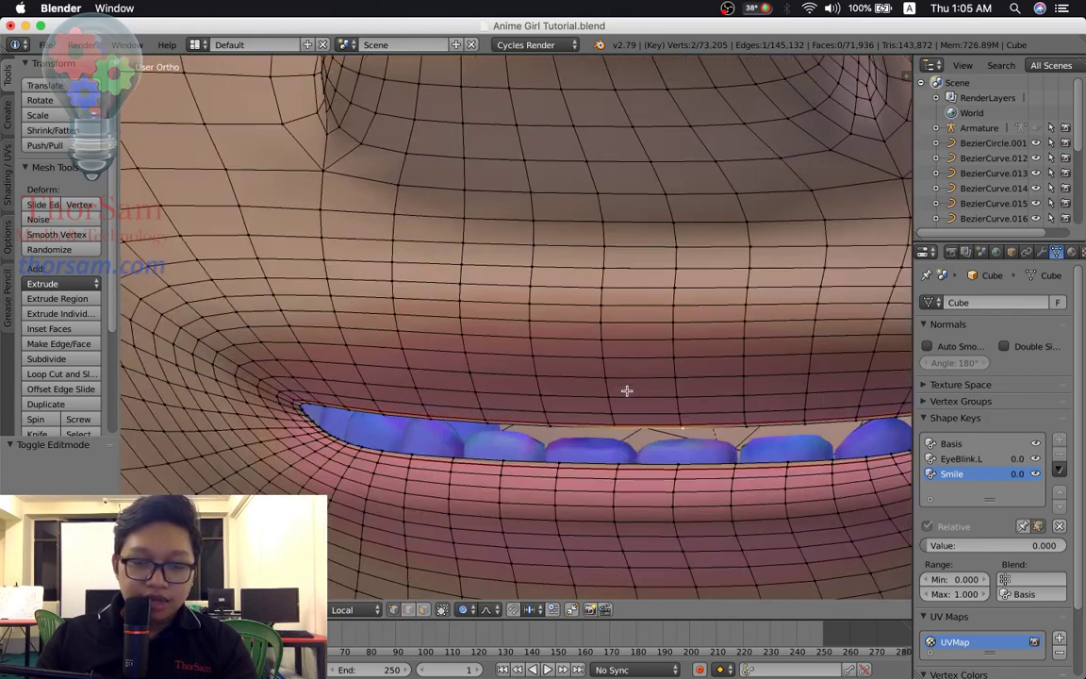
{"action": "middle_click_drag", "start_coordinate": [661, 424], "coordinate": [654, 416]}
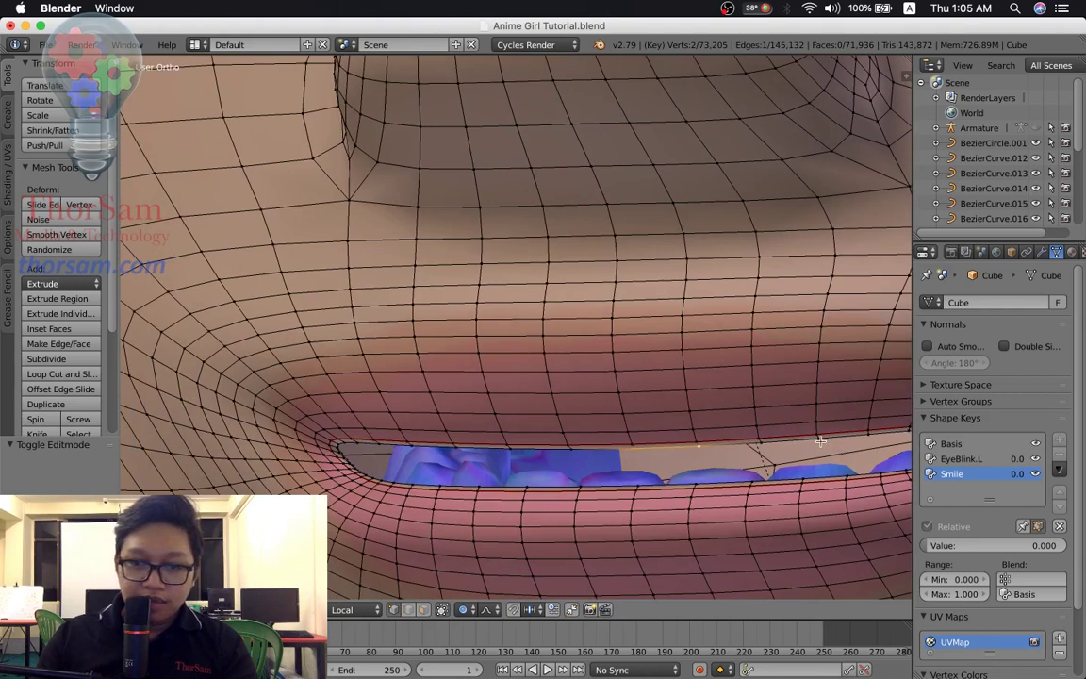
{"action": "right_click", "coordinate": [818, 438]}
{"action": "right_click", "coordinate": [544, 452], "text": "shift"}
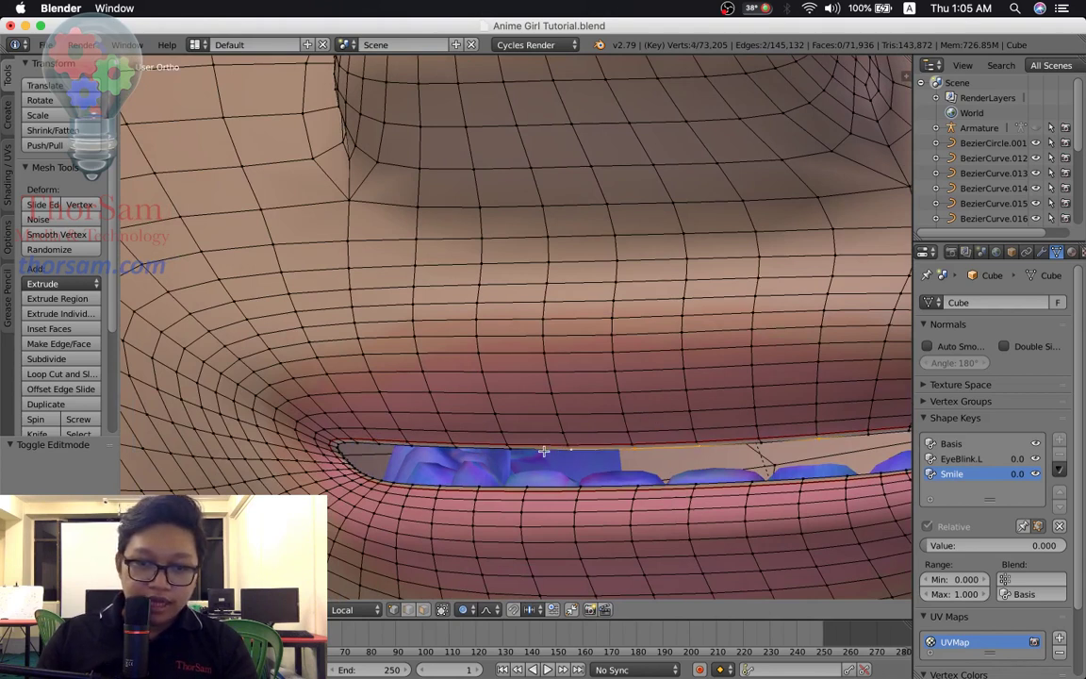
{"action": "right_click", "coordinate": [450, 453], "text": "shift"}
{"action": "middle_click_drag", "start_coordinate": [581, 461], "coordinate": [643, 476]}
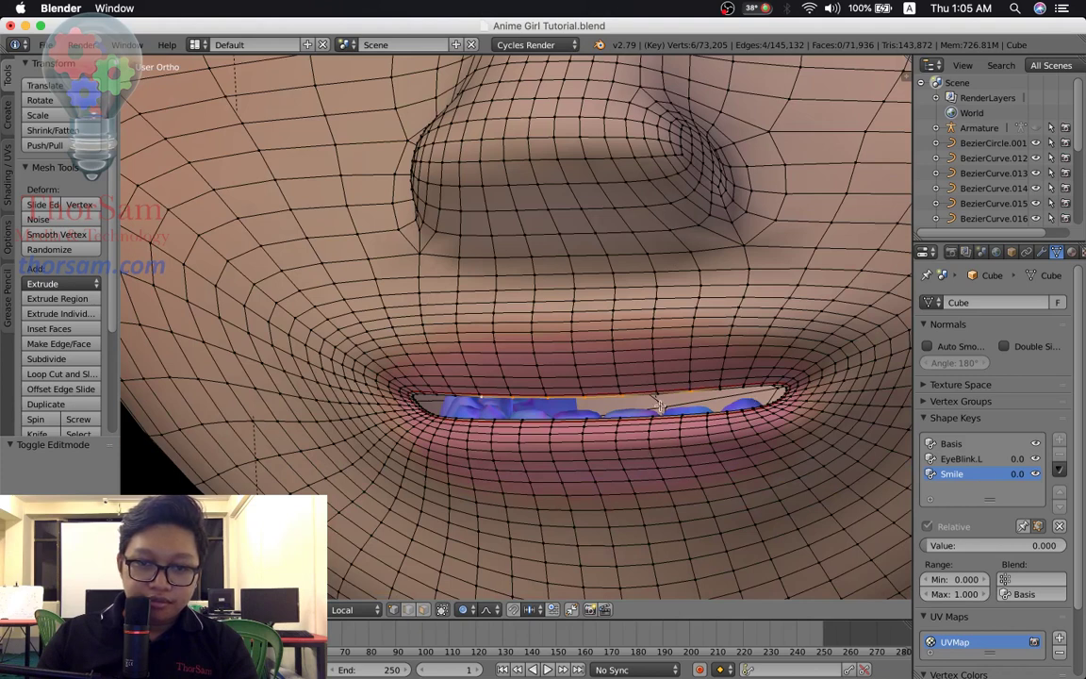
{"action": "scroll", "coordinate": [623, 443], "scroll_direction": "down", "scroll_amount": 2}
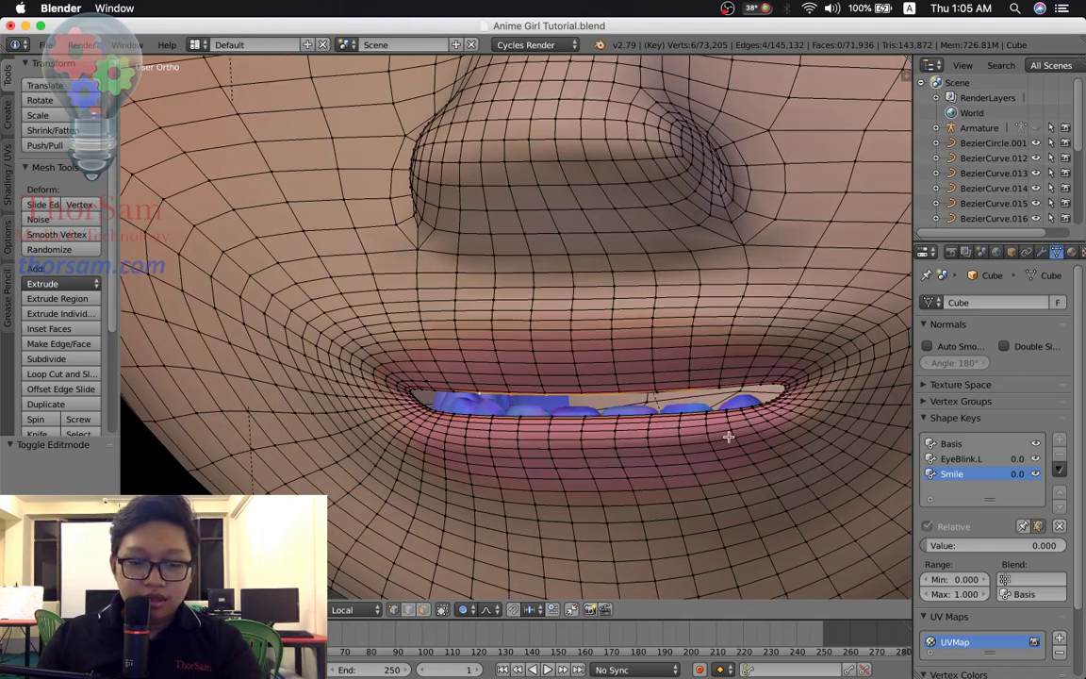
Shift the selected lip vertices along Y with proportional falloff, then begin a Z move.
{"action": "key", "text": "g"}
{"action": "key", "text": "y"}
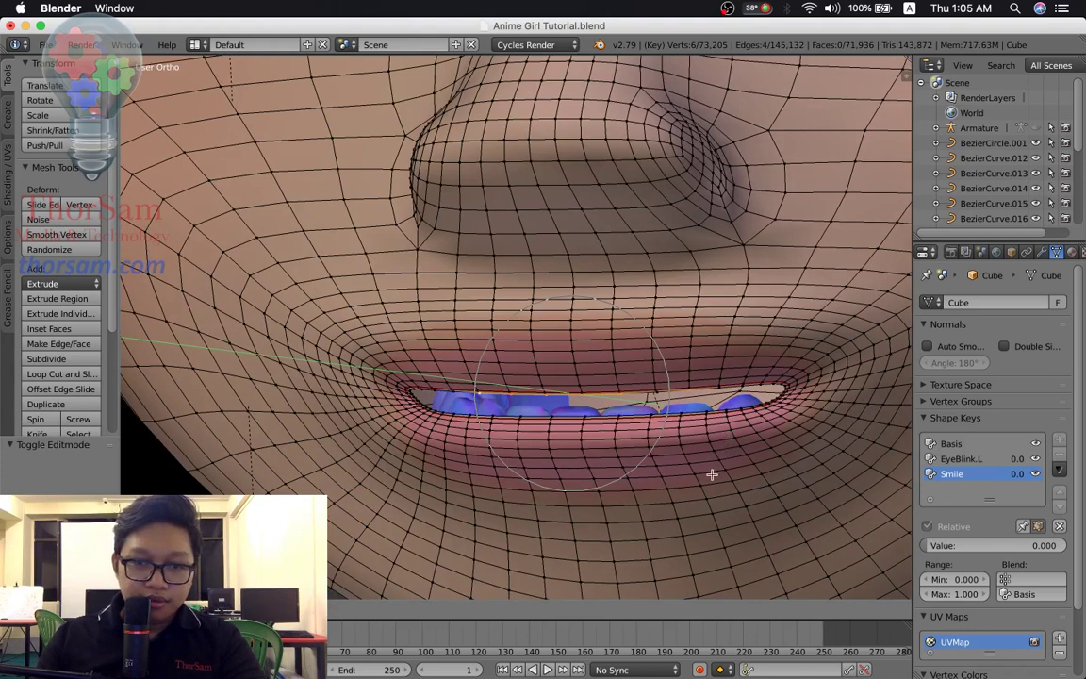
{"action": "left_click", "coordinate": [711, 474]}
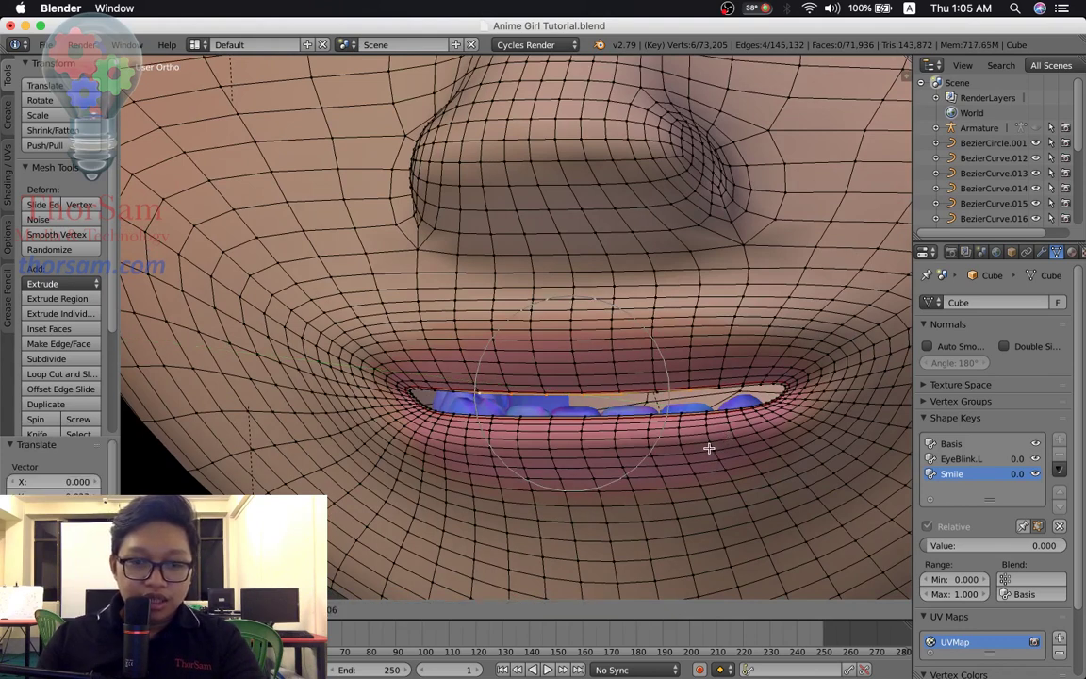
{"action": "key", "text": "g"}
{"action": "key", "text": "z"}
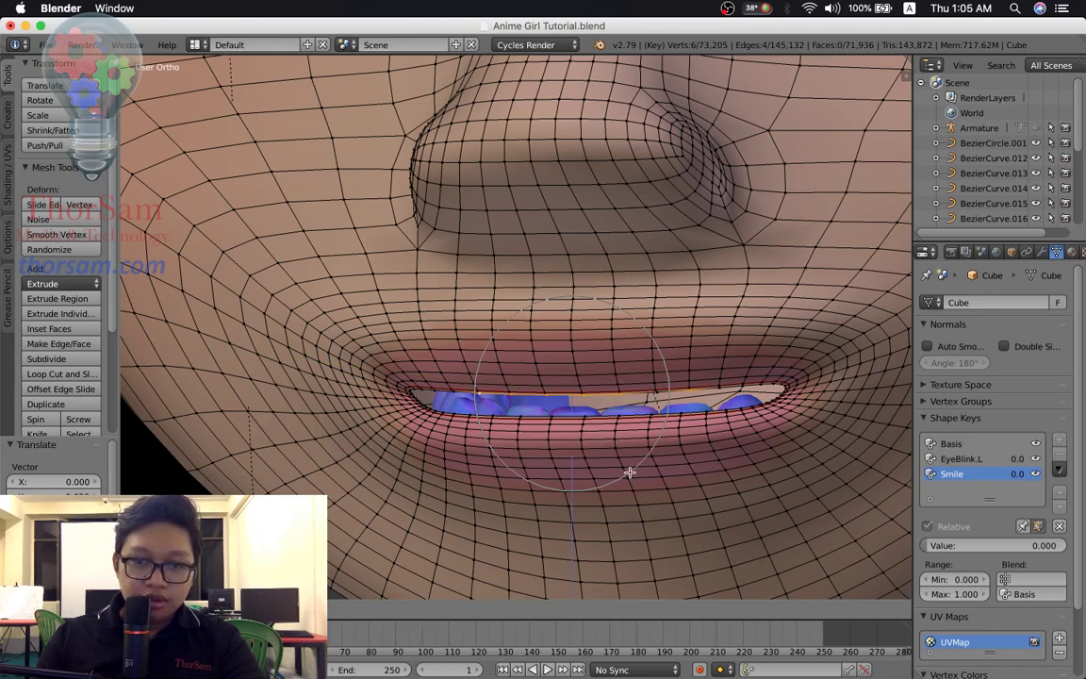
{"action": "scroll", "coordinate": [629, 471], "scroll_direction": "down", "scroll_amount": 4}
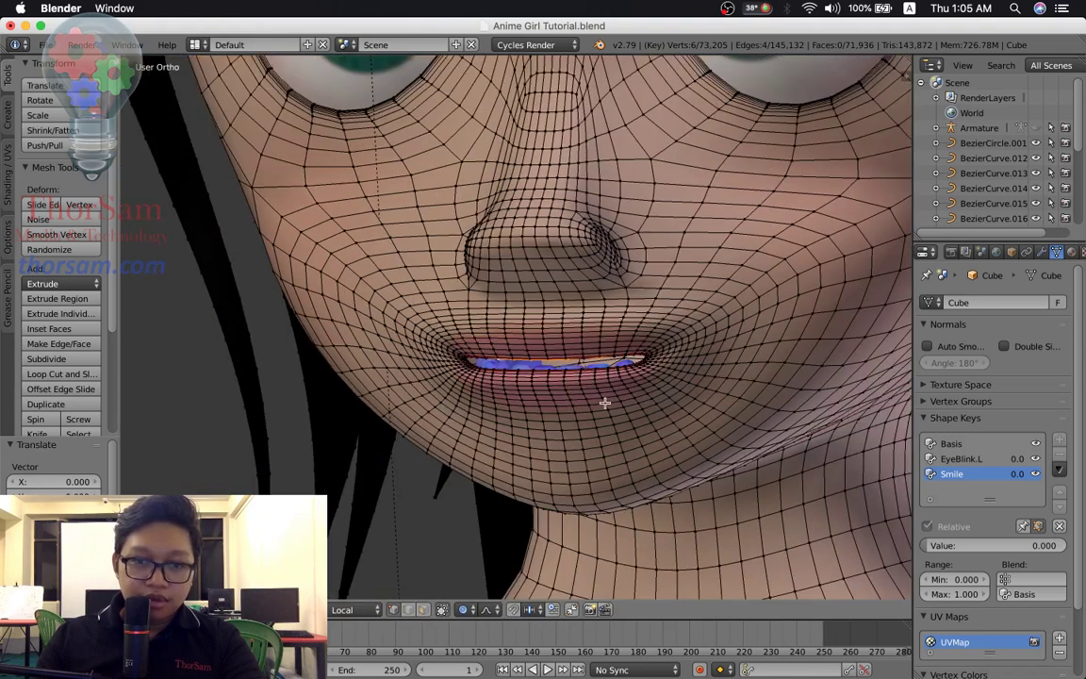
Finish the vertical lip move and adjust the lip vertices once more.
{"action": "left_click", "coordinate": [595, 430]}
{"action": "scroll", "coordinate": [578, 359], "scroll_direction": "up", "scroll_amount": 5}
{"action": "key", "text": "g"}
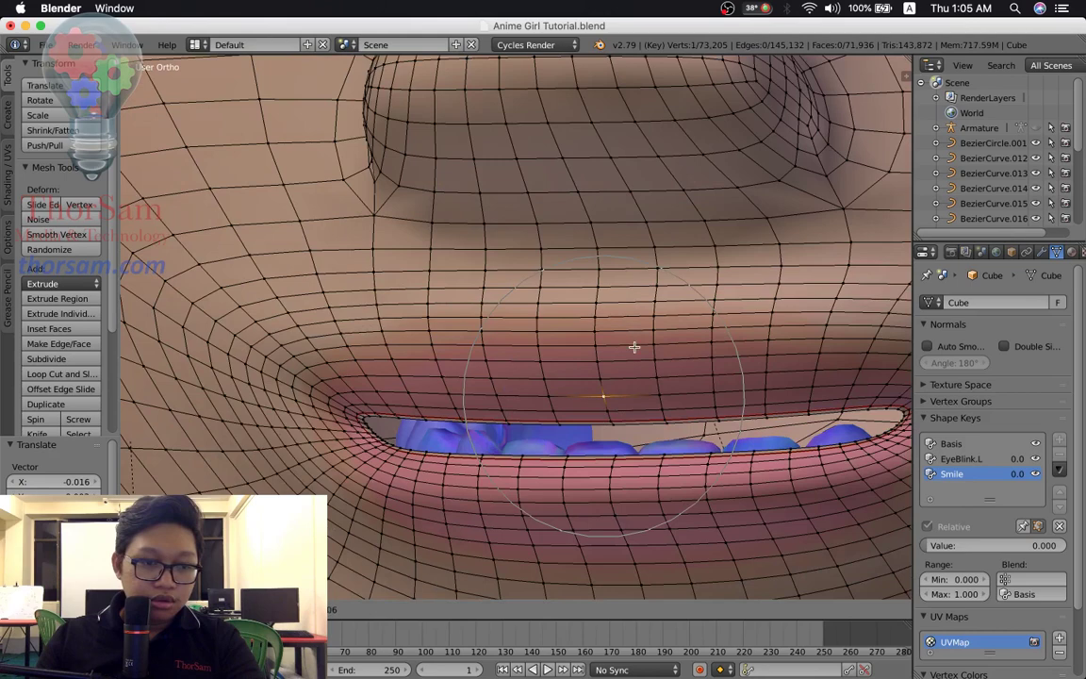
{"action": "left_click", "coordinate": [679, 357]}
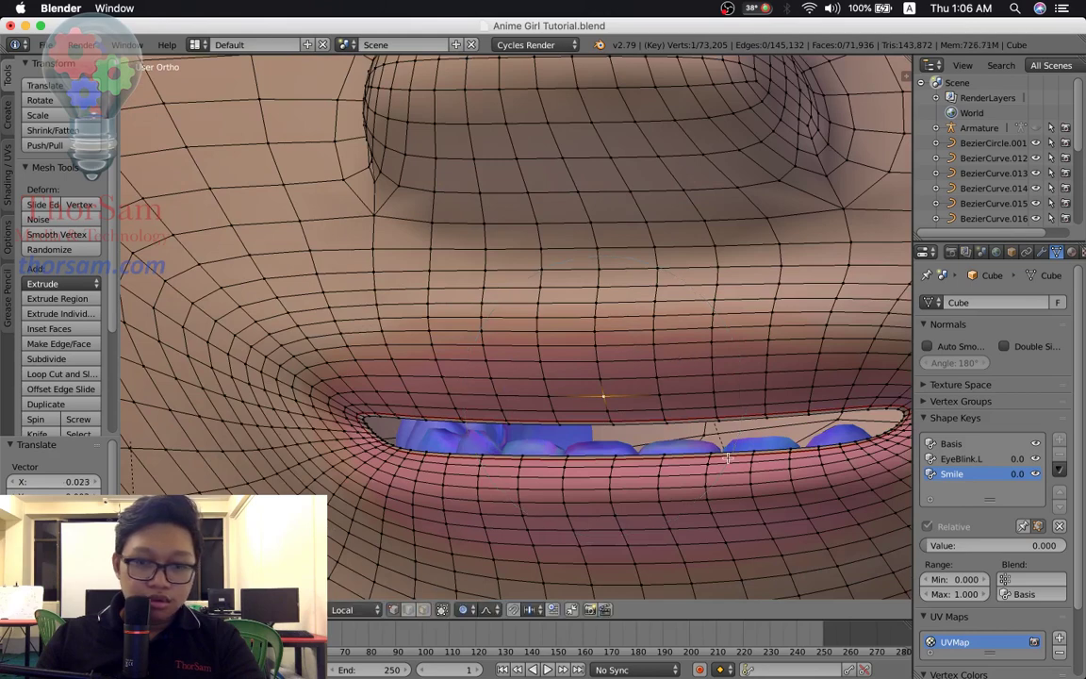
Reposition the selected nose vertex for the Smile shape.
{"action": "scroll", "coordinate": [729, 459], "scroll_direction": "down", "scroll_amount": 2}
{"action": "scroll", "coordinate": [729, 459], "scroll_direction": "down", "scroll_amount": 2}
{"action": "scroll", "coordinate": [727, 457], "scroll_direction": "down", "scroll_amount": 2}
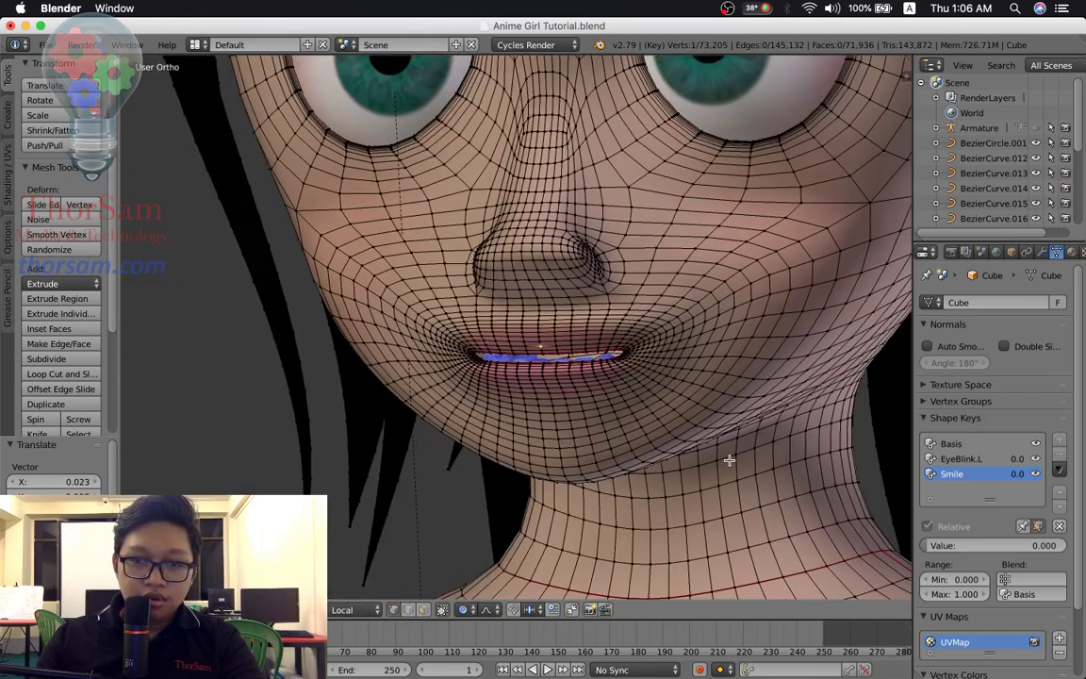
{"action": "scroll", "coordinate": [726, 455], "scroll_direction": "down", "scroll_amount": 2}
{"action": "scroll", "coordinate": [720, 442], "scroll_direction": "up", "scroll_amount": 5}
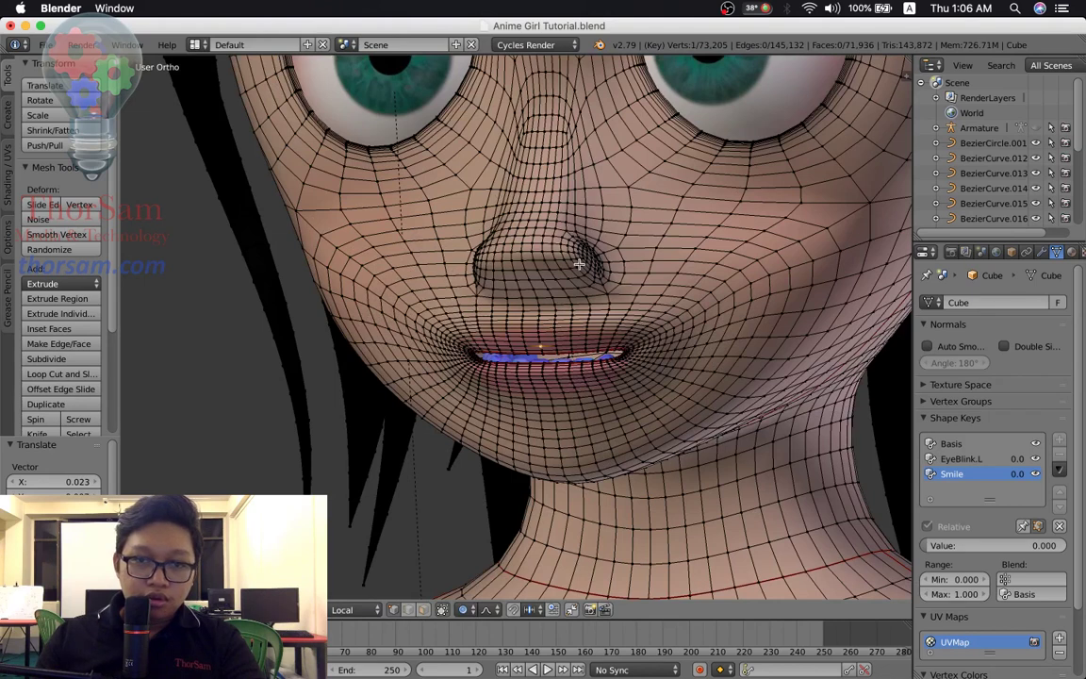
{"action": "key", "text": "g"}
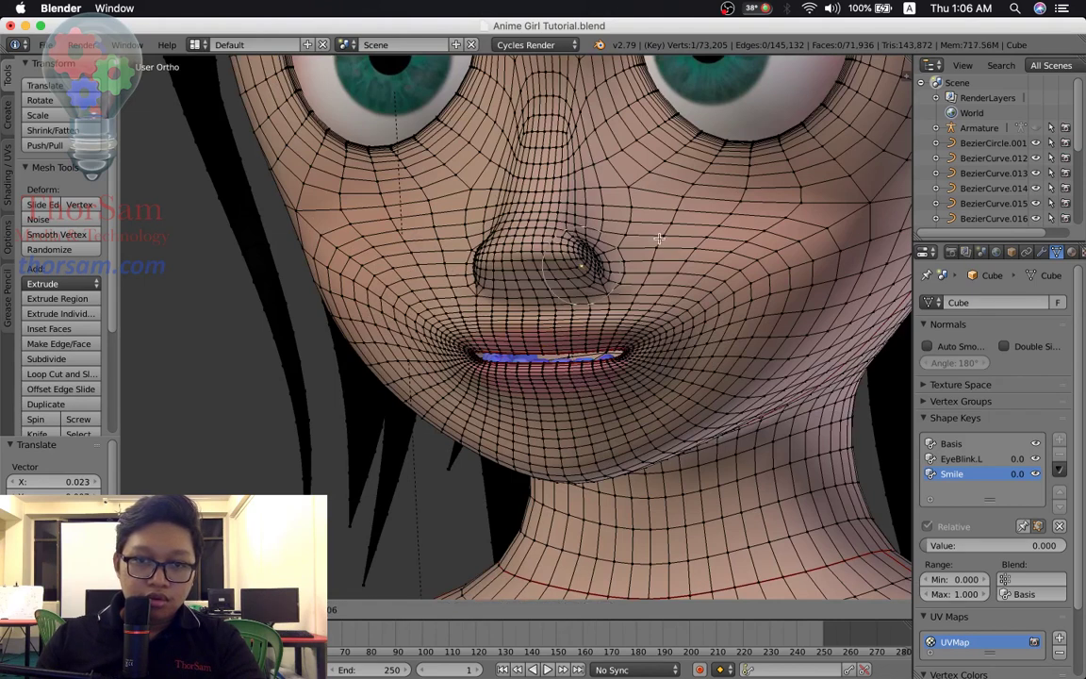
{"action": "left_click", "coordinate": [657, 242]}
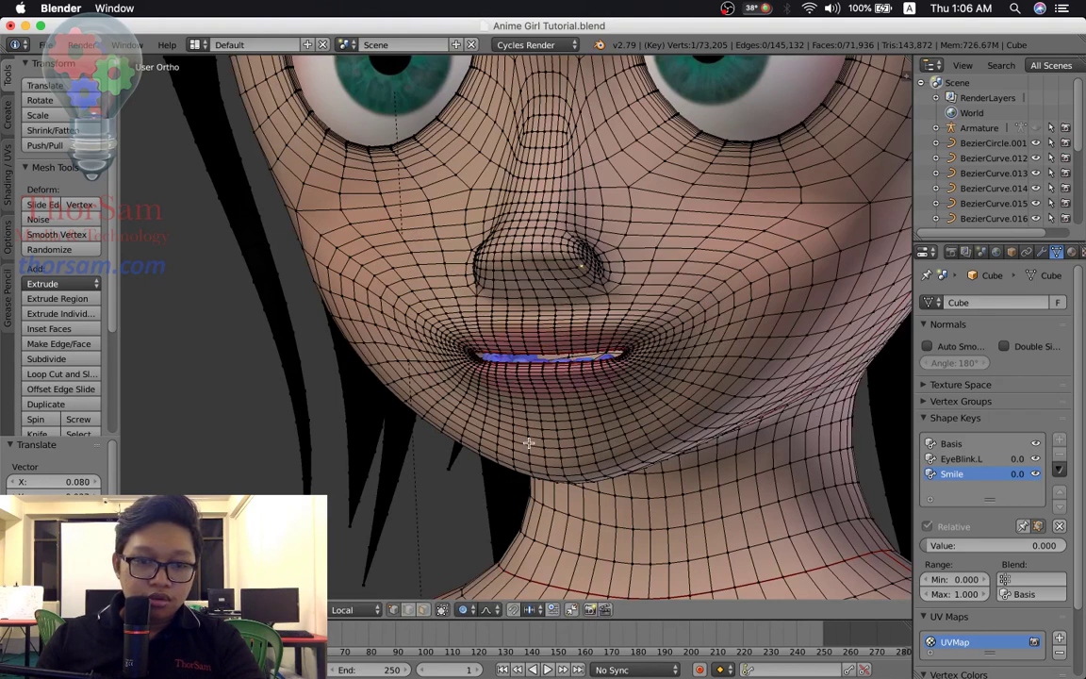
Turn off proportional editing, set pivot to Median Point, and push the cheek vertex outward.
{"action": "key", "text": "o"}
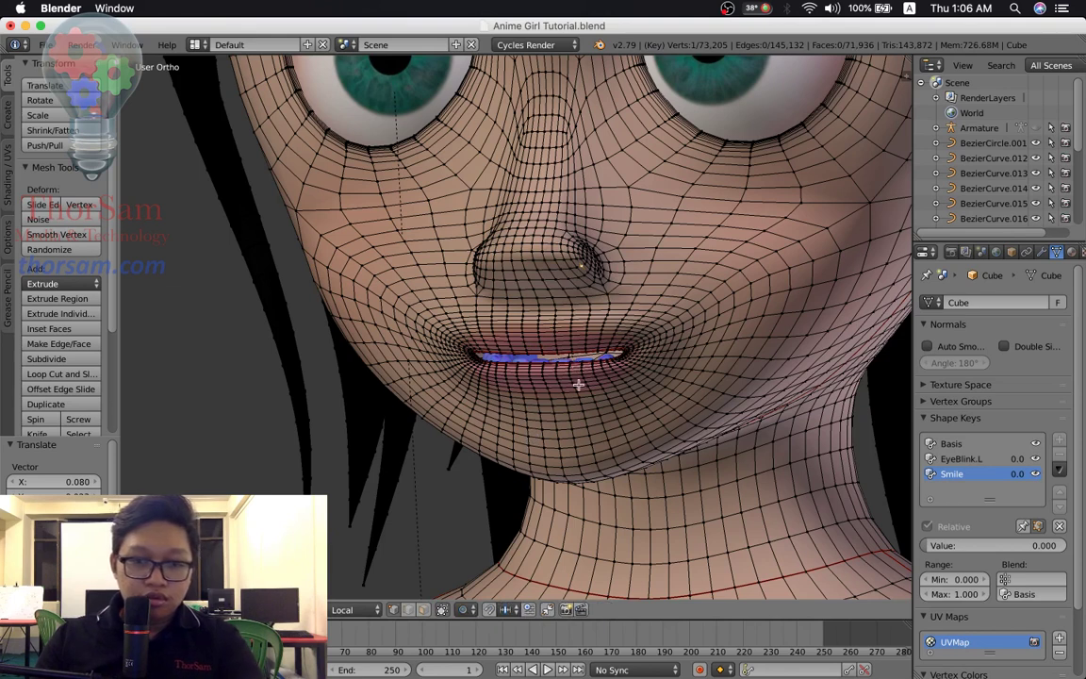
{"action": "key", "text": "g"}
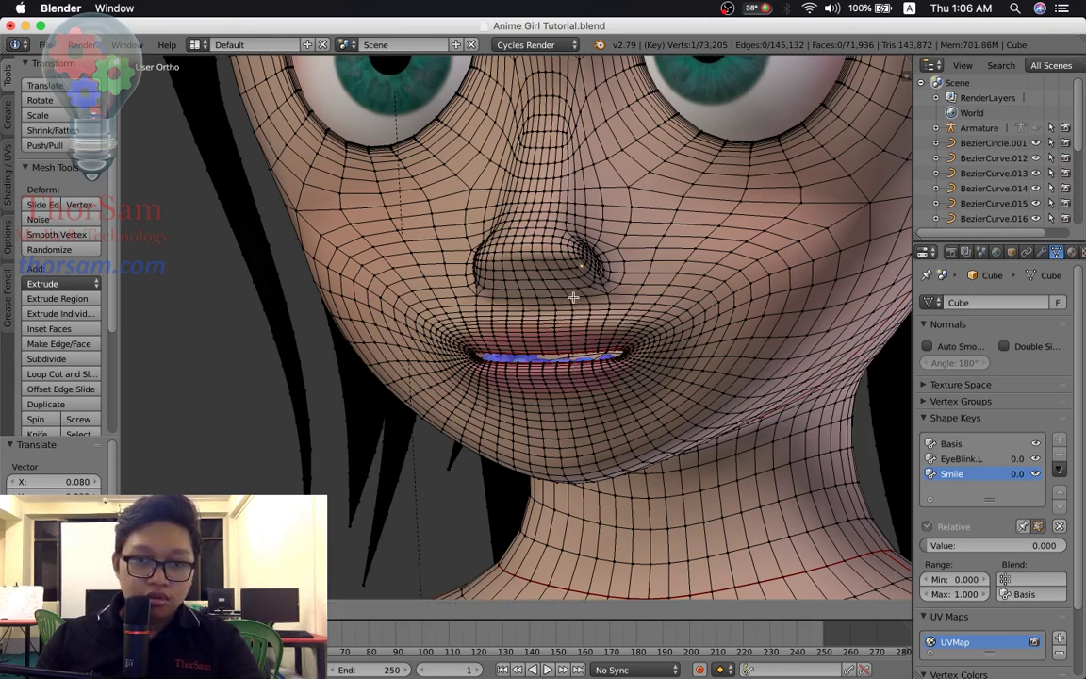
{"action": "left_click", "coordinate": [572, 385]}
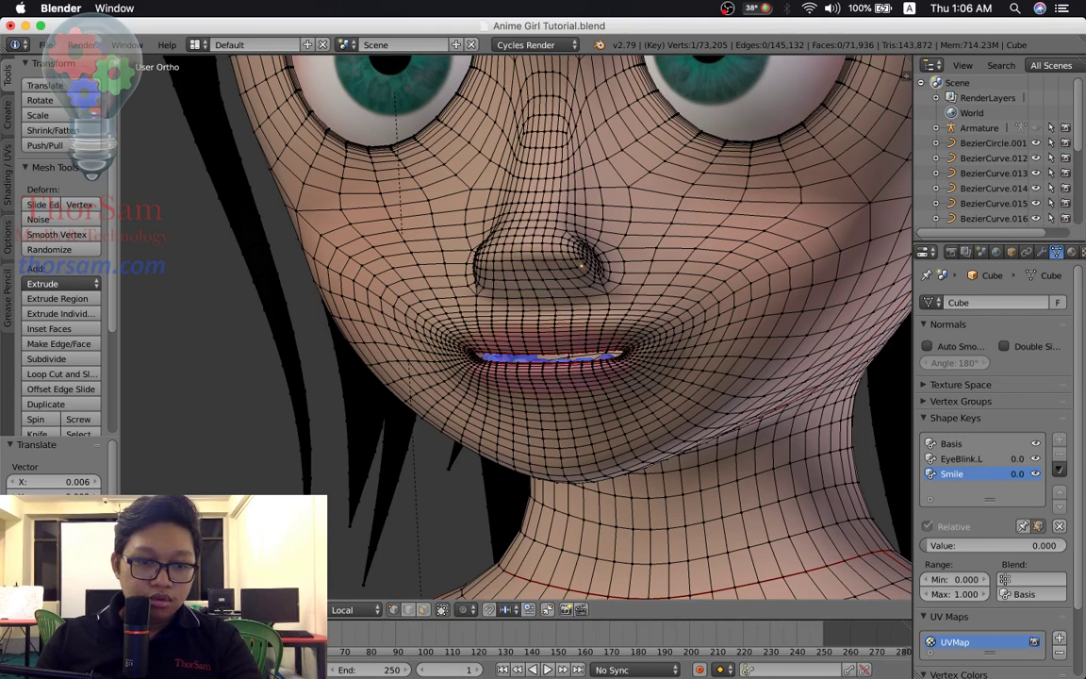
{"action": "left_click", "coordinate": [303, 609]}
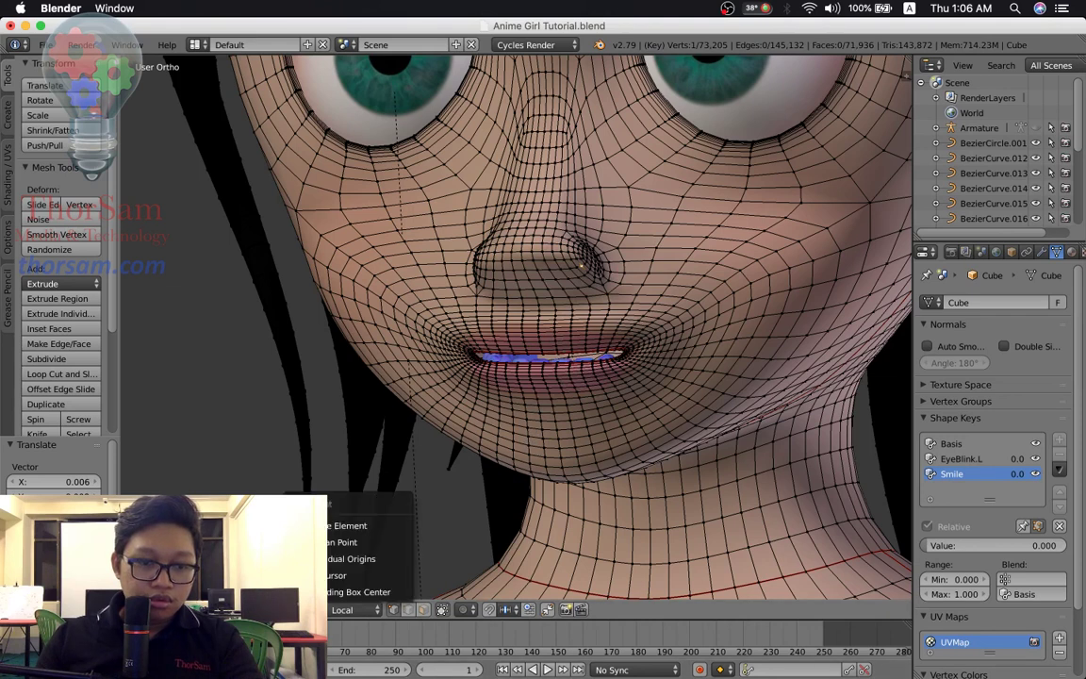
{"action": "left_click", "coordinate": [357, 543]}
{"action": "key", "text": "g"}
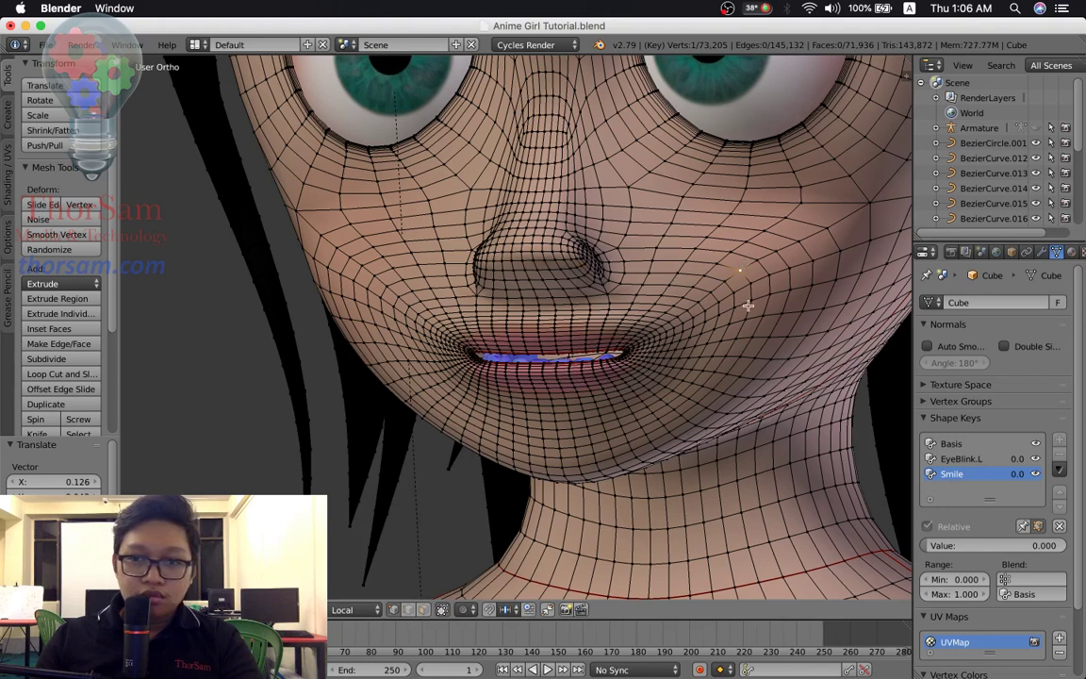
{"action": "left_click", "coordinate": [760, 271]}
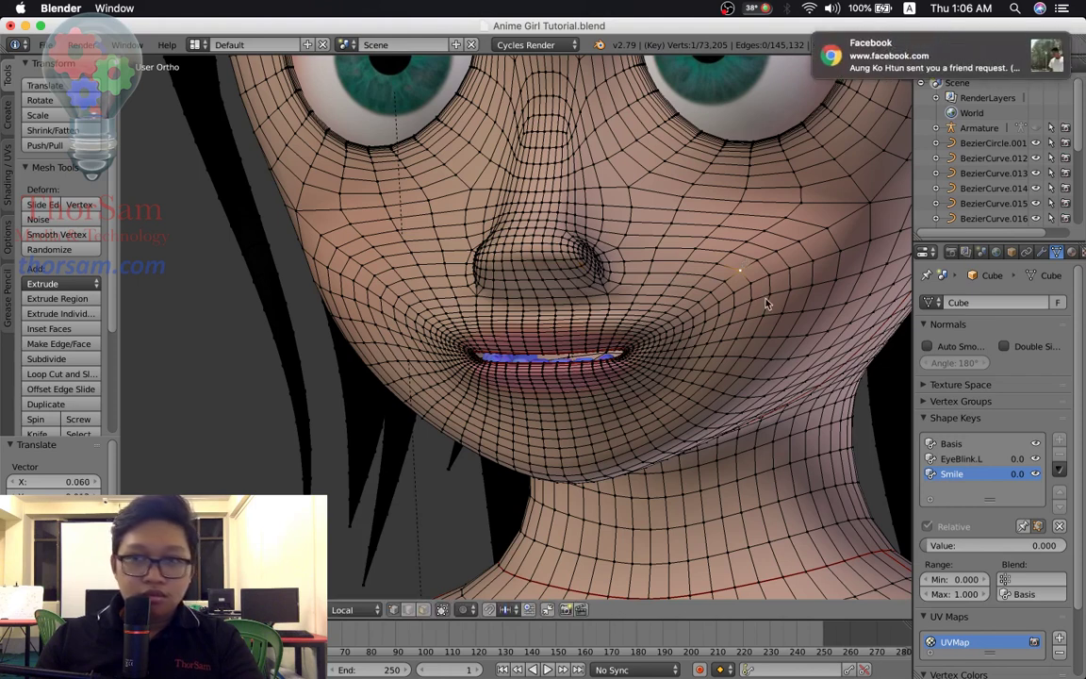
{"action": "left_click", "coordinate": [662, 272]}
Return the face to Object Mode and make EyeBlink.L the active shape key.
{"action": "left_click", "coordinate": [1042, 47]}
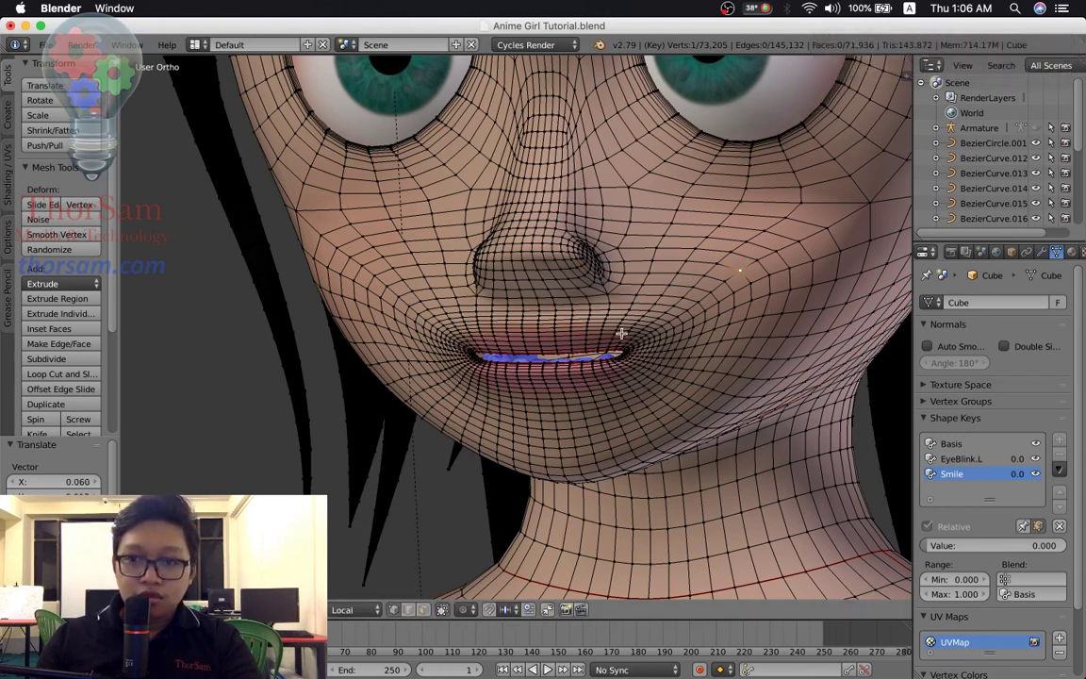
{"action": "mouse_move", "coordinate": [632, 340]}
{"action": "middle_mouse_down"}
{"action": "mouse_move", "coordinate": [682, 342]}
{"action": "mouse_move", "coordinate": [688, 366]}
{"action": "middle_mouse_up"}
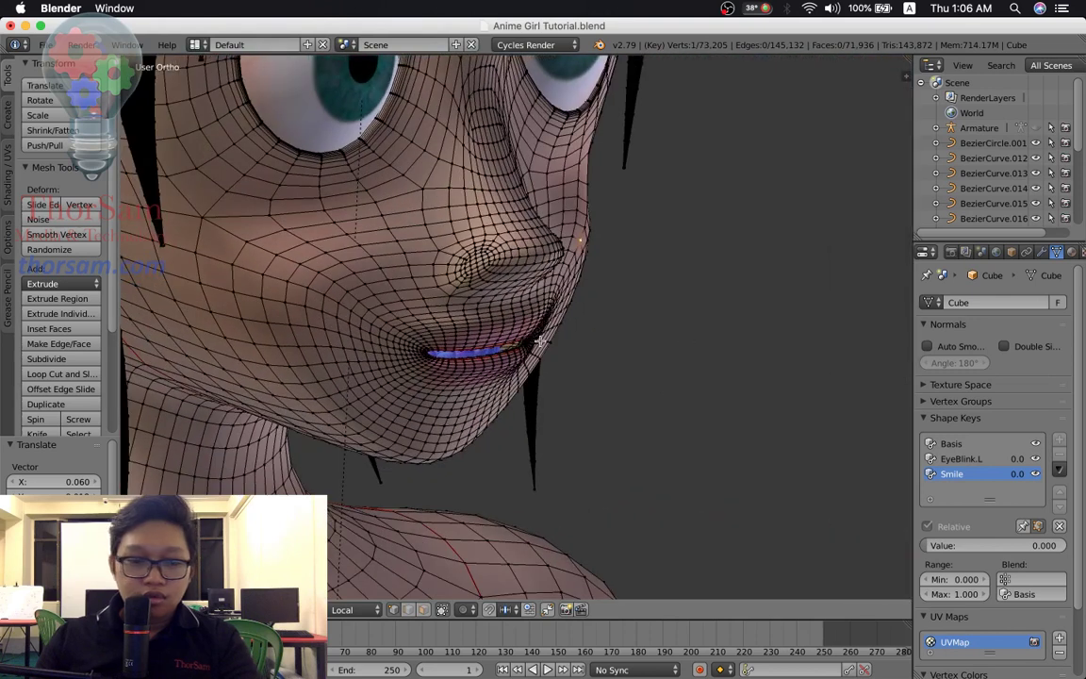
{"action": "key", "text": "Tab"}
{"action": "middle_click_drag", "start_coordinate": [691, 414], "coordinate": [660, 412]}
{"action": "left_click", "coordinate": [962, 458]}
{"action": "middle_click_drag", "start_coordinate": [684, 244], "coordinate": [687, 317]}
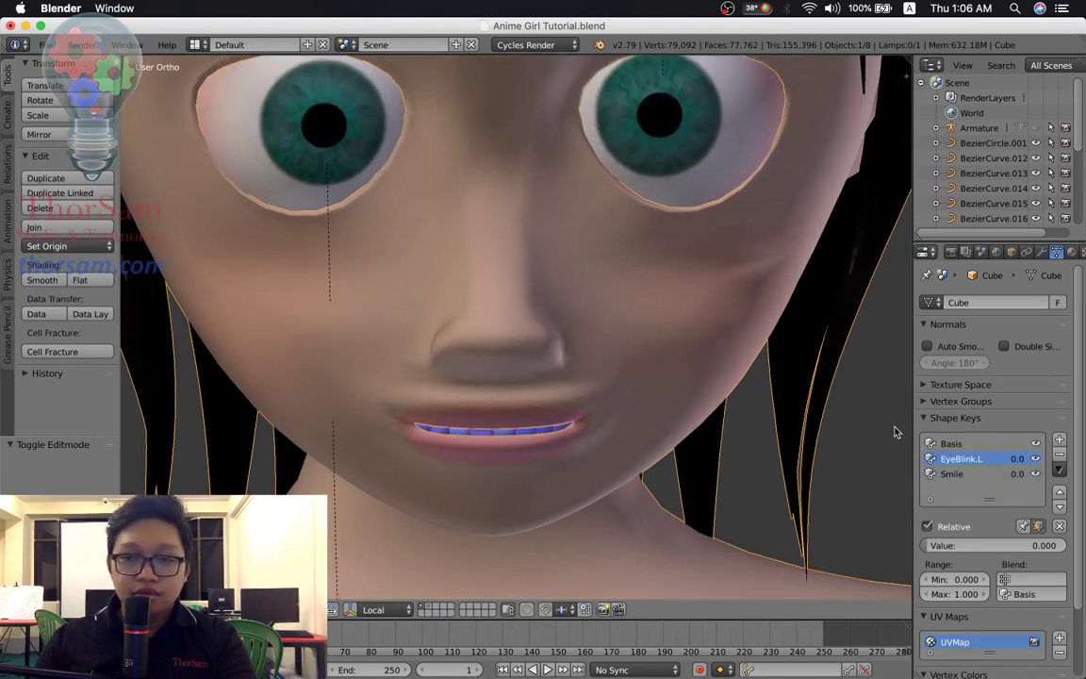
Back in Edit Mode, nudge a nose-tip vertex -0.041 on X and zoom to a side view.
{"action": "key", "text": "Tab"}
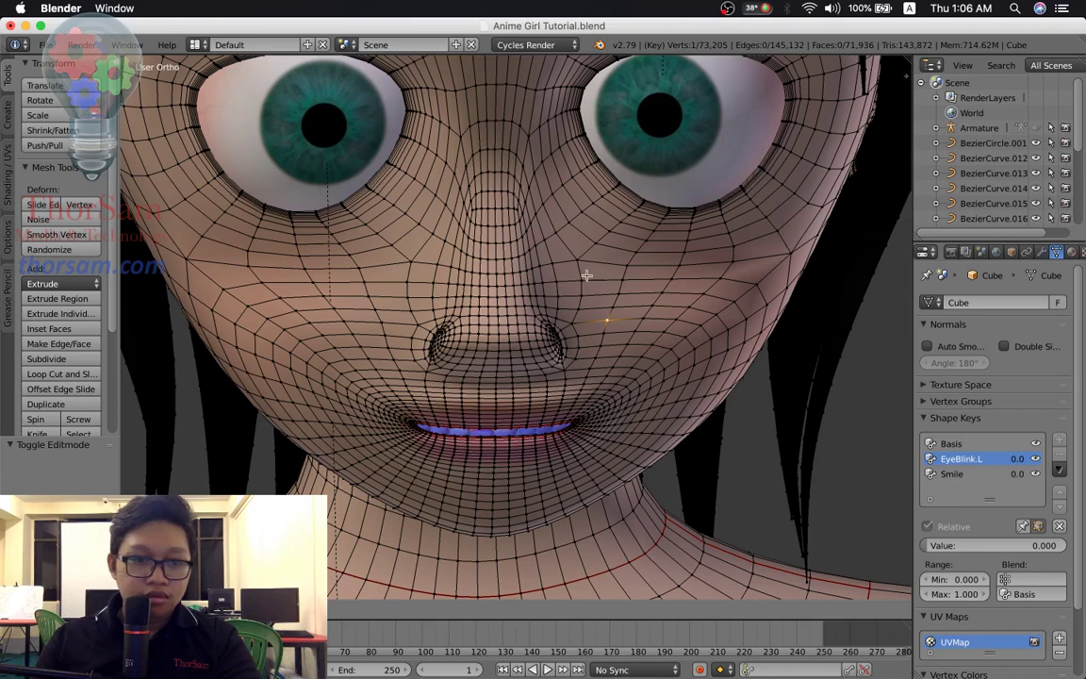
{"action": "key", "text": "g"}
{"action": "left_click", "coordinate": [650, 378]}
{"action": "scroll", "coordinate": [649, 378], "scroll_direction": "down", "scroll_amount": 8}
{"action": "mouse_move", "coordinate": [664, 361]}
{"action": "middle_mouse_down"}
{"action": "mouse_move", "coordinate": [630, 351]}
{"action": "mouse_move", "coordinate": [665, 347]}
{"action": "mouse_move", "coordinate": [657, 365]}
{"action": "middle_mouse_up"}
{"action": "scroll", "coordinate": [578, 340], "scroll_direction": "up", "scroll_amount": 3}
{"action": "scroll", "coordinate": [578, 341], "scroll_direction": "up", "scroll_amount": 5}
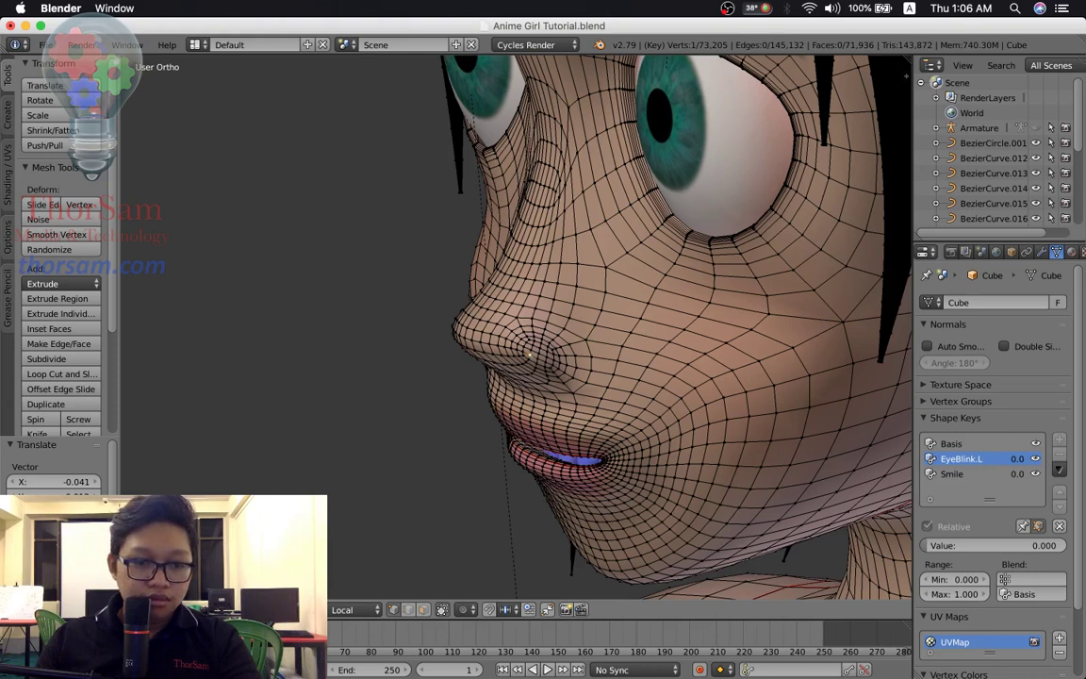
Show the move manipulator and cancel the nose vertex's vertical move.
{"action": "key", "text": "ctrl+space"}
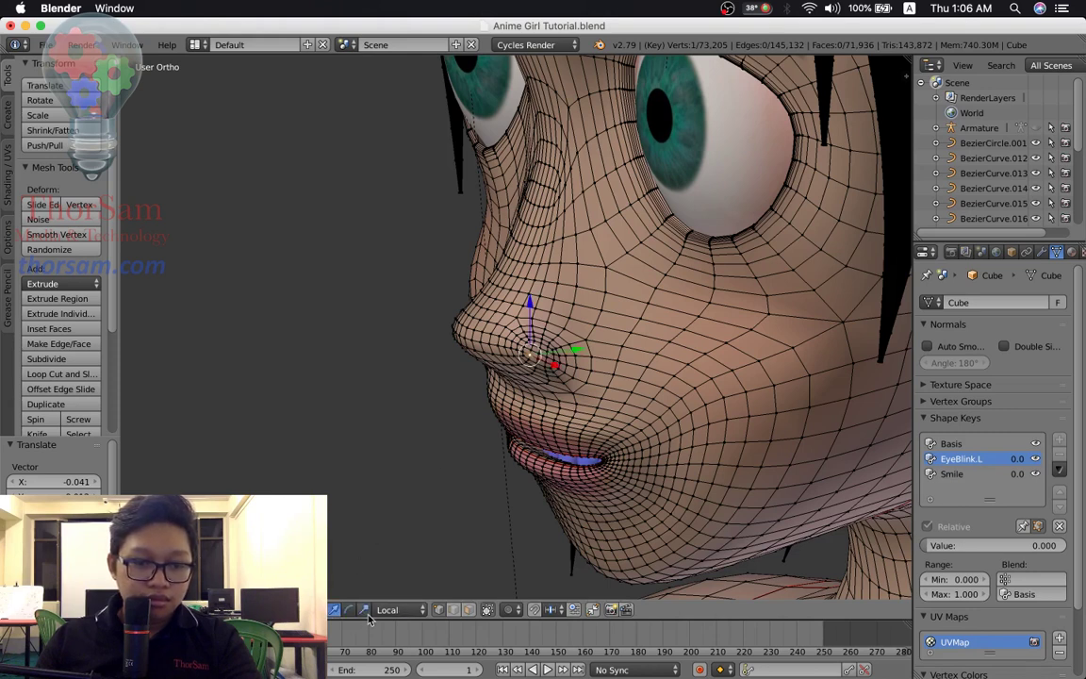
{"action": "left_click_drag", "start_coordinate": [528, 293], "coordinate": [532, 276]}
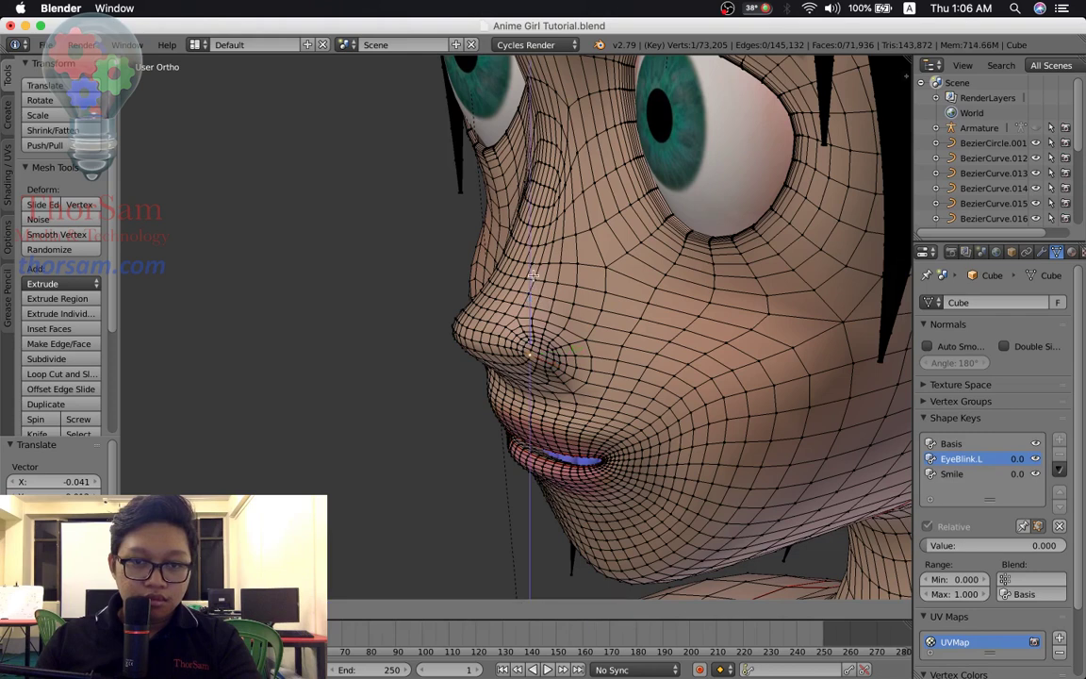
{"action": "right_click", "coordinate": [534, 168]}
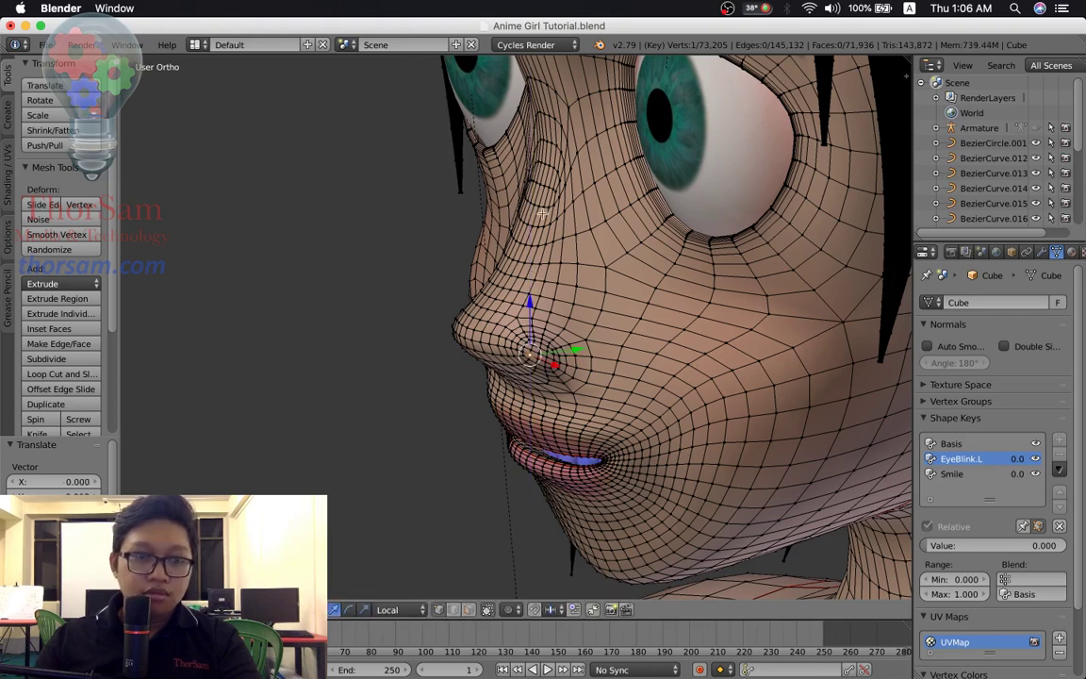
Zoom out to the head and make Smile the active shape key at full strength.
{"action": "mouse_move", "coordinate": [544, 211]}
{"action": "middle_mouse_down"}
{"action": "mouse_move", "coordinate": [605, 310]}
{"action": "mouse_move", "coordinate": [602, 327]}
{"action": "middle_mouse_up"}
{"action": "scroll", "coordinate": [605, 310], "scroll_direction": "down", "scroll_amount": 3}
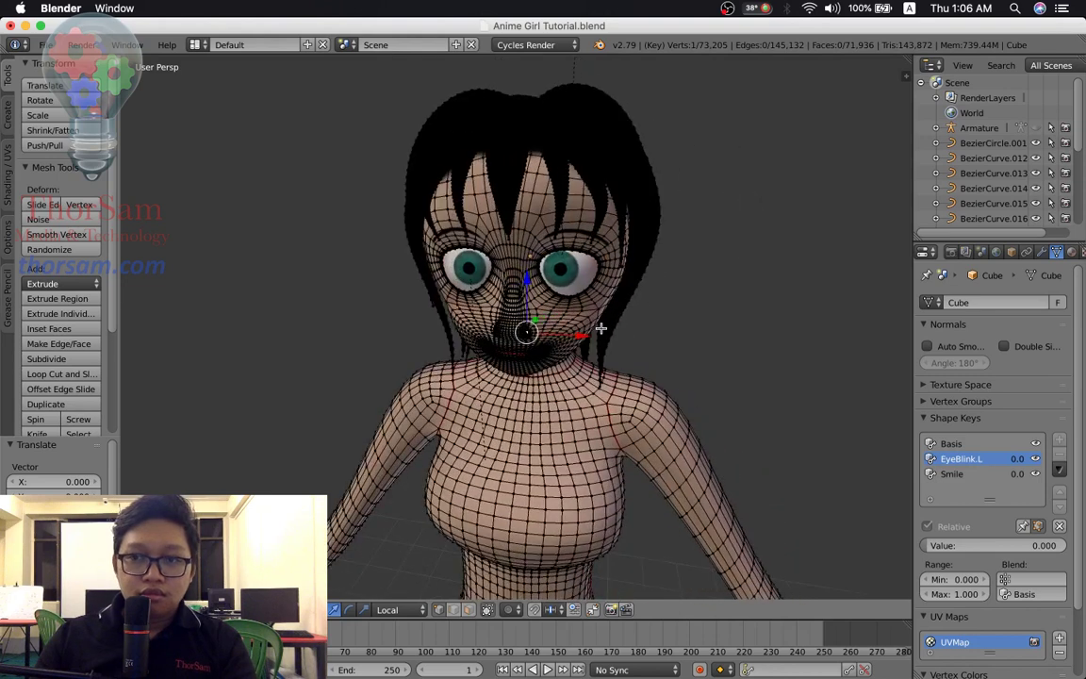
{"action": "scroll", "coordinate": [601, 327], "scroll_direction": "up", "scroll_amount": 3}
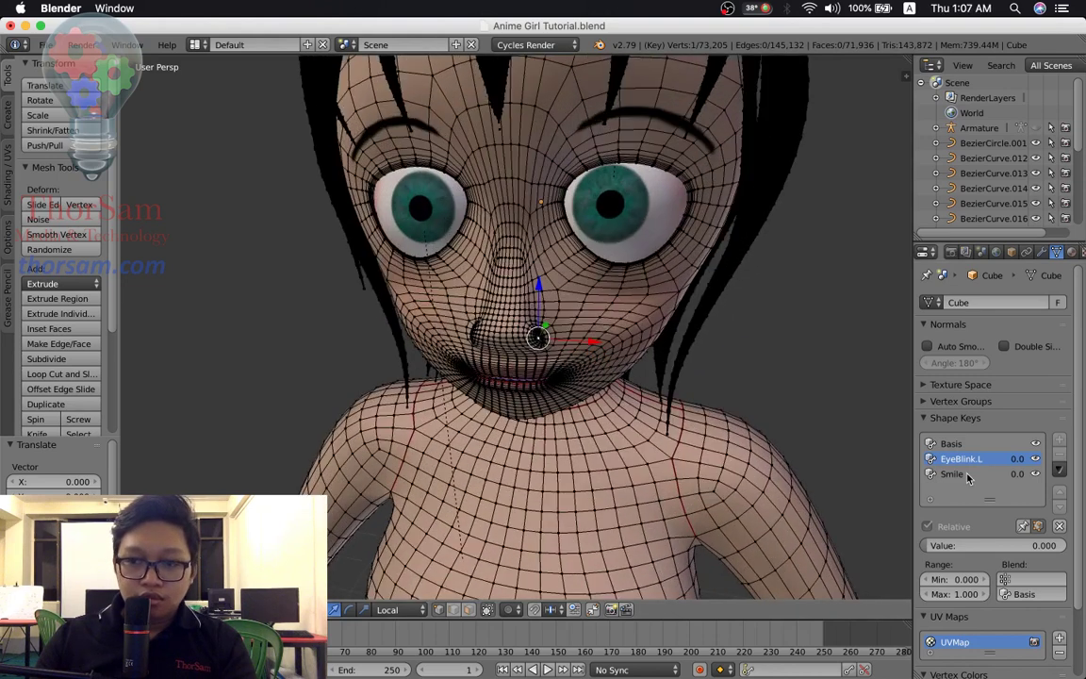
{"action": "left_click", "coordinate": [963, 475]}
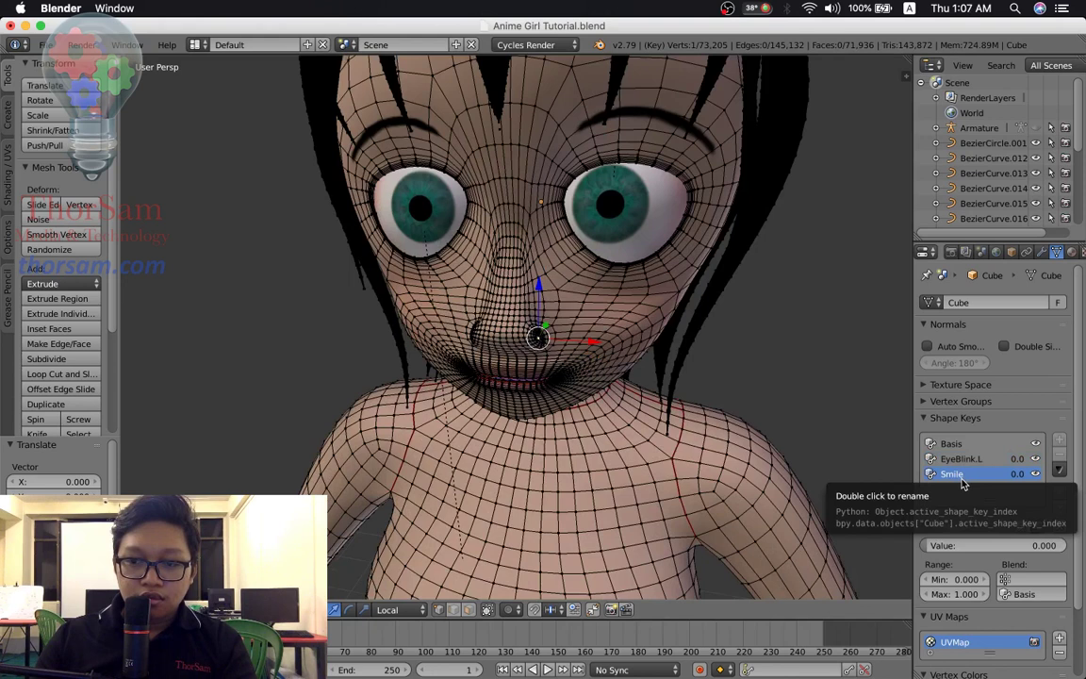
{"action": "left_click_drag", "start_coordinate": [943, 545], "coordinate": [1027, 539]}
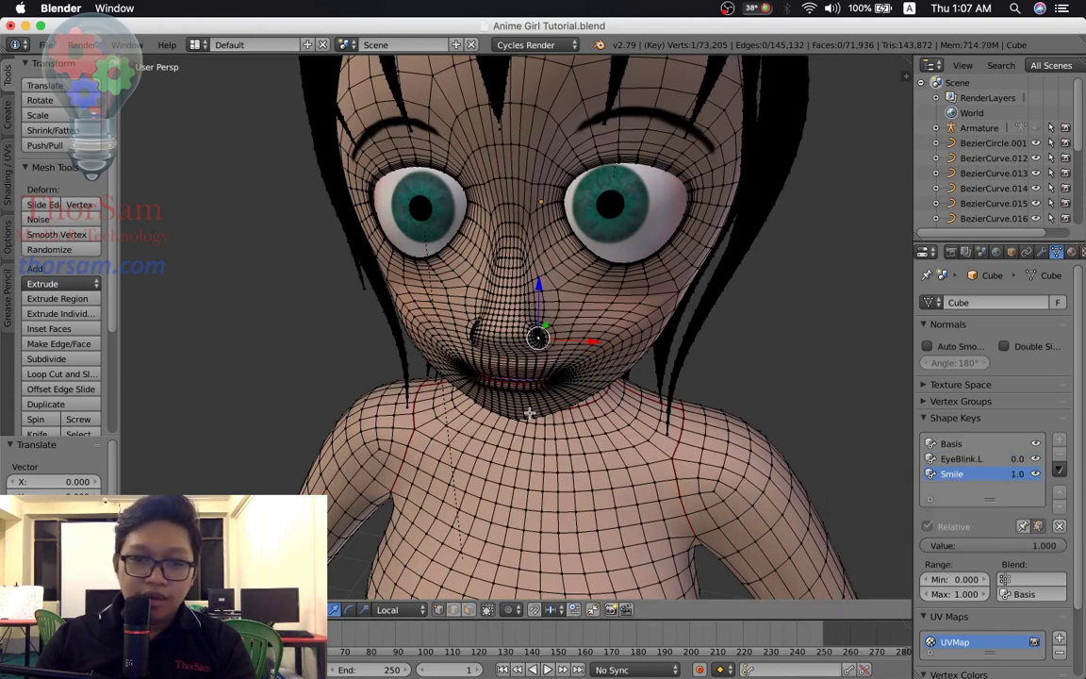
Zoom into the mouth, pick a lower-lip point, then undo it.
{"action": "scroll", "coordinate": [528, 412], "scroll_direction": "up", "scroll_amount": 2}
{"action": "scroll", "coordinate": [528, 412], "scroll_direction": "up", "scroll_amount": 2}
{"action": "scroll", "coordinate": [581, 462], "scroll_direction": "up", "scroll_amount": 2}
{"action": "scroll", "coordinate": [599, 436], "scroll_direction": "down", "scroll_amount": 3}
{"action": "left_click", "coordinate": [563, 514]}
{"action": "key", "text": "ctrl+z"}
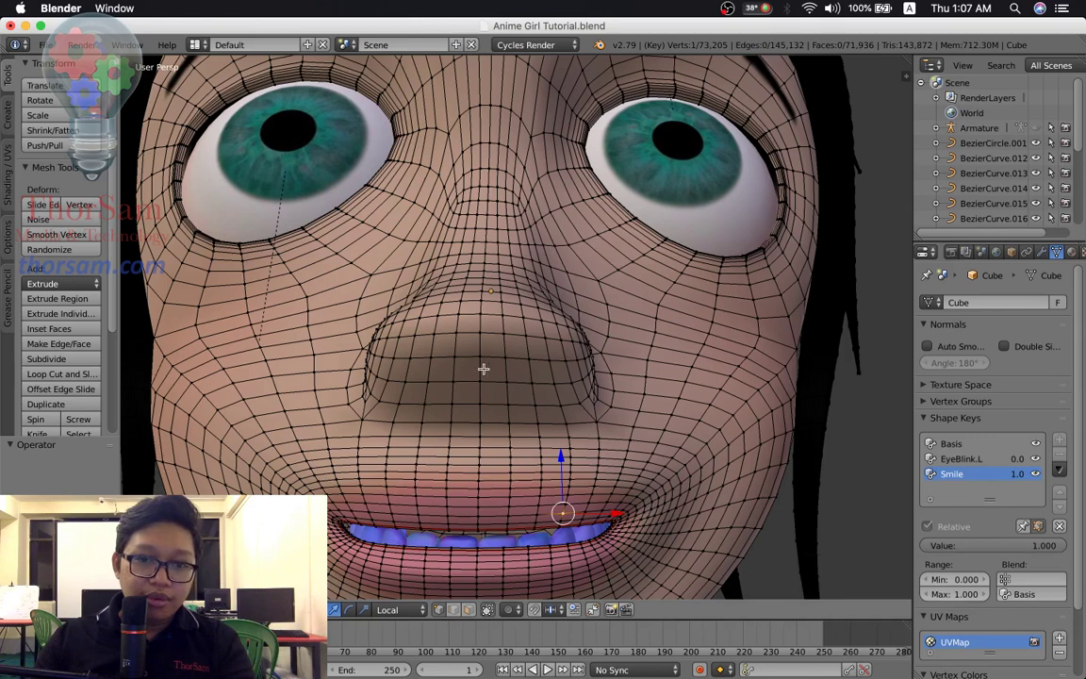
Place the 3D cursor in the mouth opening and select an upper-lip inner edge.
{"action": "middle_click_drag", "start_coordinate": [523, 425], "coordinate": [582, 382]}
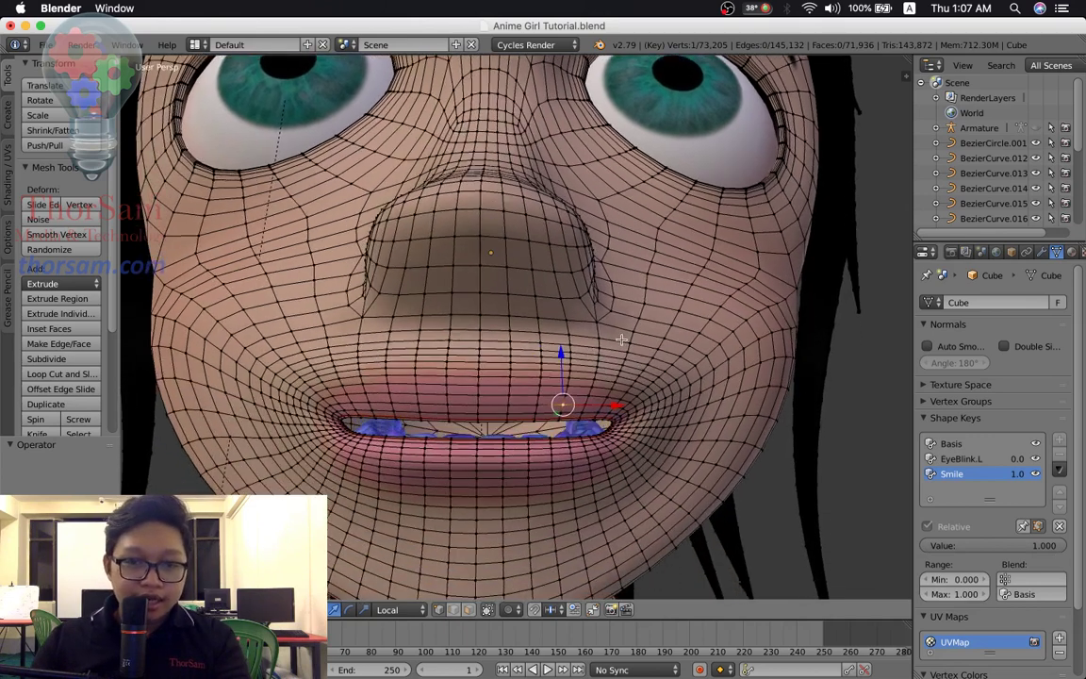
{"action": "scroll", "coordinate": [565, 389], "scroll_direction": "up", "scroll_amount": 4}
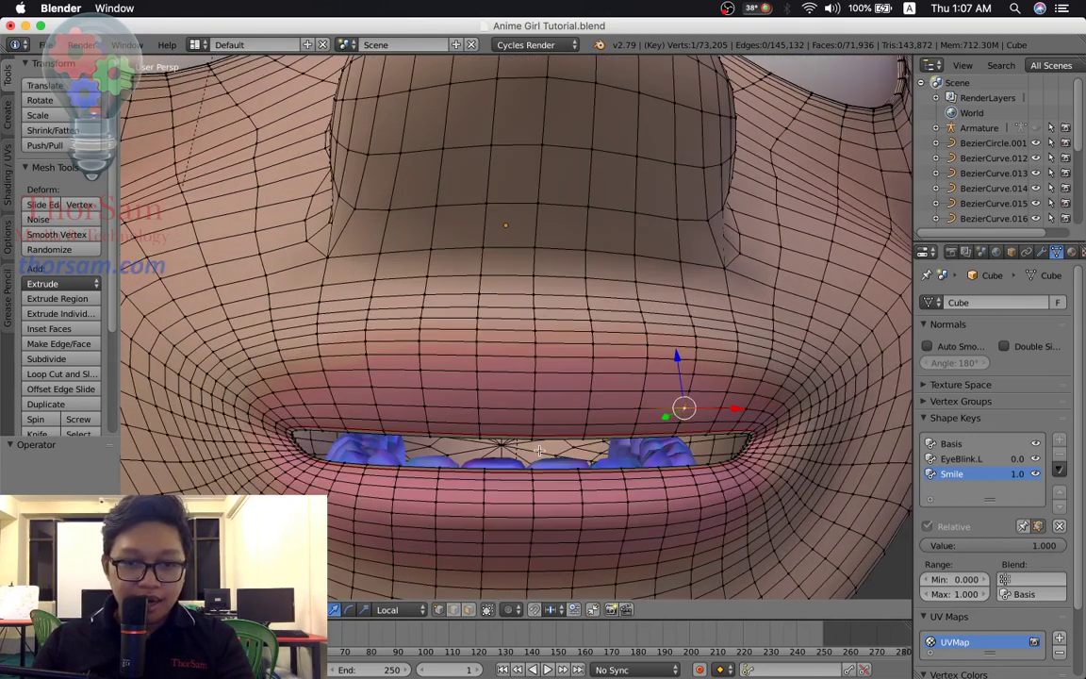
{"action": "left_click", "coordinate": [533, 439]}
{"action": "scroll", "coordinate": [602, 468], "scroll_direction": "up", "scroll_amount": 5}
{"action": "scroll", "coordinate": [601, 468], "scroll_direction": "down", "scroll_amount": 4}
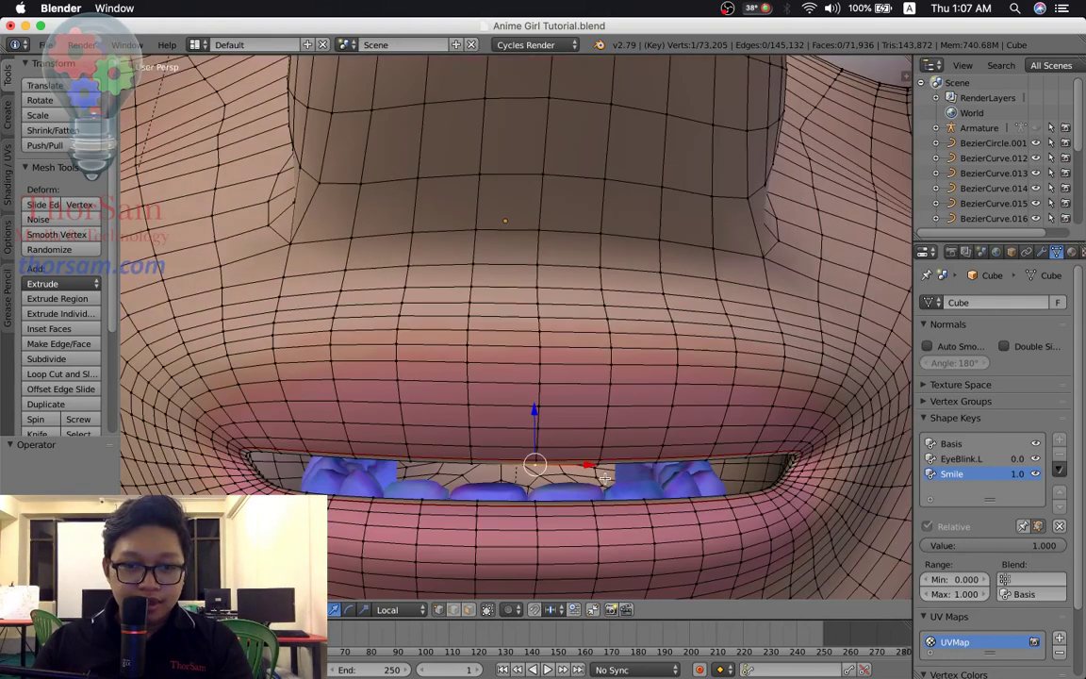
{"action": "middle_click_drag", "start_coordinate": [588, 472], "coordinate": [588, 471]}
{"action": "right_click", "coordinate": [604, 465], "text": "shift"}
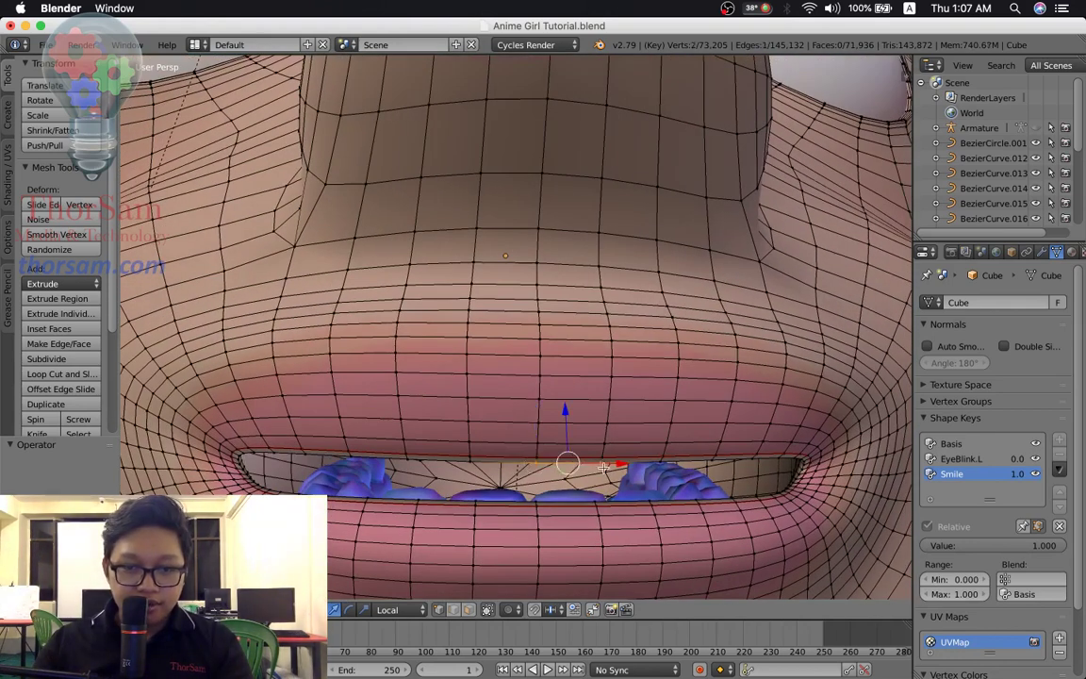
{"action": "mouse_move", "coordinate": [619, 494]}
{"action": "middle_mouse_down"}
{"action": "mouse_move", "coordinate": [619, 504]}
{"action": "mouse_move", "coordinate": [618, 478]}
{"action": "middle_mouse_up"}
Extend the upper-lip edge selection to both mouth corners and view it front-on.
{"action": "right_click", "coordinate": [462, 450], "text": "shift"}
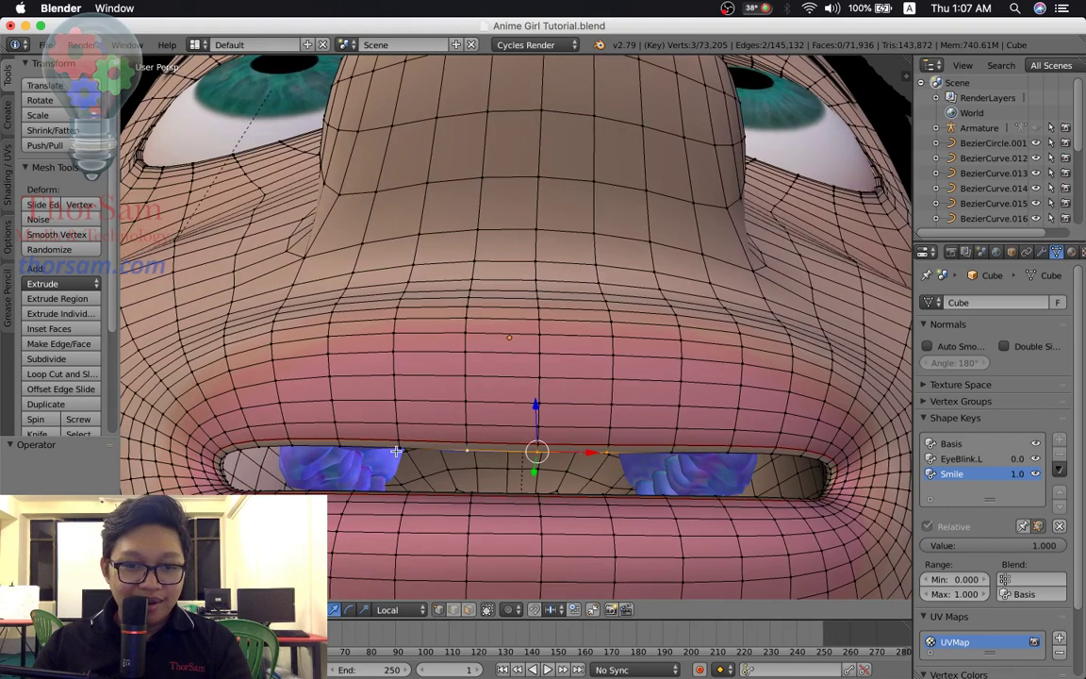
{"action": "right_click", "coordinate": [365, 449], "text": "shift"}
{"action": "right_click", "coordinate": [336, 446], "text": "shift"}
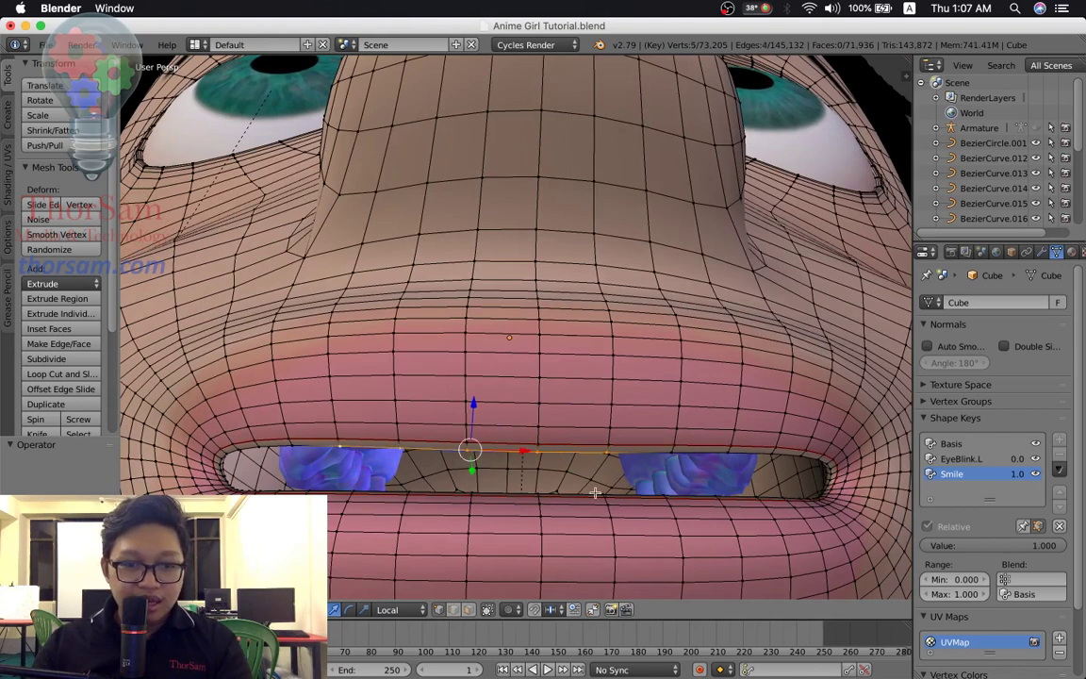
{"action": "right_click", "coordinate": [671, 454], "text": "shift"}
{"action": "right_click", "coordinate": [729, 453], "text": "shift"}
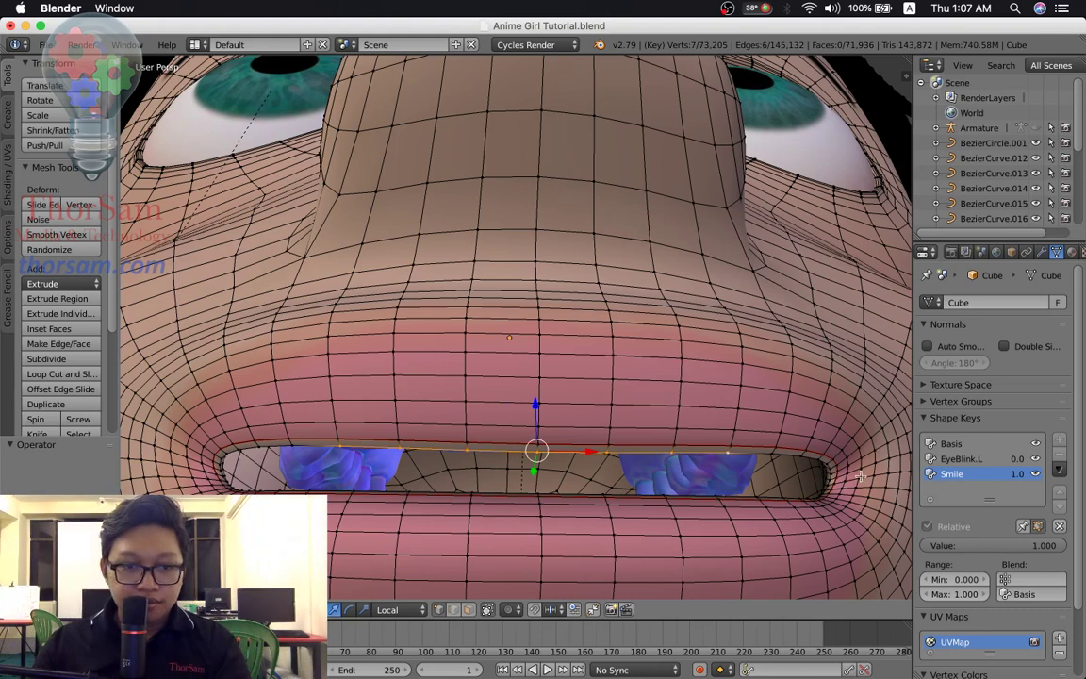
{"action": "scroll", "coordinate": [773, 451], "scroll_direction": "down", "scroll_amount": 2}
{"action": "scroll", "coordinate": [679, 500], "scroll_direction": "down", "scroll_amount": 1}
{"action": "key", "text": "KP_8"}
{"action": "key", "text": "KP_8"}
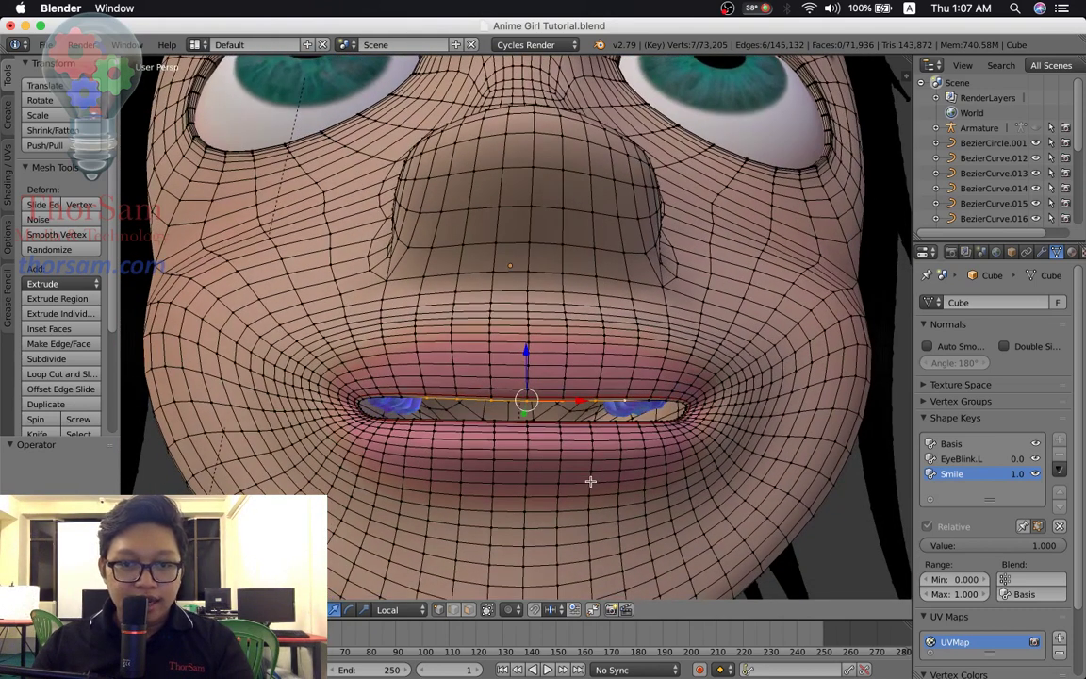
Move the inner upper-lip loop slightly along Z with an enlarged proportional falloff.
{"action": "key", "text": "g"}
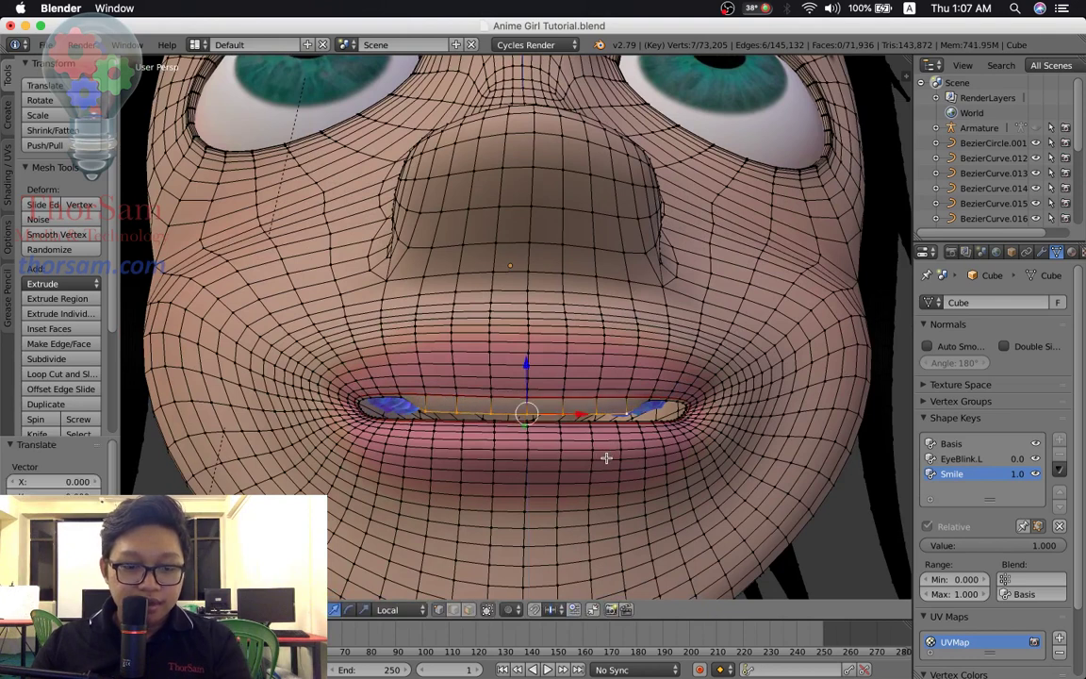
{"action": "right_click", "coordinate": [606, 458]}
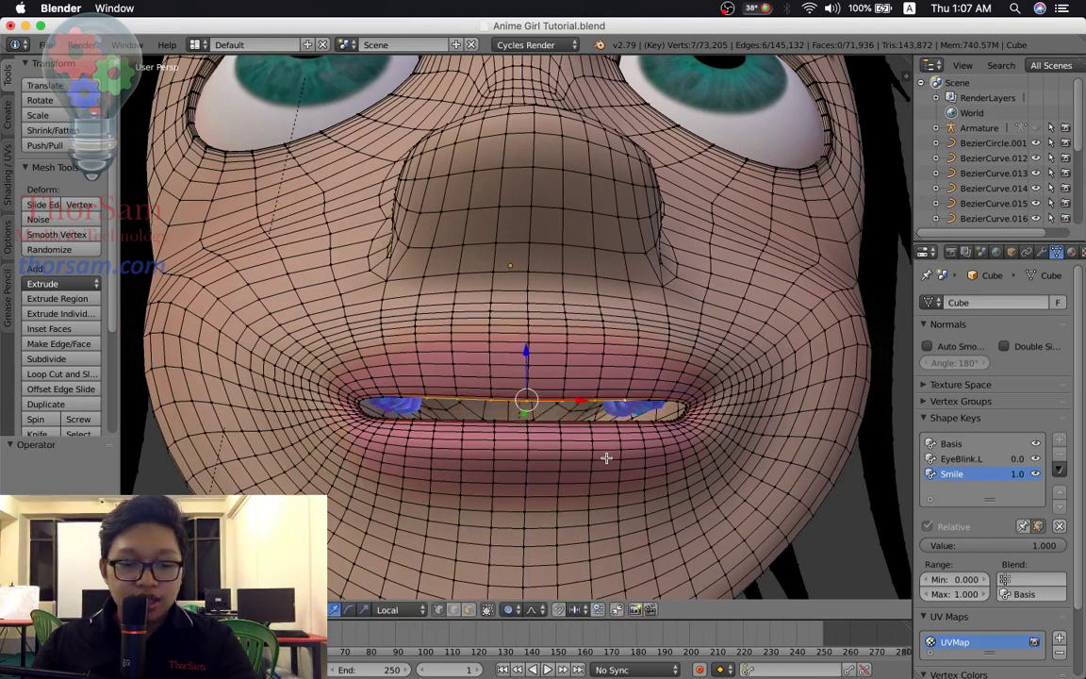
{"action": "key", "text": "g"}
{"action": "scroll", "coordinate": [606, 458], "scroll_direction": "up", "scroll_amount": 3}
{"action": "scroll", "coordinate": [606, 458], "scroll_direction": "up", "scroll_amount": 2}
{"action": "key", "text": "z"}
{"action": "scroll", "coordinate": [606, 462], "scroll_direction": "up", "scroll_amount": 3}
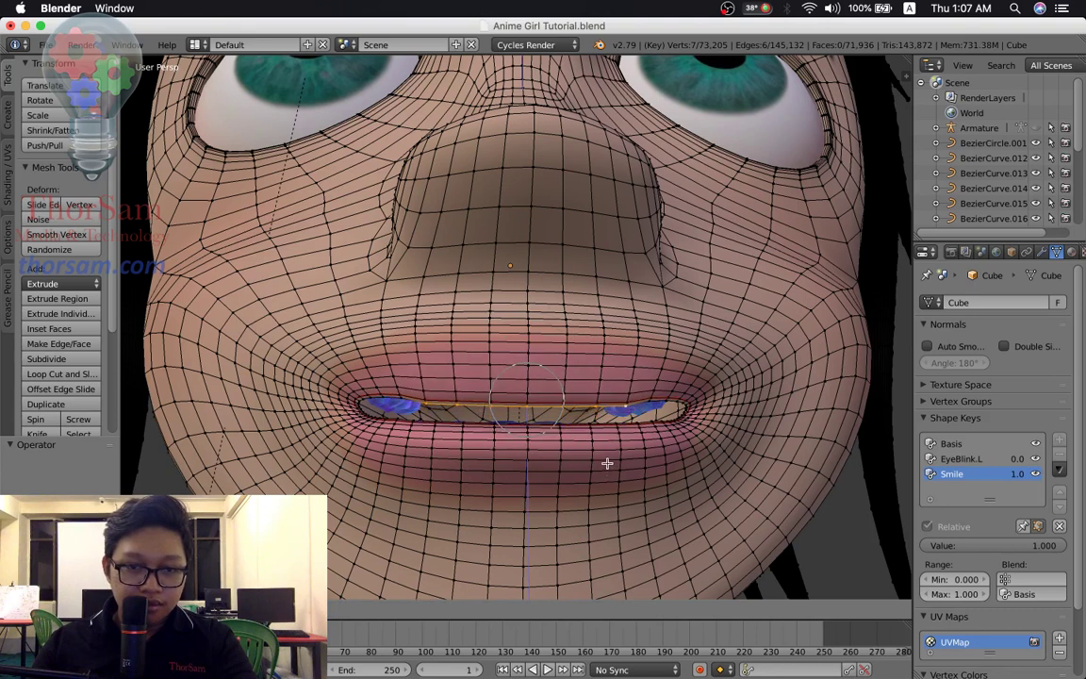
{"action": "left_click", "coordinate": [606, 462]}
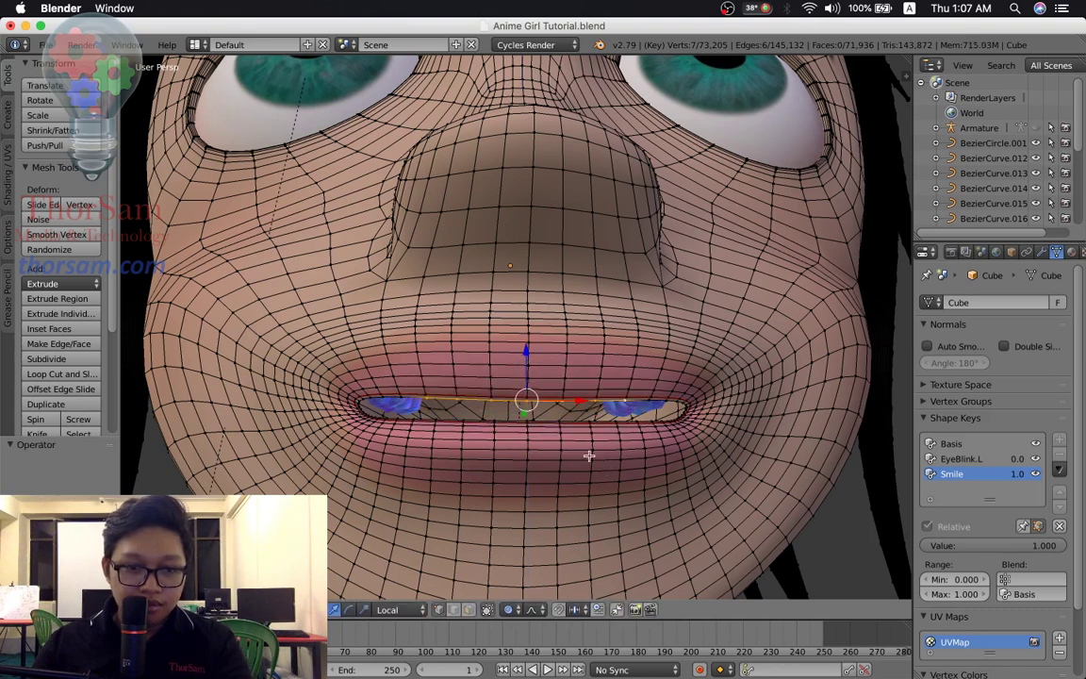
{"action": "scroll", "coordinate": [588, 456], "scroll_direction": "up", "scroll_amount": 2}
{"action": "middle_click_drag", "start_coordinate": [588, 459], "coordinate": [594, 474]}
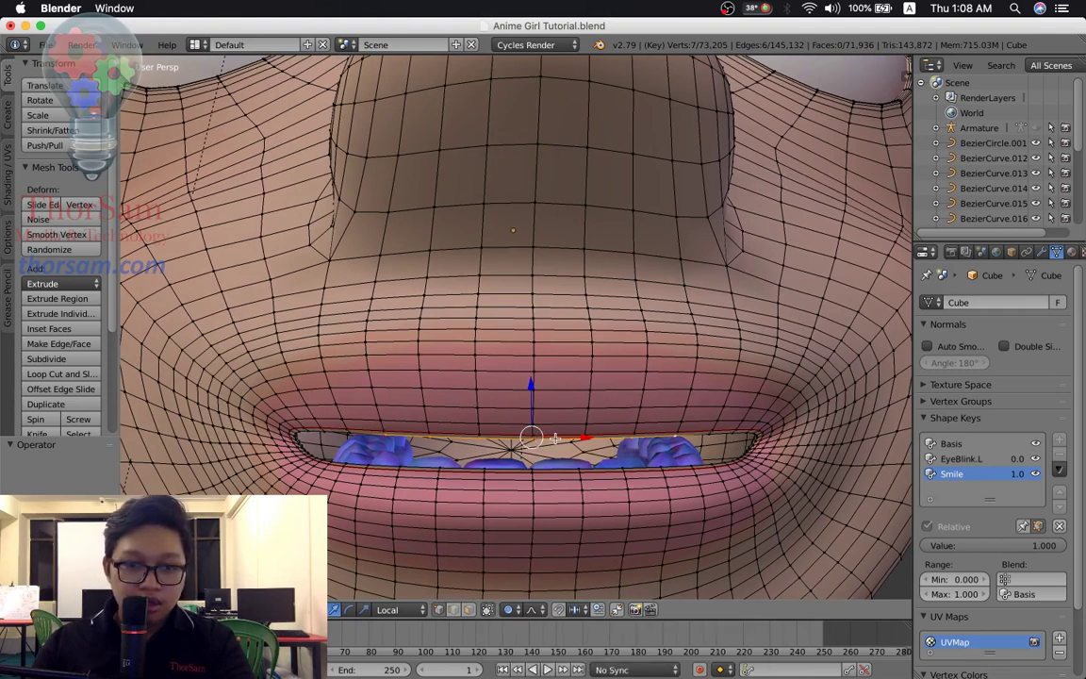
Pick vertices along the upper lip's inner rim left to right and hide the manipulator.
{"action": "left_click", "coordinate": [375, 405]}
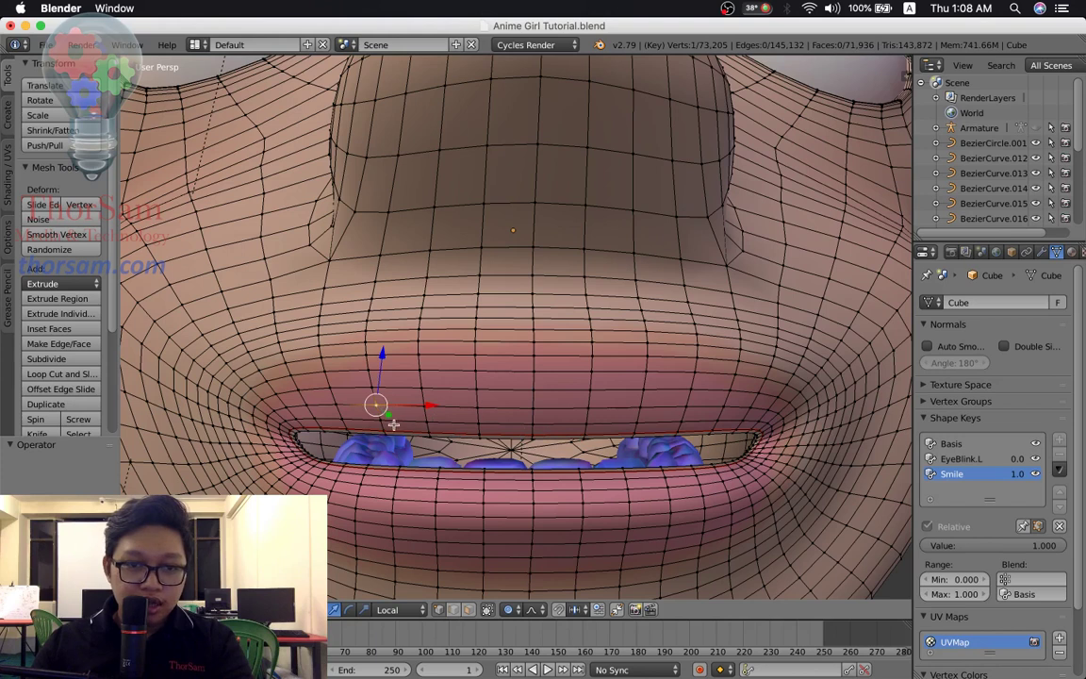
{"action": "left_click", "coordinate": [391, 426]}
{"action": "left_click", "coordinate": [404, 426]}
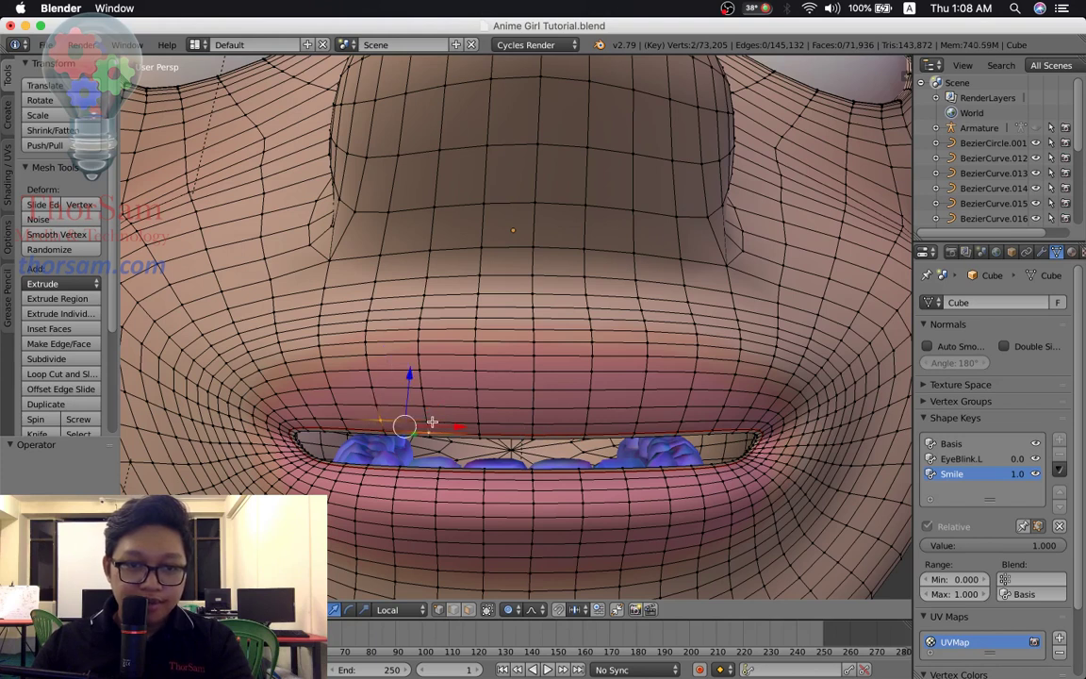
{"action": "left_click", "coordinate": [413, 429]}
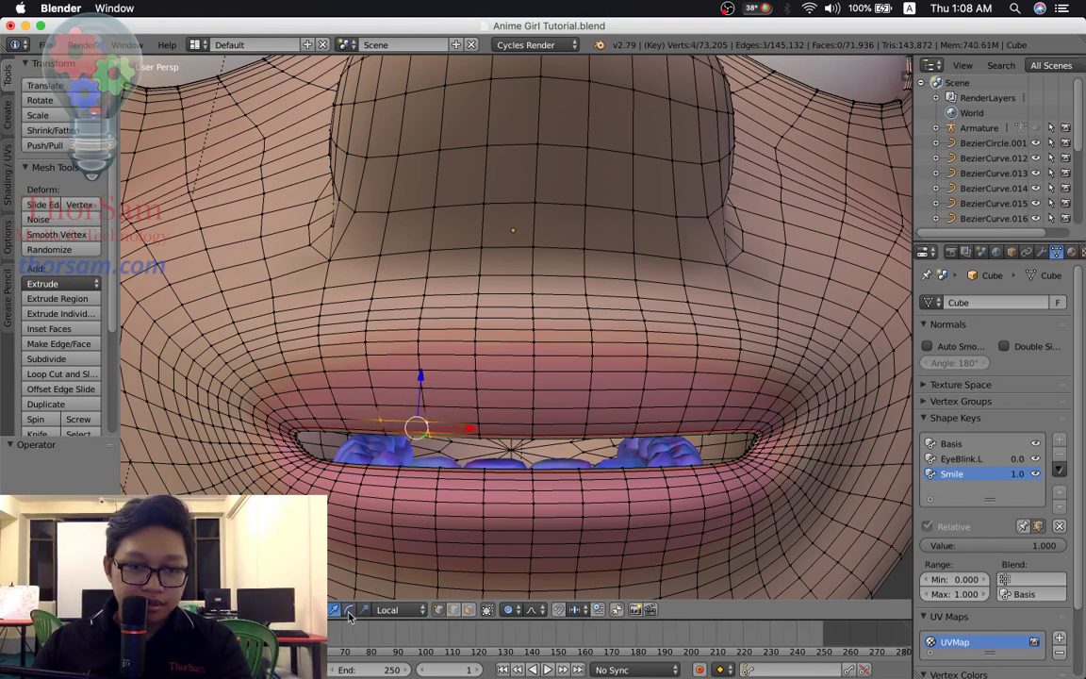
{"action": "key", "text": "ctrl+space"}
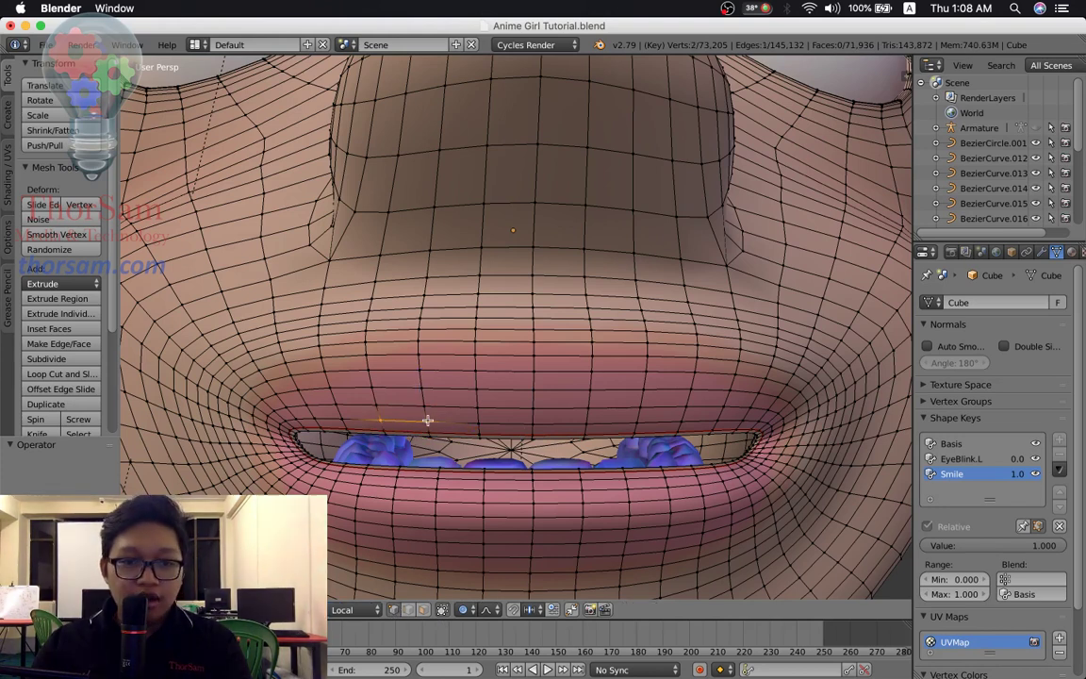
{"action": "left_click", "coordinate": [484, 423], "text": "shift"}
Complete the upper-lip edge selection, including the leftmost lip vertex.
{"action": "left_click", "coordinate": [540, 426], "text": "shift"}
{"action": "right_click", "coordinate": [534, 407], "text": "shift"}
{"action": "right_click", "coordinate": [533, 423], "text": "shift"}
{"action": "right_click", "coordinate": [586, 424], "text": "shift"}
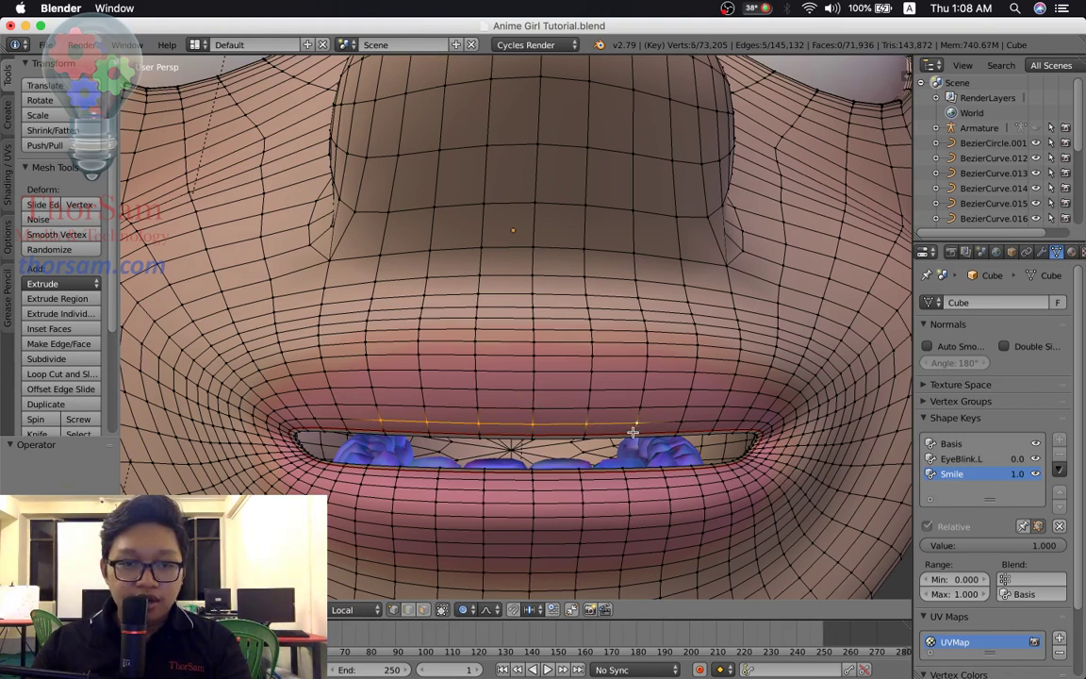
{"action": "right_click", "coordinate": [341, 418], "text": "shift"}
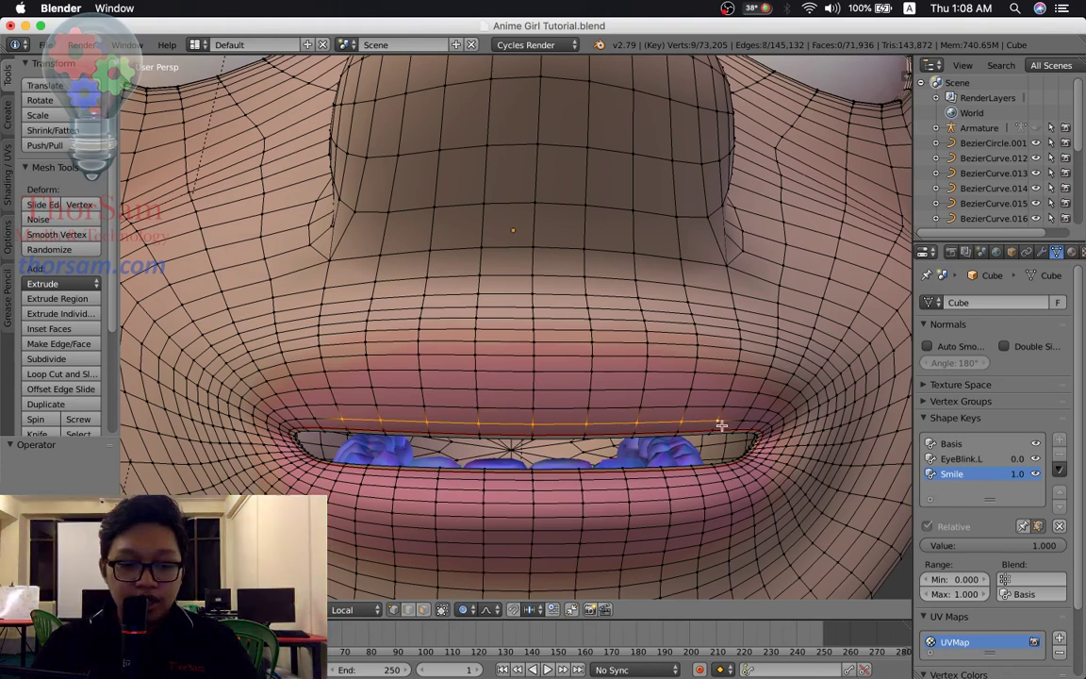
Lower the upper-lip edge along Z over the teeth with a resized proportional falloff.
{"action": "key", "text": "g"}
{"action": "key", "text": "z"}
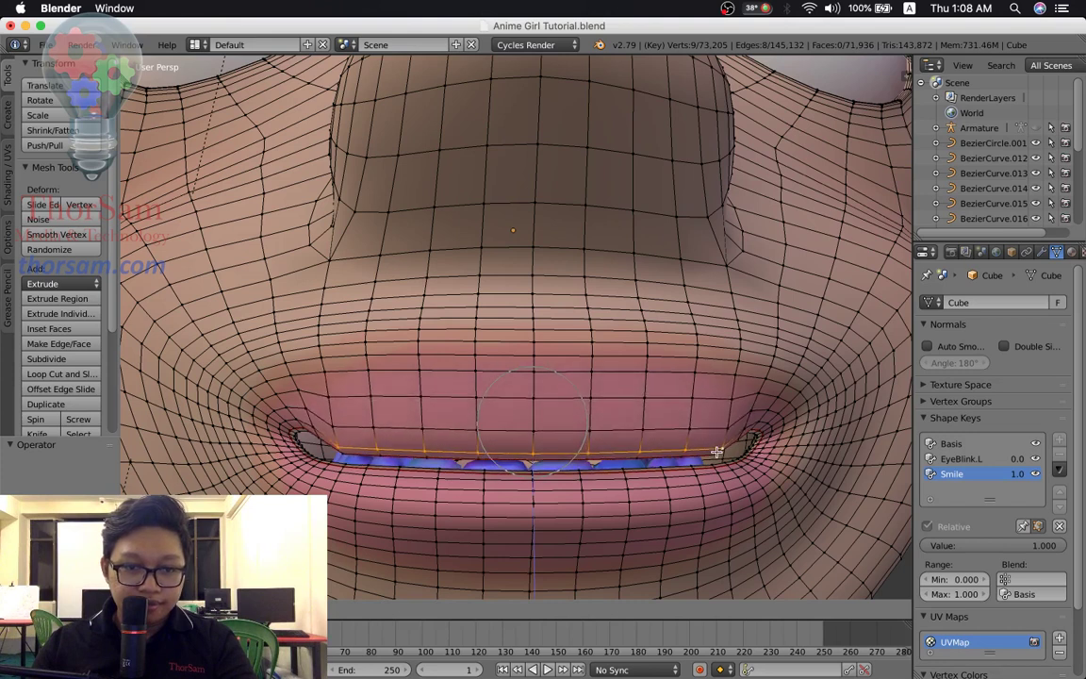
{"action": "scroll", "coordinate": [717, 448], "scroll_direction": "down", "scroll_amount": 1}
{"action": "scroll", "coordinate": [718, 453], "scroll_direction": "down", "scroll_amount": 1}
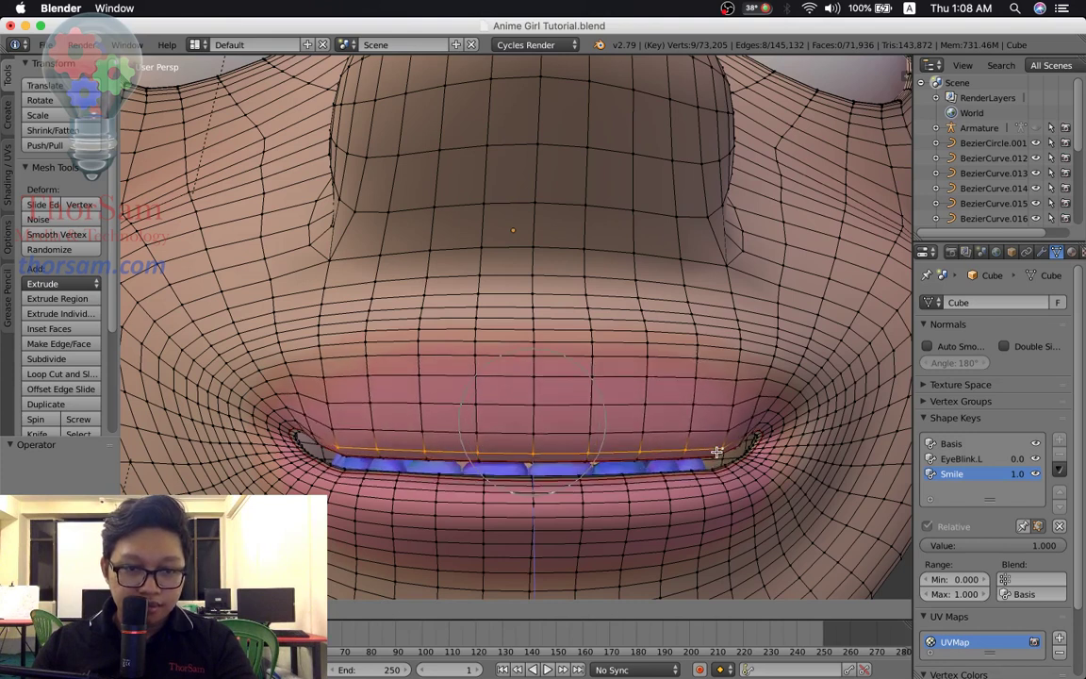
{"action": "scroll", "coordinate": [717, 453], "scroll_direction": "down", "scroll_amount": 3}
{"action": "scroll", "coordinate": [717, 453], "scroll_direction": "up", "scroll_amount": 1}
{"action": "scroll", "coordinate": [717, 452], "scroll_direction": "up", "scroll_amount": 1}
{"action": "scroll", "coordinate": [717, 453], "scroll_direction": "up", "scroll_amount": 1}
{"action": "scroll", "coordinate": [717, 453], "scroll_direction": "up", "scroll_amount": 2}
{"action": "scroll", "coordinate": [717, 452], "scroll_direction": "up", "scroll_amount": 1}
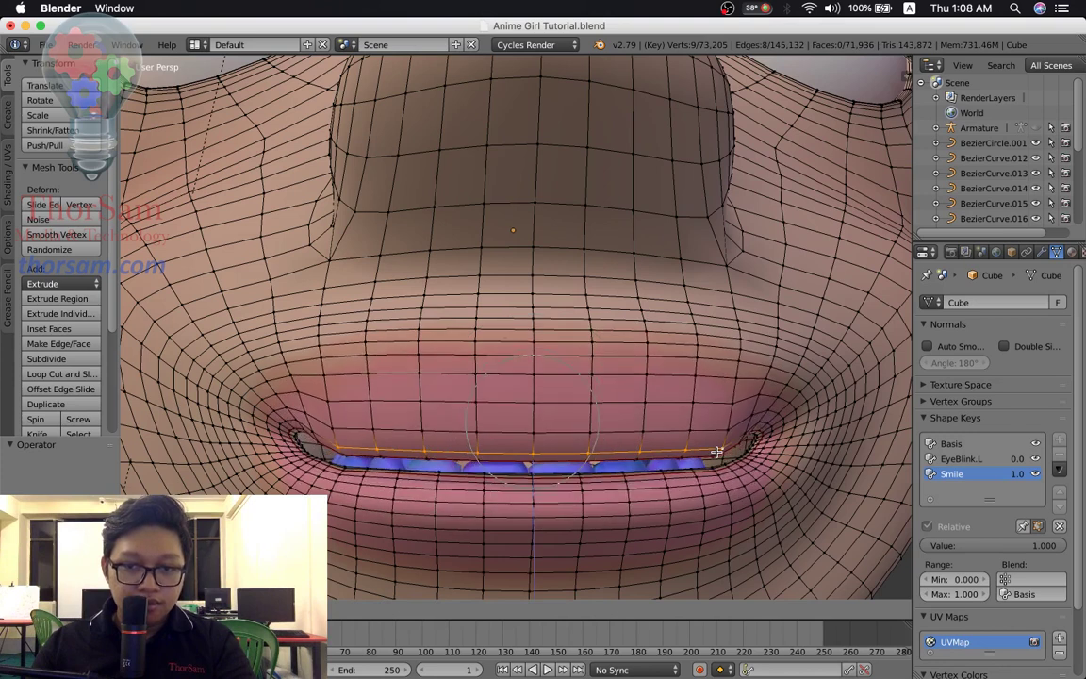
{"action": "scroll", "coordinate": [717, 452], "scroll_direction": "up", "scroll_amount": 1}
{"action": "scroll", "coordinate": [717, 452], "scroll_direction": "up", "scroll_amount": 1}
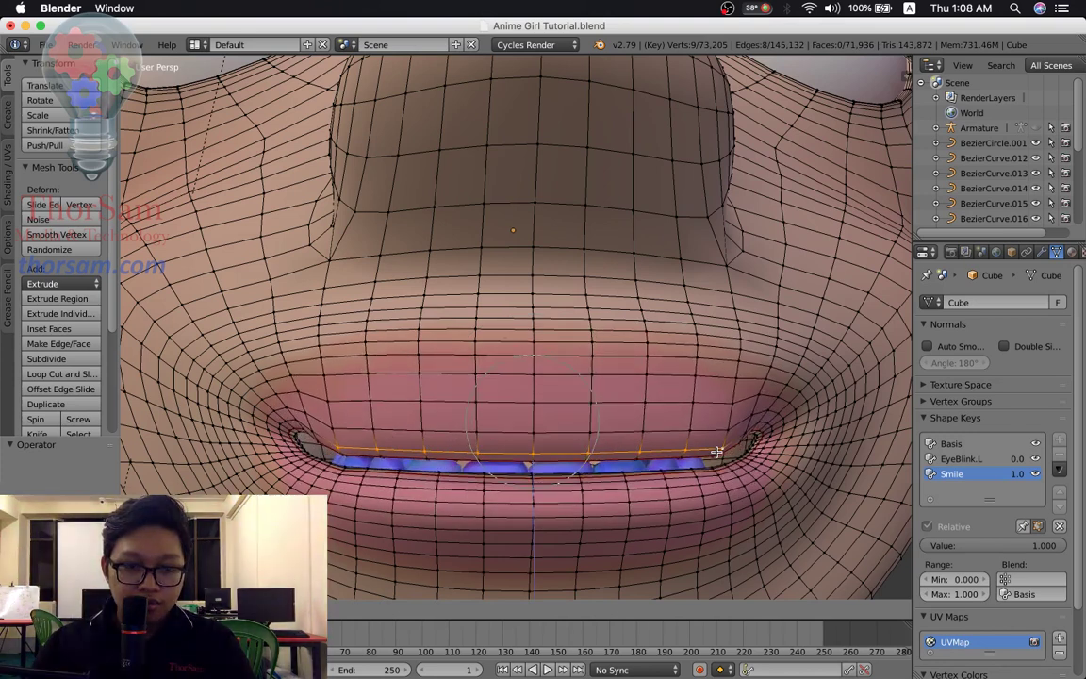
{"action": "scroll", "coordinate": [718, 452], "scroll_direction": "up", "scroll_amount": 1}
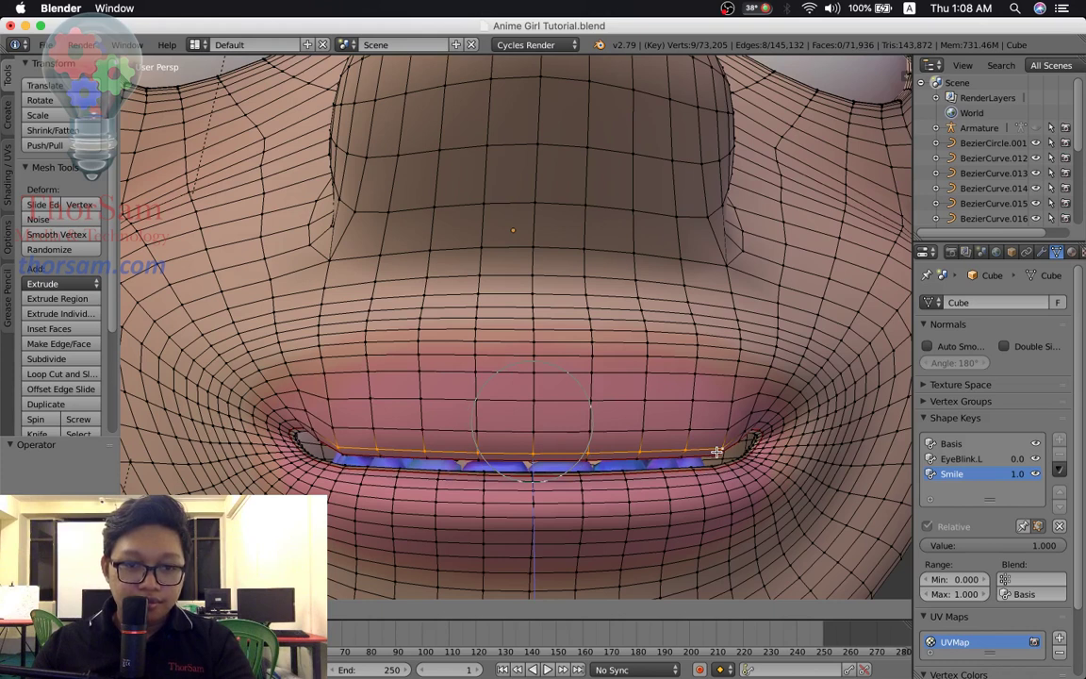
{"action": "left_click", "coordinate": [717, 452]}
Undo the single-edge upper-lip move and view the mouth from the side.
{"action": "mouse_move", "coordinate": [581, 413]}
{"action": "middle_mouse_down"}
{"action": "mouse_move", "coordinate": [597, 473]}
{"action": "mouse_move", "coordinate": [303, 372]}
{"action": "middle_mouse_up"}
{"action": "key", "text": "ctrl+z"}
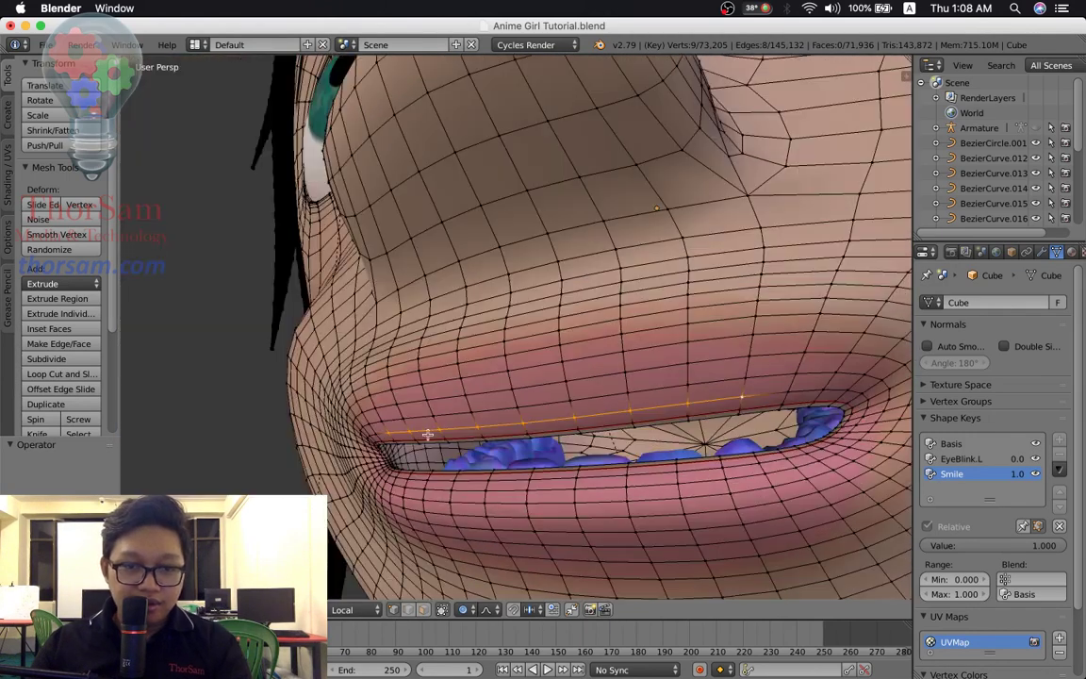
{"action": "middle_click_drag", "start_coordinate": [384, 391], "coordinate": [402, 435]}
{"action": "scroll", "coordinate": [402, 436], "scroll_direction": "left", "scroll_amount": 5}
{"action": "scroll", "coordinate": [405, 433], "scroll_direction": "left", "scroll_amount": 5}
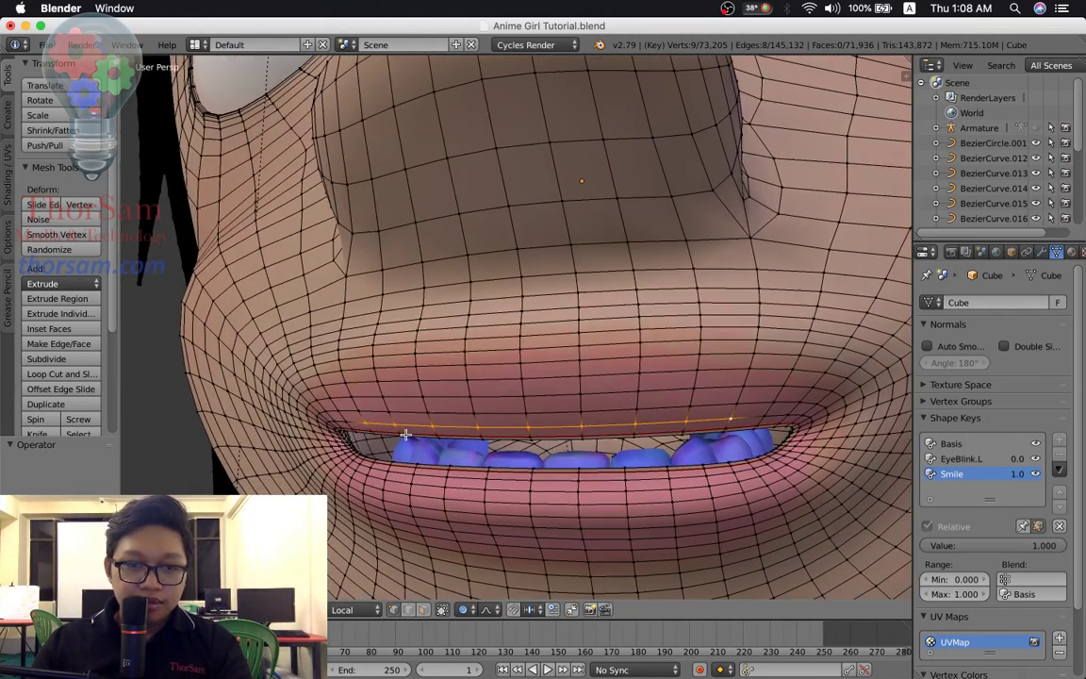
Select the lower rows of upper-lip vertices across the whole mouth, corner to corner.
{"action": "left_click", "coordinate": [360, 413], "text": "shift"}
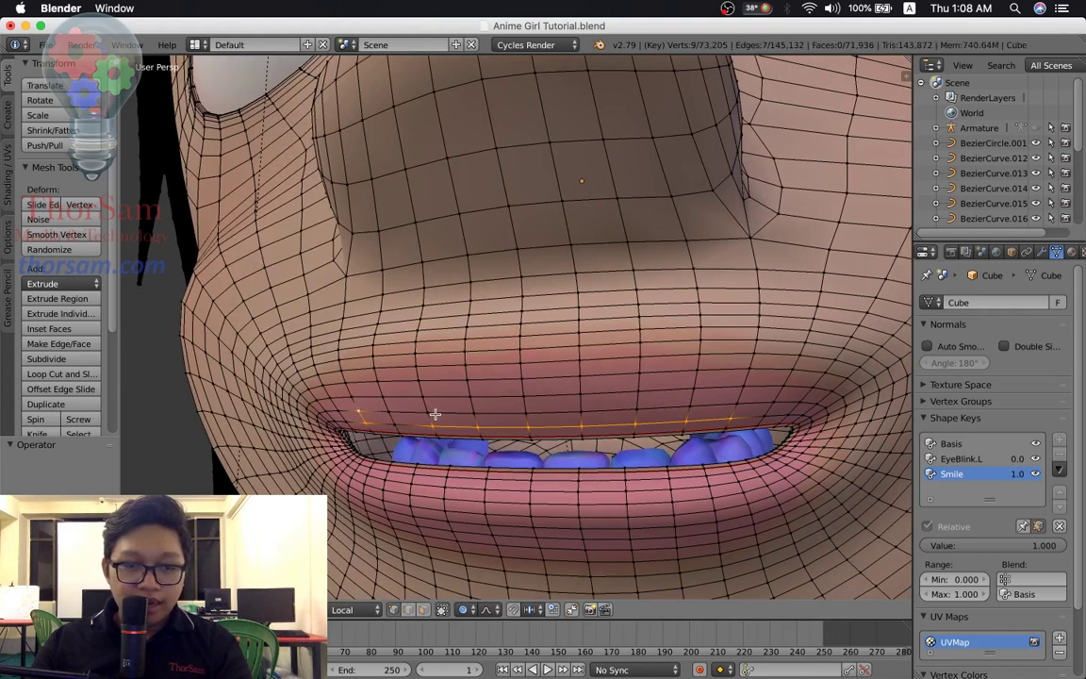
{"action": "left_click", "coordinate": [359, 413], "text": "shift"}
{"action": "left_click", "coordinate": [394, 414], "text": "shift"}
{"action": "left_click", "coordinate": [430, 414], "text": "shift"}
{"action": "left_click", "coordinate": [474, 415], "text": "shift"}
{"action": "left_click", "coordinate": [528, 416], "text": "shift"}
{"action": "left_click", "coordinate": [581, 416], "text": "shift"}
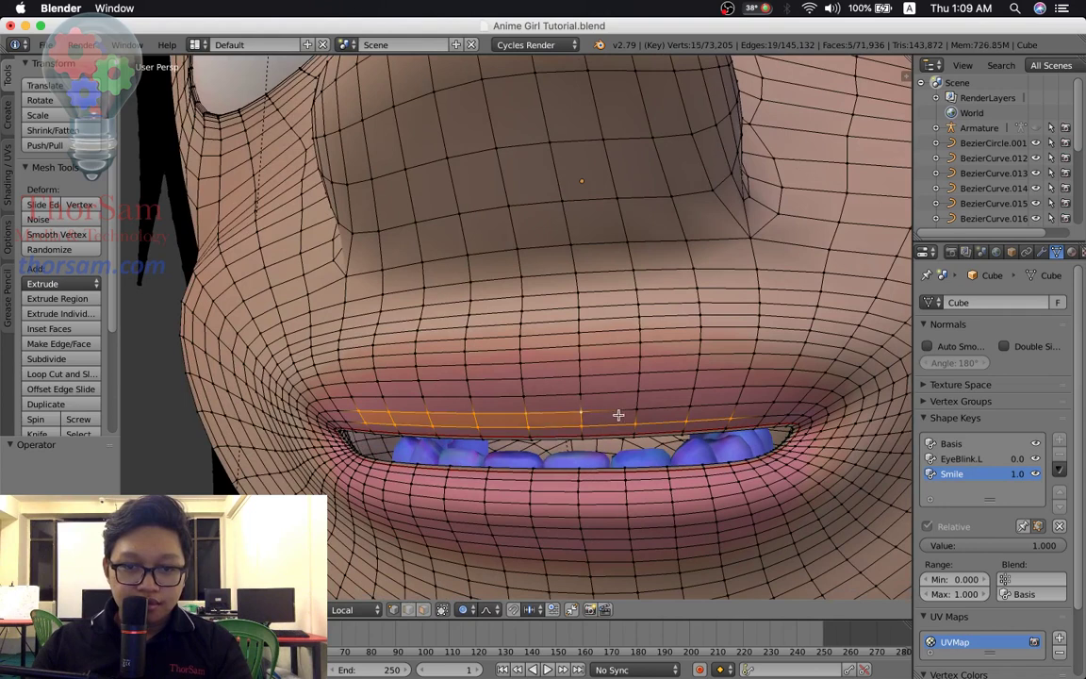
{"action": "left_click", "coordinate": [637, 413], "text": "shift"}
{"action": "left_click", "coordinate": [690, 410], "text": "shift"}
{"action": "left_click", "coordinate": [735, 405], "text": "shift"}
{"action": "left_click", "coordinate": [692, 388], "text": "shift"}
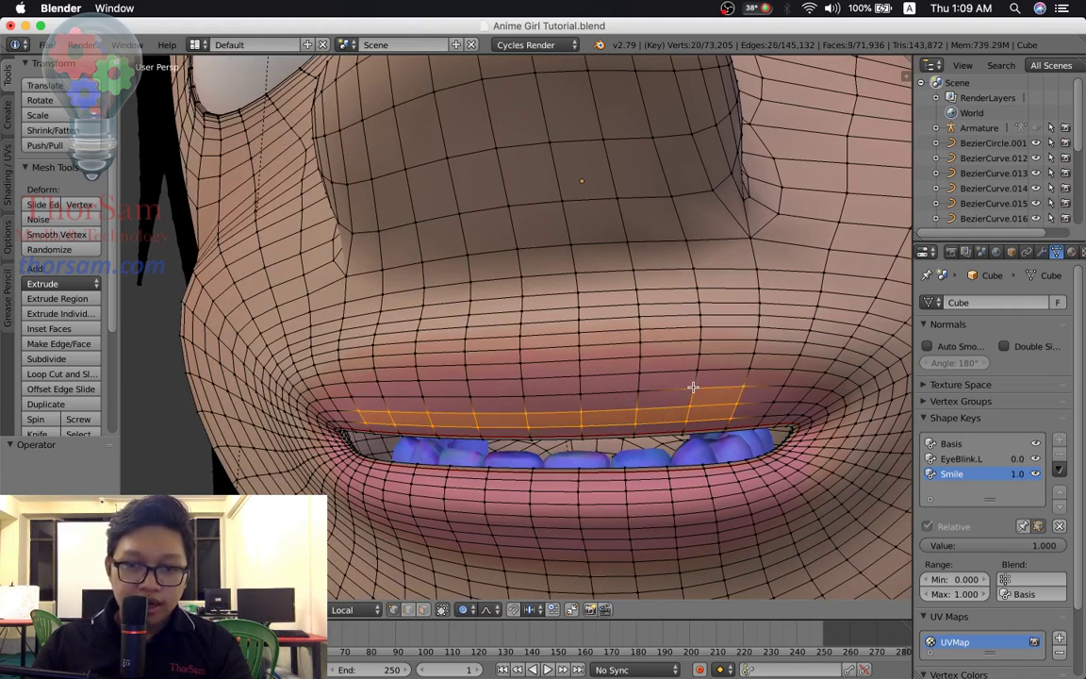
{"action": "left_click", "coordinate": [641, 390], "text": "shift"}
{"action": "left_click", "coordinate": [581, 394], "text": "shift"}
{"action": "left_click", "coordinate": [523, 397], "text": "shift"}
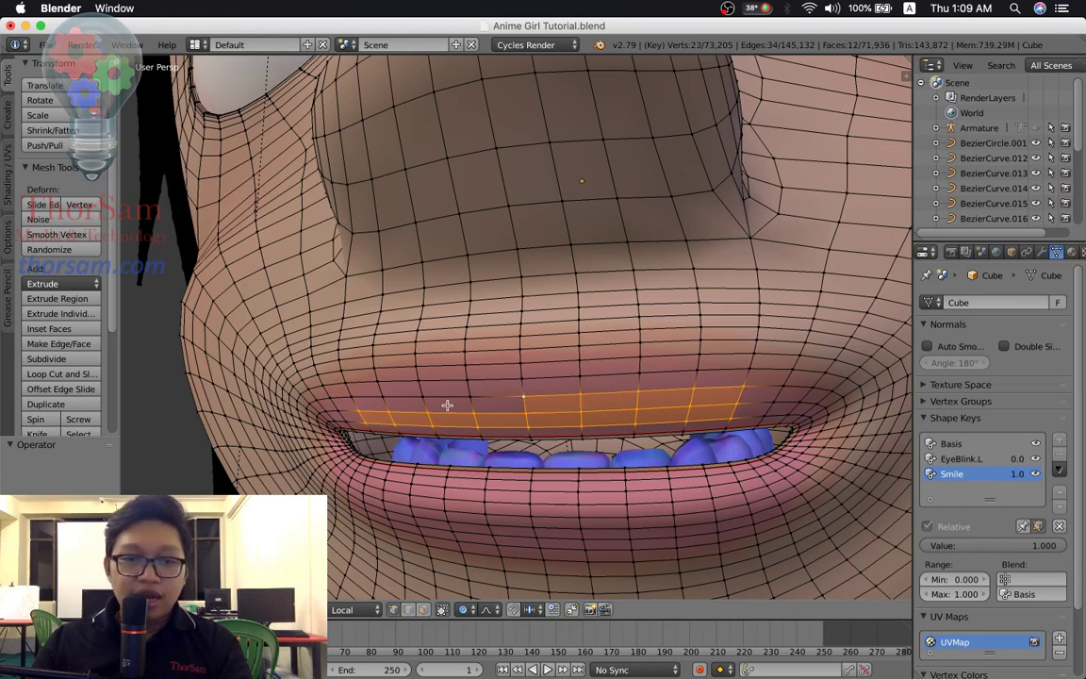
{"action": "left_click", "coordinate": [422, 391], "text": "shift"}
{"action": "left_click", "coordinate": [381, 397], "text": "shift"}
{"action": "left_click", "coordinate": [357, 398], "text": "shift"}
{"action": "left_click", "coordinate": [347, 388], "text": "shift"}
Add the top row of upper-lip vertices to complete the face strip.
{"action": "left_click", "coordinate": [349, 382], "text": "shift"}
{"action": "left_click", "coordinate": [386, 381], "text": "shift"}
{"action": "left_click", "coordinate": [426, 379], "text": "shift"}
{"action": "left_click", "coordinate": [469, 381], "text": "shift"}
{"action": "left_click", "coordinate": [521, 379], "text": "shift"}
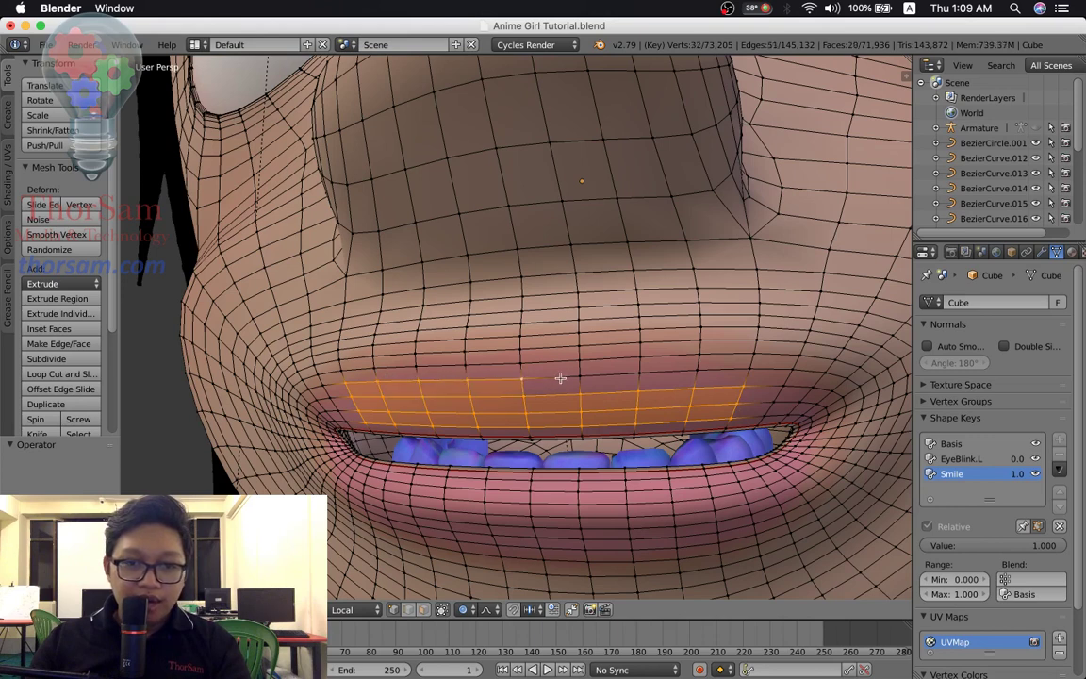
{"action": "left_click", "coordinate": [581, 379], "text": "shift"}
{"action": "left_click", "coordinate": [638, 377], "text": "shift"}
{"action": "left_click", "coordinate": [694, 375], "text": "shift"}
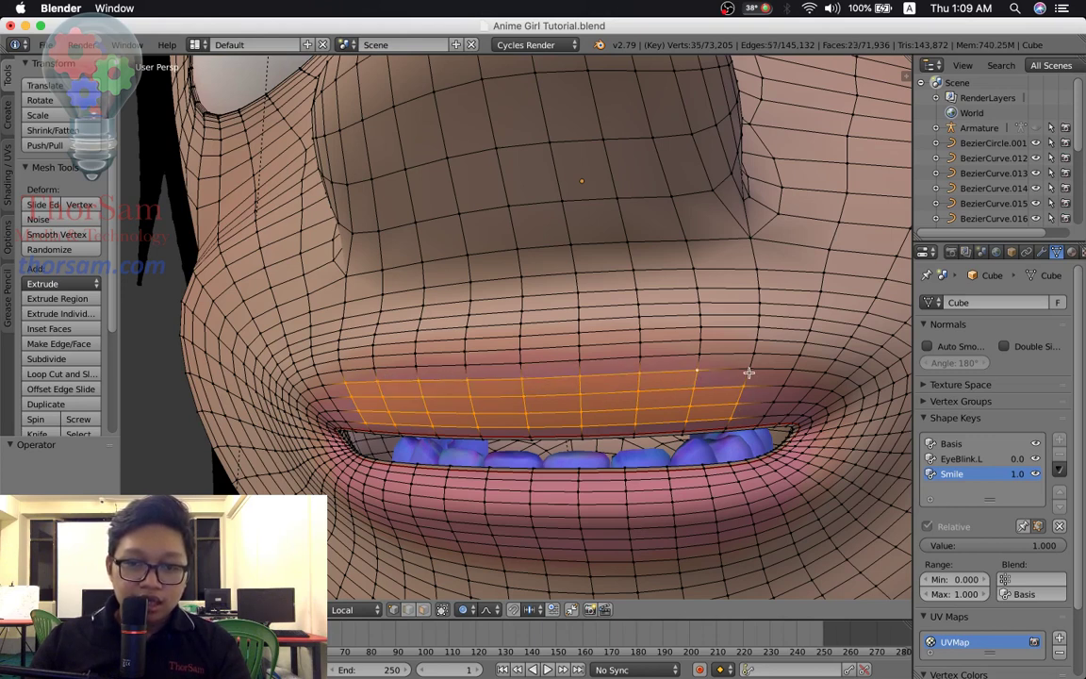
{"action": "left_click", "coordinate": [749, 371], "text": "shift"}
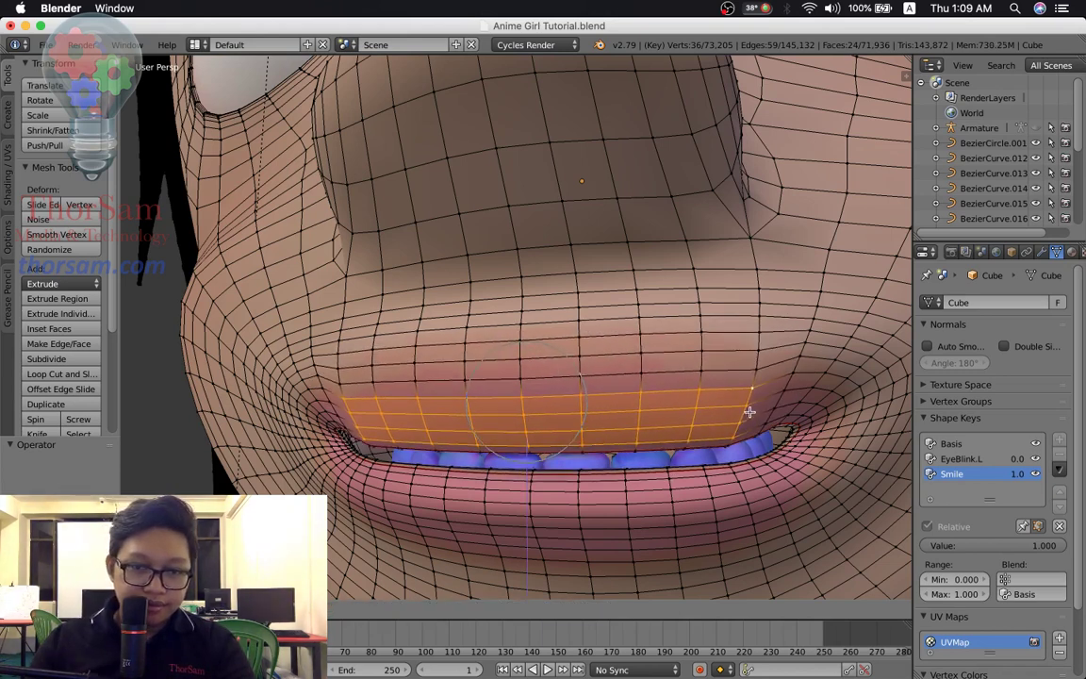
Lower the upper-lip strip and push it forward along Y, leaving a thin sliver of teeth.
{"action": "left_click", "coordinate": [746, 416]}
{"action": "mouse_move", "coordinate": [747, 416]}
{"action": "middle_mouse_down"}
{"action": "mouse_move", "coordinate": [734, 441]}
{"action": "mouse_move", "coordinate": [693, 443]}
{"action": "middle_mouse_up"}
{"action": "key", "text": "g"}
{"action": "key", "text": "y"}
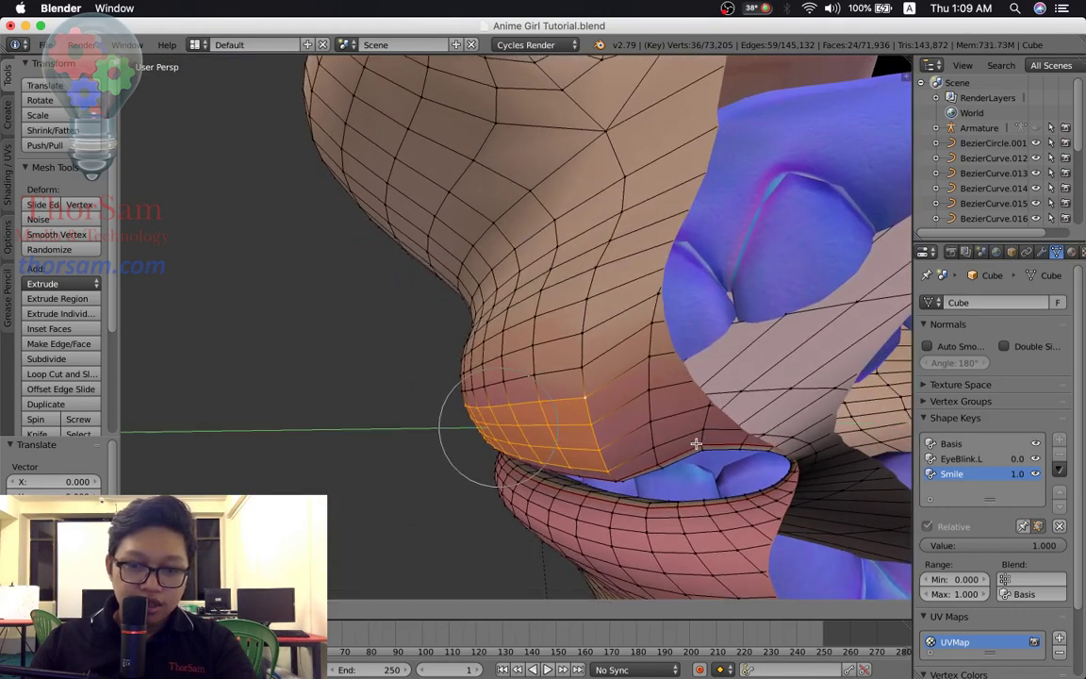
{"action": "left_click", "coordinate": [663, 468]}
{"action": "mouse_move", "coordinate": [664, 469]}
{"action": "middle_mouse_down"}
{"action": "mouse_move", "coordinate": [739, 475]}
{"action": "mouse_move", "coordinate": [656, 454]}
{"action": "mouse_move", "coordinate": [628, 426]}
{"action": "mouse_move", "coordinate": [684, 412]}
{"action": "mouse_move", "coordinate": [675, 414]}
{"action": "mouse_move", "coordinate": [688, 432]}
{"action": "mouse_move", "coordinate": [713, 429]}
{"action": "mouse_move", "coordinate": [632, 422]}
{"action": "middle_mouse_up"}
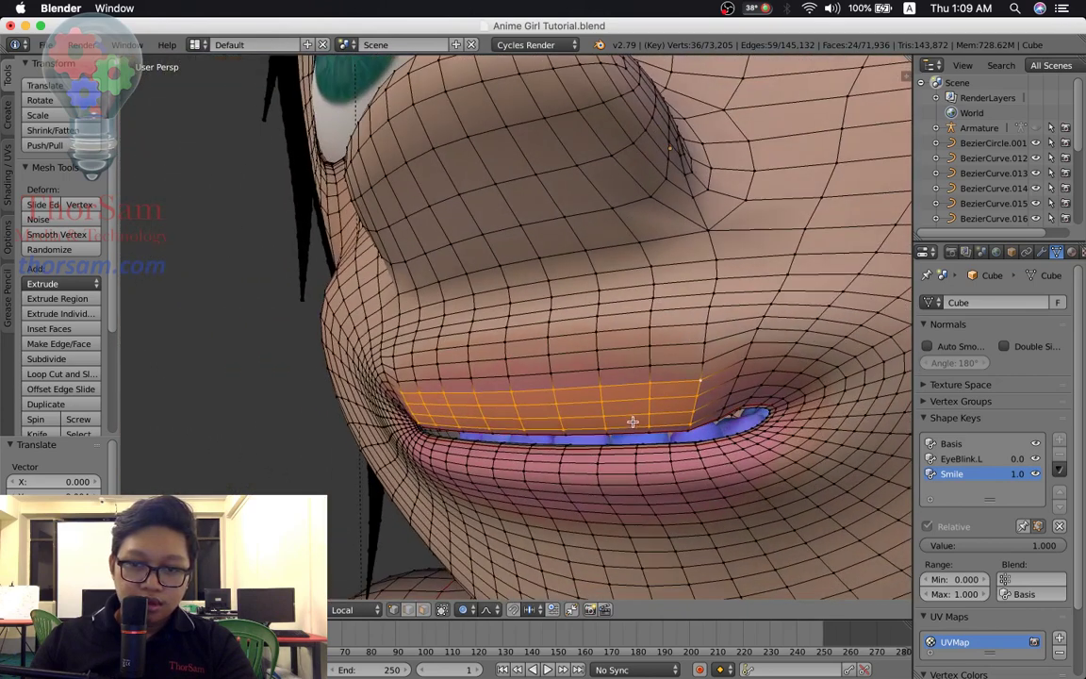
Enable Limit selection to visible and select faces at both mouth corners.
{"action": "left_click", "coordinate": [423, 610]}
{"action": "right_click", "coordinate": [790, 391]}
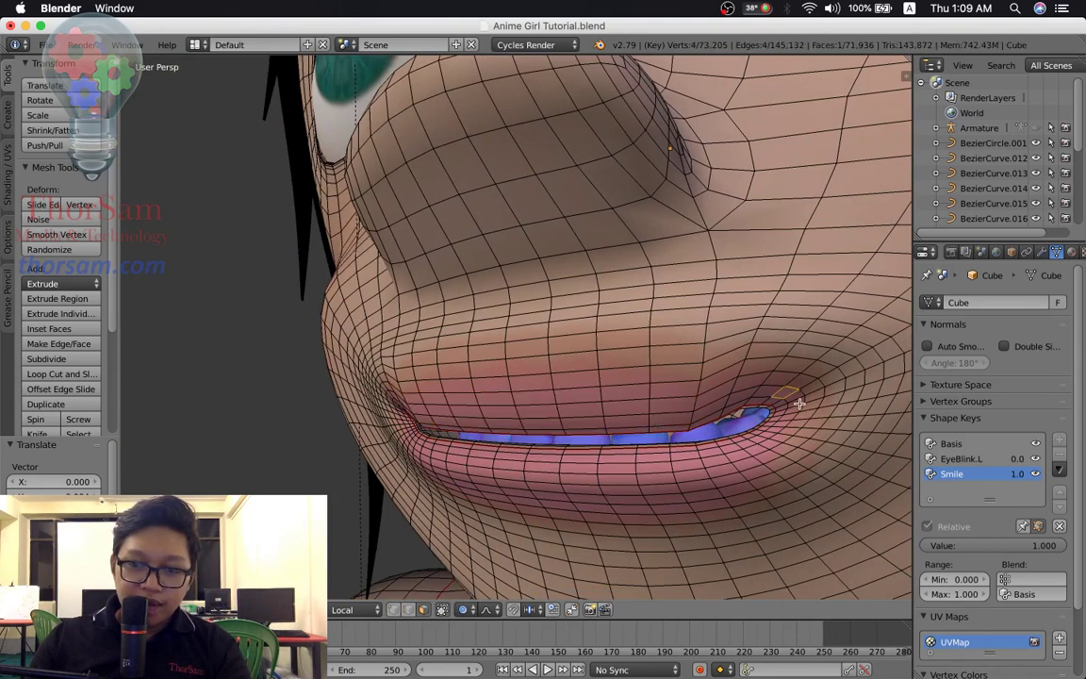
{"action": "right_click", "coordinate": [799, 382], "text": "shift"}
{"action": "right_click", "coordinate": [812, 392], "text": "shift"}
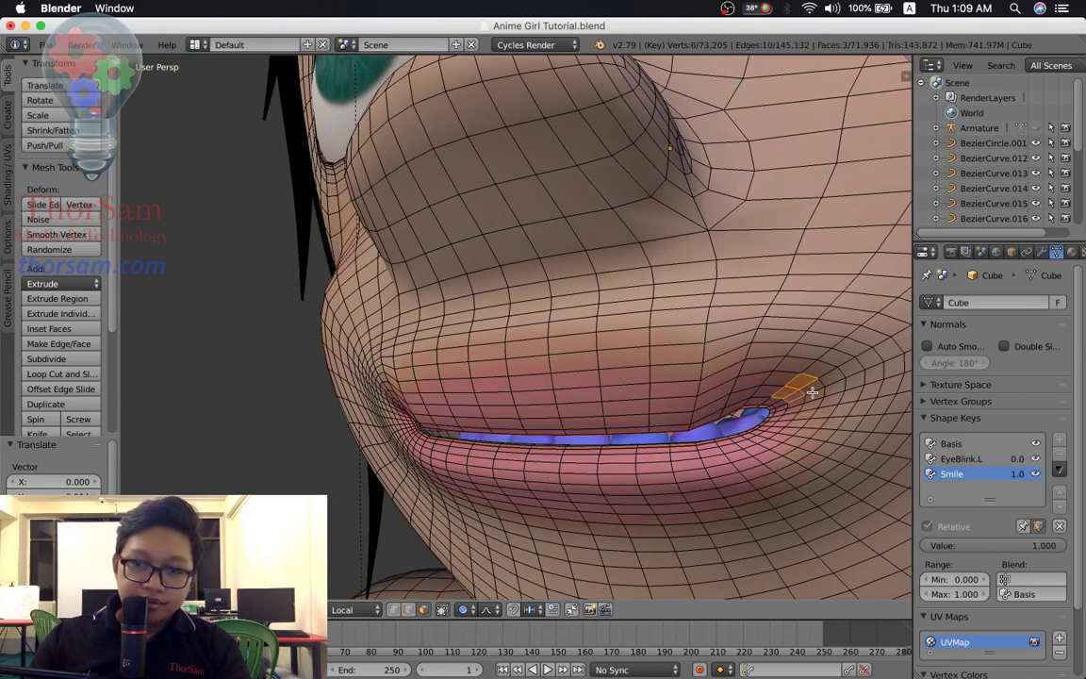
{"action": "scroll", "coordinate": [779, 443], "scroll_direction": "down", "scroll_amount": 3}
{"action": "mouse_move", "coordinate": [779, 443]}
{"action": "middle_mouse_down"}
{"action": "mouse_move", "coordinate": [639, 388]}
{"action": "mouse_move", "coordinate": [604, 386]}
{"action": "middle_mouse_up"}
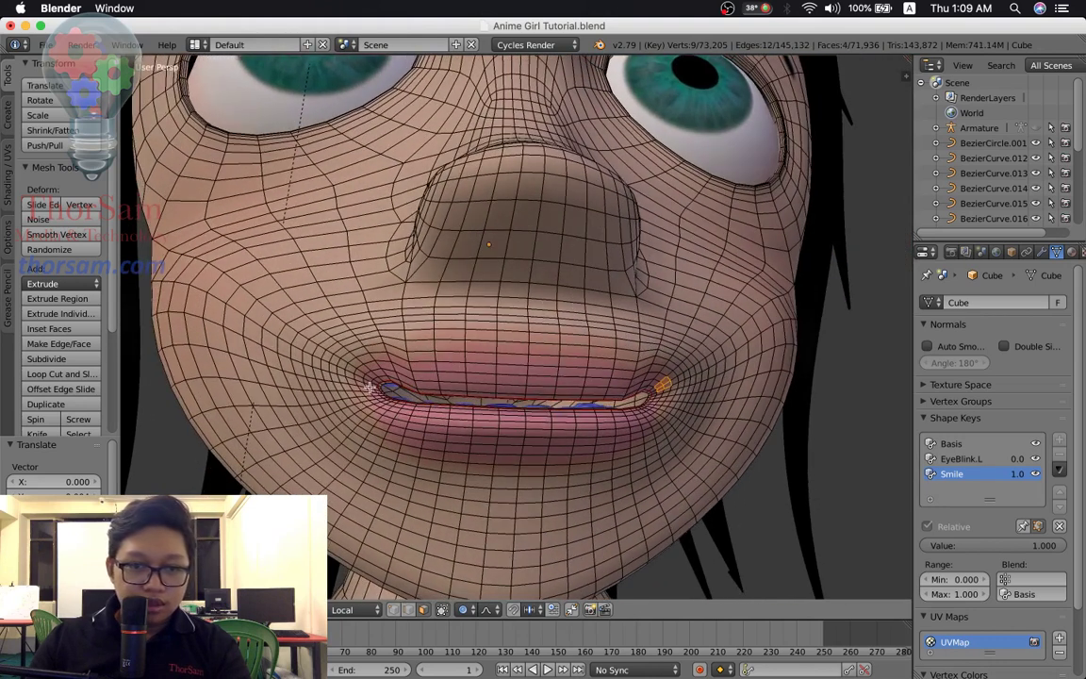
{"action": "right_click", "coordinate": [380, 375], "text": "shift"}
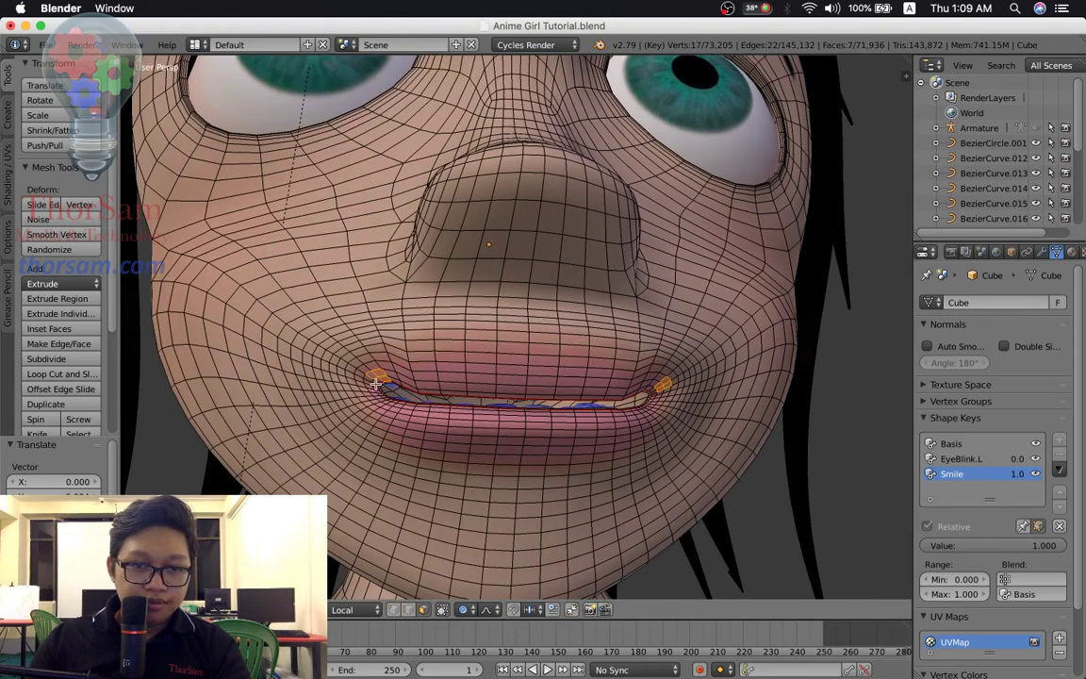
Raise the mouth corners with proportional falloff, then start moving them along Y.
{"action": "scroll", "coordinate": [561, 424], "scroll_direction": "down", "scroll_amount": 2}
{"action": "scroll", "coordinate": [556, 427], "scroll_direction": "down", "scroll_amount": 1}
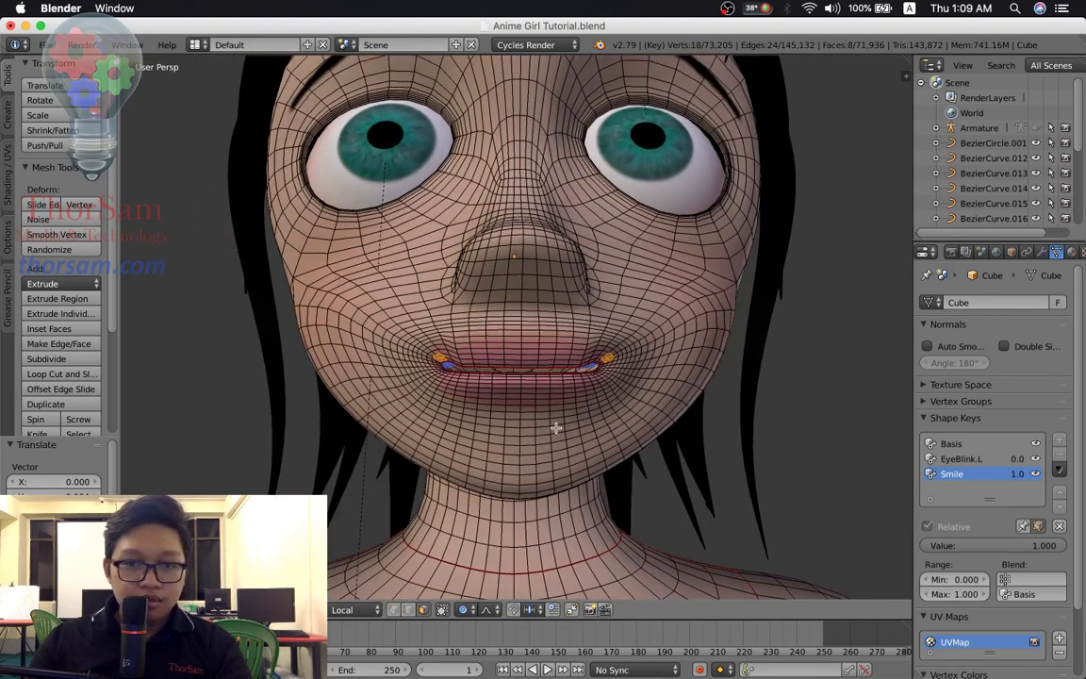
{"action": "key", "text": "g"}
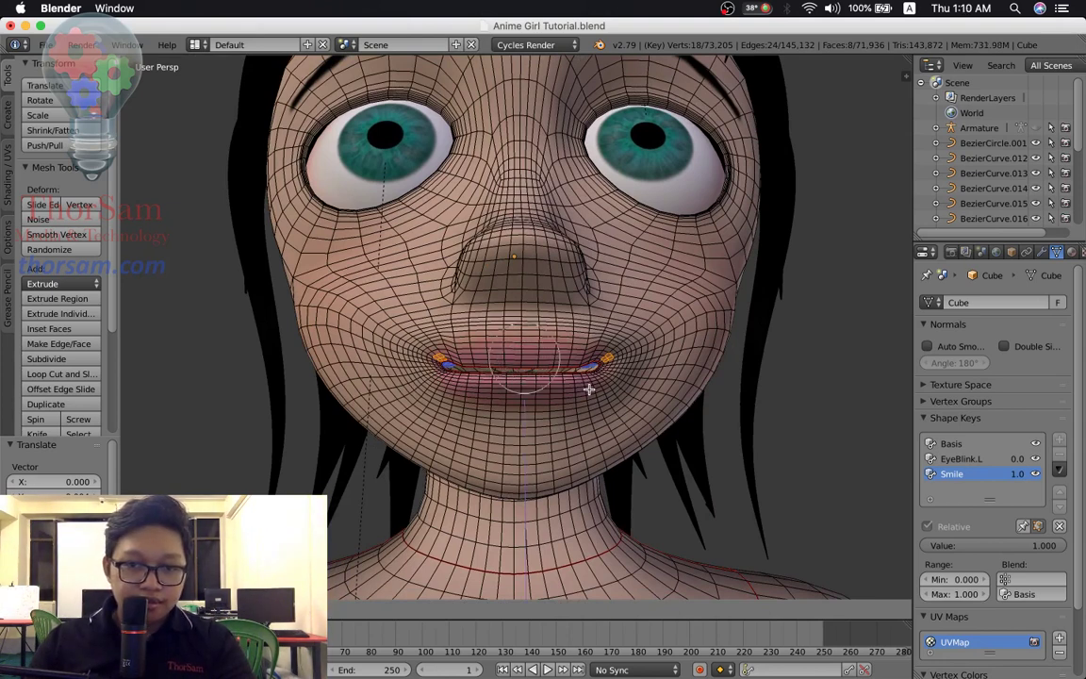
{"action": "scroll", "coordinate": [590, 386], "scroll_direction": "down", "scroll_amount": 3}
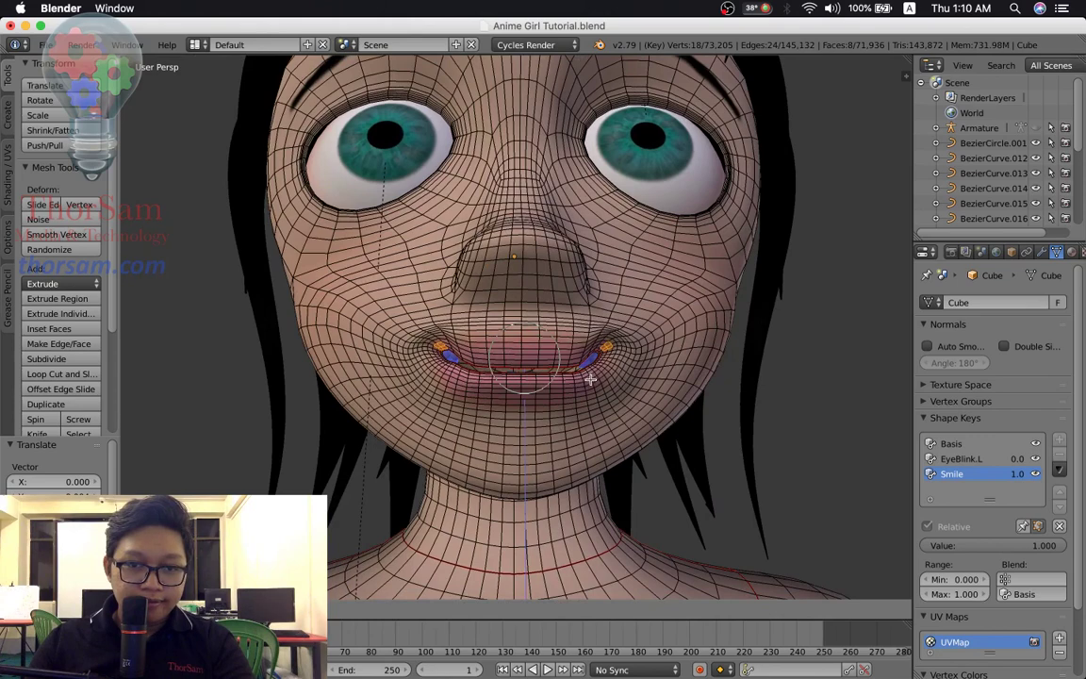
{"action": "left_click", "coordinate": [590, 380]}
{"action": "mouse_move", "coordinate": [613, 424]}
{"action": "middle_mouse_down"}
{"action": "mouse_move", "coordinate": [578, 443]}
{"action": "mouse_move", "coordinate": [602, 420]}
{"action": "mouse_move", "coordinate": [589, 421]}
{"action": "mouse_move", "coordinate": [628, 398]}
{"action": "middle_mouse_up"}
{"action": "key", "text": "g"}
{"action": "key", "text": "y"}
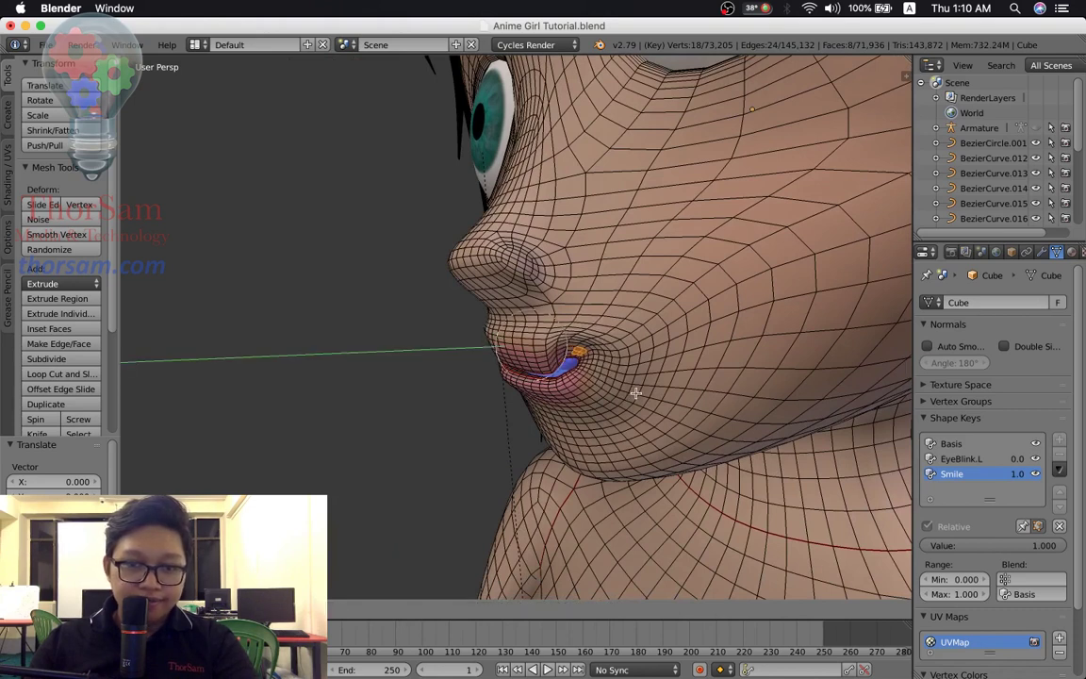
Confirm the Y move of the mouth corners and inspect the smiling lips from several angles.
{"action": "left_click", "coordinate": [636, 393]}
{"action": "mouse_move", "coordinate": [493, 406]}
{"action": "middle_mouse_down"}
{"action": "mouse_move", "coordinate": [533, 400]}
{"action": "mouse_move", "coordinate": [489, 382]}
{"action": "mouse_move", "coordinate": [522, 381]}
{"action": "mouse_move", "coordinate": [518, 406]}
{"action": "mouse_move", "coordinate": [505, 407]}
{"action": "middle_mouse_up"}
{"action": "scroll", "coordinate": [489, 383], "scroll_direction": "up", "scroll_amount": 3}
{"action": "scroll", "coordinate": [489, 387], "scroll_direction": "up", "scroll_amount": 1}
{"action": "scroll", "coordinate": [521, 381], "scroll_direction": "down", "scroll_amount": 2}
{"action": "scroll", "coordinate": [517, 383], "scroll_direction": "down", "scroll_amount": 2}
{"action": "scroll", "coordinate": [516, 387], "scroll_direction": "down", "scroll_amount": 2}
{"action": "scroll", "coordinate": [538, 376], "scroll_direction": "up", "scroll_amount": 1}
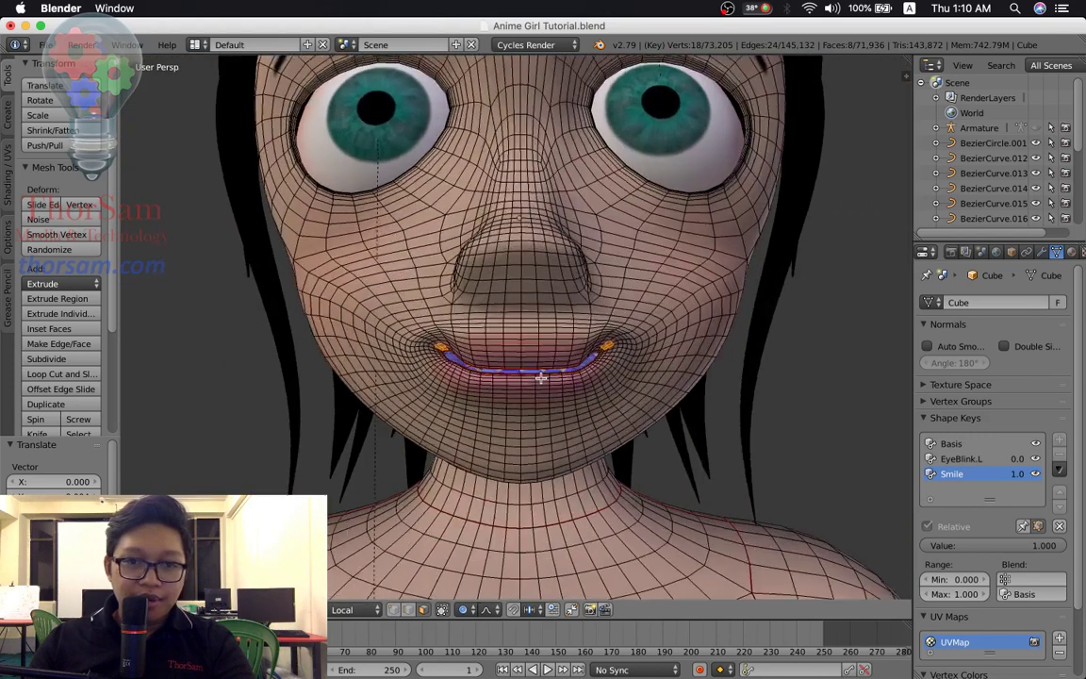
{"action": "scroll", "coordinate": [538, 376], "scroll_direction": "up", "scroll_amount": 3}
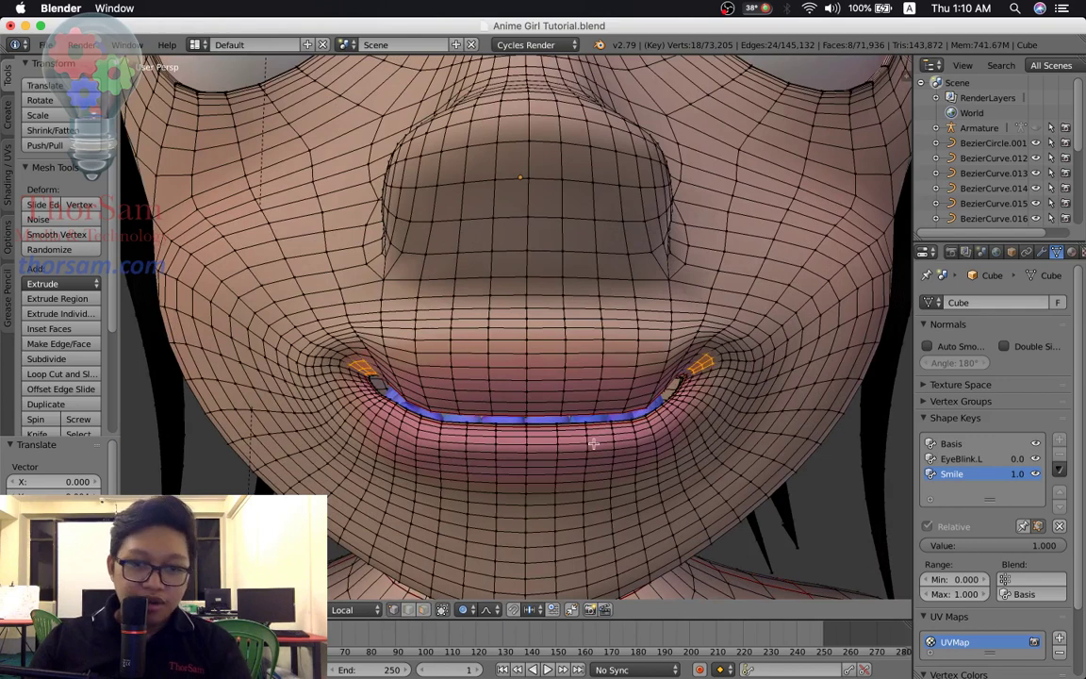
{"action": "mouse_move", "coordinate": [562, 424]}
{"action": "middle_mouse_down"}
{"action": "mouse_move", "coordinate": [545, 412]}
{"action": "mouse_move", "coordinate": [564, 401]}
{"action": "mouse_move", "coordinate": [629, 469]}
{"action": "middle_mouse_up"}
{"action": "scroll", "coordinate": [584, 410], "scroll_direction": "up", "scroll_amount": 3}
{"action": "scroll", "coordinate": [593, 417], "scroll_direction": "down", "scroll_amount": 3}
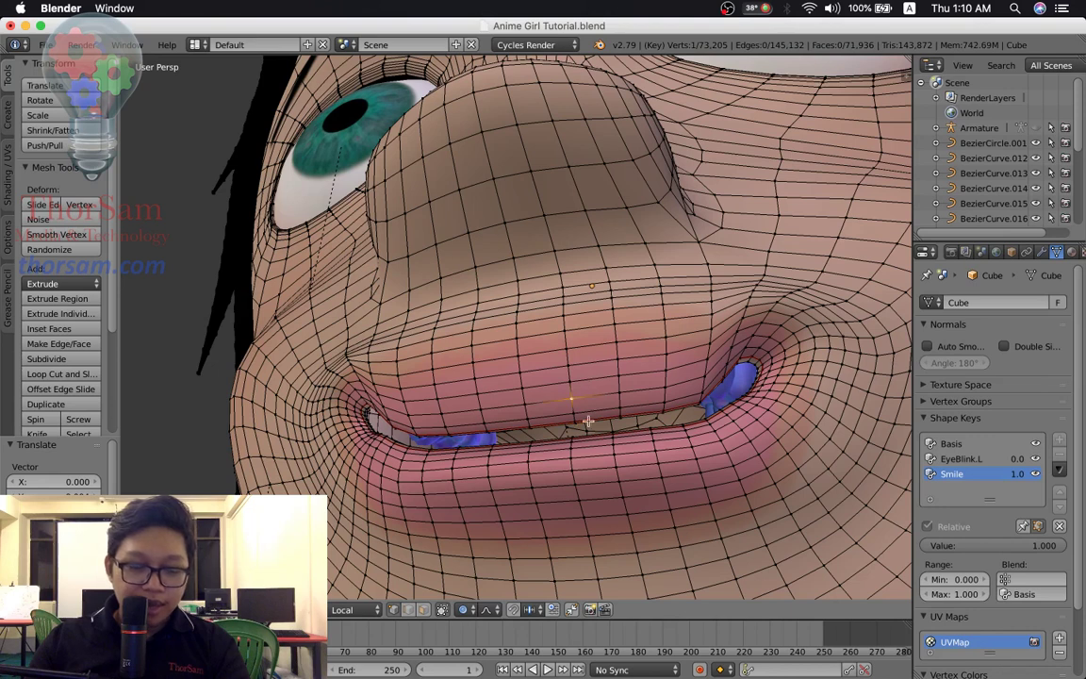
{"action": "mouse_move", "coordinate": [598, 432]}
{"action": "middle_mouse_down"}
{"action": "mouse_move", "coordinate": [581, 416]}
{"action": "mouse_move", "coordinate": [585, 399]}
{"action": "middle_mouse_up"}
Select the mouth edge loop and grow it three rings to cover the lips.
{"action": "right_click", "coordinate": [593, 381], "text": "alt"}
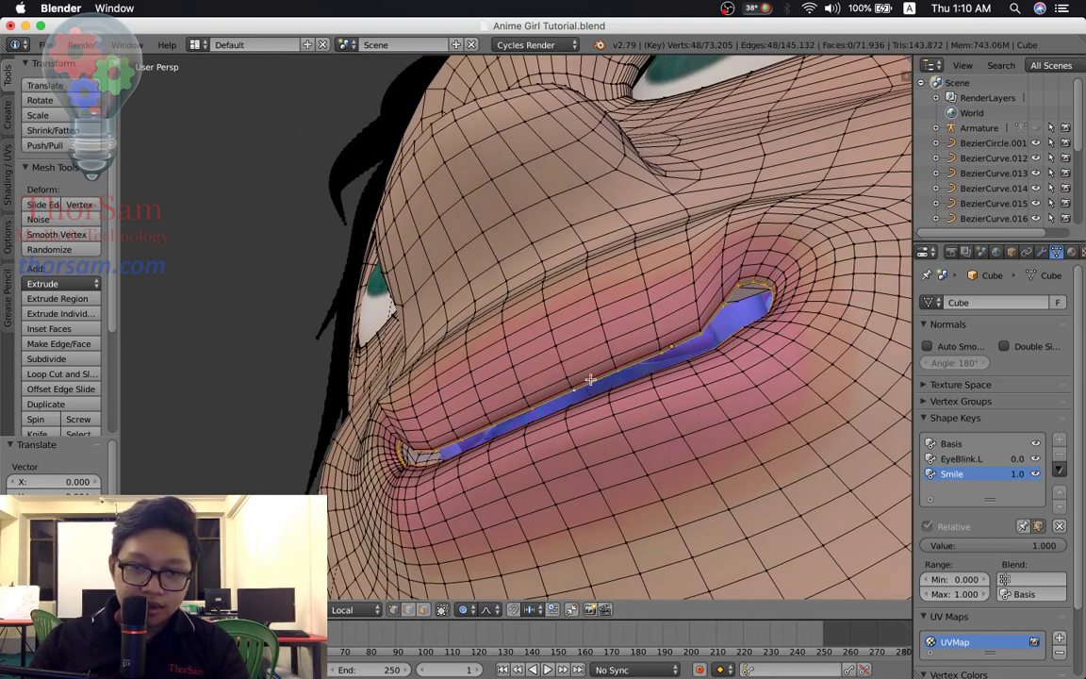
{"action": "key", "text": "ctrl+KP_Add"}
{"action": "key", "text": "ctrl+KP_Add"}
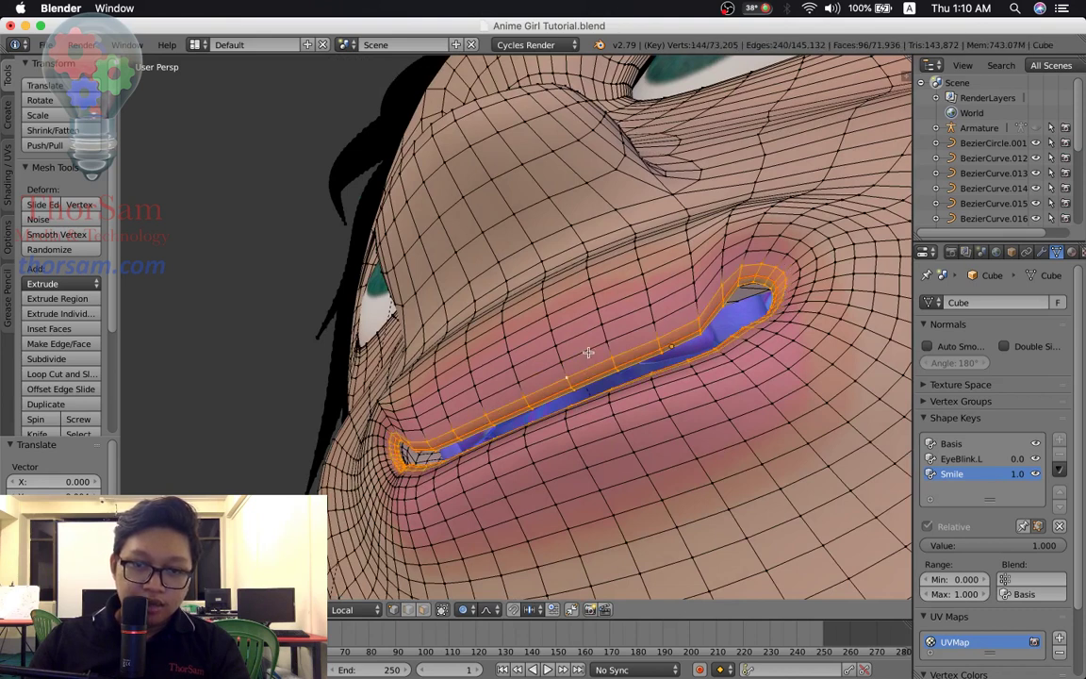
{"action": "key", "text": "ctrl+KP_Add"}
{"action": "key", "text": "ctrl+KP_Add"}
{"action": "key", "text": "ctrl+KP_Add"}
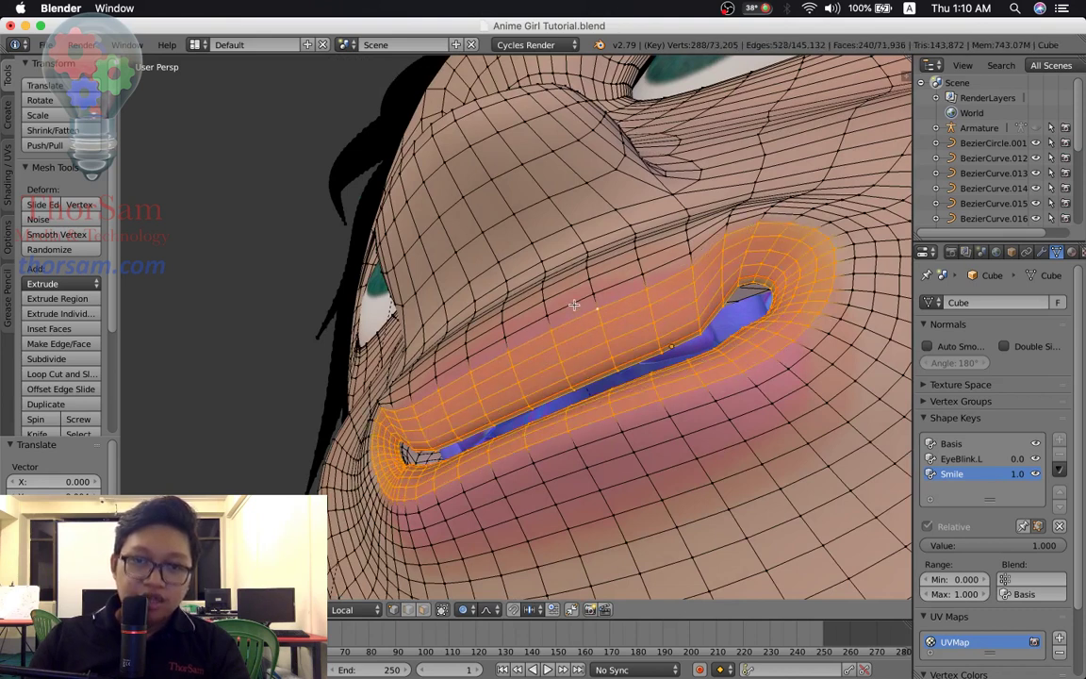
{"action": "key", "text": "ctrl+KP_Add"}
{"action": "key", "text": "ctrl+KP_Add"}
{"action": "middle_click_drag", "start_coordinate": [589, 353], "coordinate": [601, 387]}
{"action": "scroll", "coordinate": [608, 405], "scroll_direction": "down", "scroll_amount": 2}
{"action": "scroll", "coordinate": [613, 426], "scroll_direction": "down", "scroll_amount": 2}
{"action": "mouse_move", "coordinate": [613, 429]}
{"action": "middle_mouse_down", "text": "shift"}
{"action": "mouse_move", "coordinate": [605, 439]}
{"action": "mouse_move", "coordinate": [611, 417]}
{"action": "middle_mouse_up", "text": "shift"}
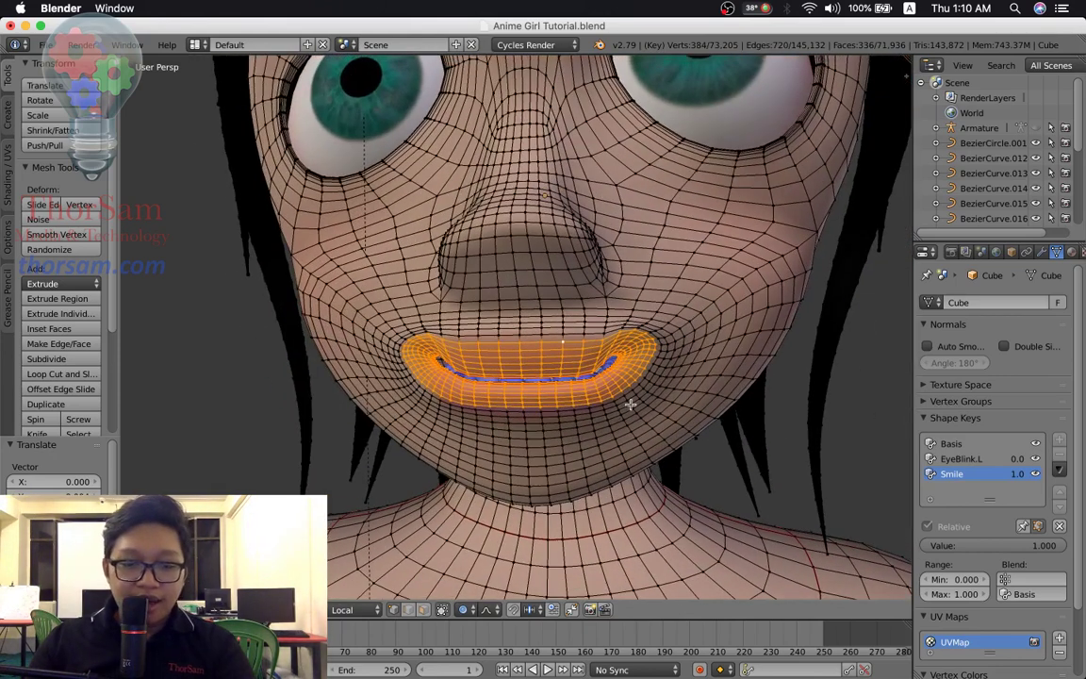
Apply seven Smooth Vertices passes to the lip selection.
{"action": "key", "text": "w"}
{"action": "left_click", "coordinate": [636, 394]}
{"action": "key", "text": "w"}
{"action": "left_click", "coordinate": [628, 395]}
{"action": "key", "text": "w"}
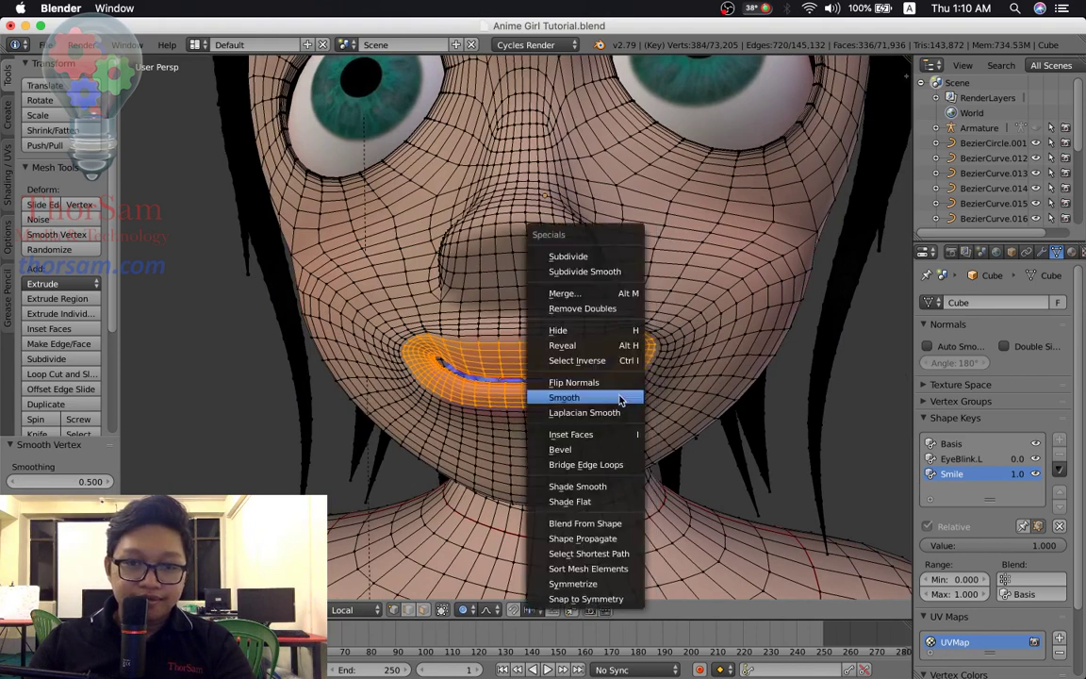
{"action": "left_click", "coordinate": [618, 395]}
{"action": "key", "text": "w"}
{"action": "left_click", "coordinate": [615, 396]}
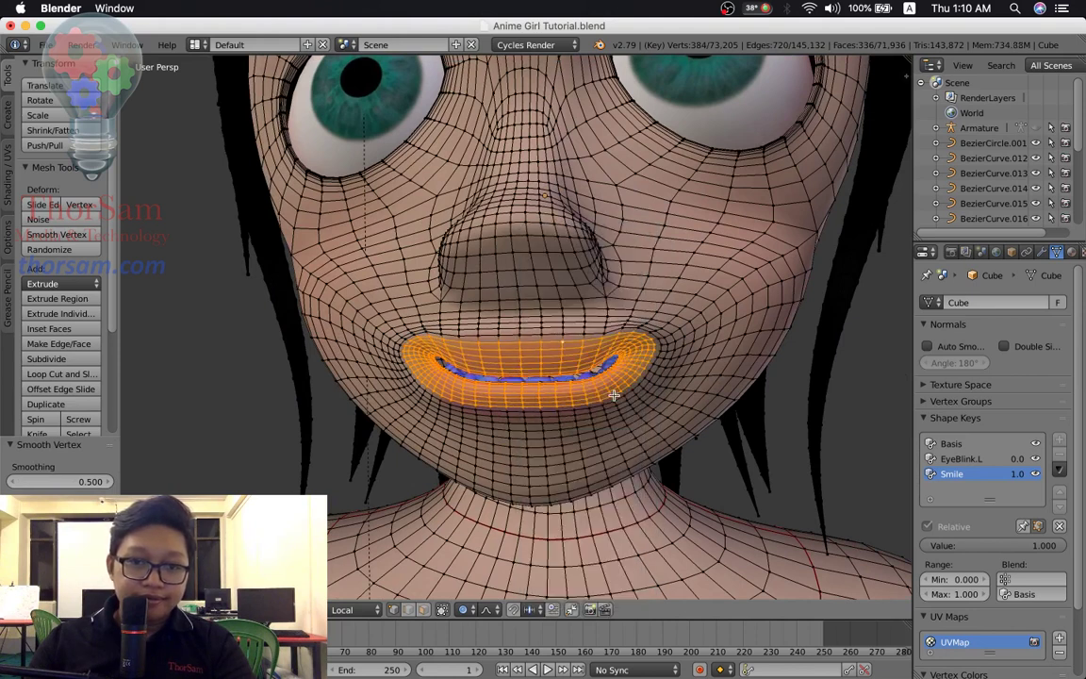
{"action": "key", "text": "w"}
{"action": "left_click", "coordinate": [609, 394]}
{"action": "key", "text": "w"}
{"action": "left_click", "coordinate": [604, 395]}
{"action": "key", "text": "w"}
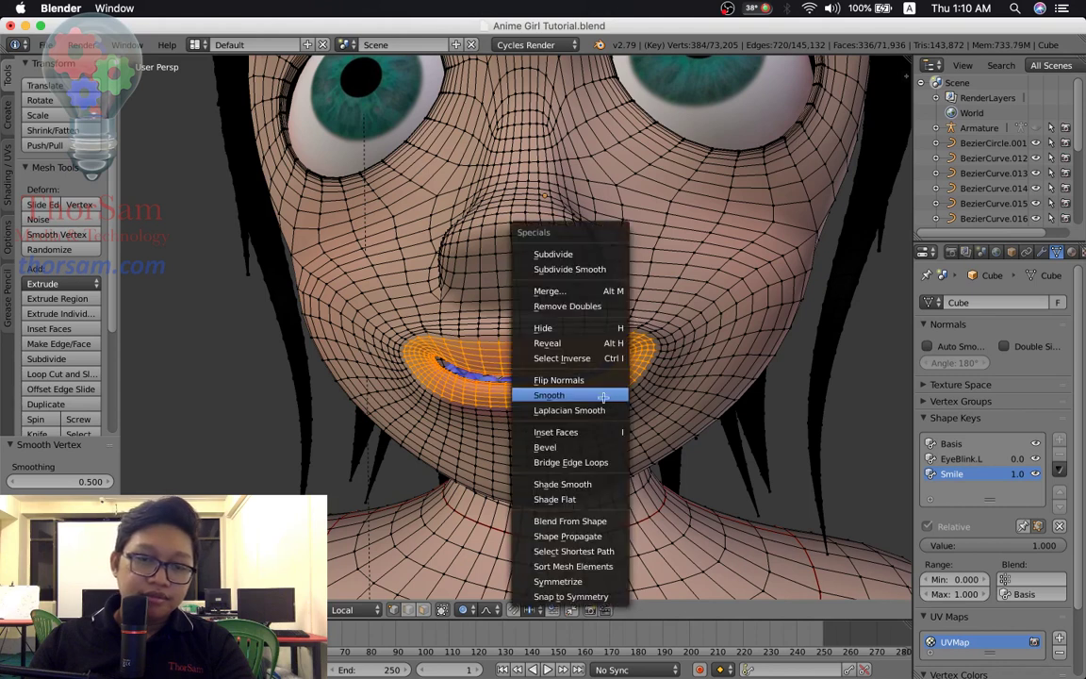
{"action": "left_click", "coordinate": [604, 395]}
Frame the face and shoulders and return to Object Mode.
{"action": "scroll", "coordinate": [603, 431], "scroll_direction": "down", "scroll_amount": 3}
{"action": "scroll", "coordinate": [604, 431], "scroll_direction": "down", "scroll_amount": 1}
{"action": "middle_click_drag", "start_coordinate": [507, 399], "coordinate": [517, 400]}
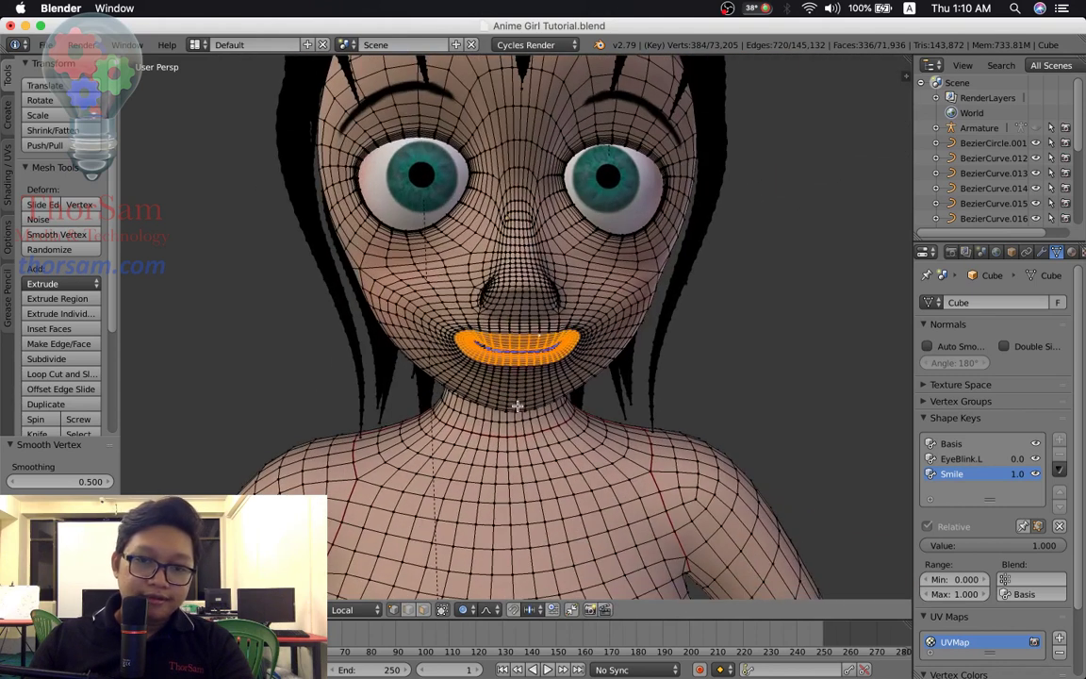
{"action": "key", "text": "Tab"}
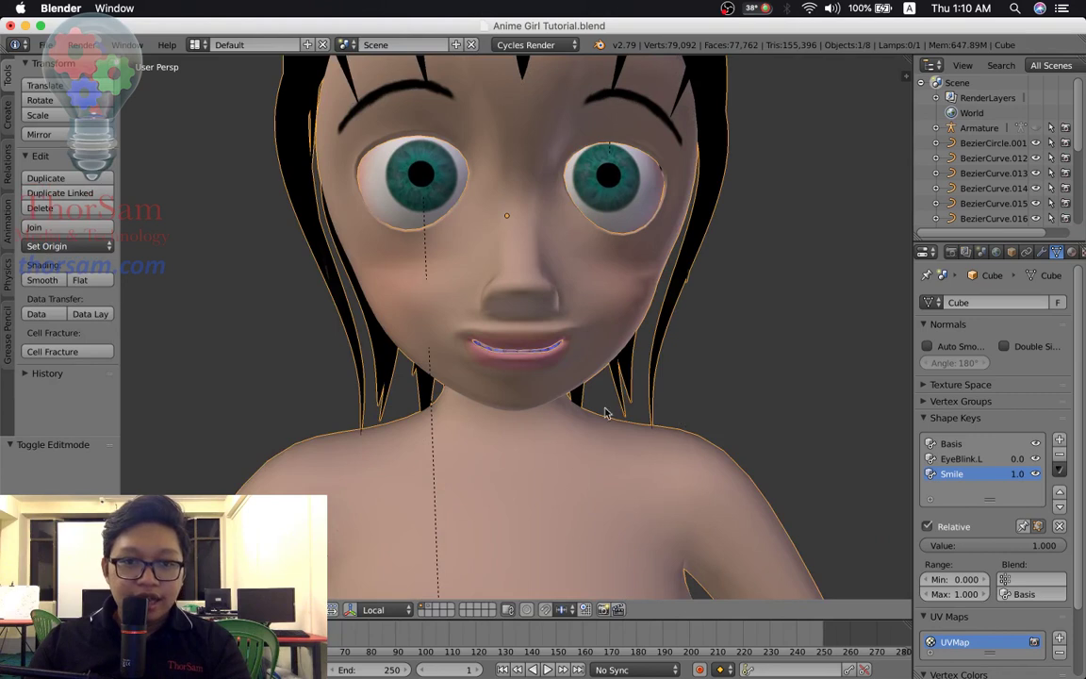
Preview the Smile key at lower strength in rendered shading, then in solid shading at about 0.062.
{"action": "scroll", "coordinate": [565, 398], "scroll_direction": "down", "scroll_amount": 2}
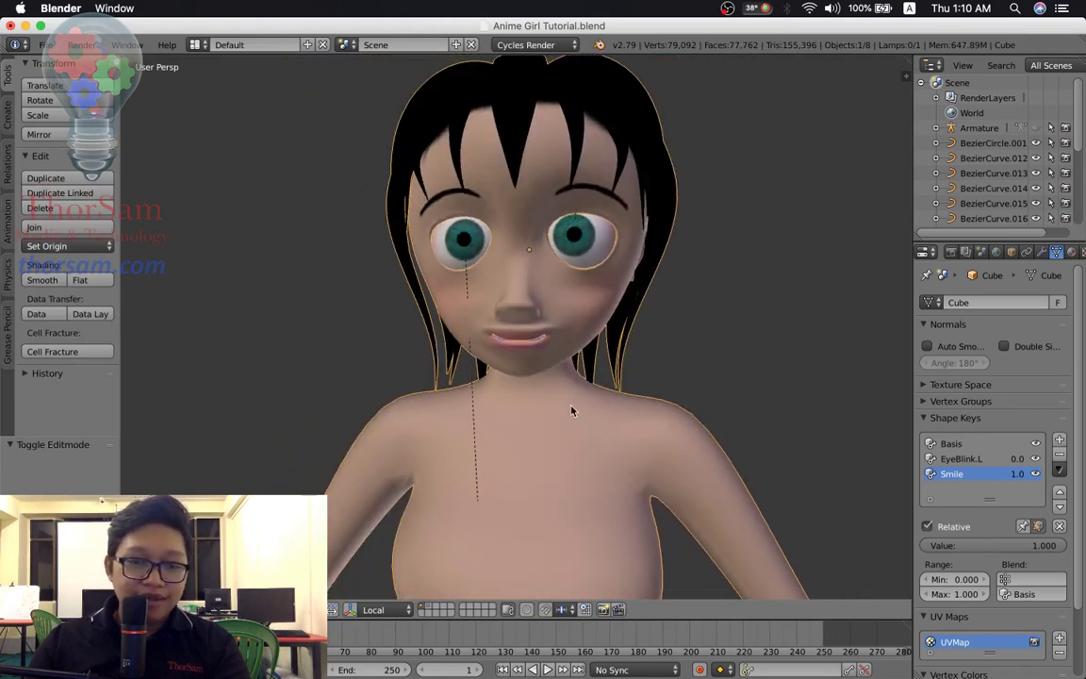
{"action": "key", "text": "shift+z"}
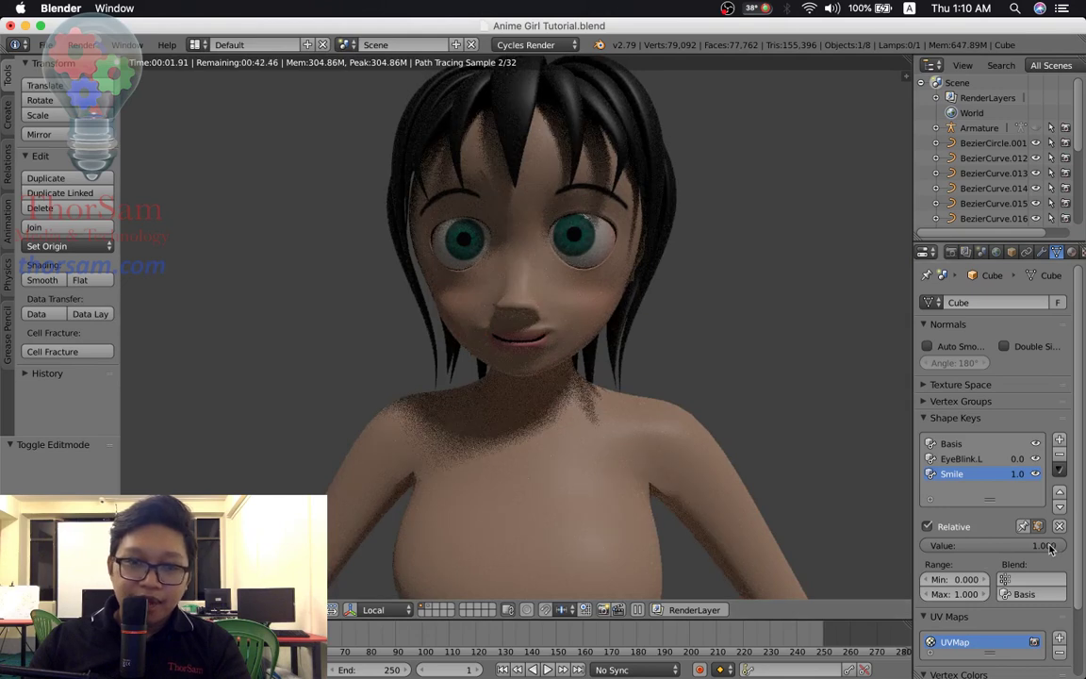
{"action": "left_click_drag", "start_coordinate": [1048, 546], "coordinate": [928, 546]}
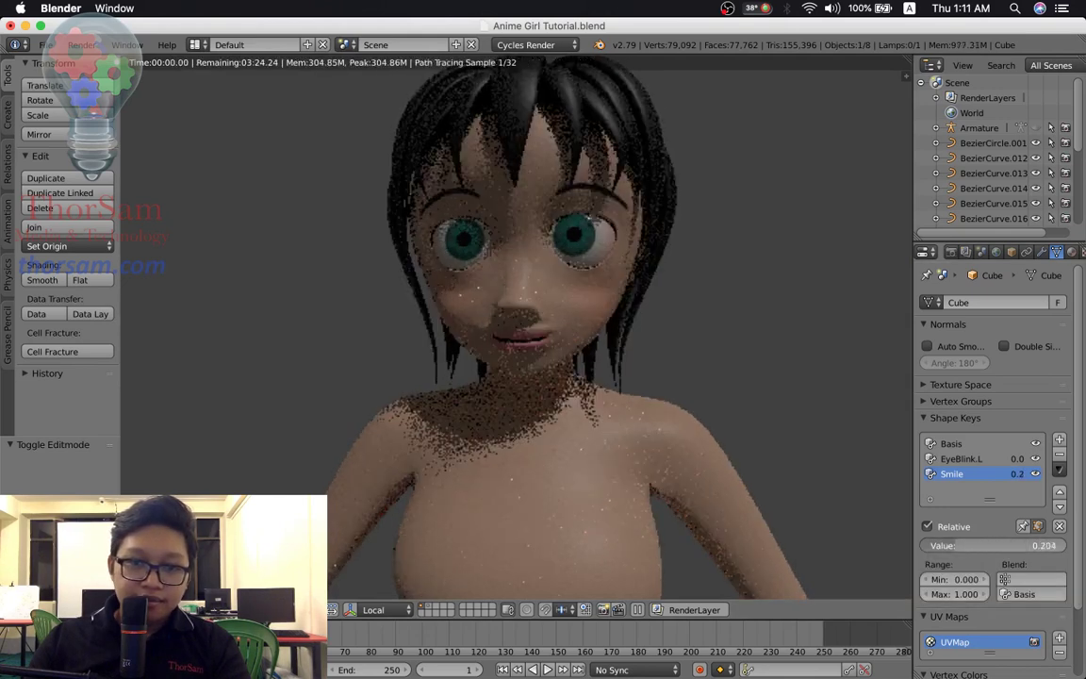
{"action": "key", "text": "shift+z"}
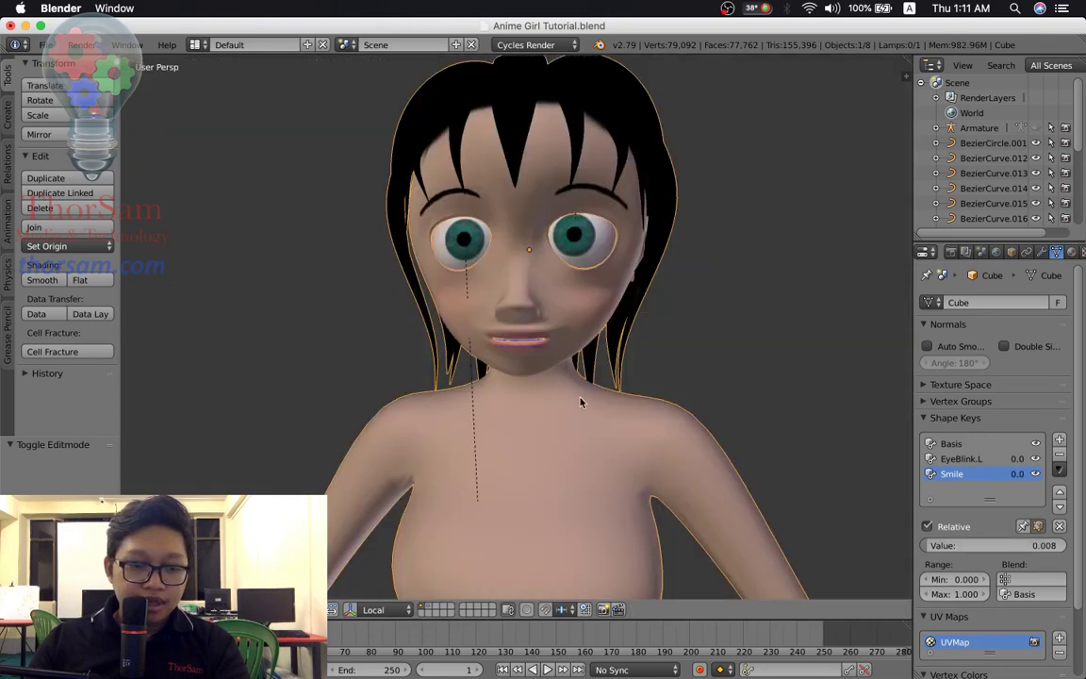
{"action": "mouse_move", "coordinate": [942, 546]}
{"action": "left_mouse_down"}
{"action": "mouse_move", "coordinate": [1048, 546]}
{"action": "mouse_move", "coordinate": [928, 546]}
{"action": "mouse_move", "coordinate": [1056, 546]}
{"action": "mouse_move", "coordinate": [929, 546]}
{"action": "left_mouse_up"}
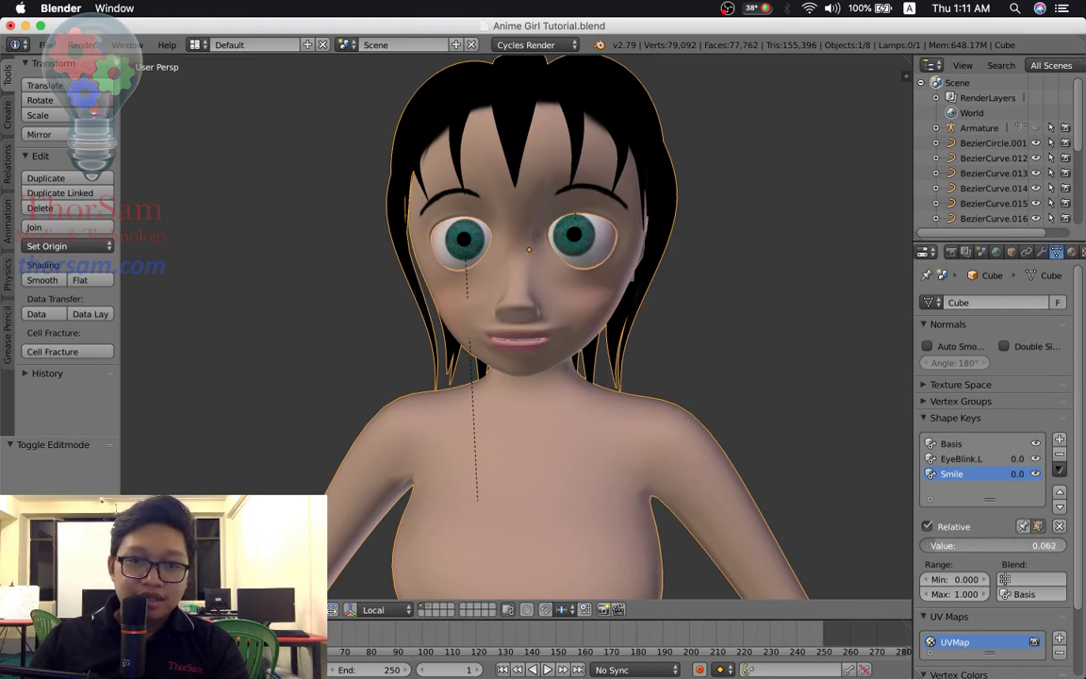
Set EyeBlink.L to 1 and preview the wink in rendered shading.
{"action": "left_click", "coordinate": [960, 458]}
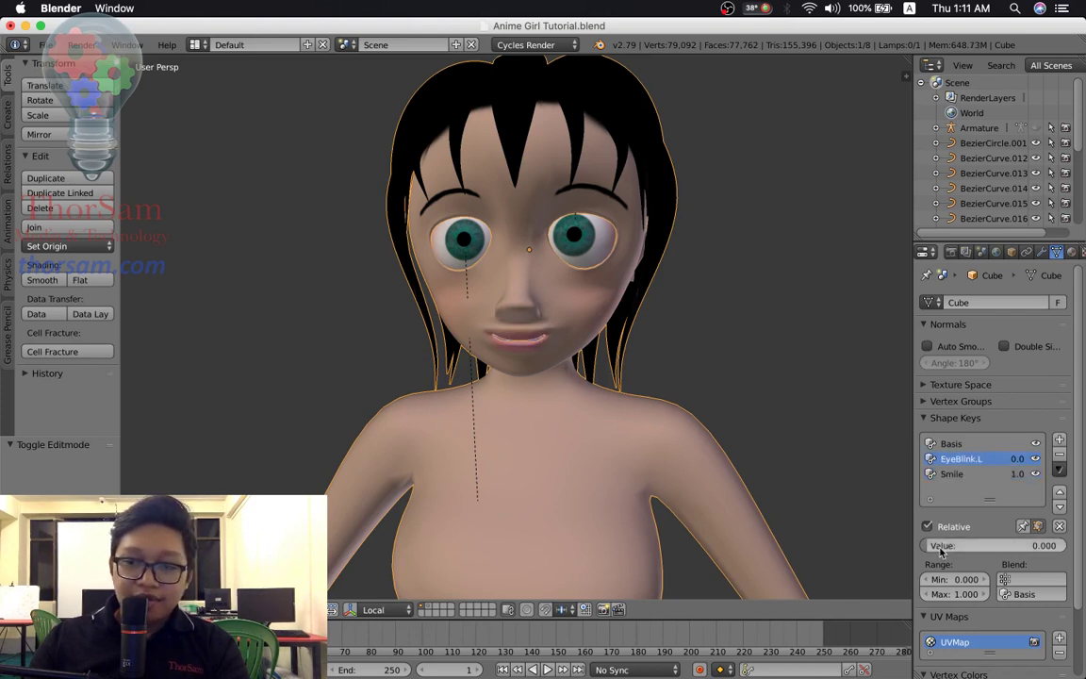
{"action": "left_click_drag", "start_coordinate": [941, 551], "coordinate": [1054, 546]}
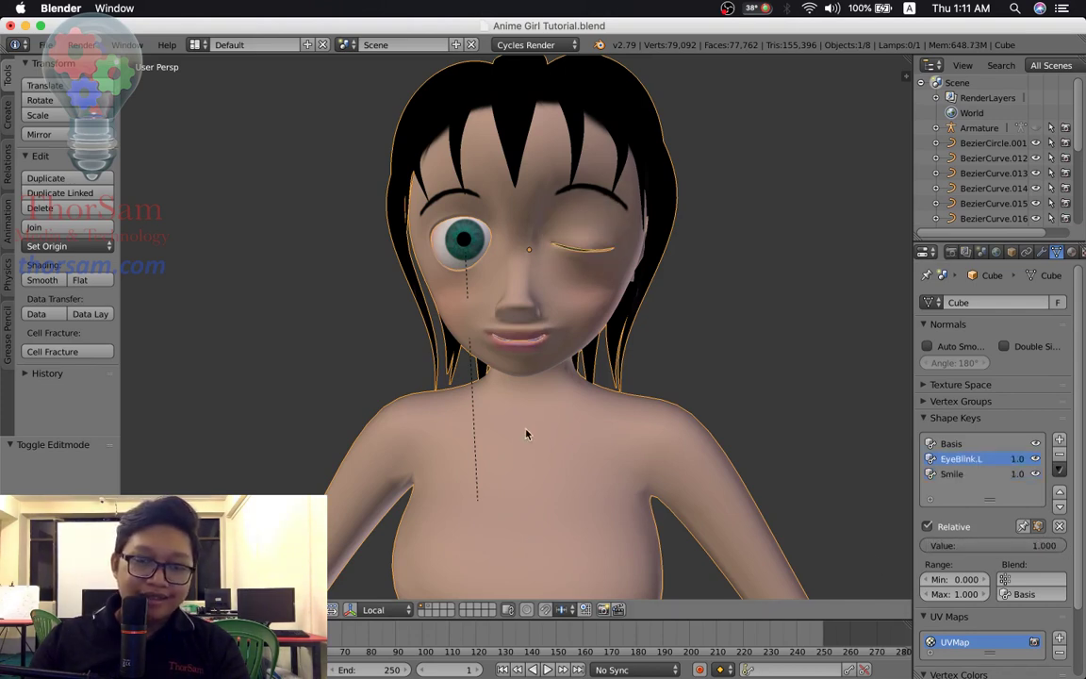
{"action": "key", "text": "shift+z"}
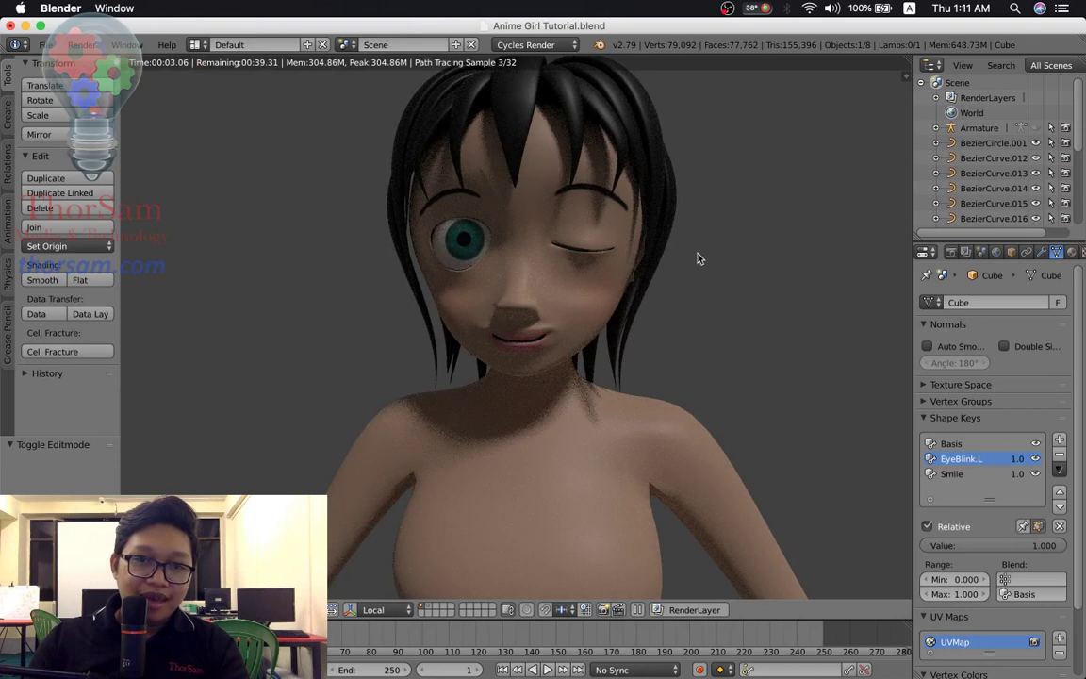
{"action": "key", "text": "shift+z"}
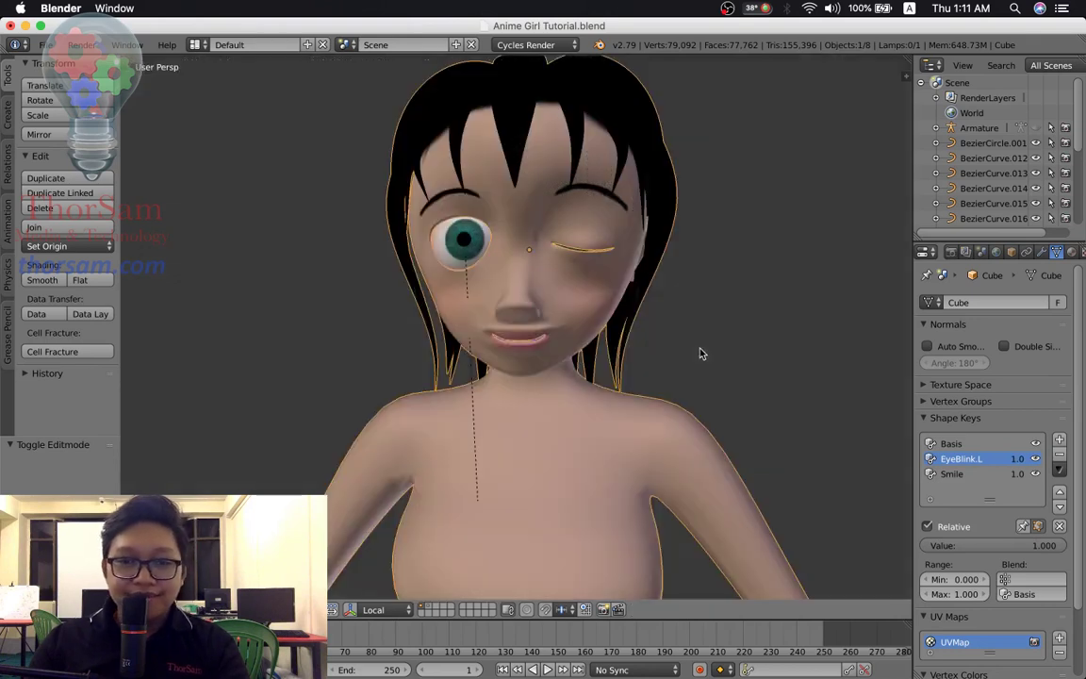
Reset the EyeBlink.L and Smile shape key values to 0.0.
{"action": "left_click_drag", "start_coordinate": [1018, 545], "coordinate": [923, 544]}
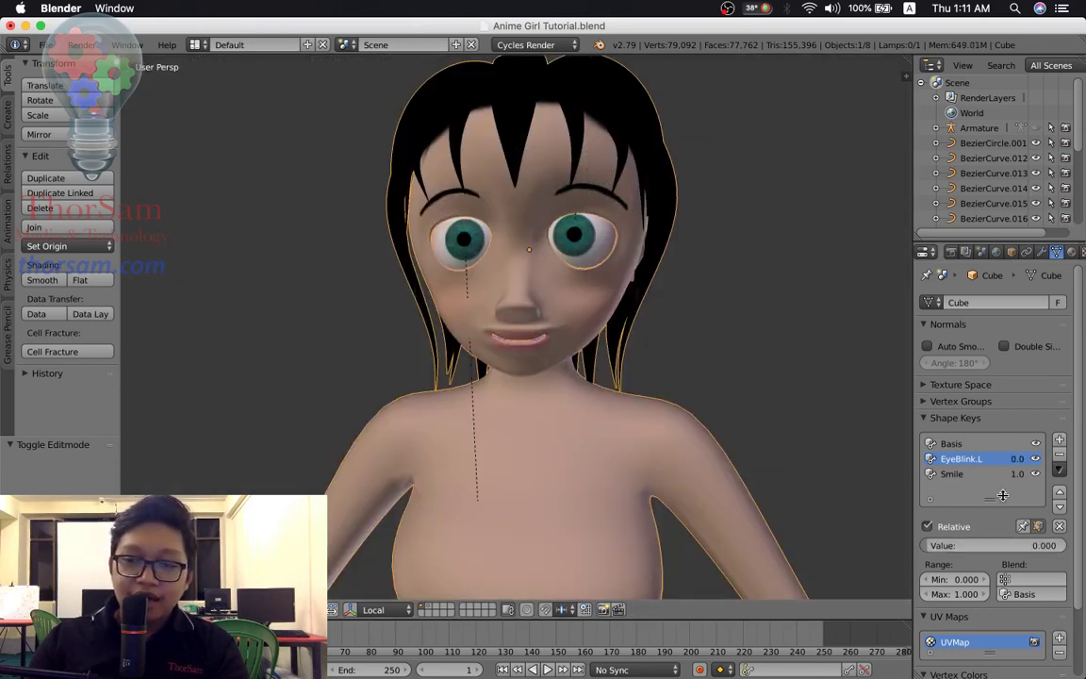
{"action": "type", "text": "0"}
{"action": "key", "text": "Return"}
{"action": "left_click", "coordinate": [952, 473]}
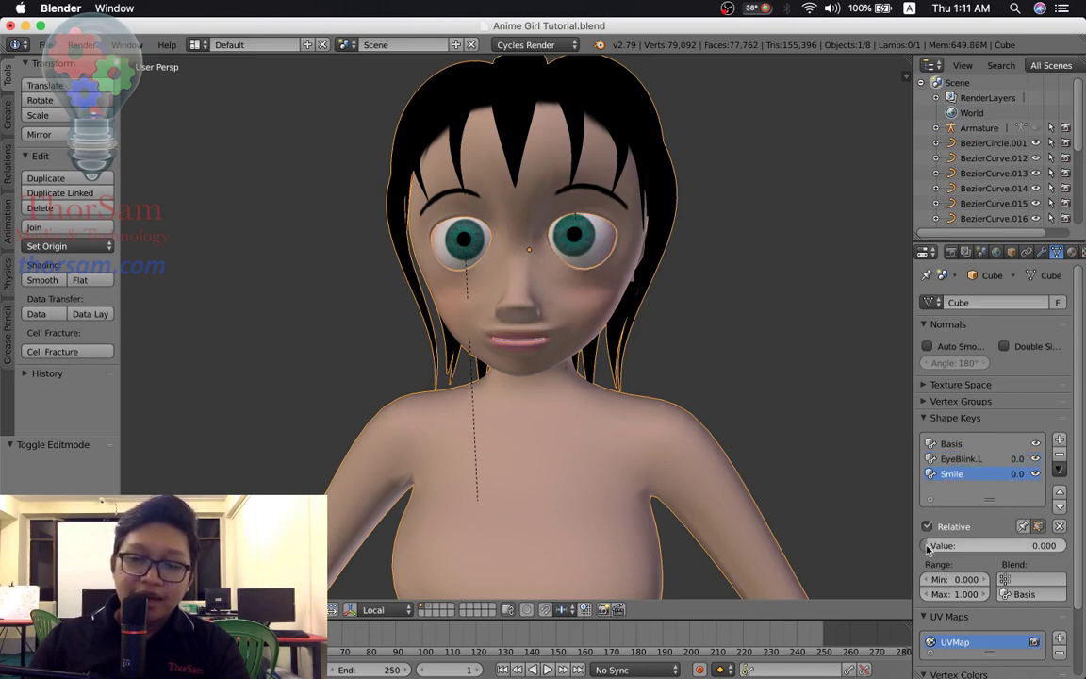